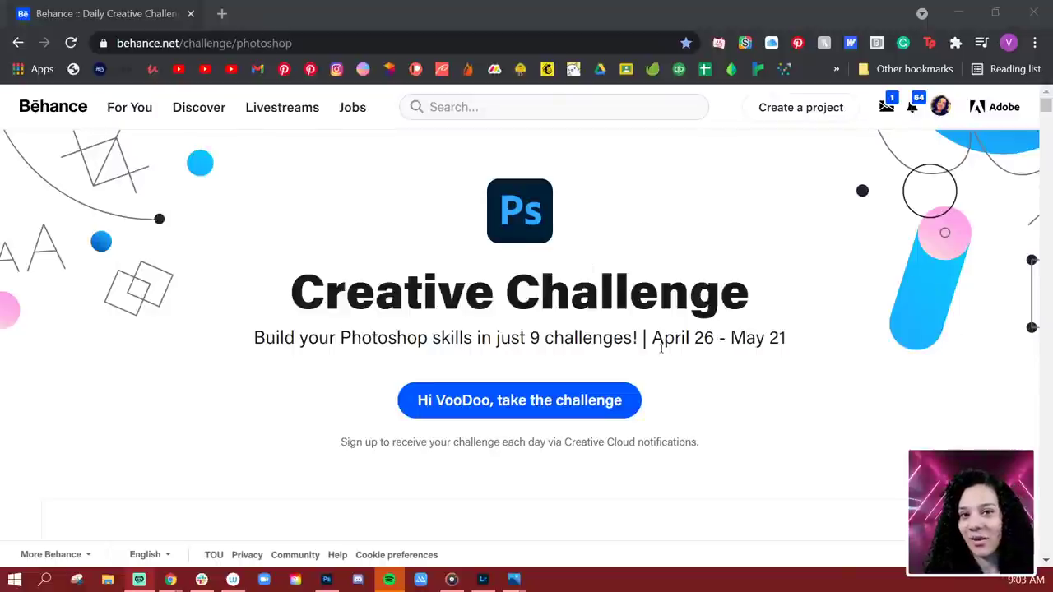
Scroll down through the past Photoshop challenge rows on the Behance page.
scroll(658, 354, "down", 20)
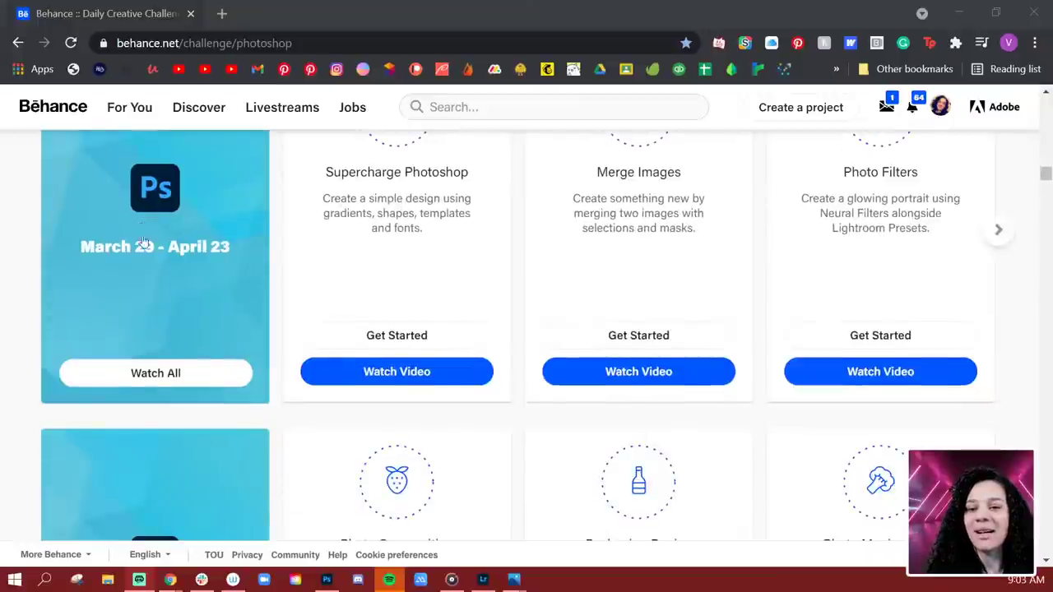
scroll(140, 246, "down", 6)
scroll(140, 255, "down", 8)
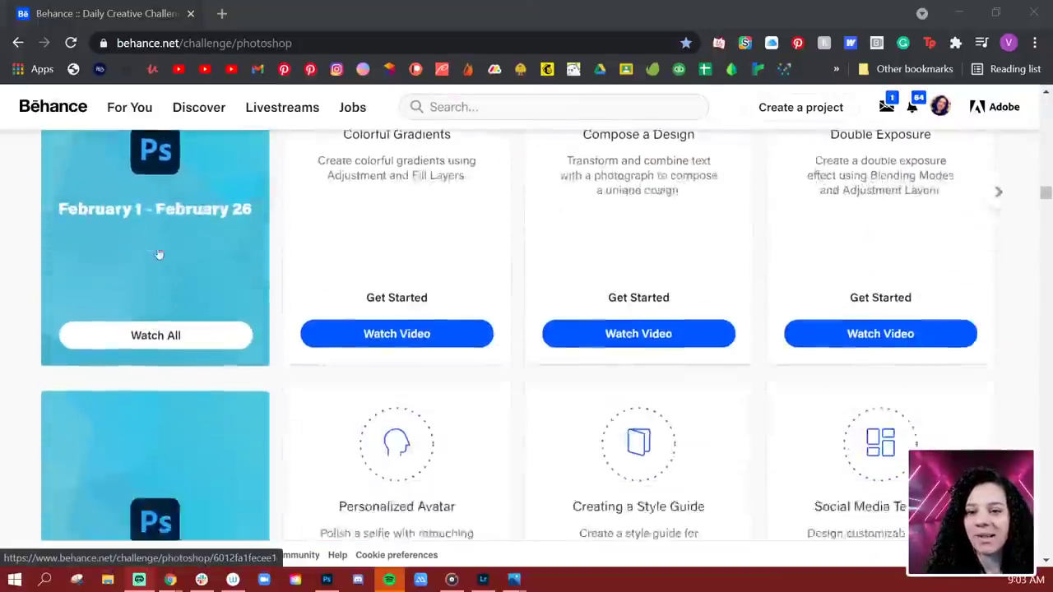
scroll(161, 248, "down", 6)
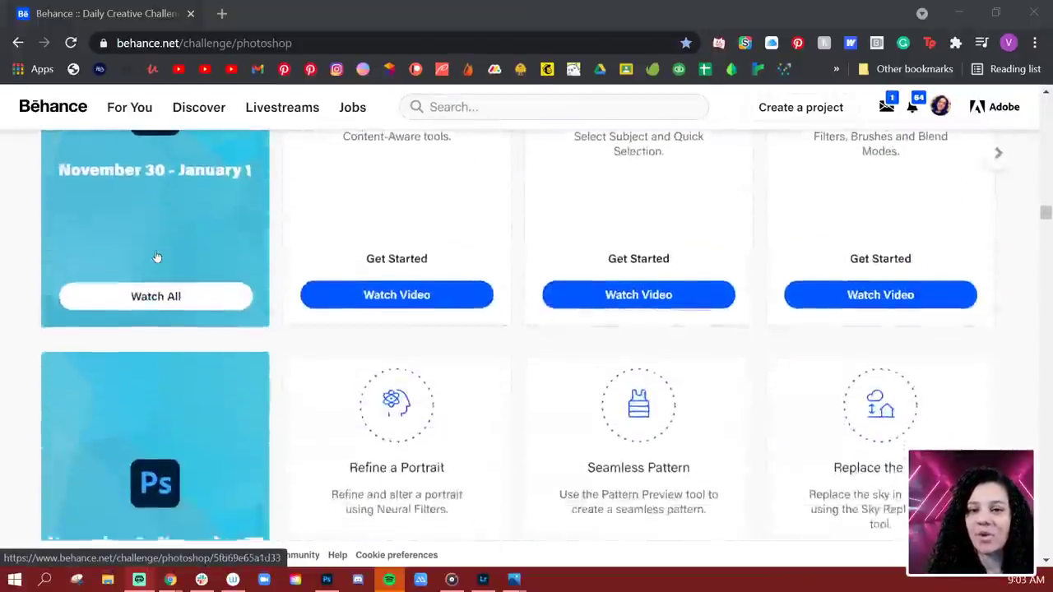
scroll(157, 256, "down", 1)
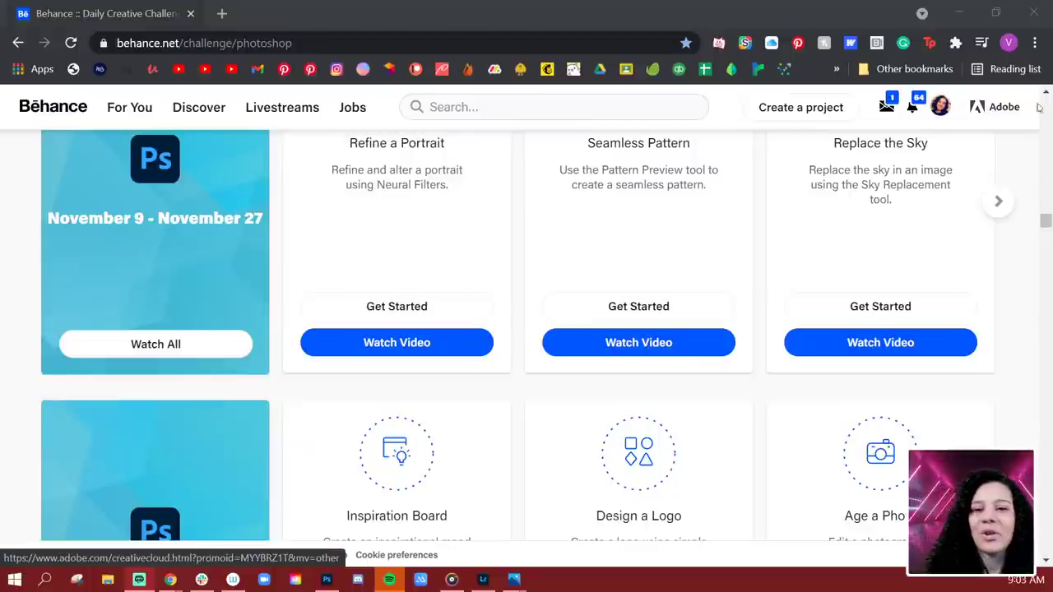
Advance one row's carousel twice to reveal later challenges like Editing with Presets.
left_click(991, 210)
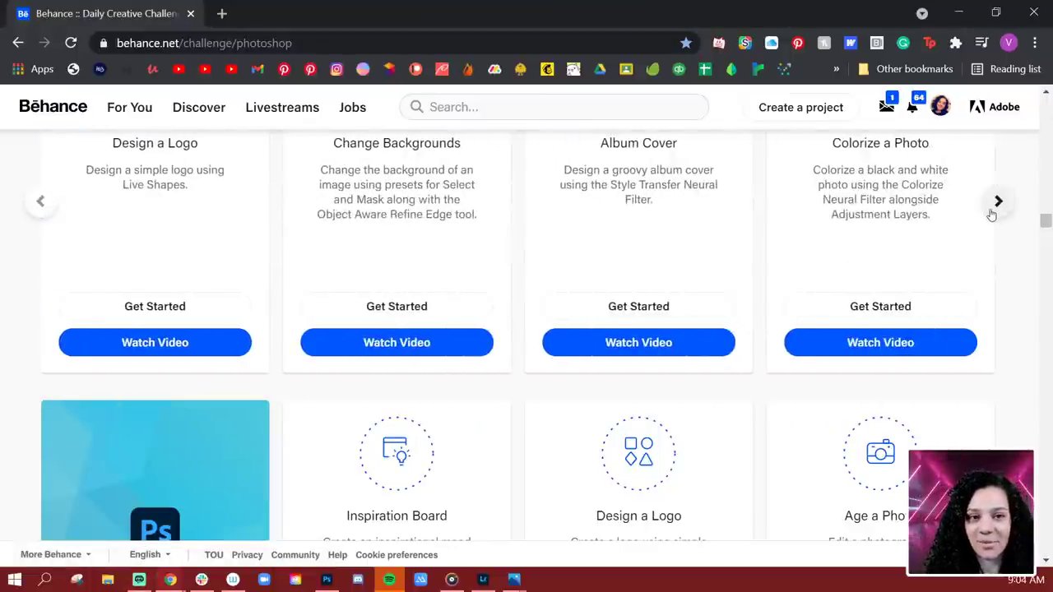
left_click(993, 213)
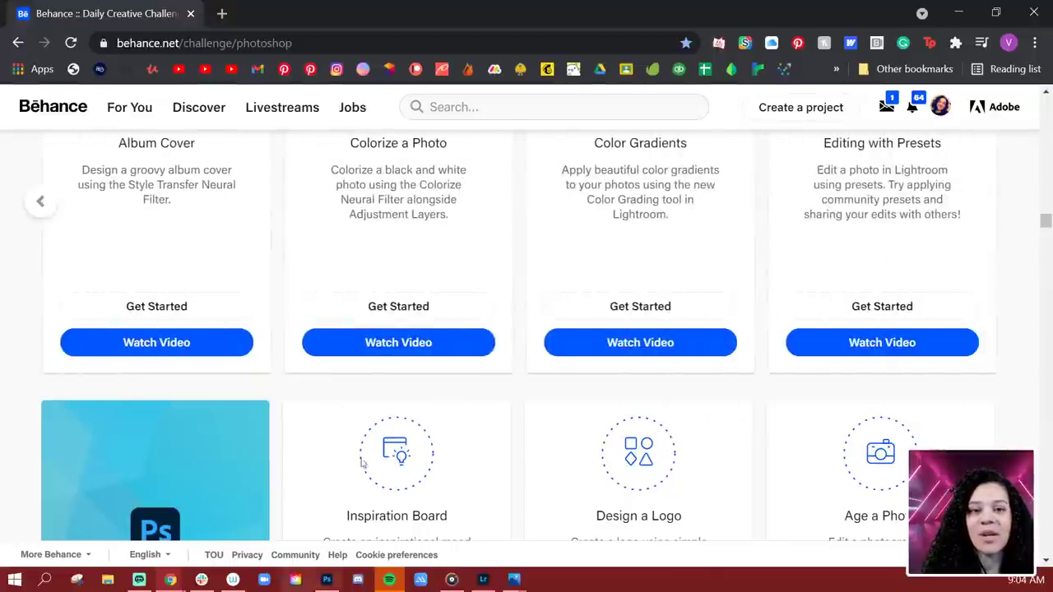
scroll(814, 425, "up", 1)
scroll(813, 424, "up", 3)
scroll(538, 539, "down", 2)
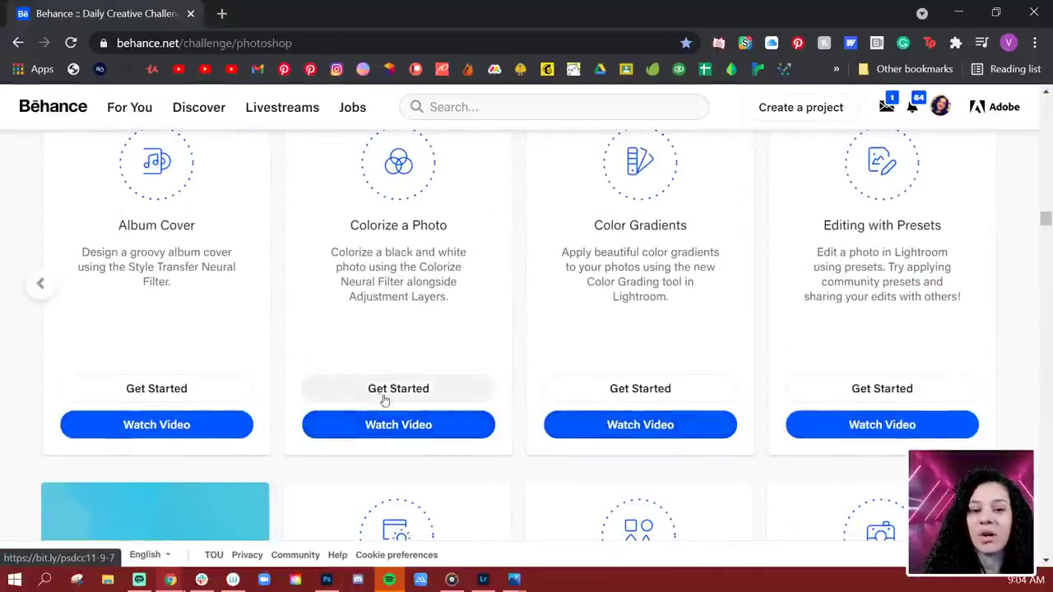
scroll(694, 399, "up", 5)
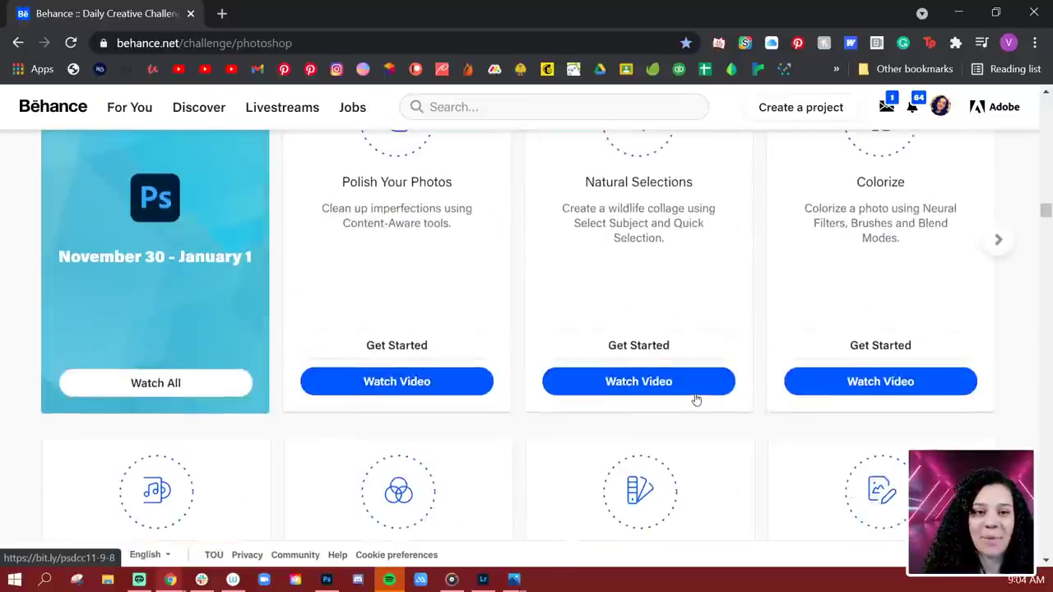
Scroll down to the Get Adobe Photoshop and Chat with the Community sections.
scroll(694, 395, "down", 10)
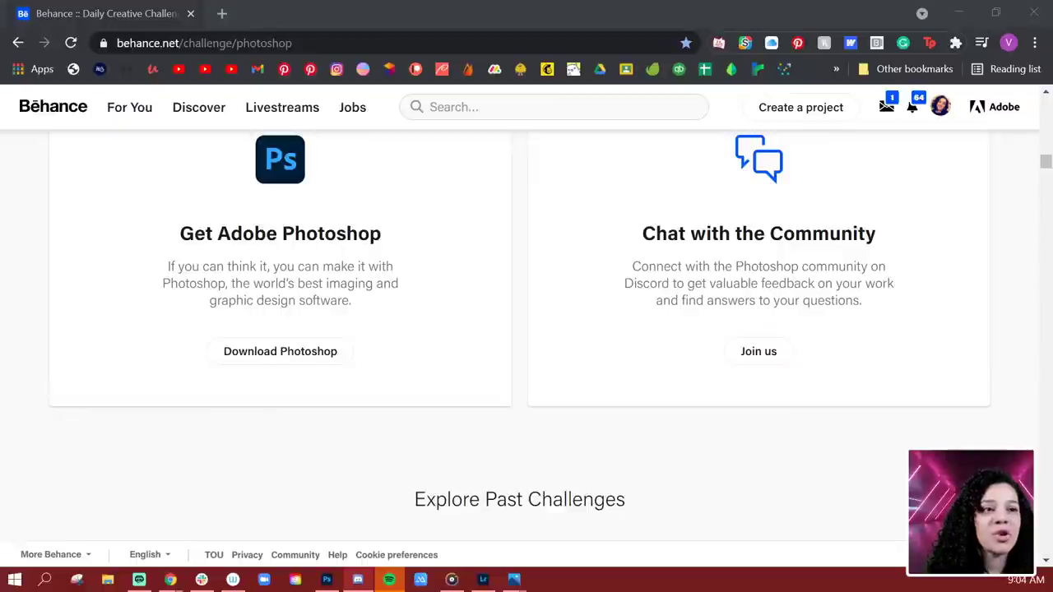
Switch to Discord and scroll through the Adobe Photoshop server's #challenge channel.
left_click(358, 579)
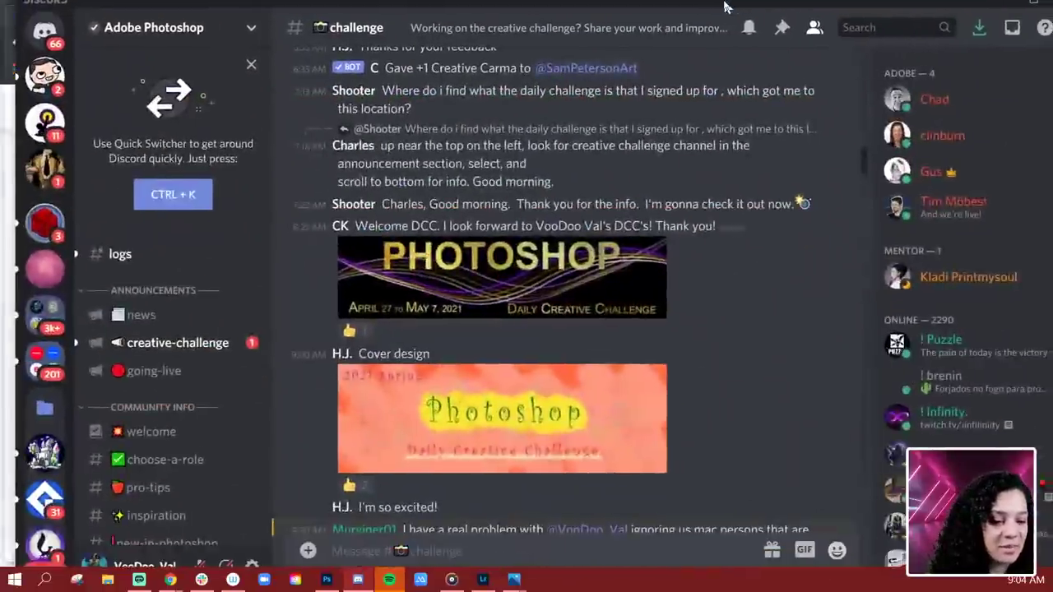
scroll(637, 387, "down", 15)
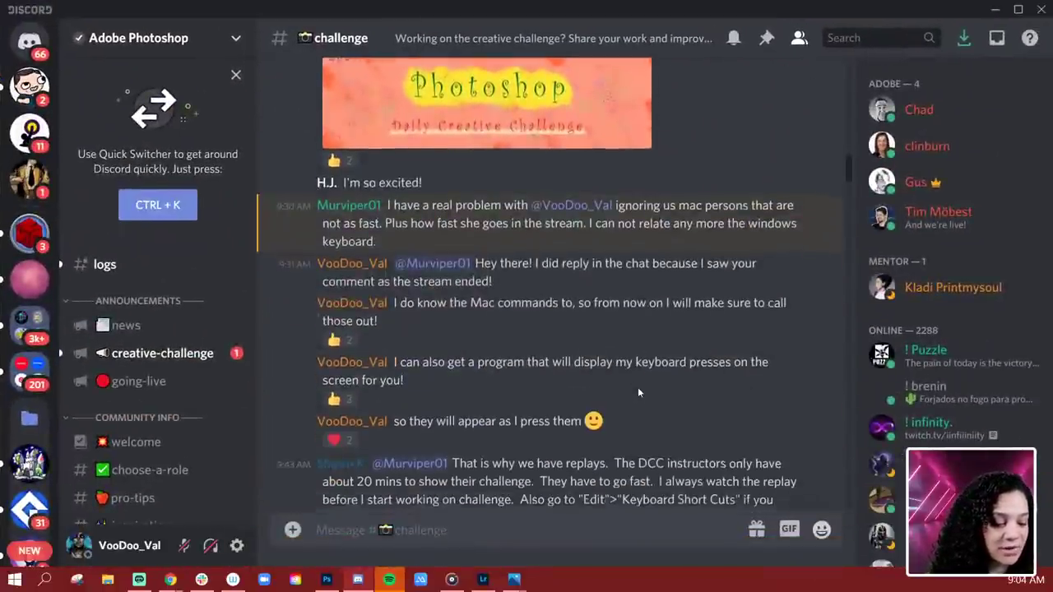
scroll(638, 380, "down", 2)
scroll(637, 360, "up", 3)
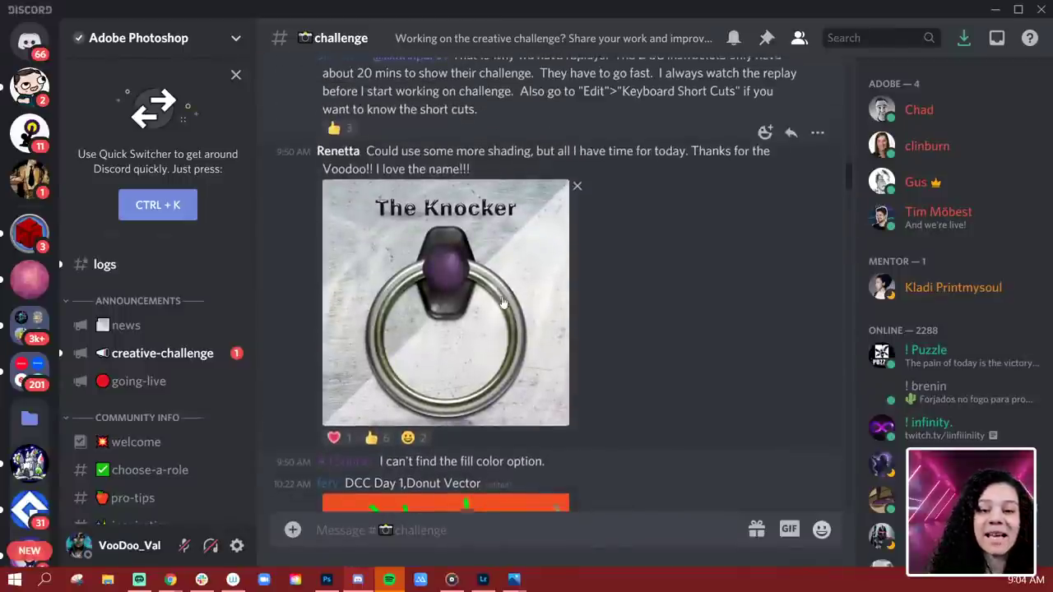
scroll(502, 292, "down", 5)
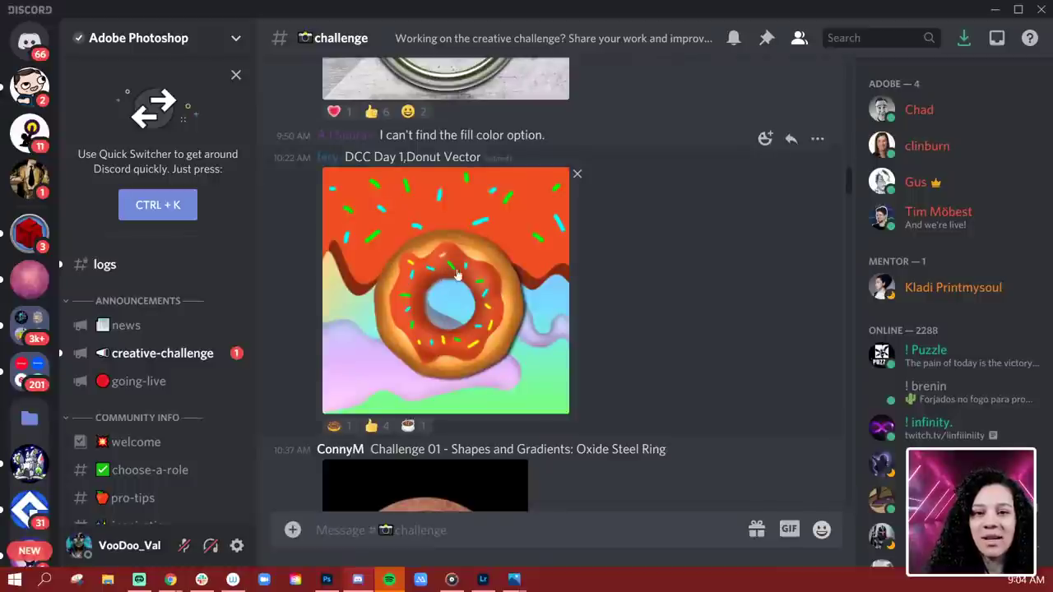
scroll(552, 299, "down", 4)
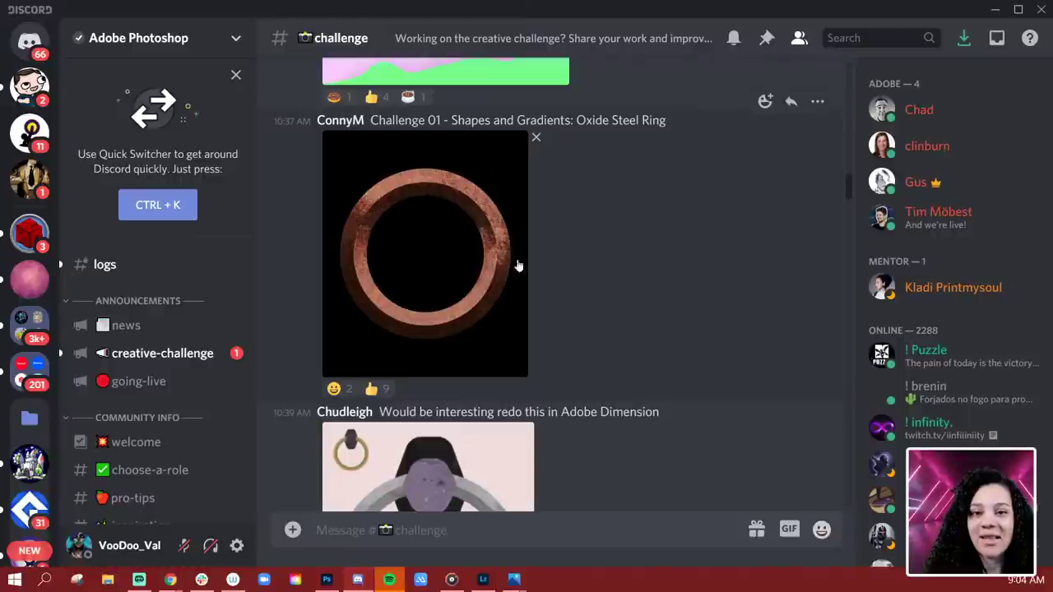
scroll(466, 303, "down", 2)
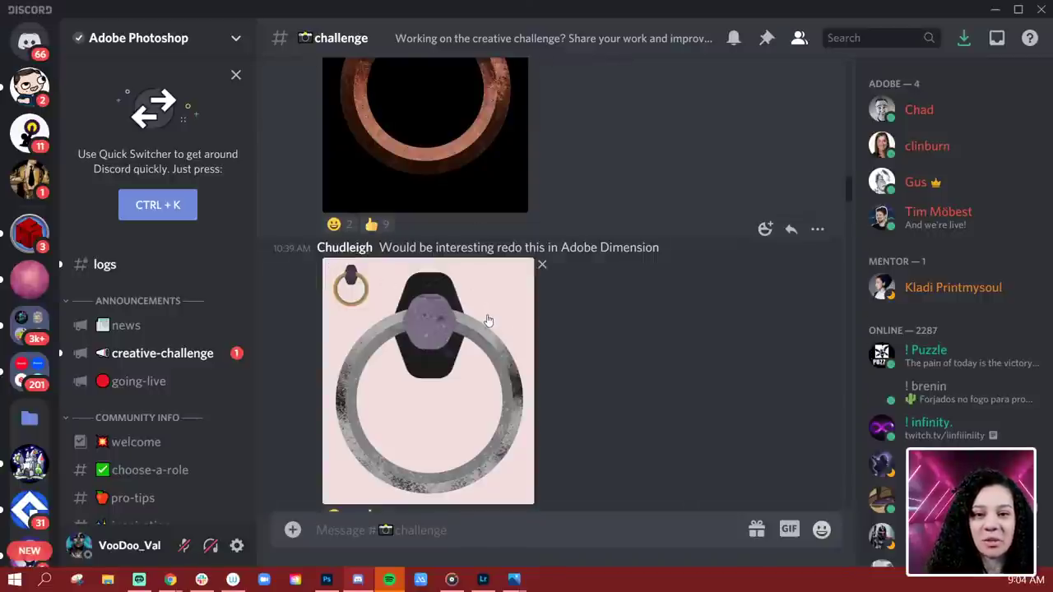
scroll(490, 321, "down", 5)
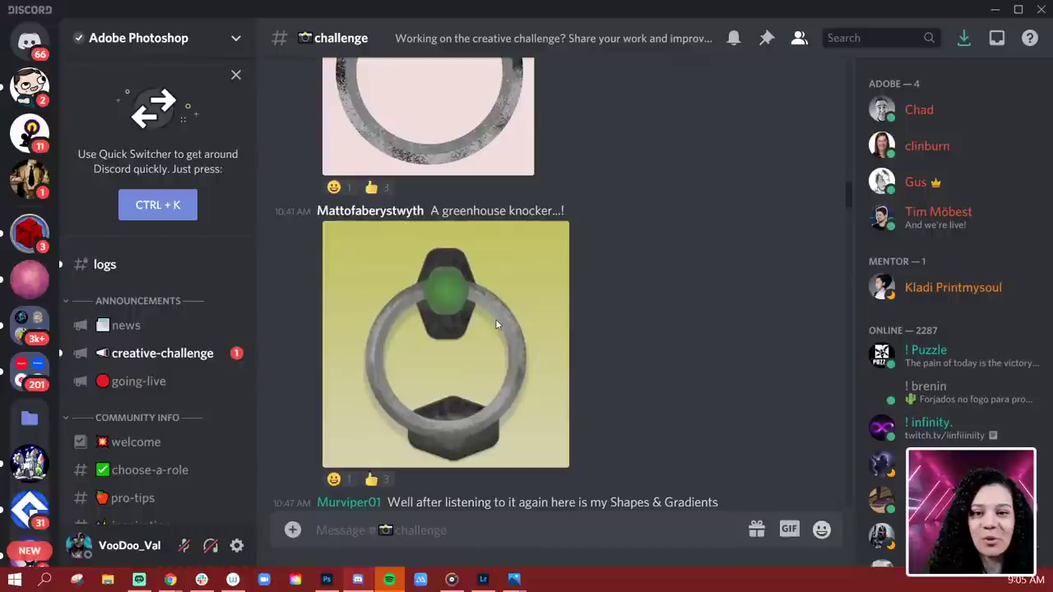
Browse further door-knocker submissions and enlarge the Queen Daenerys door knocker entry.
scroll(510, 325, "down", 8)
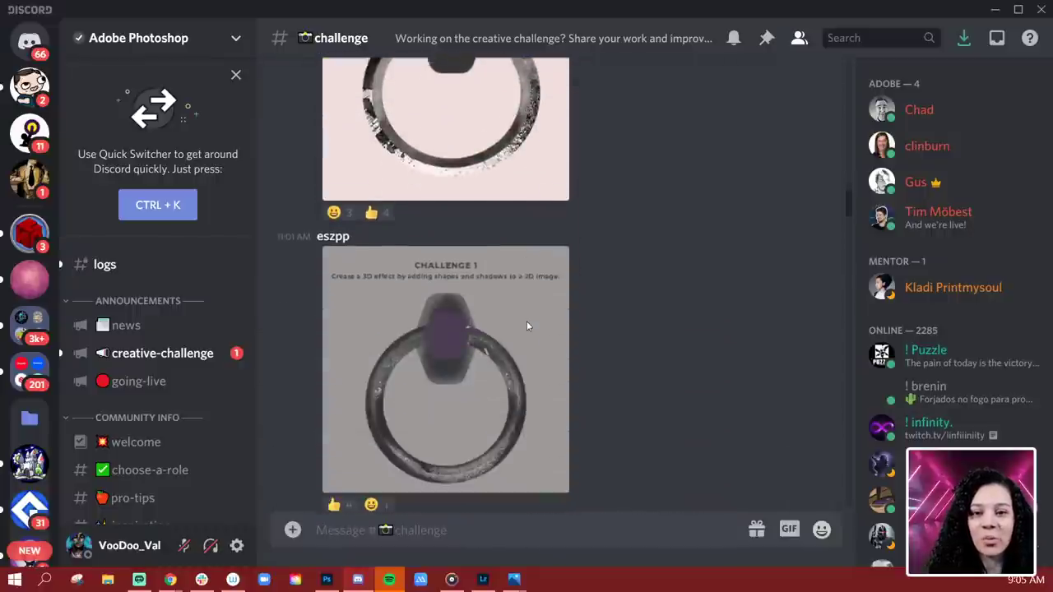
scroll(526, 326, "down", 8)
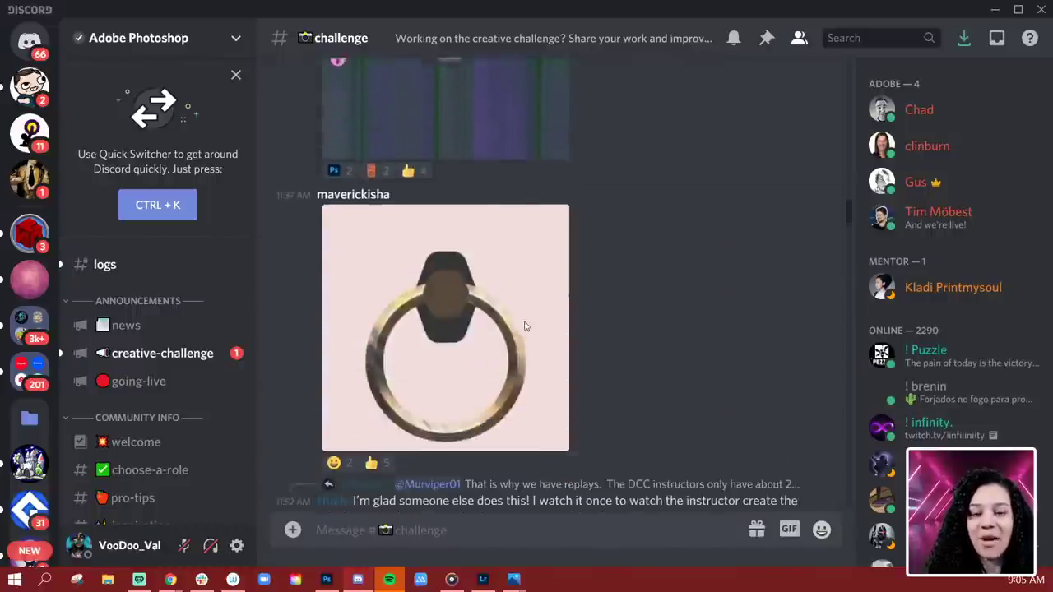
scroll(525, 327, "down", 6)
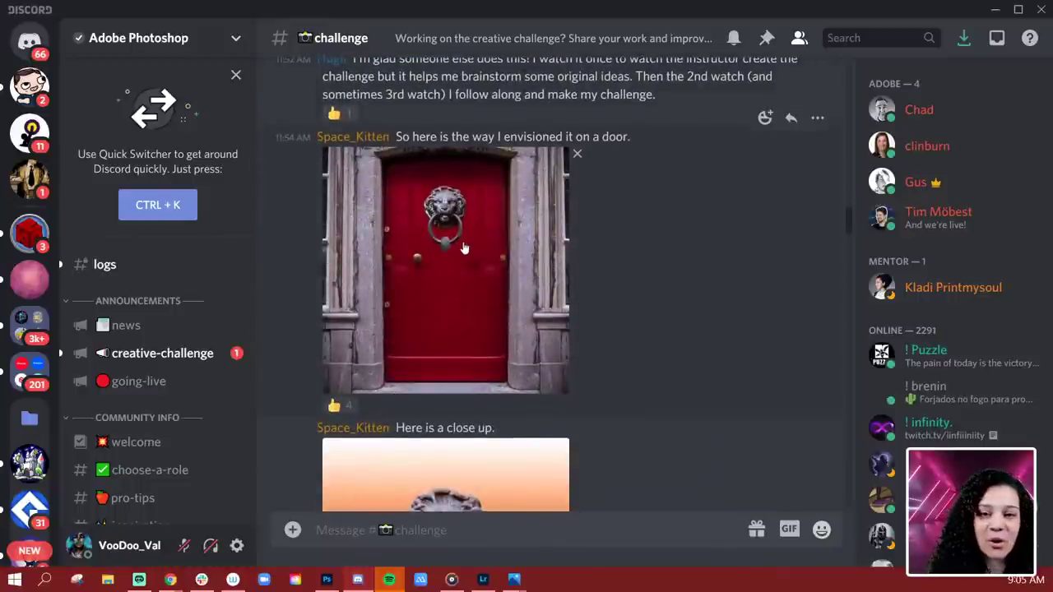
scroll(460, 243, "down", 2)
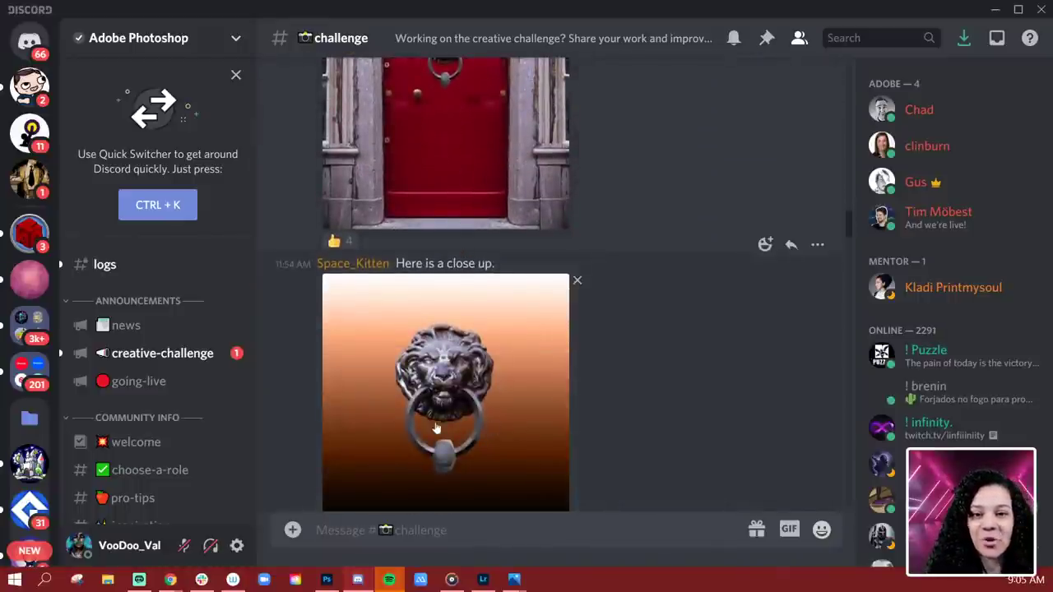
scroll(483, 421, "down", 1)
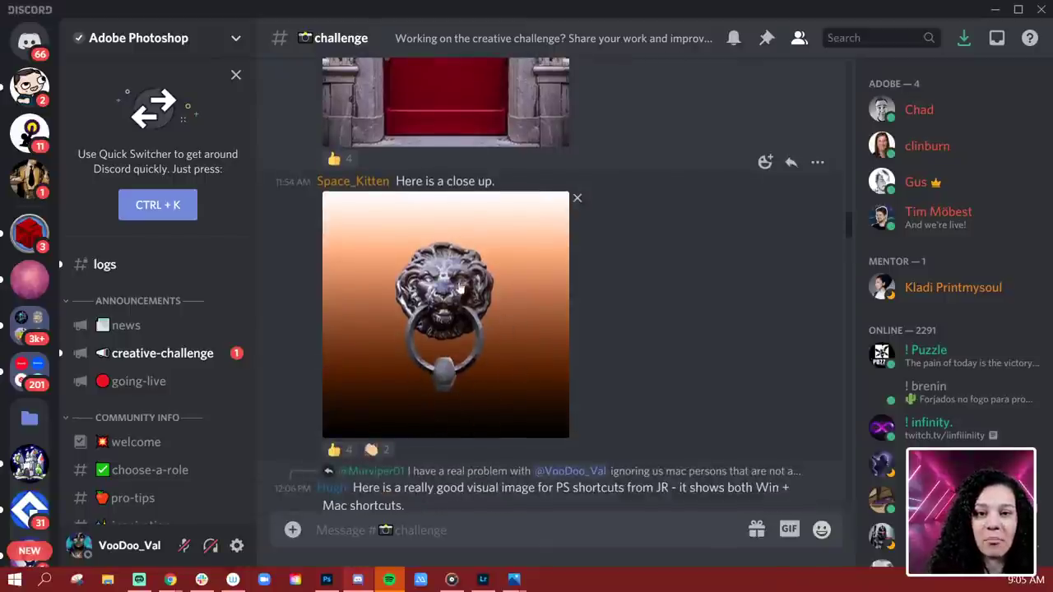
scroll(594, 378, "down", 9)
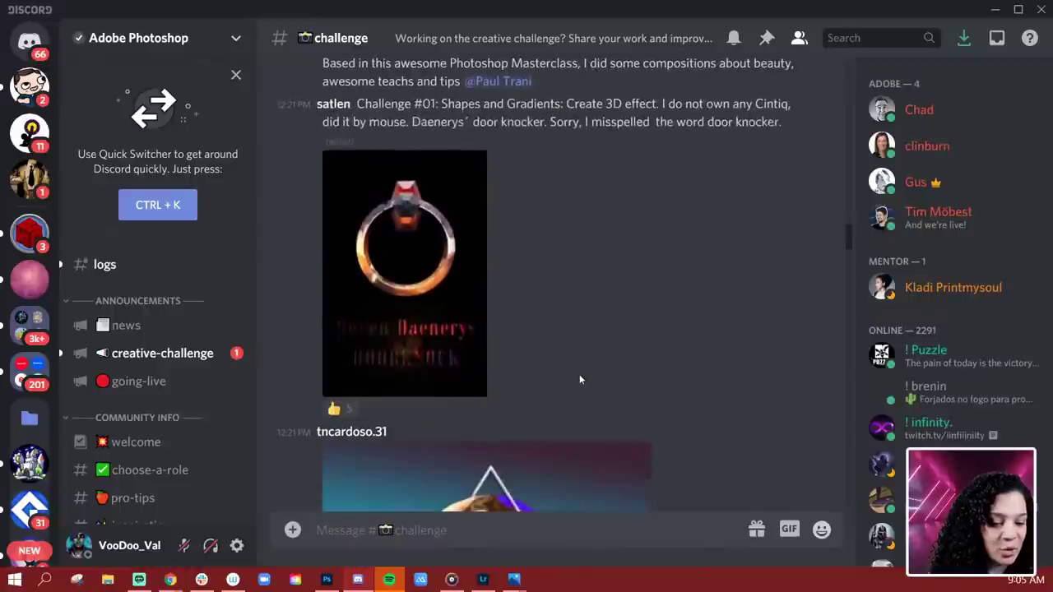
scroll(579, 380, "down", 2)
scroll(579, 375, "up", 2)
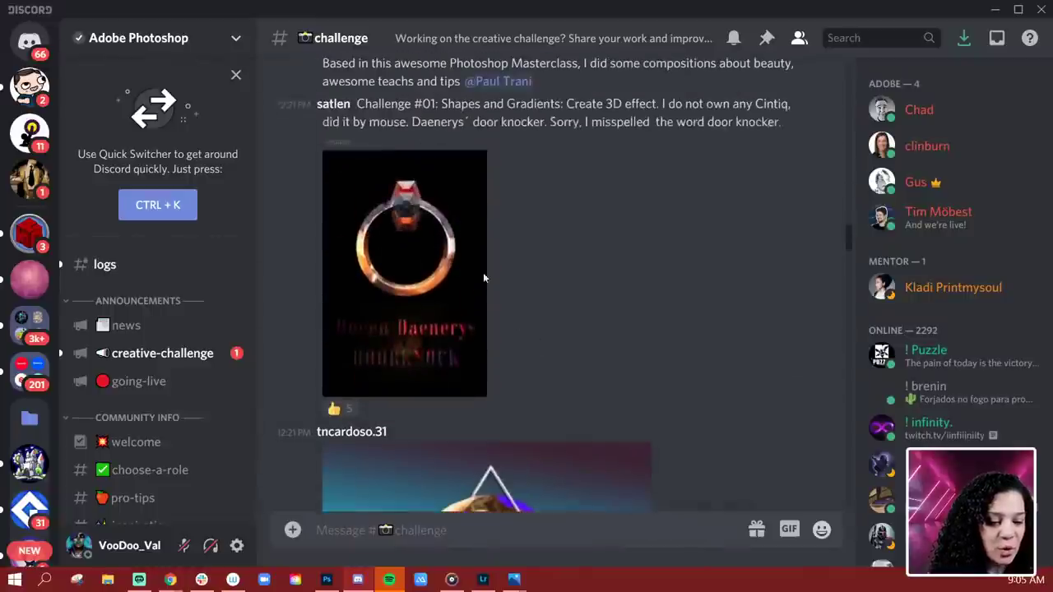
left_click(411, 239)
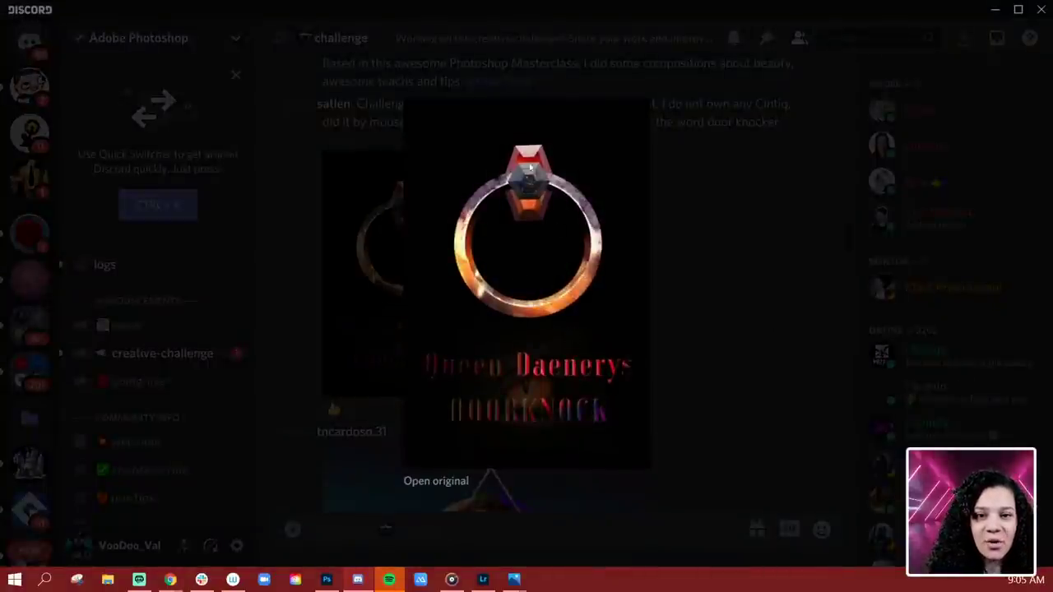
left_click(703, 268)
scroll(586, 308, "down", 6)
scroll(553, 318, "down", 6)
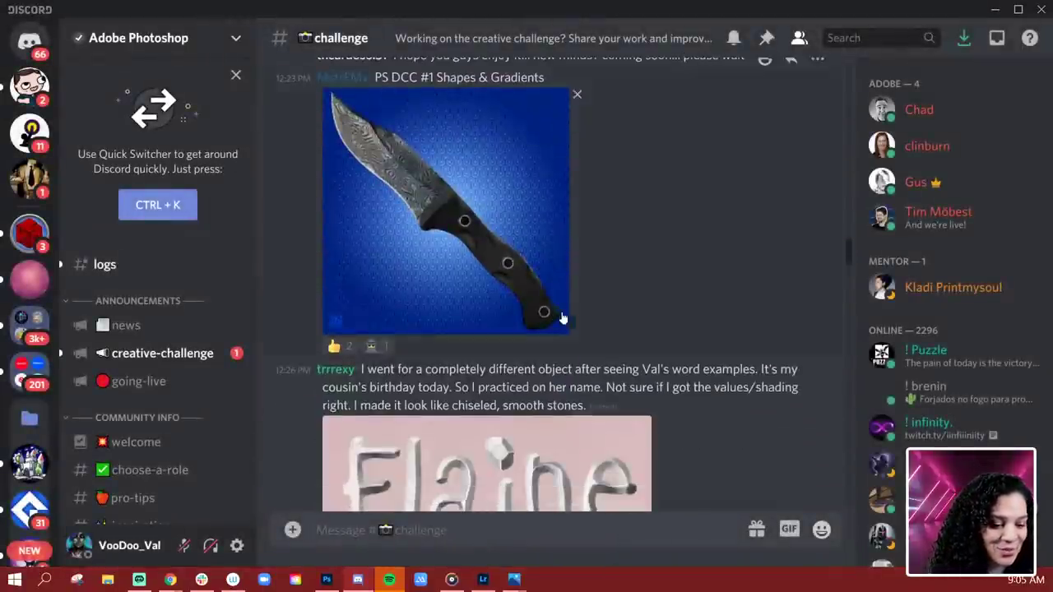
scroll(615, 309, "up", 4)
scroll(616, 305, "up", 4)
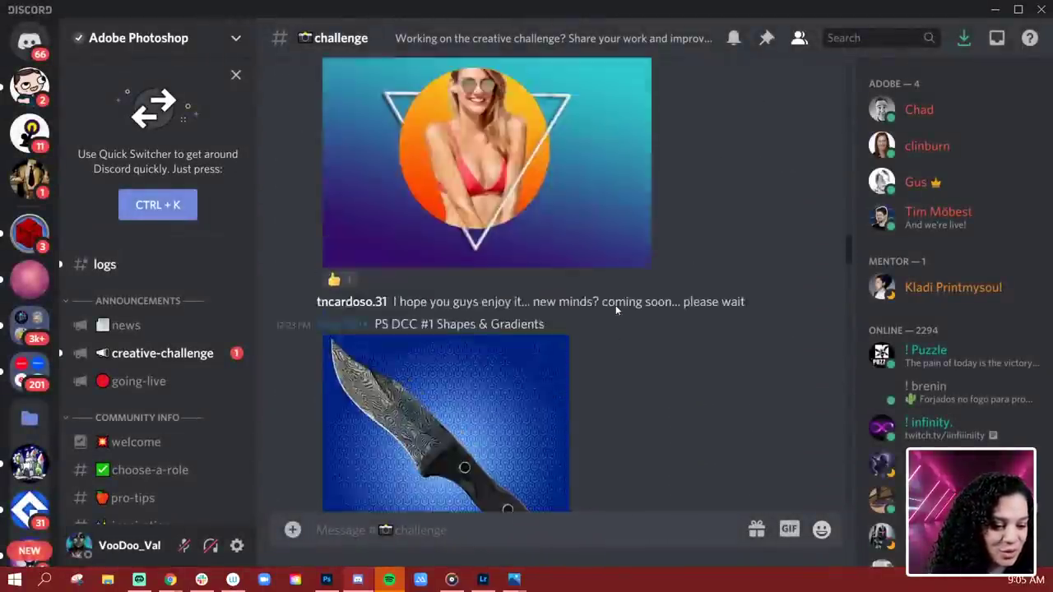
scroll(632, 314, "down", 1)
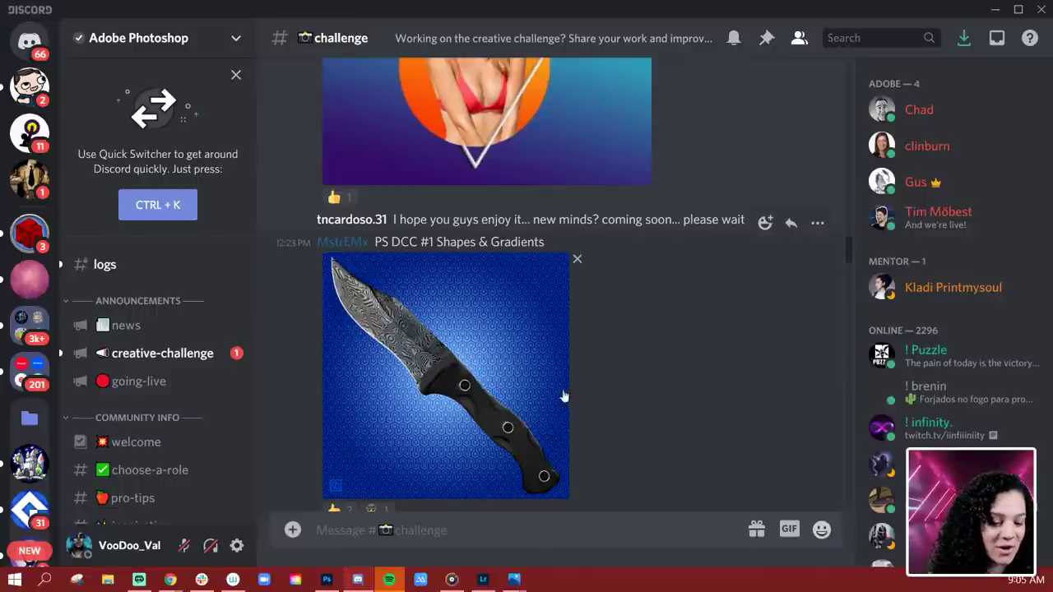
scroll(581, 400, "down", 3)
scroll(592, 401, "down", 6)
scroll(591, 384, "up", 5)
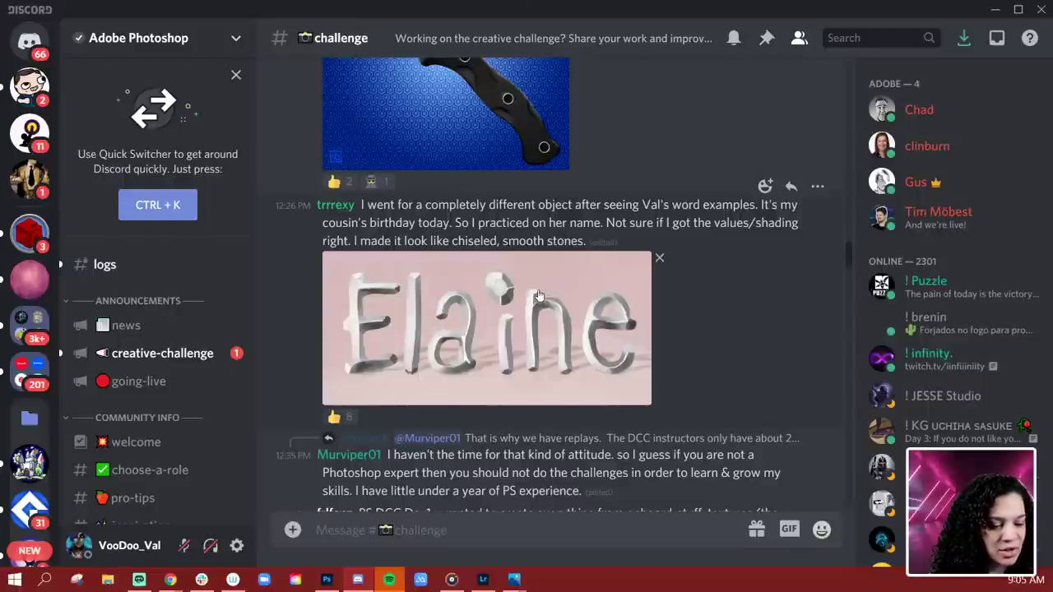
scroll(591, 337, "down", 2)
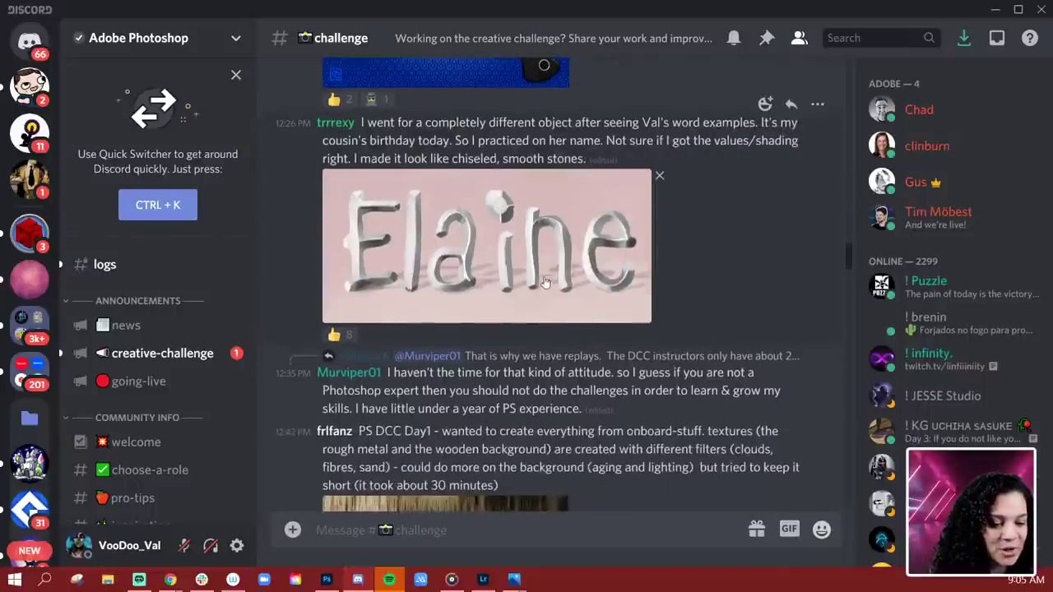
scroll(545, 283, "down", 8)
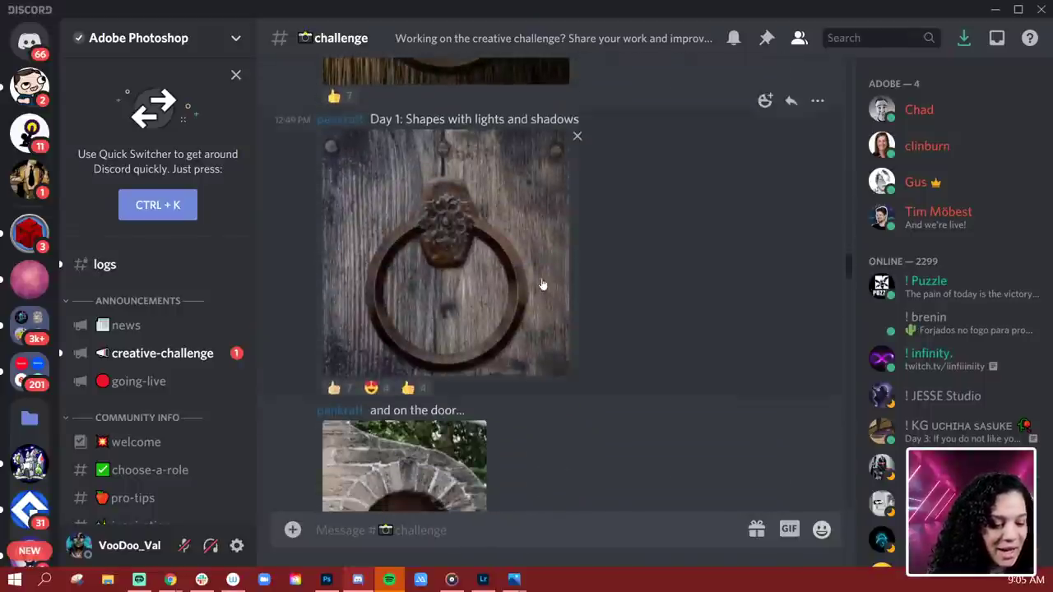
scroll(542, 286, "down", 4)
scroll(543, 285, "up", 4)
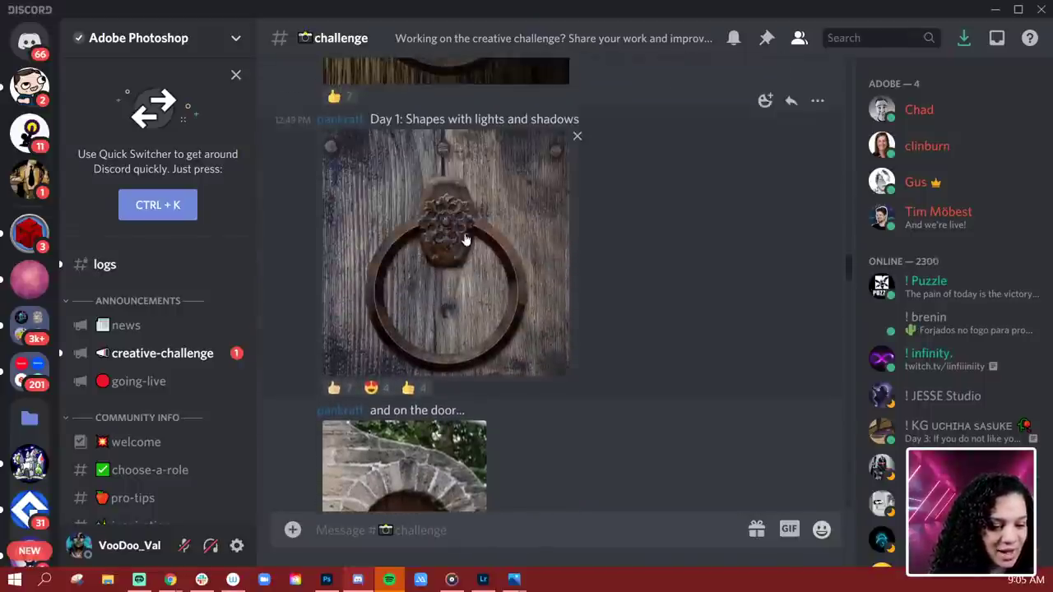
left_click(465, 234)
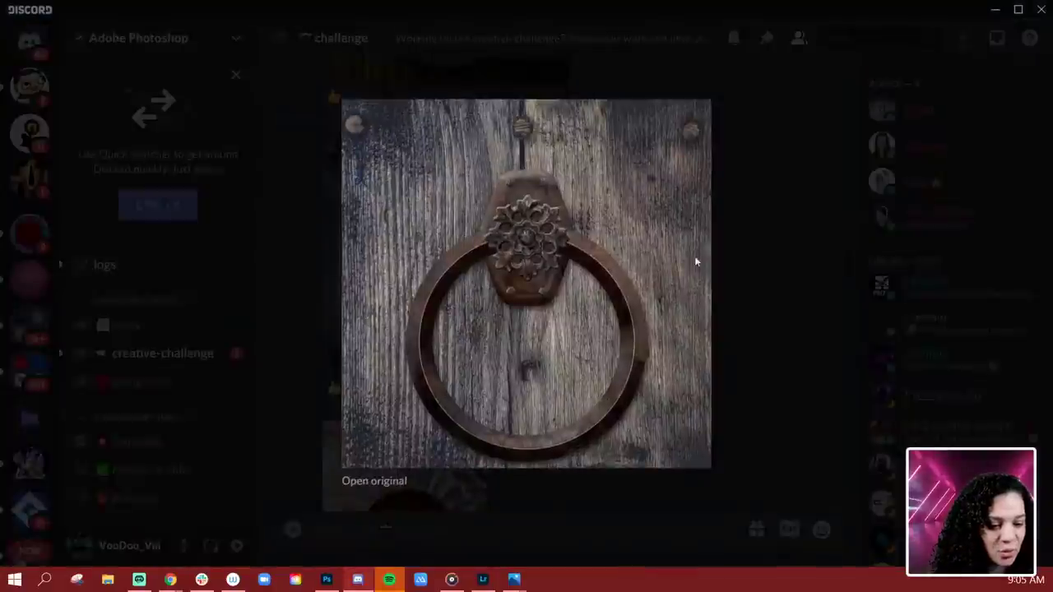
left_click(789, 282)
scroll(531, 311, "down", 6)
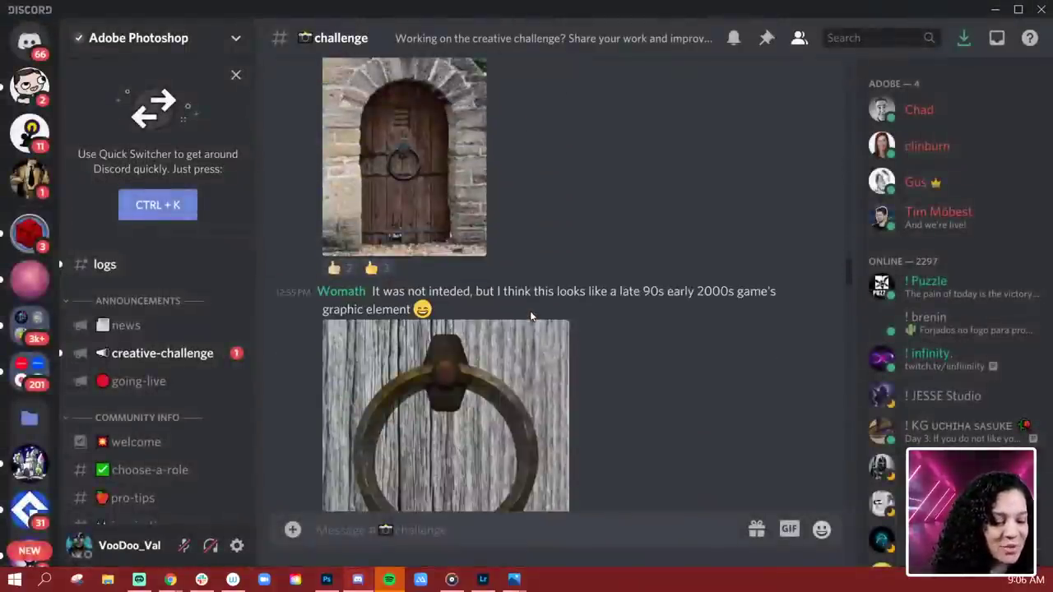
scroll(529, 315, "down", 10)
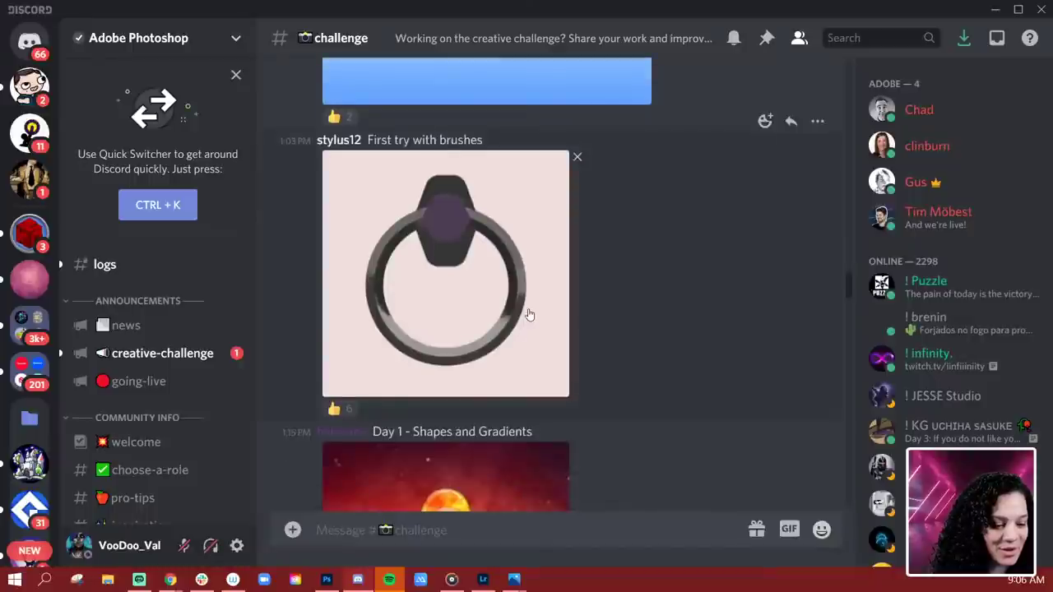
scroll(529, 312, "down", 8)
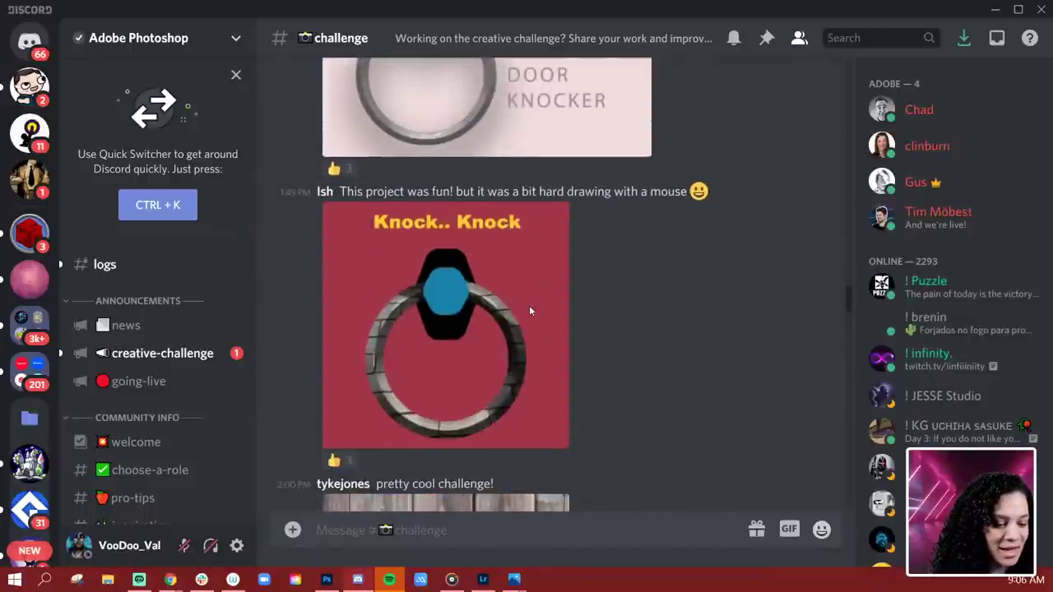
scroll(529, 314, "down", 4)
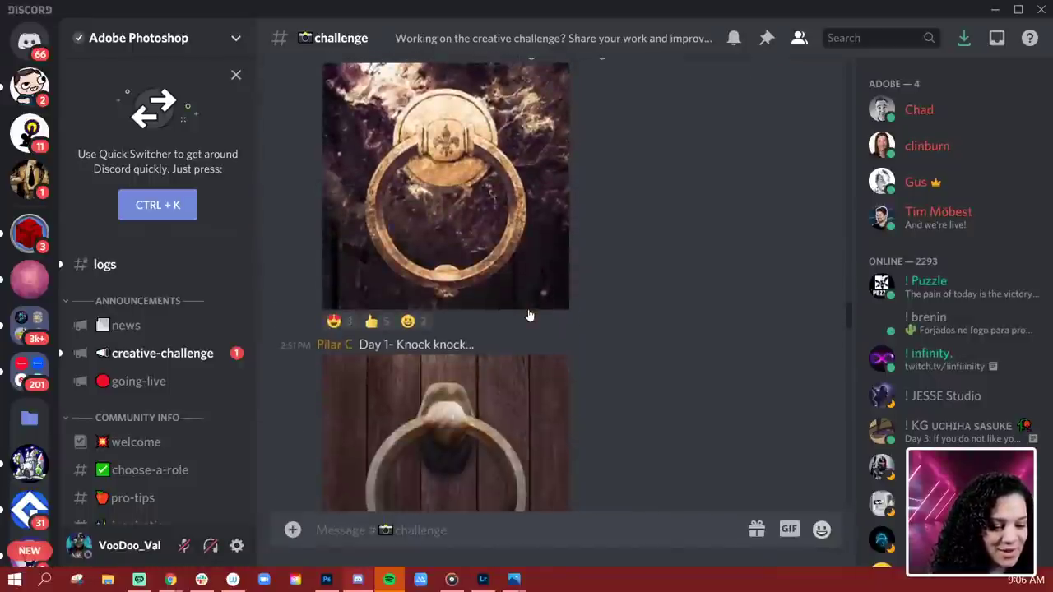
scroll(529, 315, "down", 9)
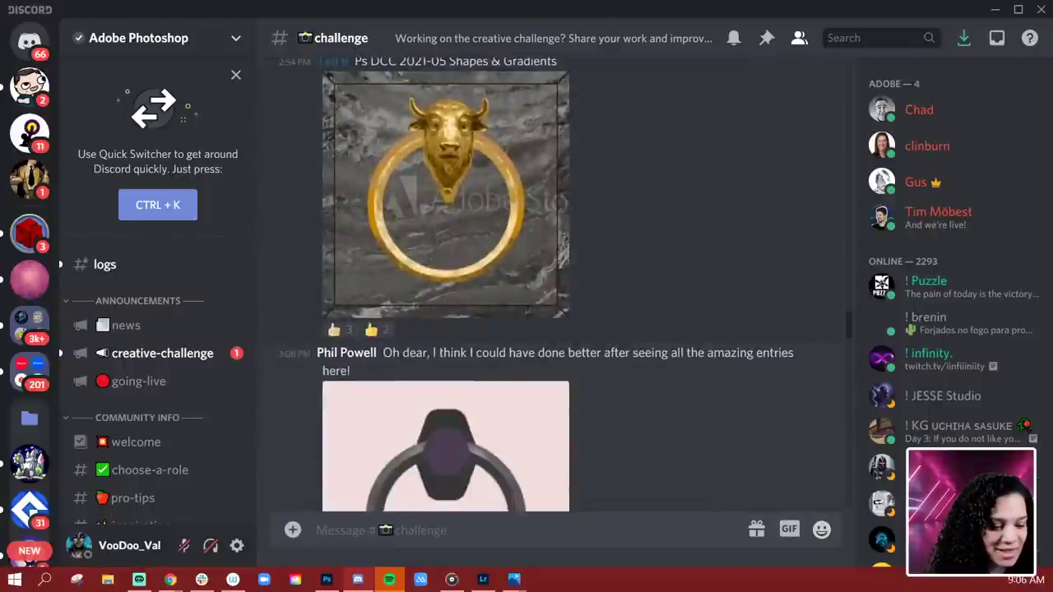
scroll(526, 315, "down", 11)
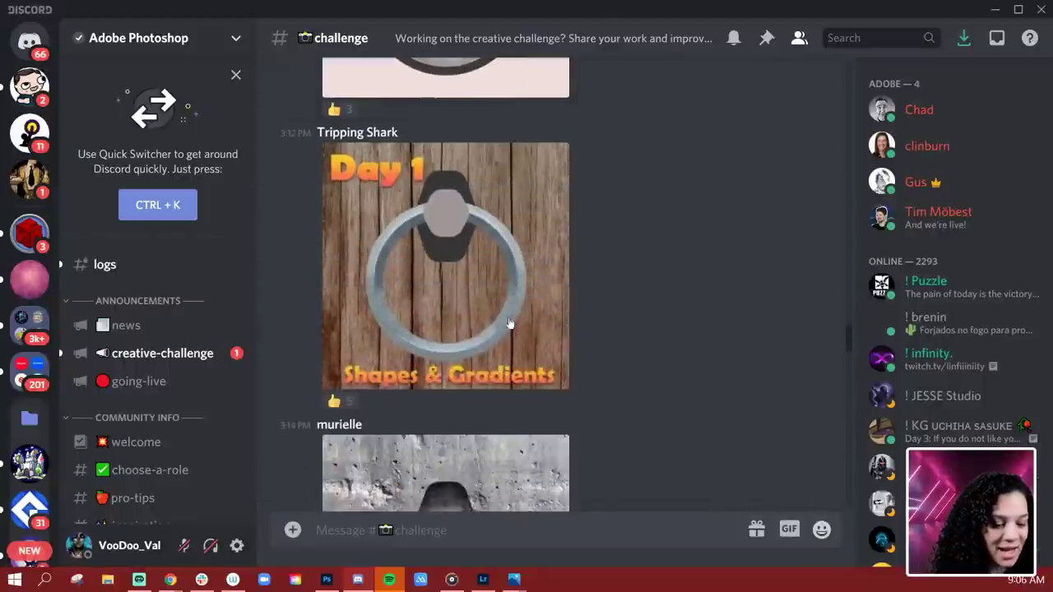
scroll(506, 332, "down", 10)
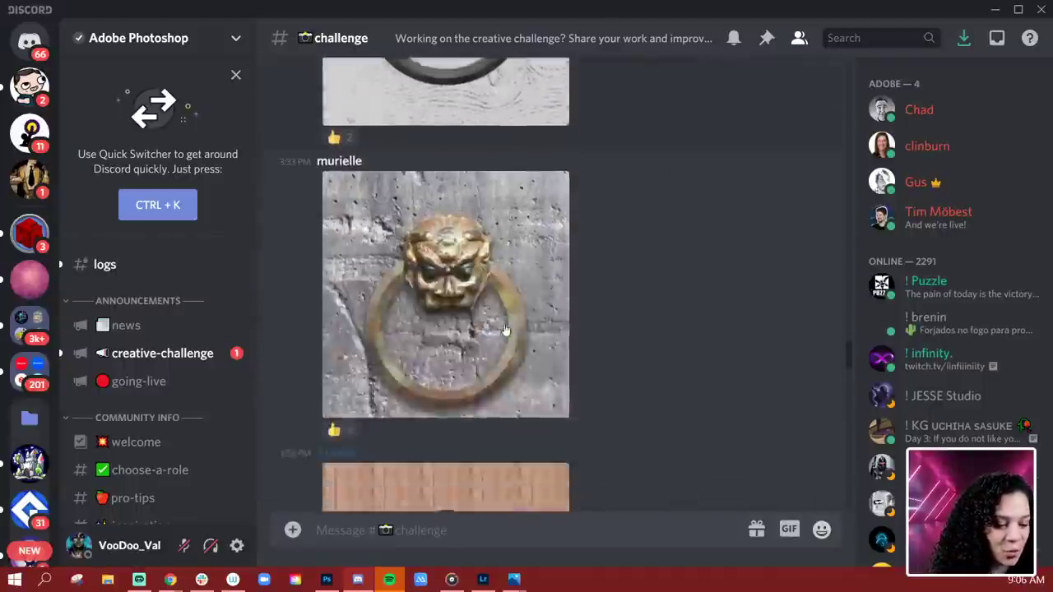
scroll(505, 330, "down", 10)
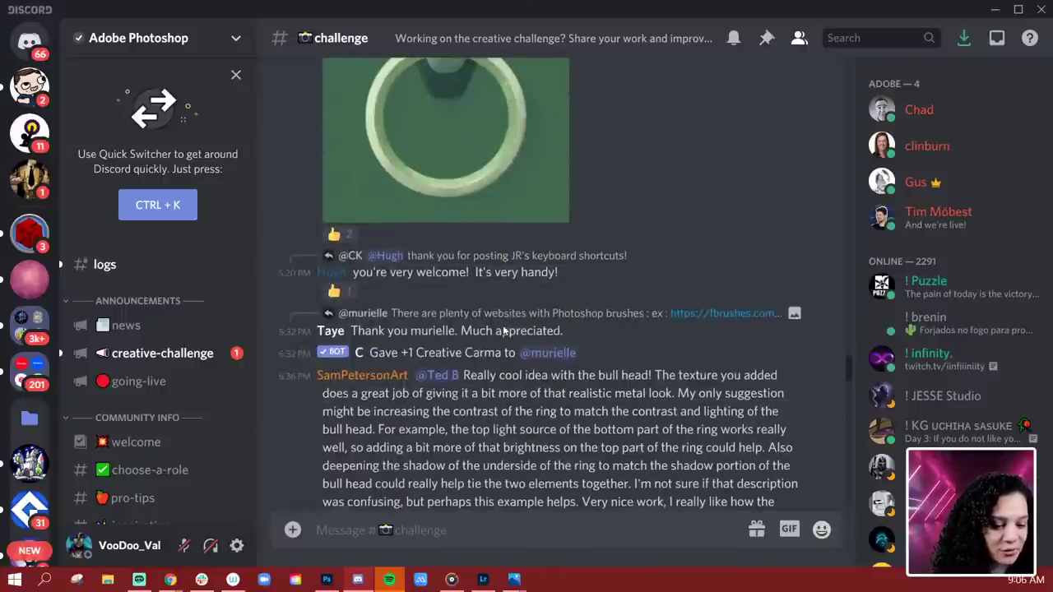
scroll(503, 326, "down", 10)
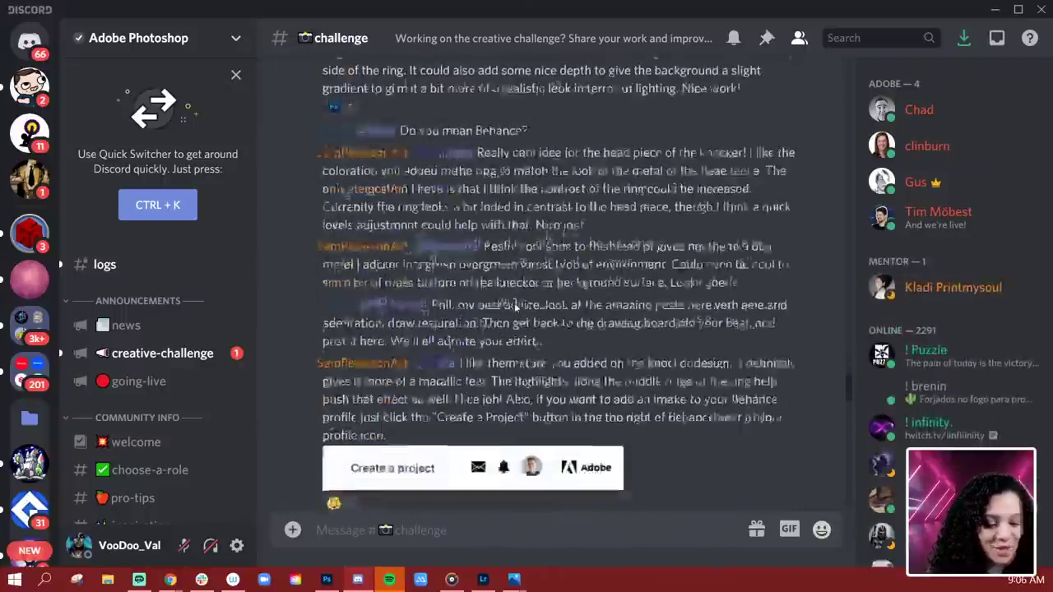
scroll(515, 305, "down", 10)
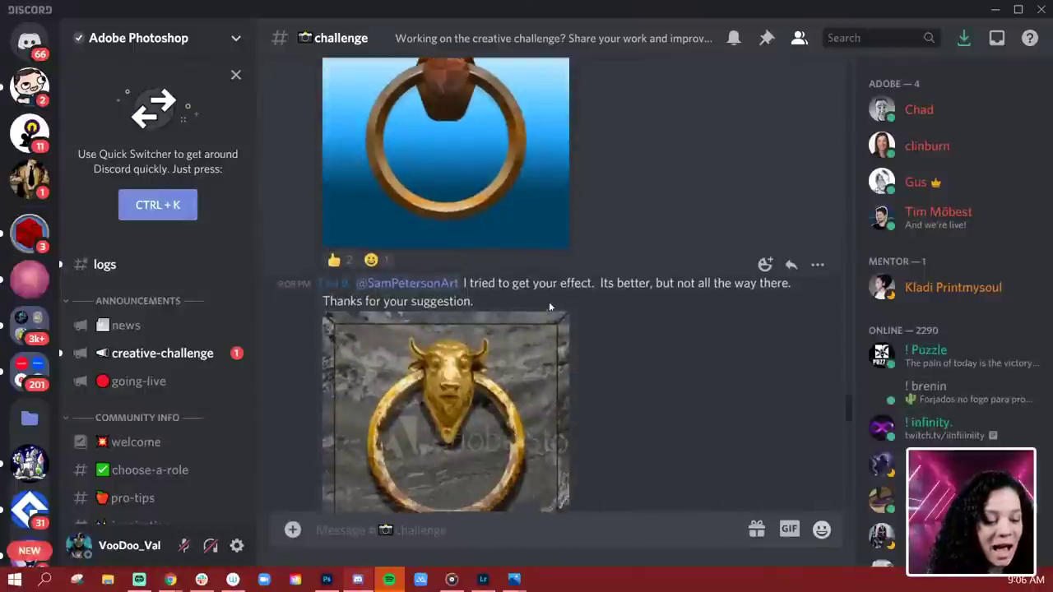
scroll(546, 311, "down", 10)
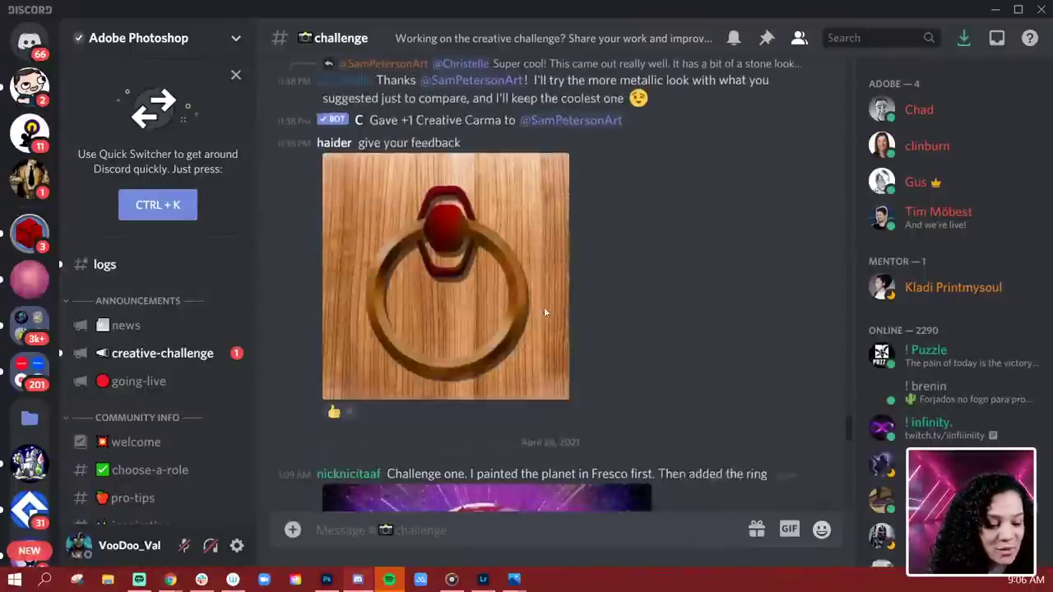
scroll(542, 311, "down", 5)
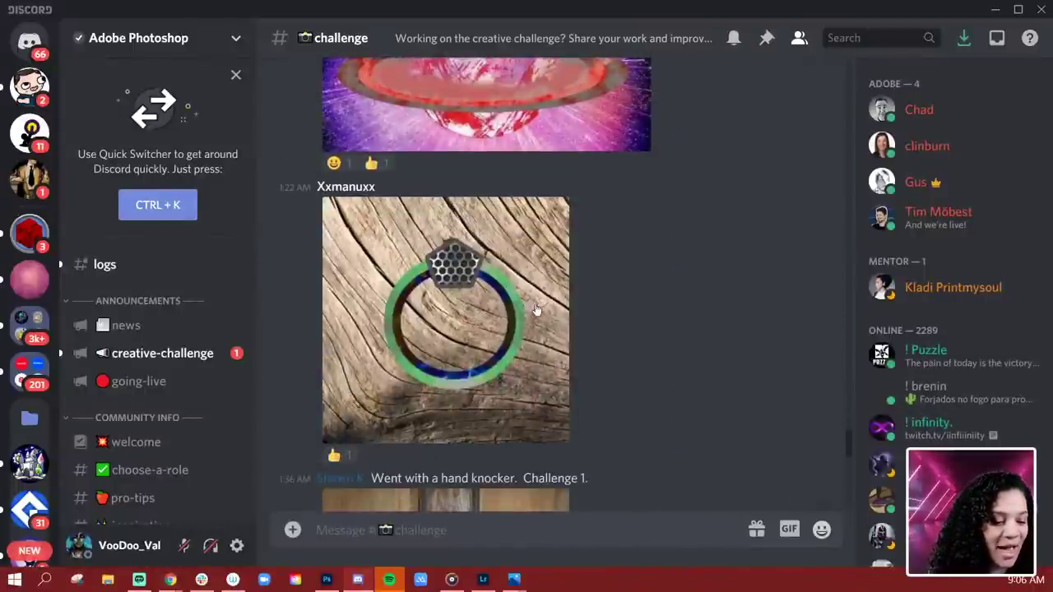
scroll(535, 309, "down", 10)
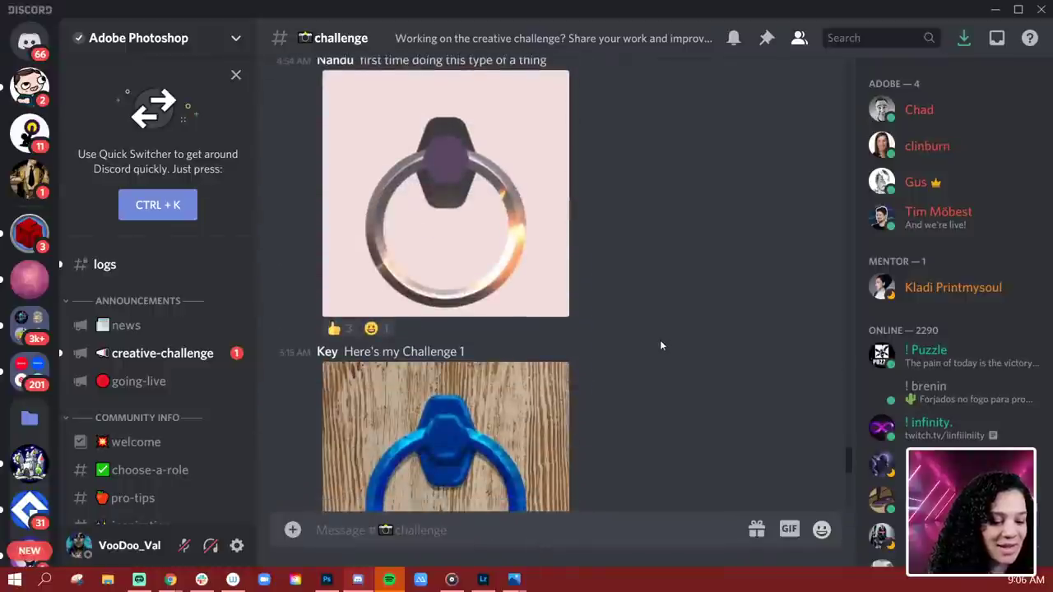
scroll(573, 329, "down", 6)
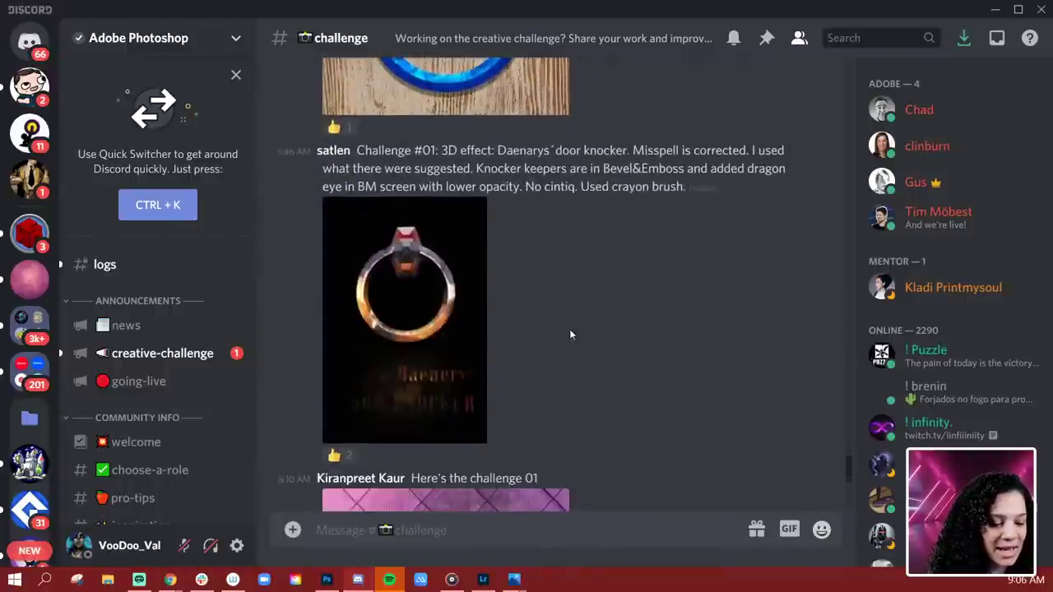
scroll(570, 332, "down", 10)
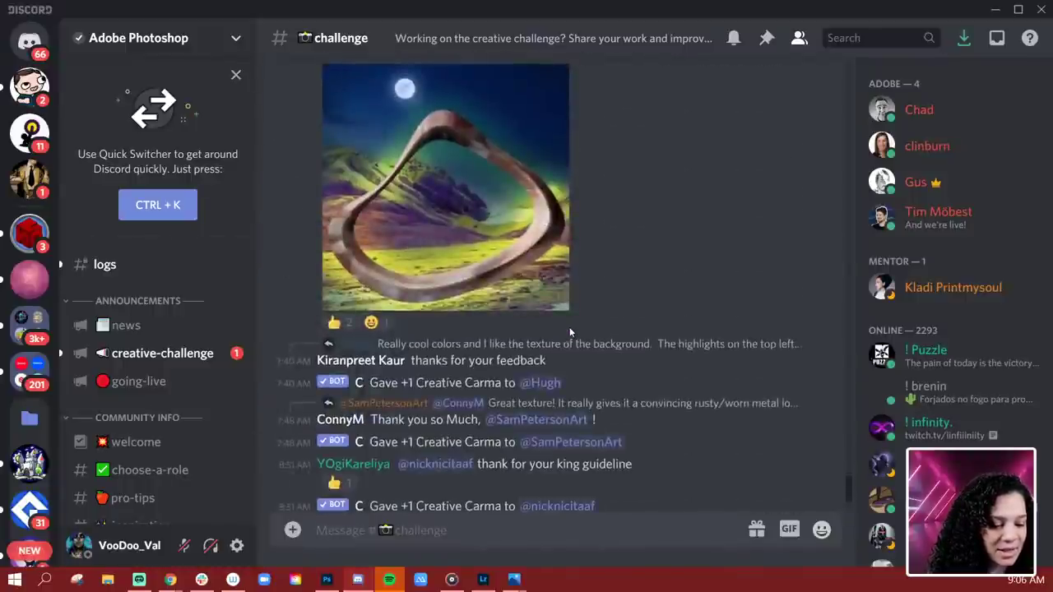
scroll(569, 329, "down", 8)
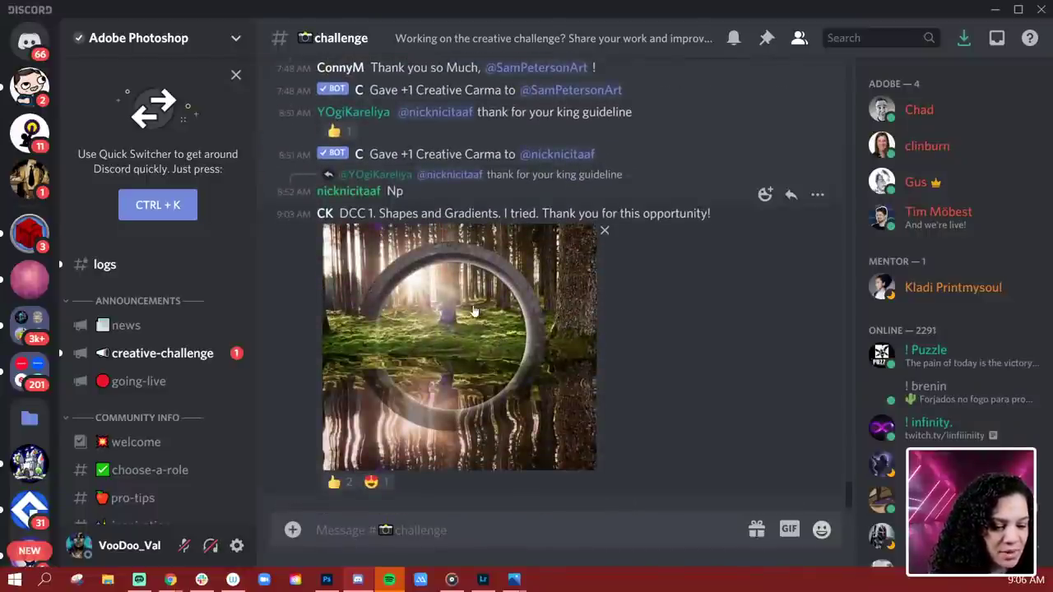
left_click(490, 333)
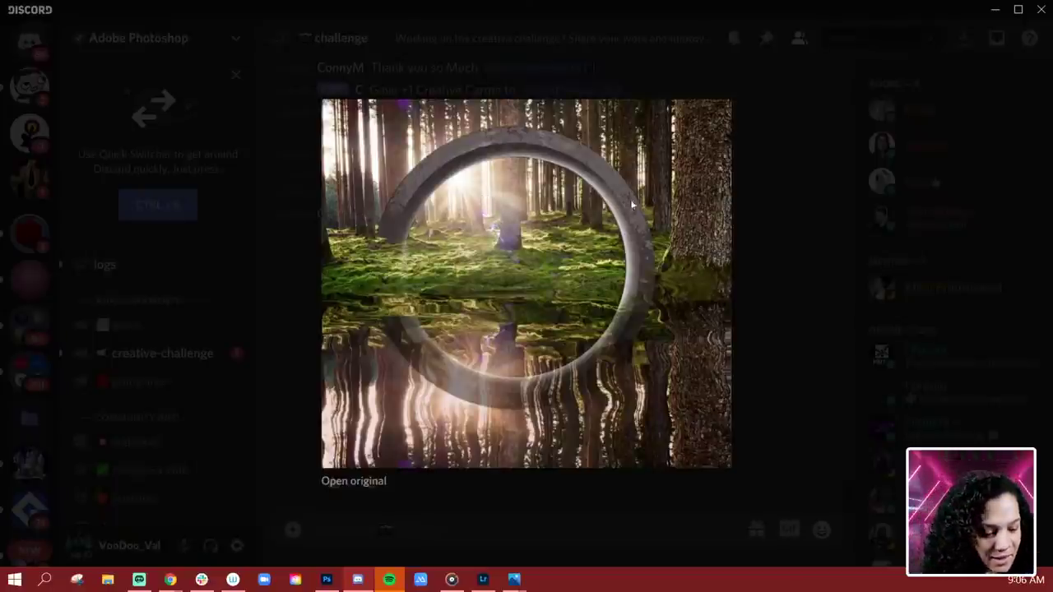
left_click(825, 227)
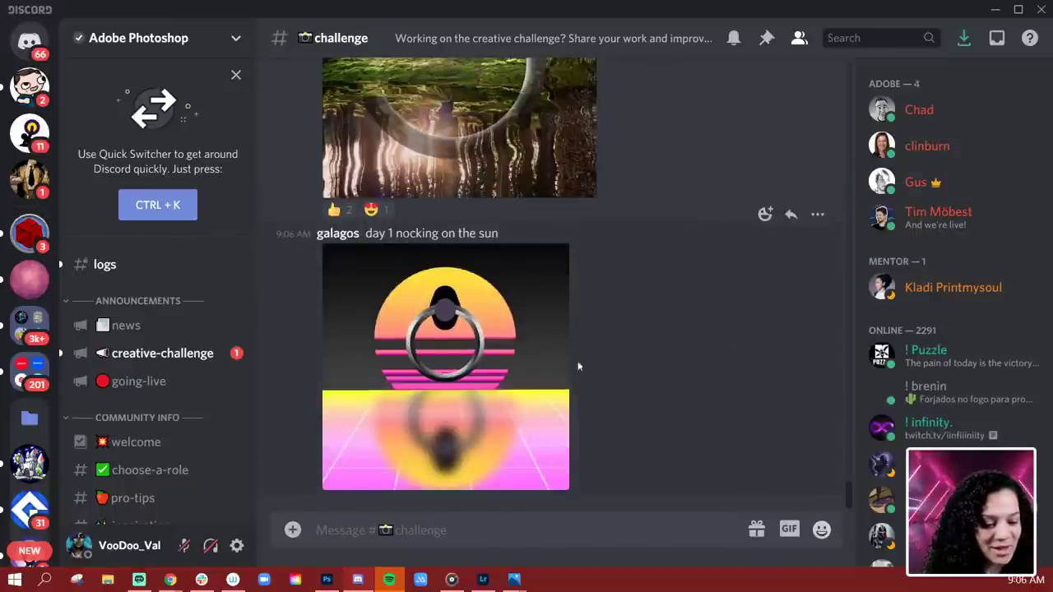
left_click(466, 357)
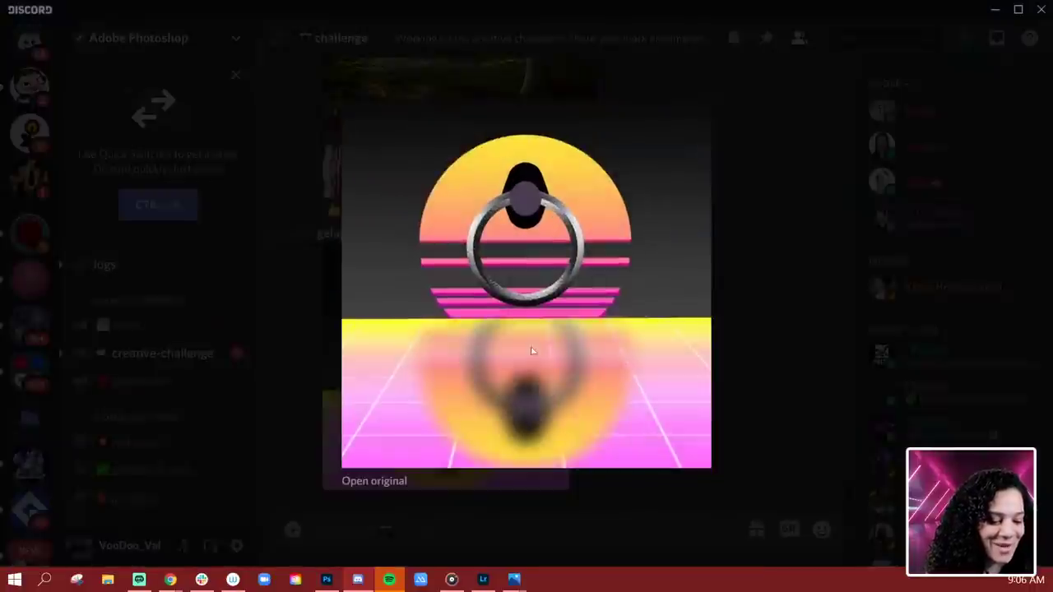
left_click(760, 278)
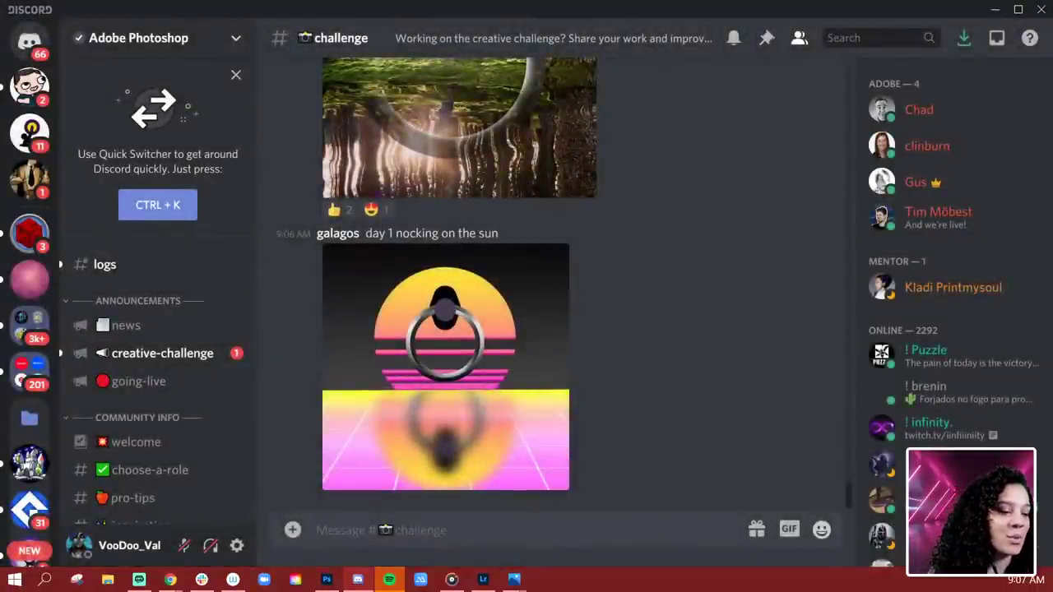
Minimize Discord and reload the Behance challenge page to unlock Perspective Transform.
left_click(994, 9)
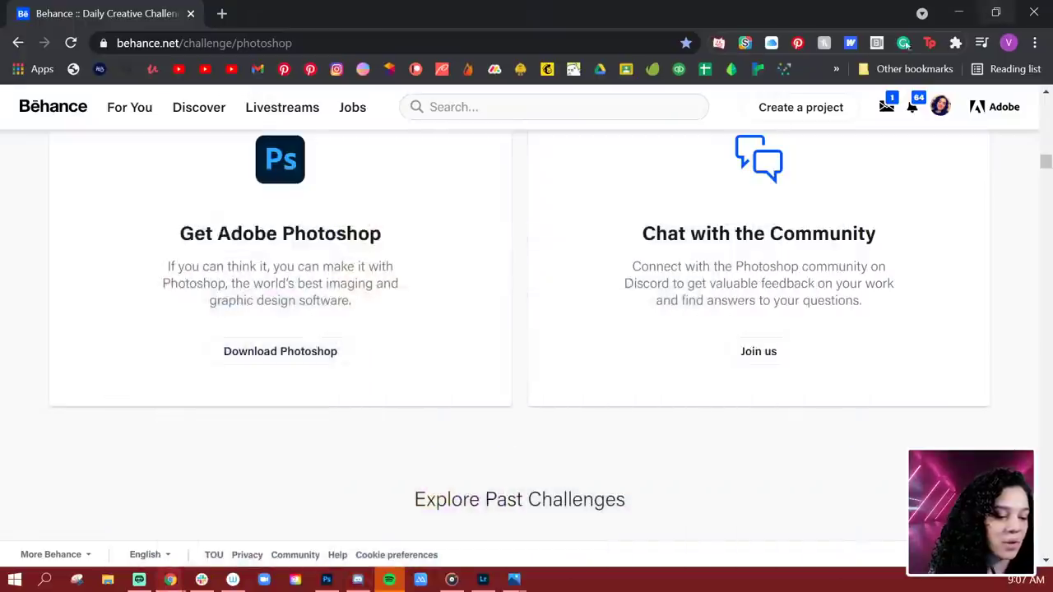
scroll(505, 400, "down", 5)
scroll(510, 392, "up", 3)
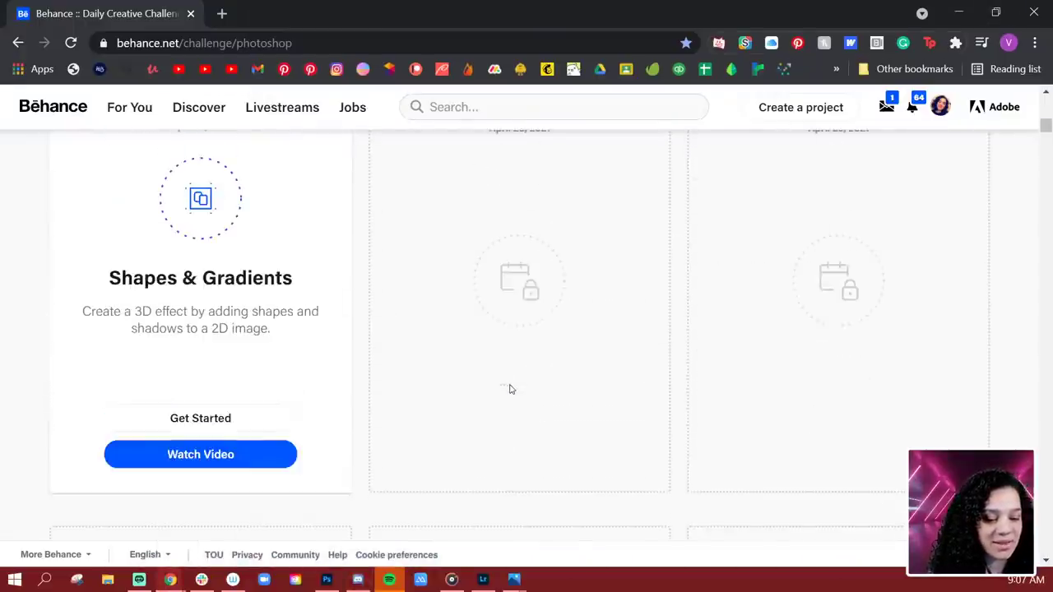
left_click(72, 45)
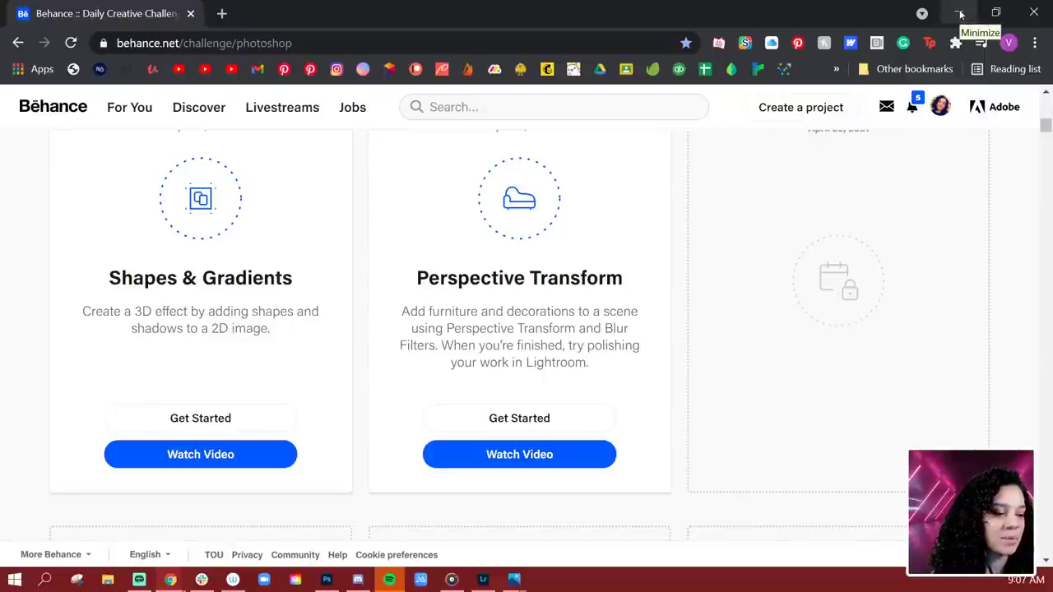
Return to Photoshop and show the Magic Mansion DCC library's Challenge 2 assets.
left_click(961, 14)
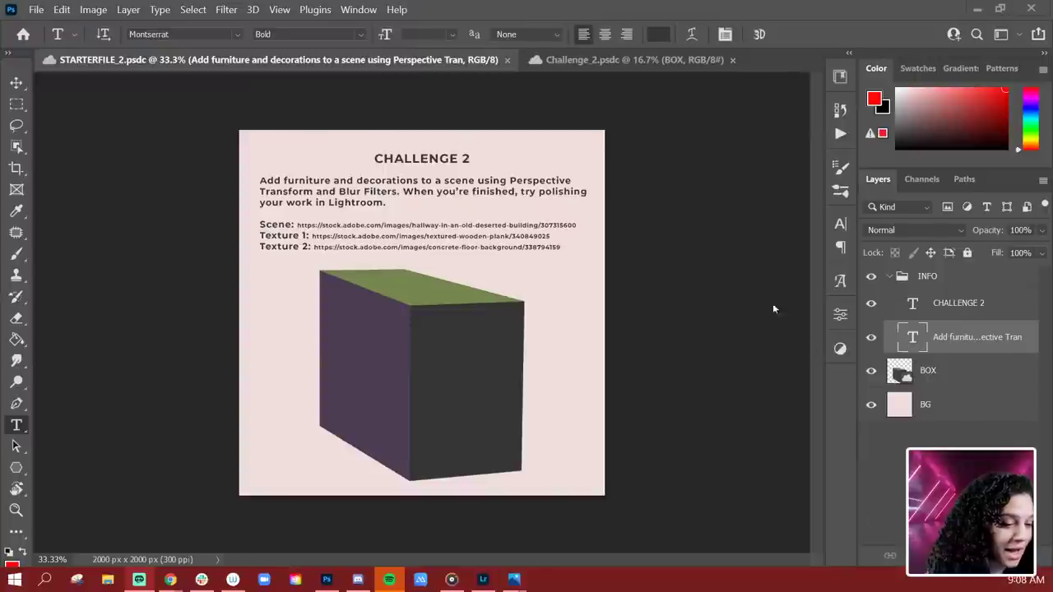
left_click(840, 77)
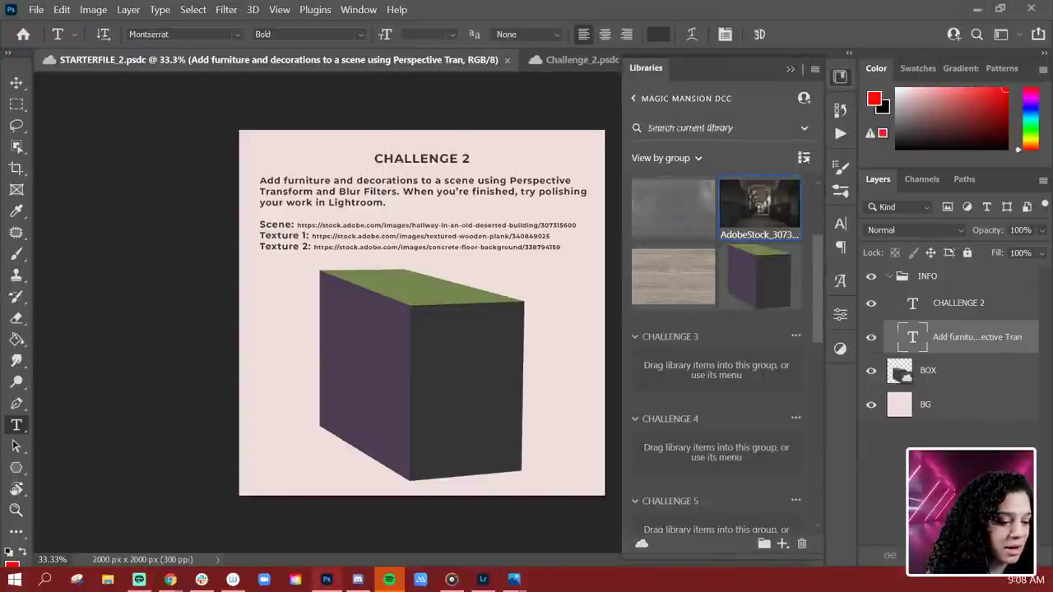
scroll(734, 472, "up", 3)
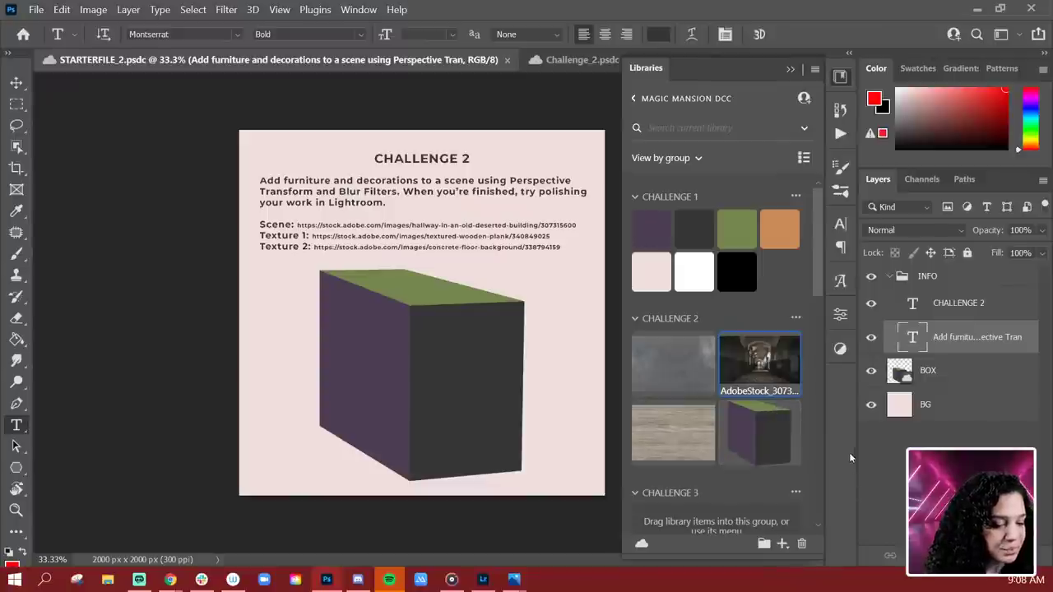
double_click(770, 369)
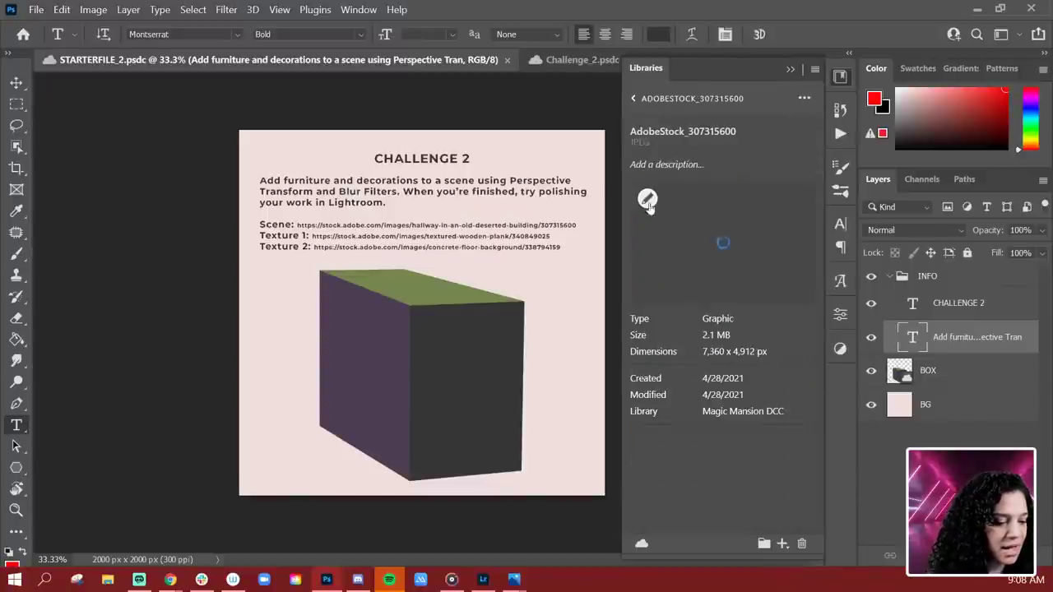
left_click(650, 199)
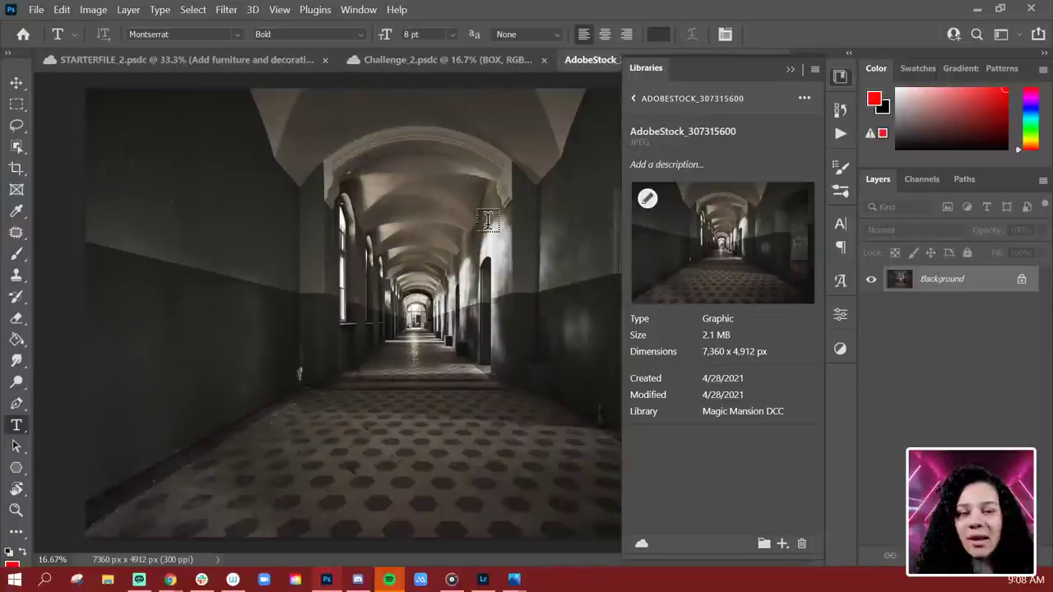
key("ctrl+minus")
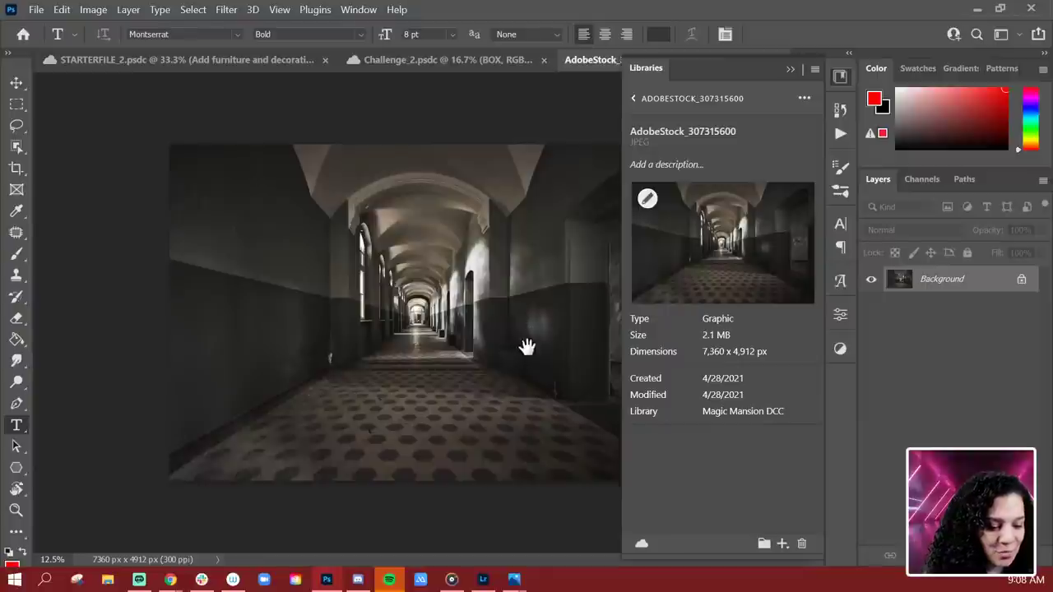
key("f")
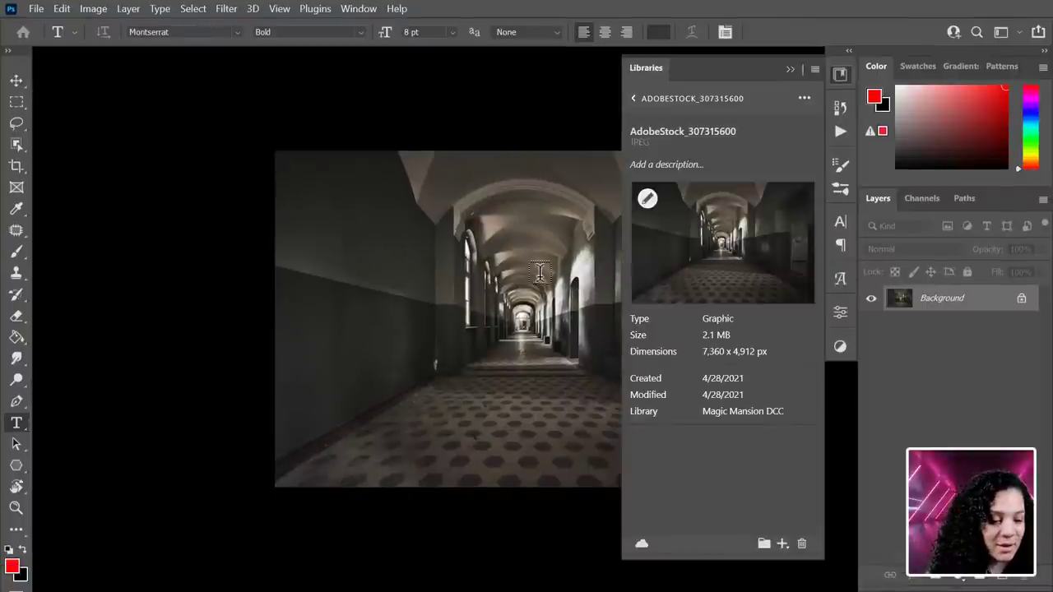
left_click_drag(571, 270, 366, 239)
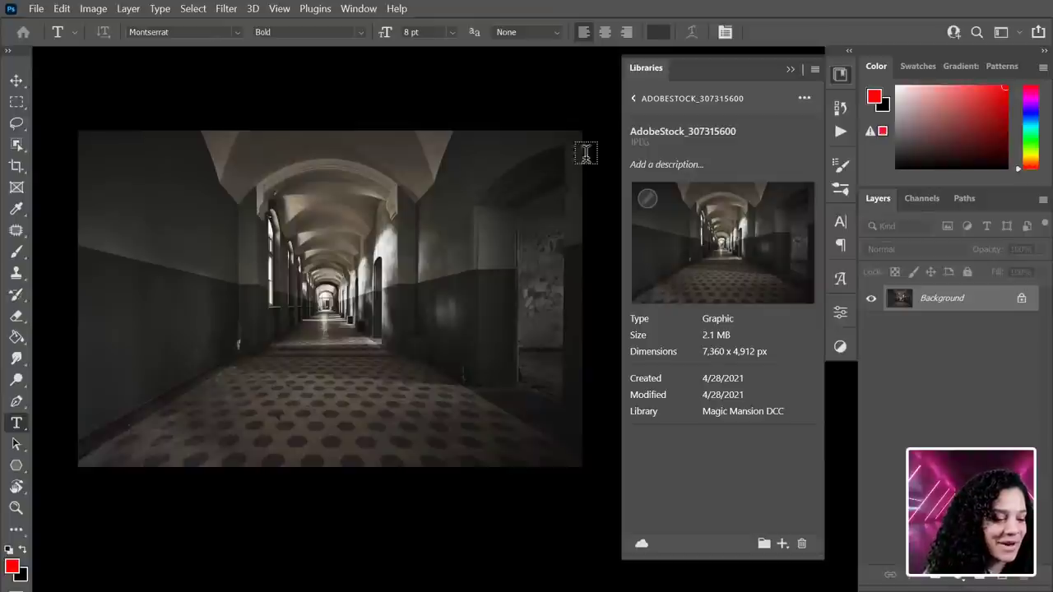
left_click(634, 99)
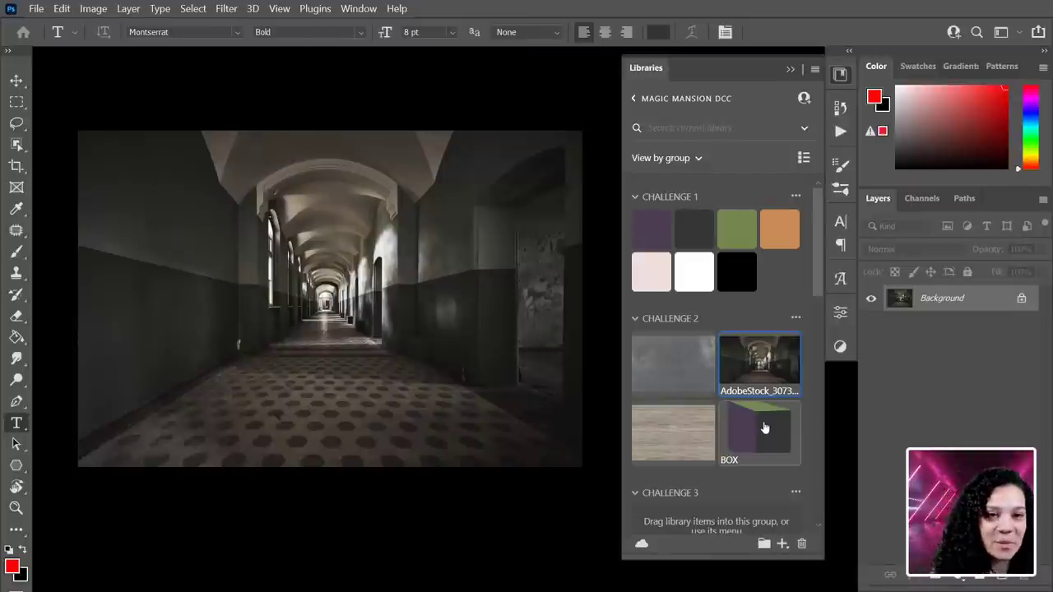
Drag the BOX asset from the library onto the hallway photo and move it down-left.
left_click_drag(777, 439, 372, 298)
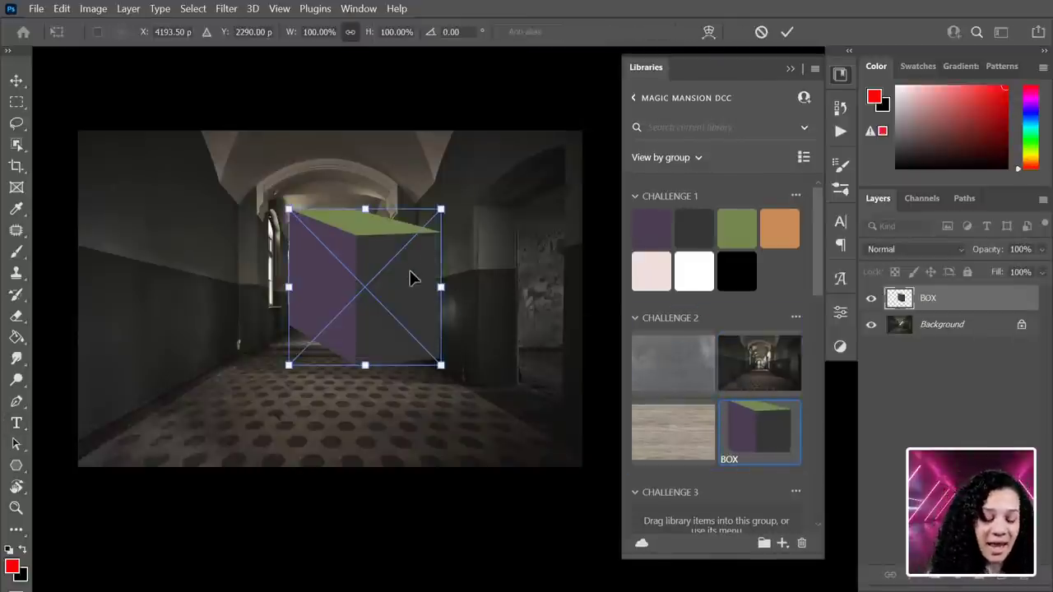
key("ctrl+plus")
left_click_drag(359, 284, 327, 348)
left_click_drag(409, 332, 491, 313)
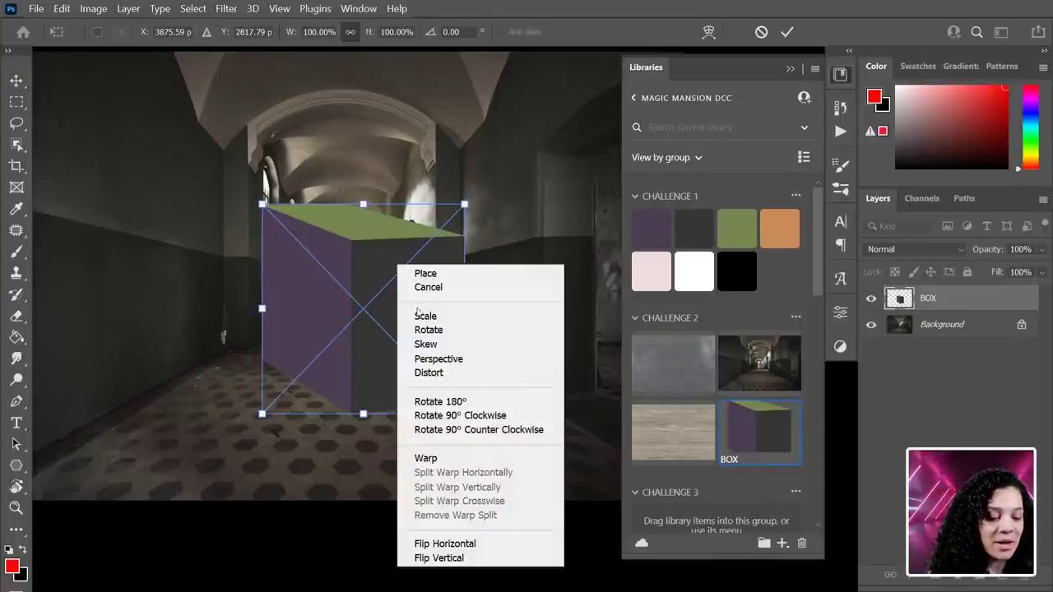
Flip the box horizontally, shrink it onto the floor by the left wall, and commit.
right_click(399, 294)
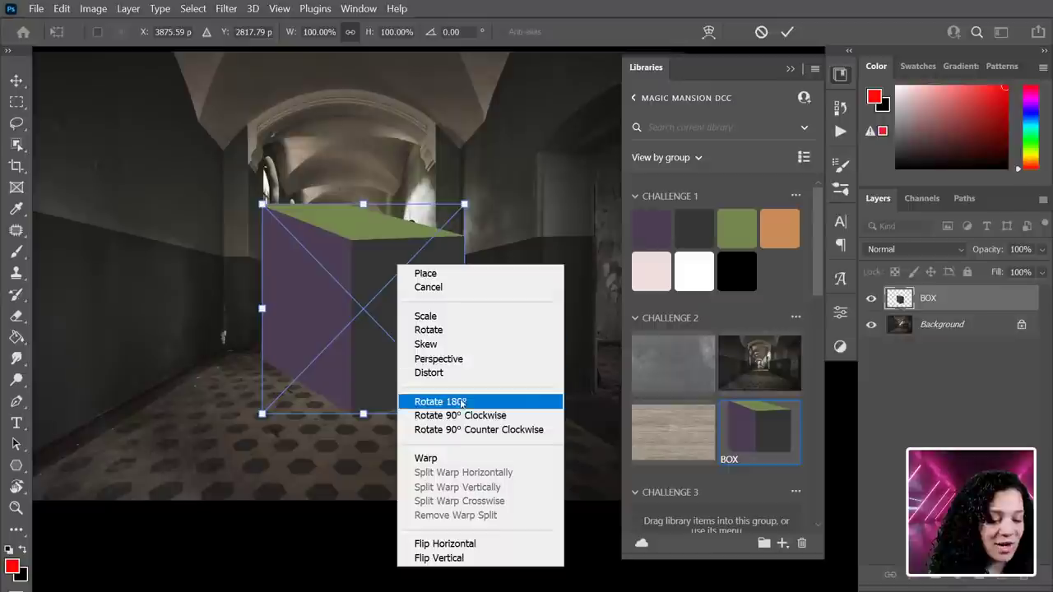
left_click(466, 543)
left_click_drag(411, 336, 223, 361)
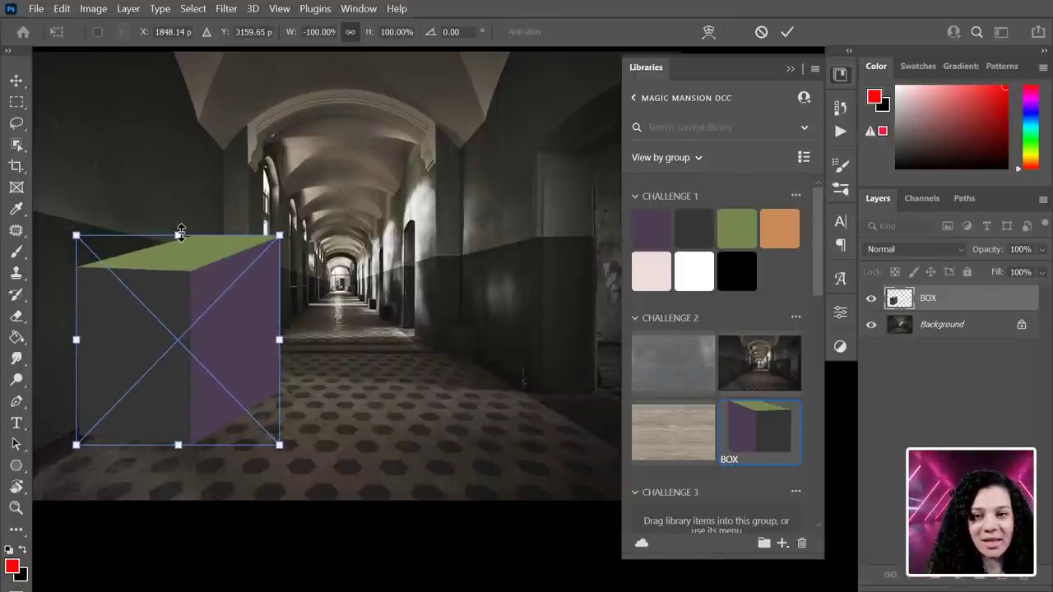
left_click_drag(280, 235, 219, 297)
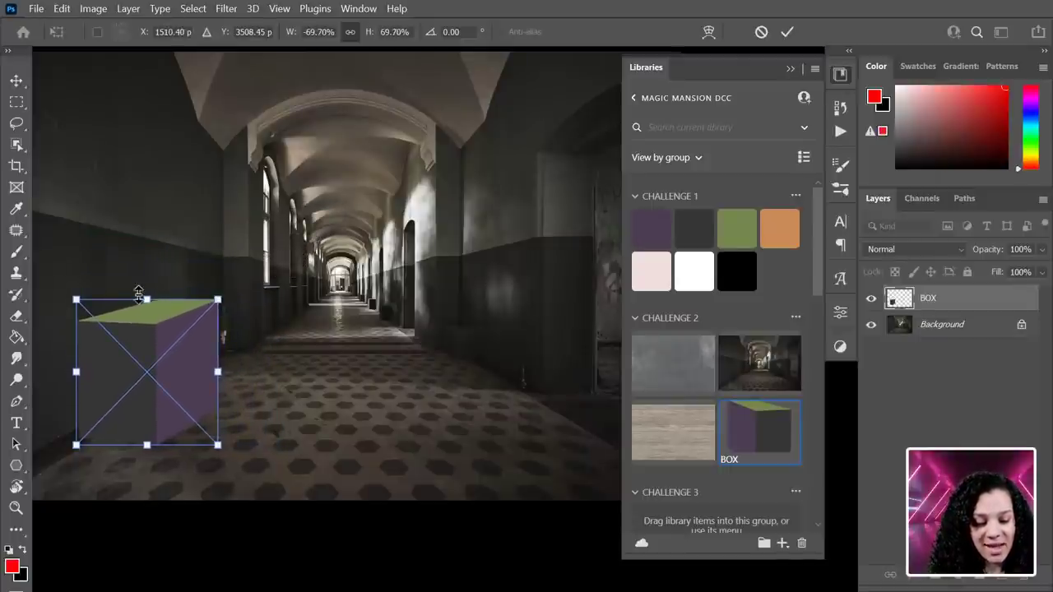
left_click_drag(147, 299, 147, 349)
mouse_move(181, 408)
left_mouse_down()
mouse_move(207, 393)
mouse_move(192, 392)
left_mouse_up()
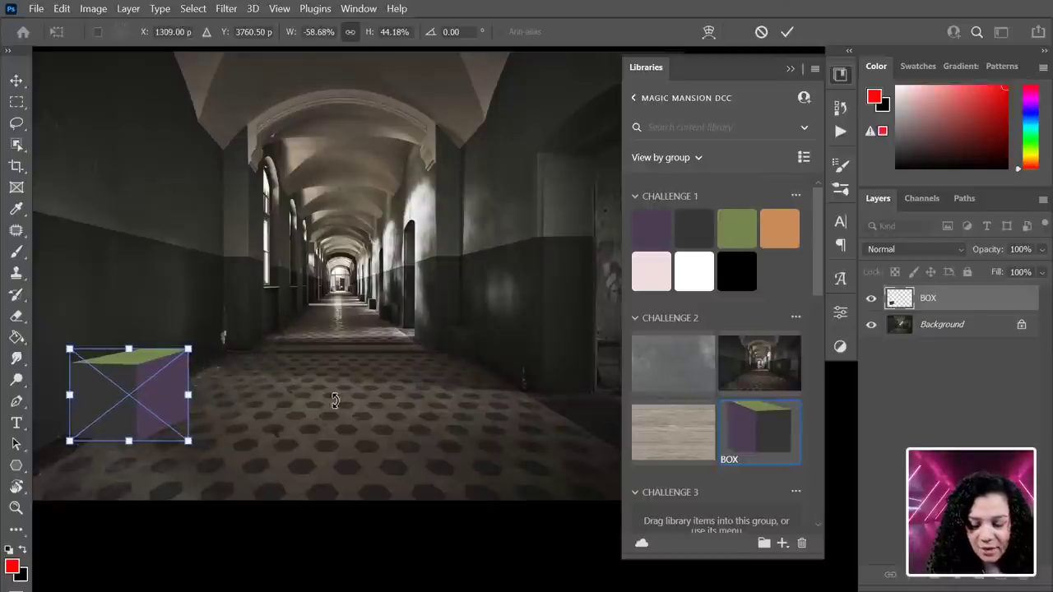
key("Return")
key("t")
scroll(411, 442, "down", 3)
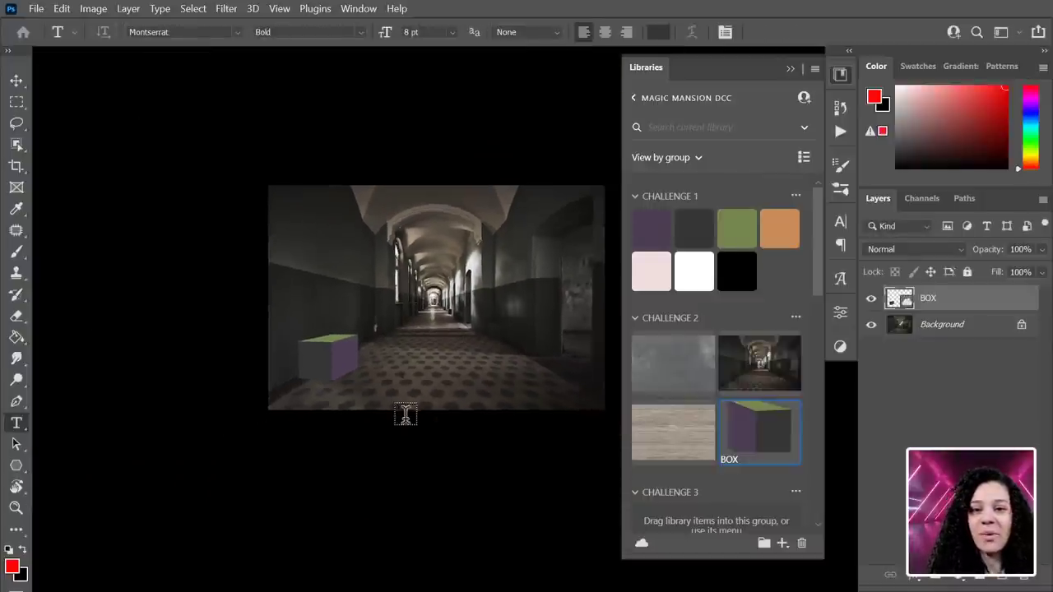
Frame the box in view and collapse the Libraries panel.
key("ctrl+plus")
key("ctrl+plus")
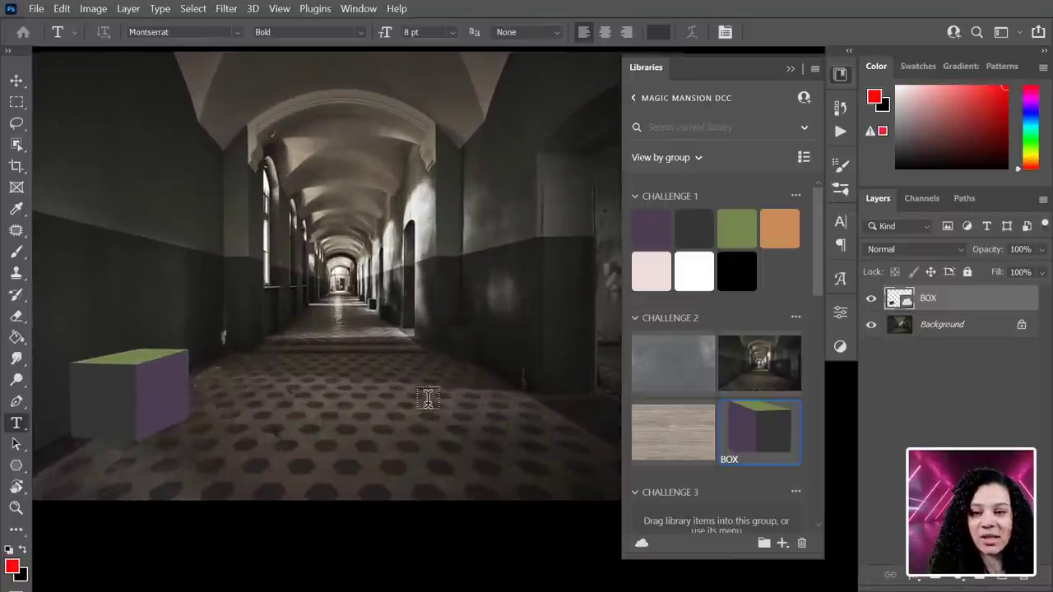
left_click_drag(376, 395, 266, 350)
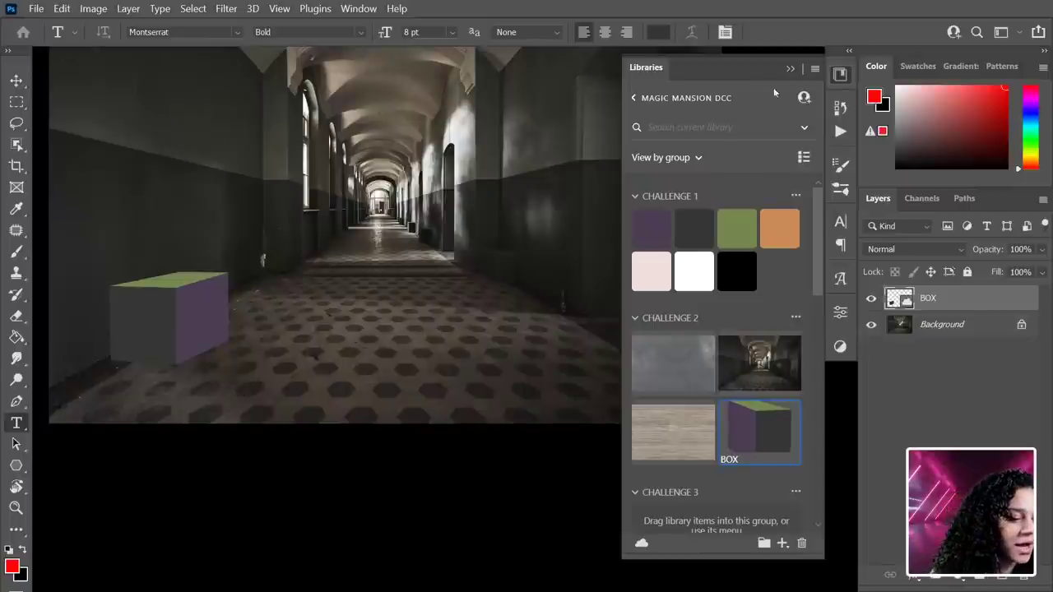
left_click(841, 75)
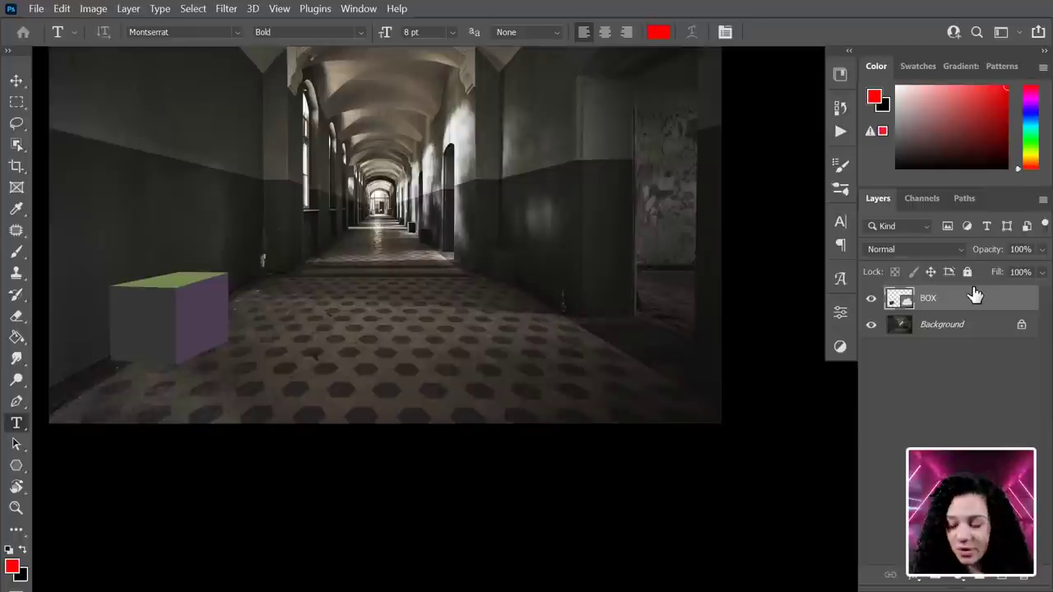
Add a new empty Layer 1 above the BOX layer.
key("ctrl+shift+n")
key("Return")
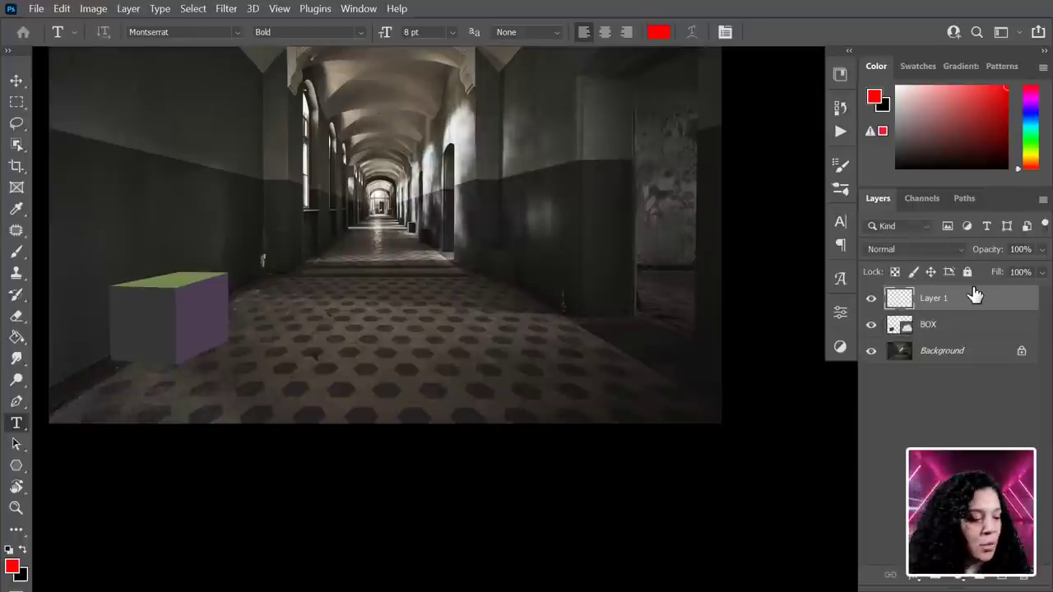
key("ctrl+plus")
key("ctrl+plus")
left_click_drag(153, 265, 607, 305)
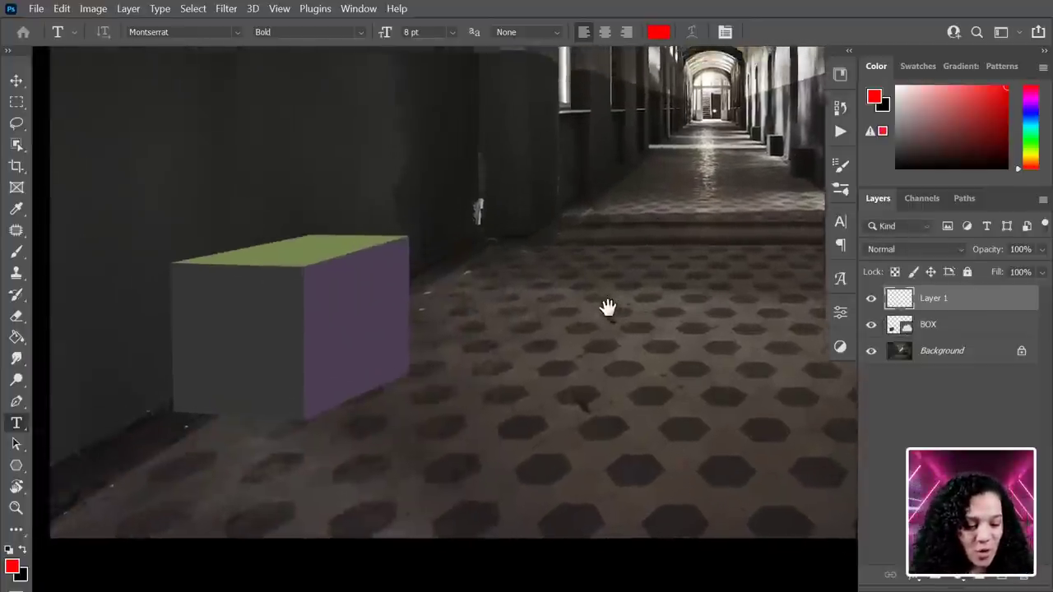
Choose the red lacosanostra brush, undo a test stroke, and shrink the brush.
key("b")
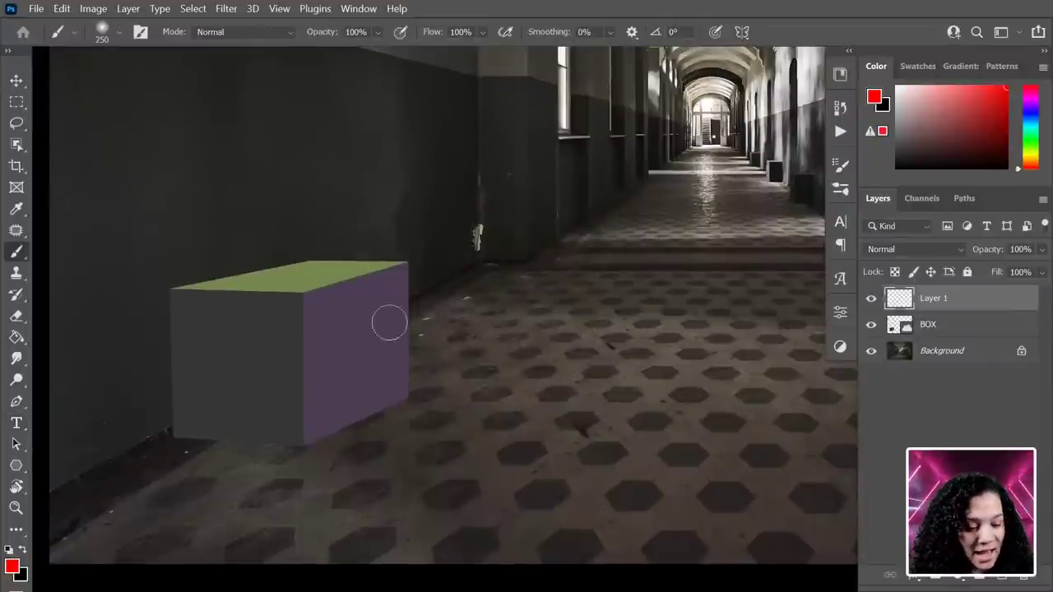
right_click(352, 302)
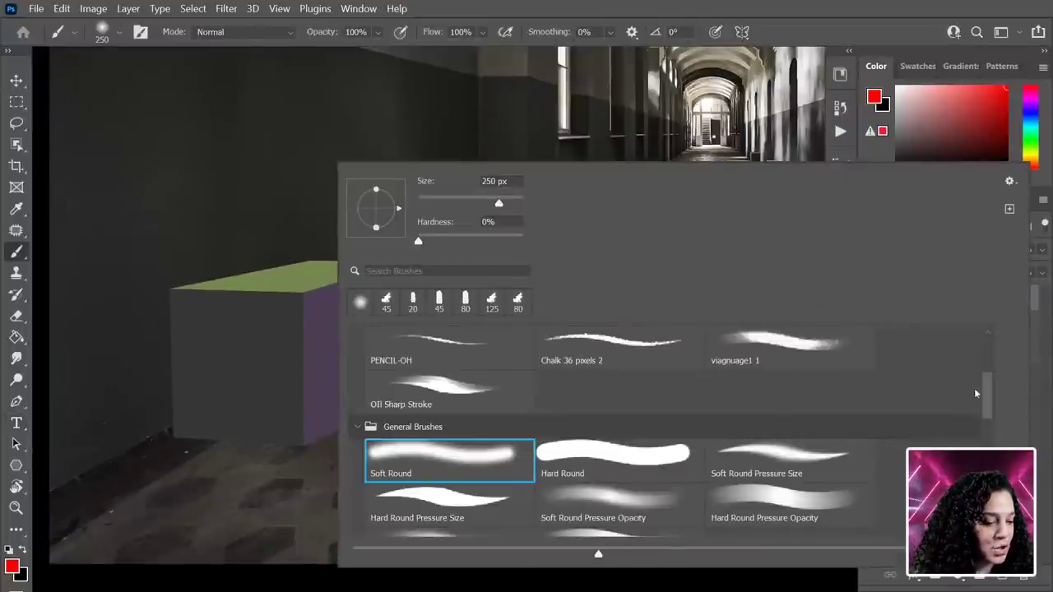
left_click_drag(992, 399, 982, 354)
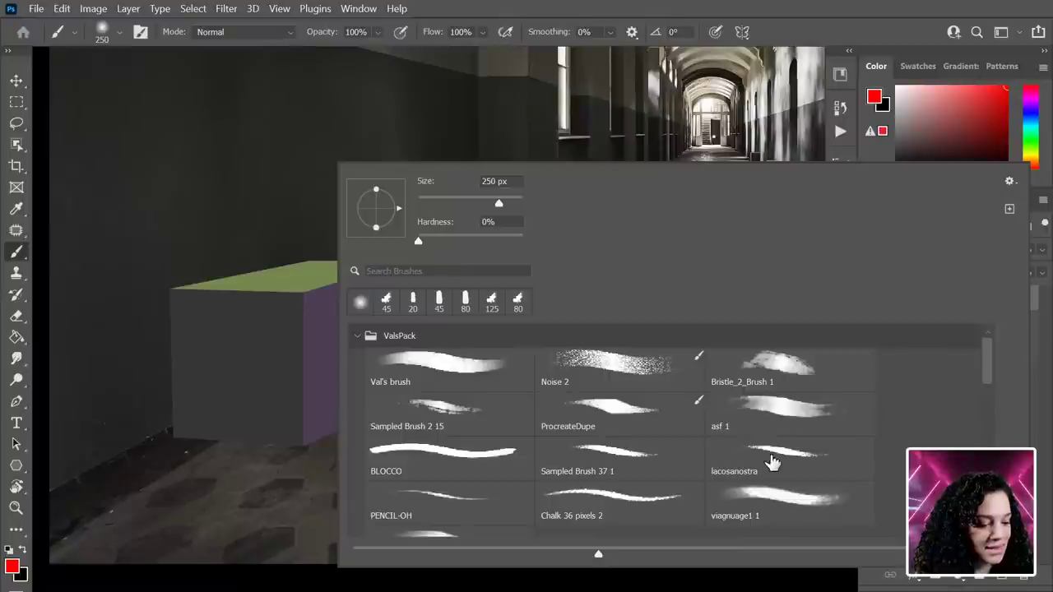
left_click(773, 457)
left_click(218, 173)
left_click_drag(223, 157, 250, 301)
key("ctrl+z")
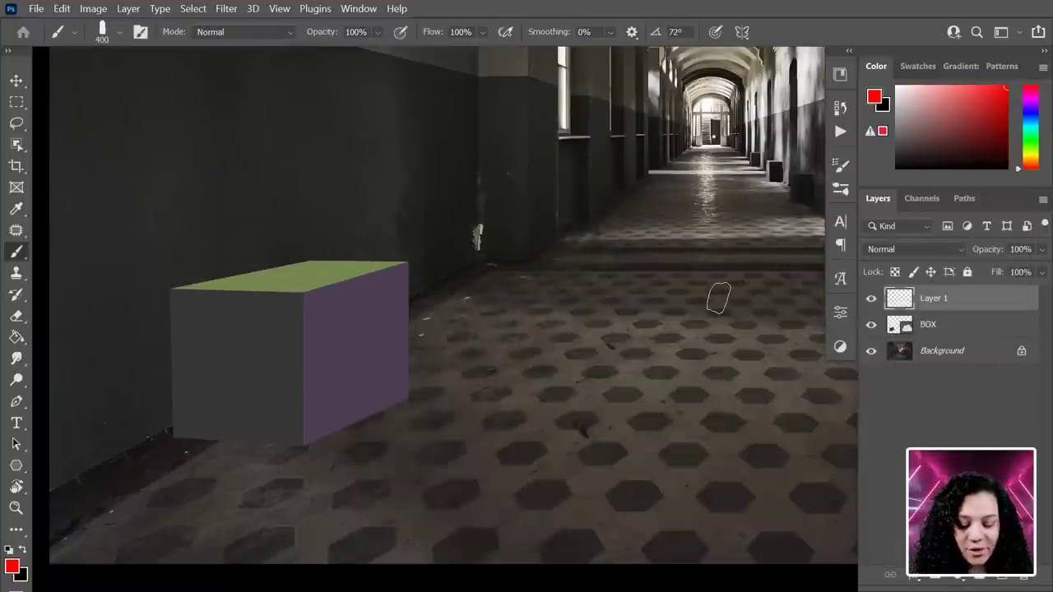
key("bracketleft")
key("bracketleft")
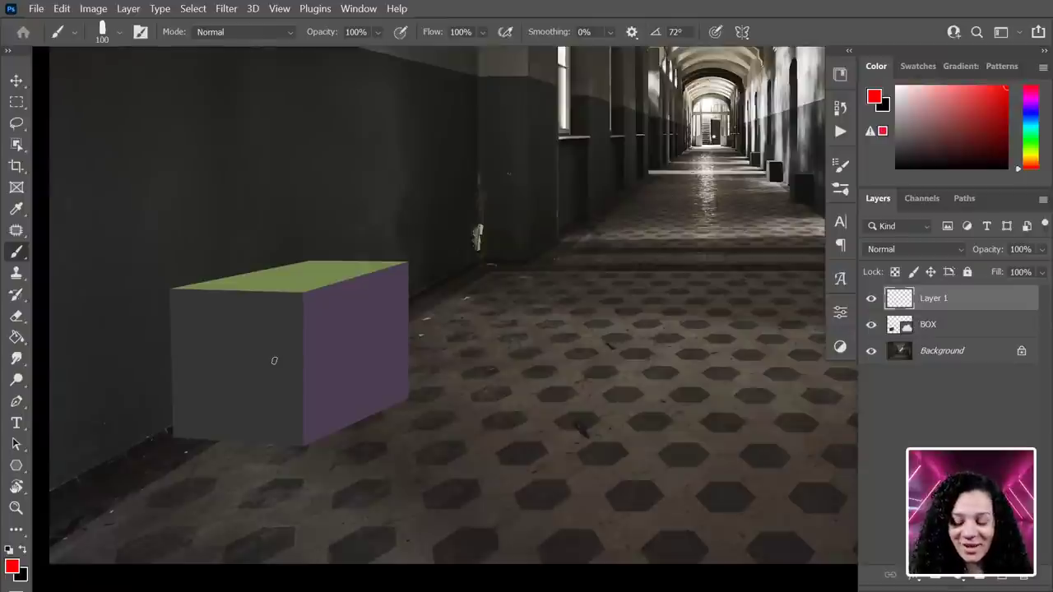
scroll(275, 361, "up", 2)
left_click_drag(273, 360, 489, 404)
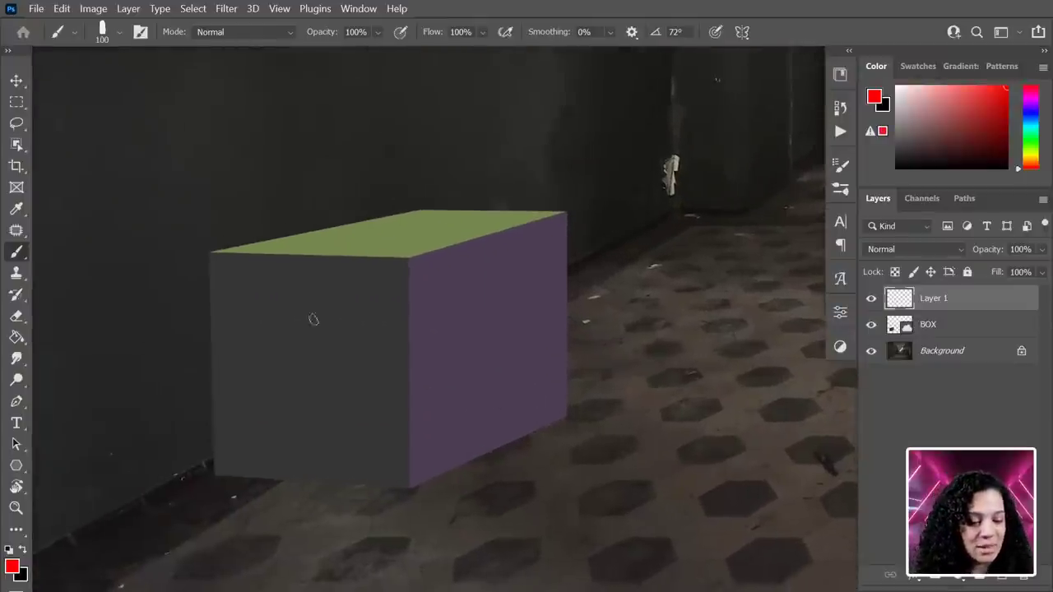
Trace the box's front face edges and the purple face's bottom edge in red.
left_click(210, 471, "shift")
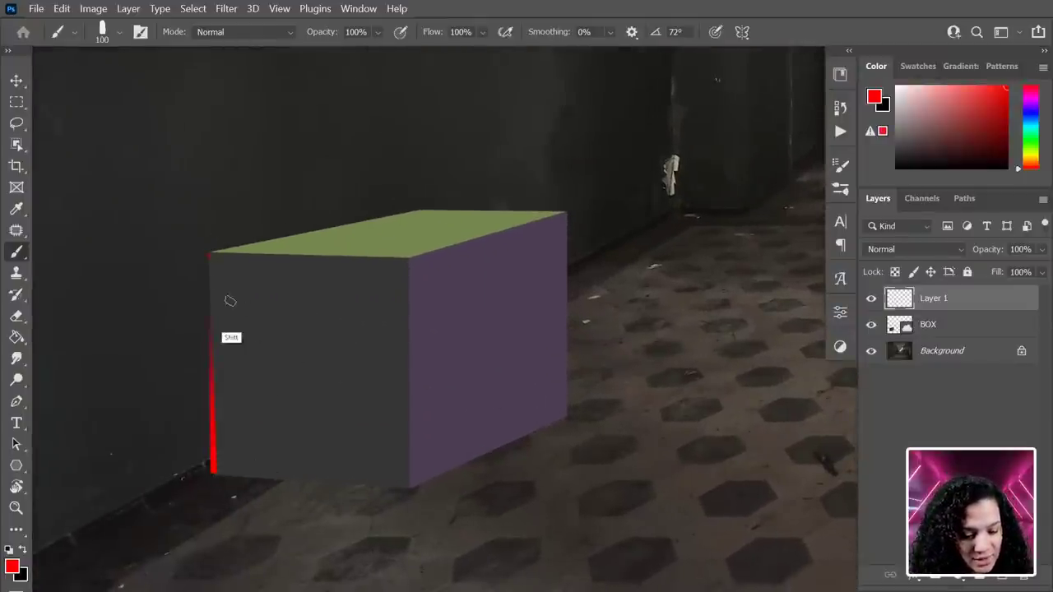
left_click(210, 250, "shift")
left_click(409, 261, "shift")
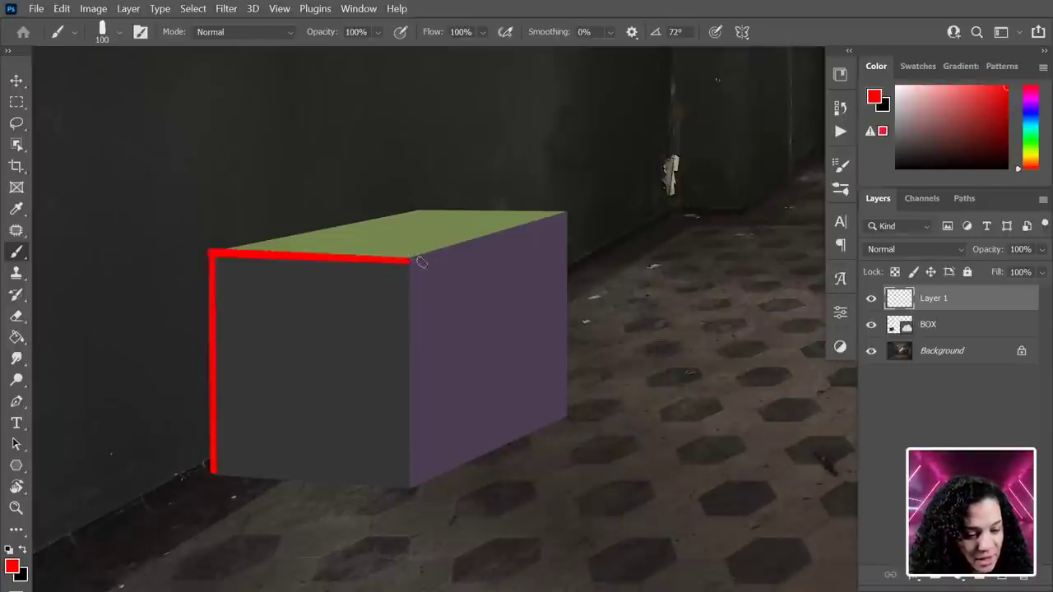
left_click(410, 485, "shift")
left_click(212, 471, "shift")
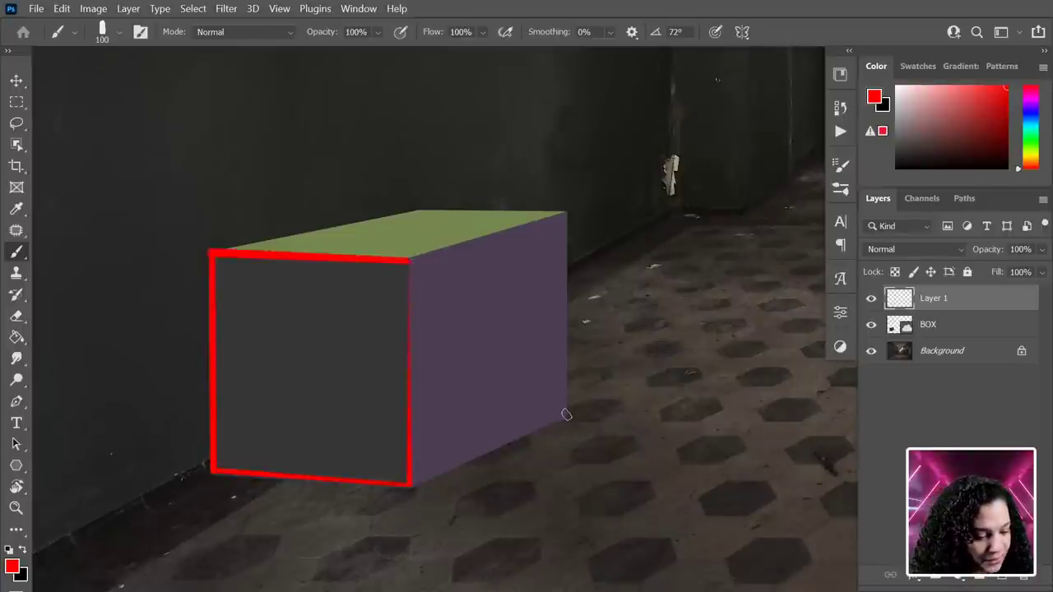
left_click(566, 414)
left_click(409, 484, "shift")
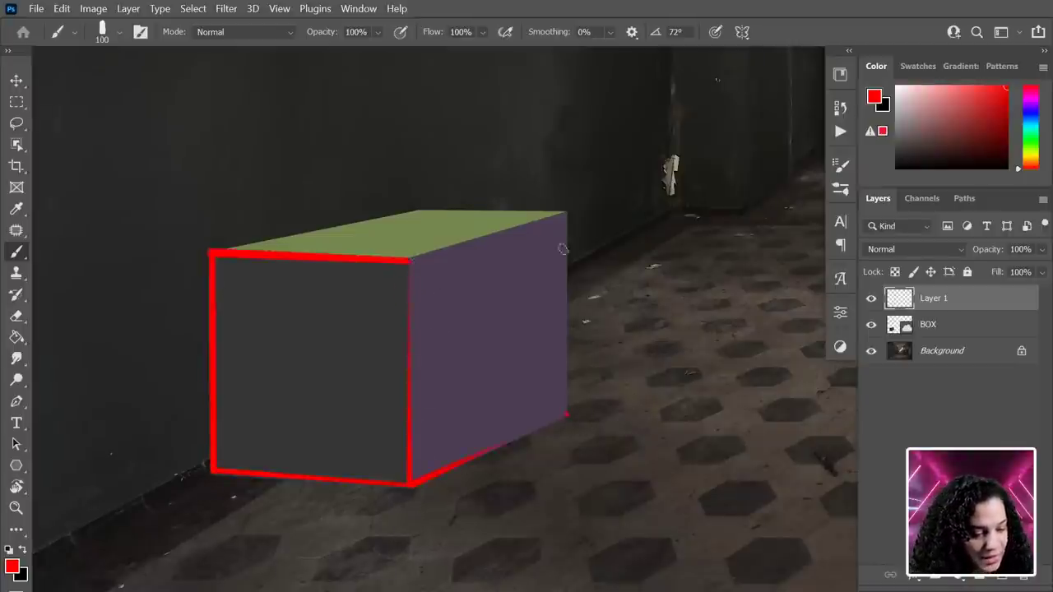
Outline the box's top right, right side and top back edges, closing the top face.
left_click(410, 260)
left_click(566, 211, "shift")
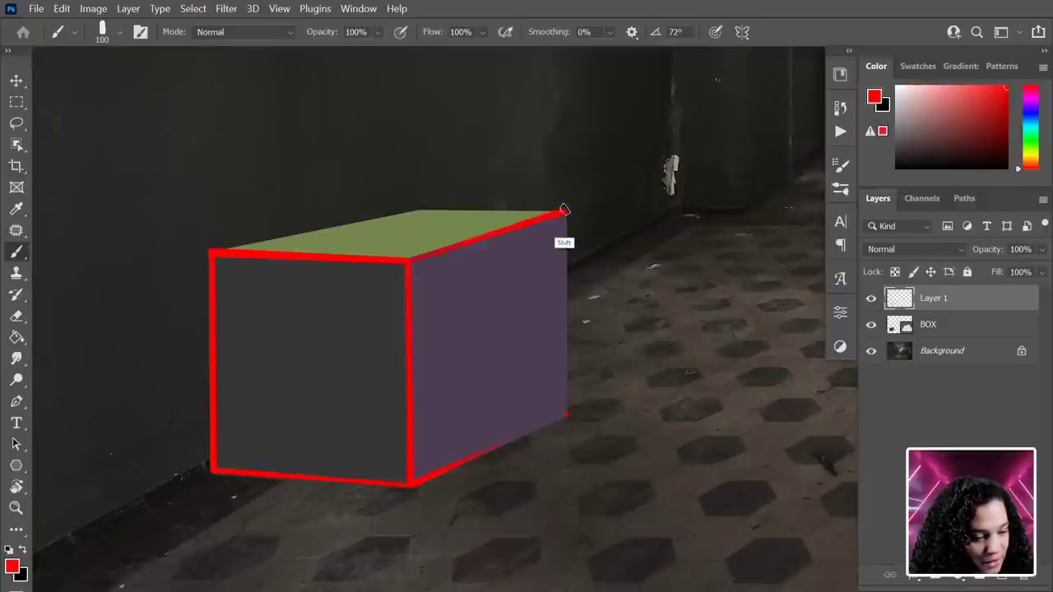
left_click(566, 414, "shift")
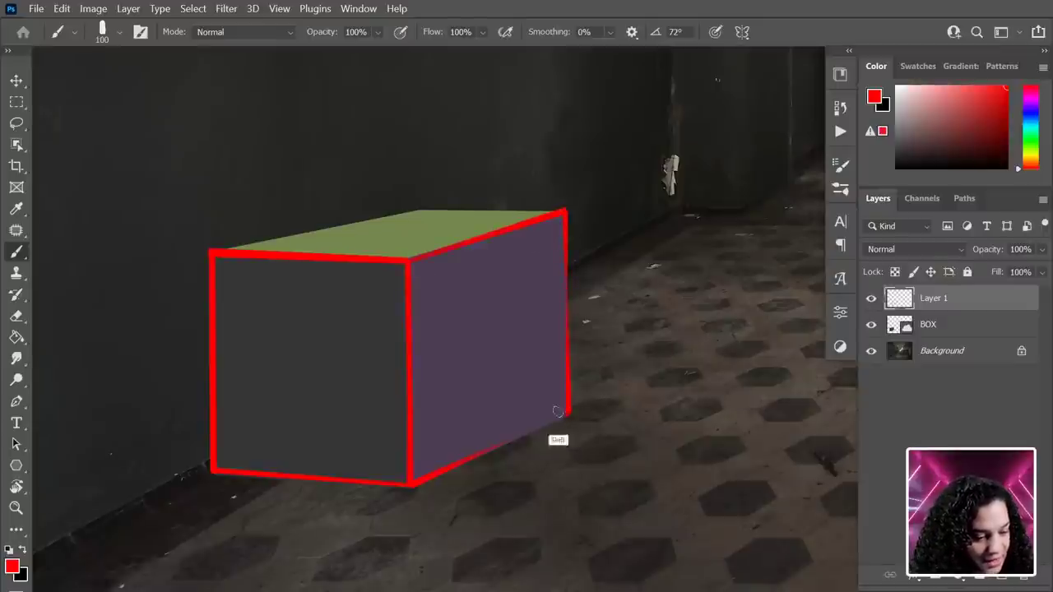
left_click(566, 415, "shift")
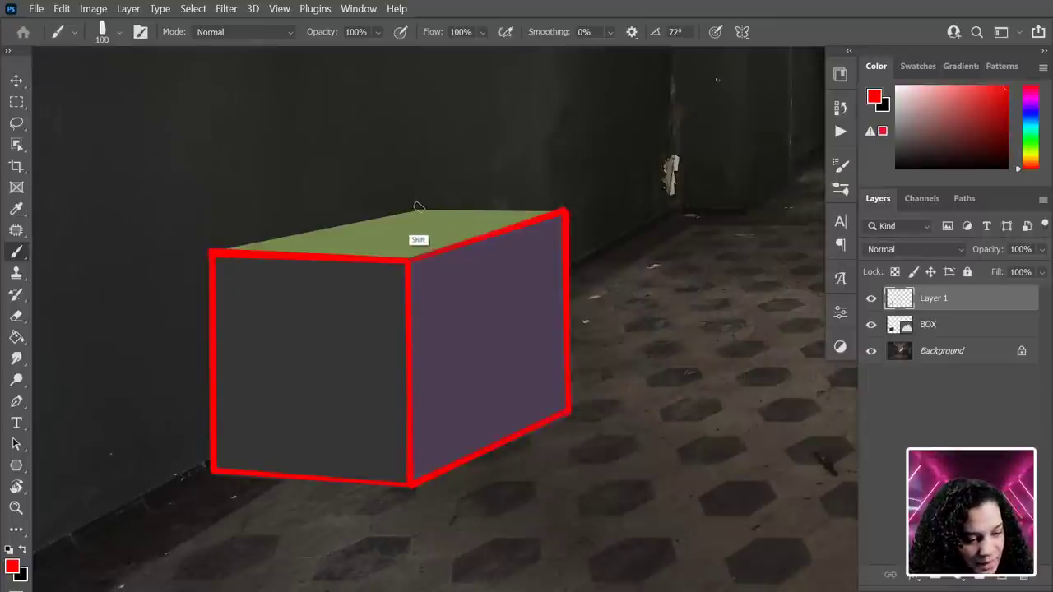
left_click_drag(480, 210, 560, 209)
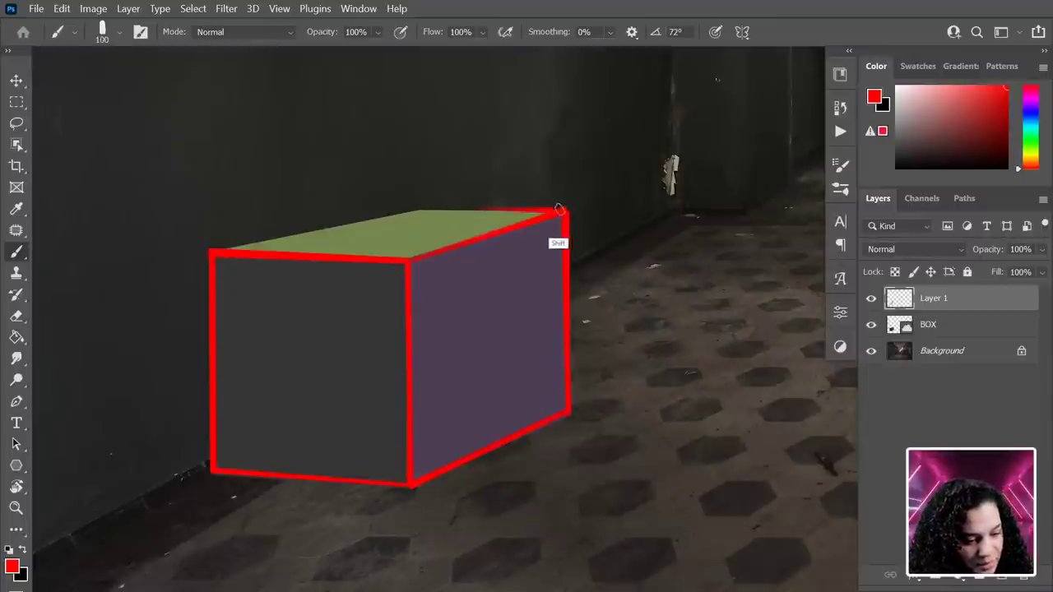
left_click(421, 207, "shift")
left_click(211, 254, "shift")
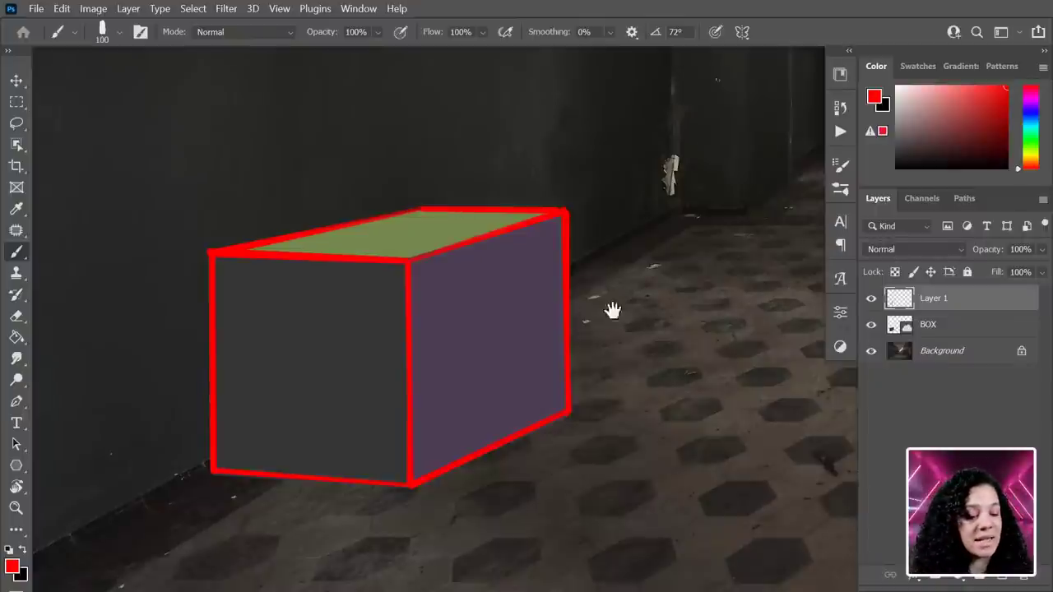
Sketch straight red perspective guide lines across the corridor floor and walls.
left_click_drag(611, 308, 498, 282)
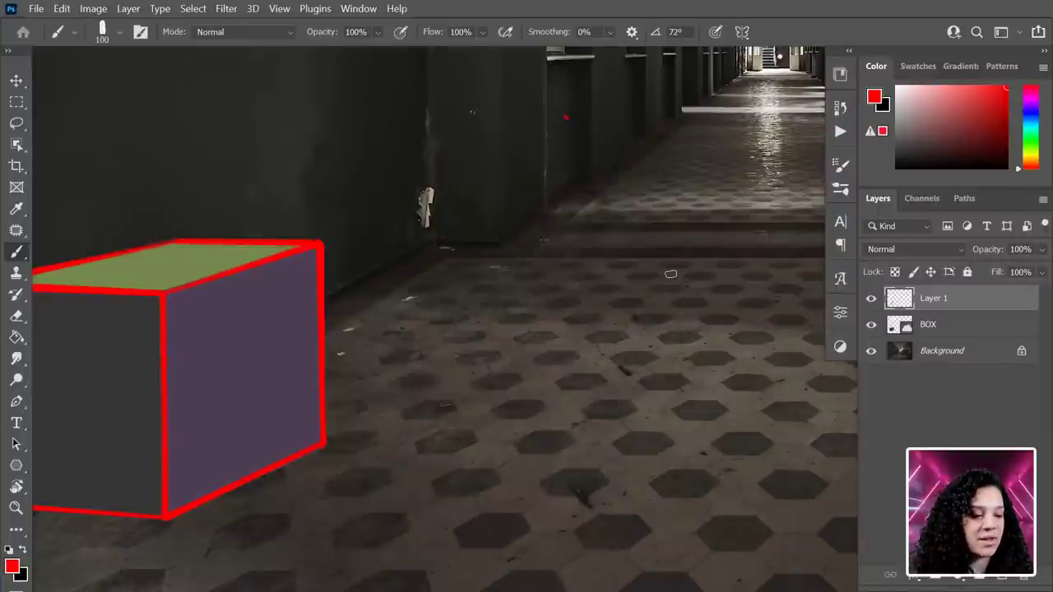
left_click(685, 274)
left_click(604, 164, "shift")
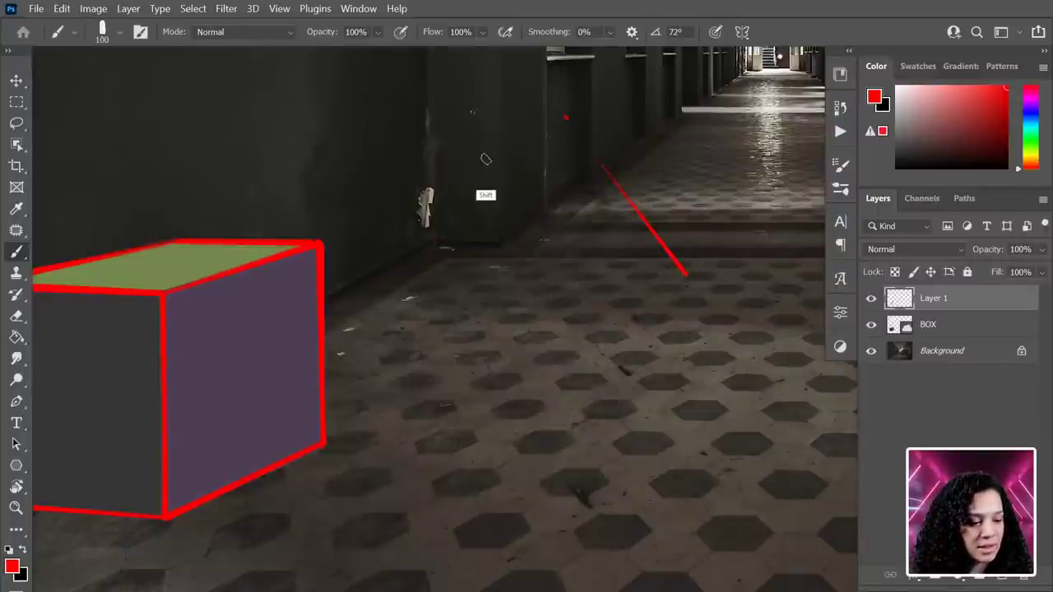
left_click(472, 119, "shift")
left_click(562, 356, "shift")
left_click(720, 154, "shift")
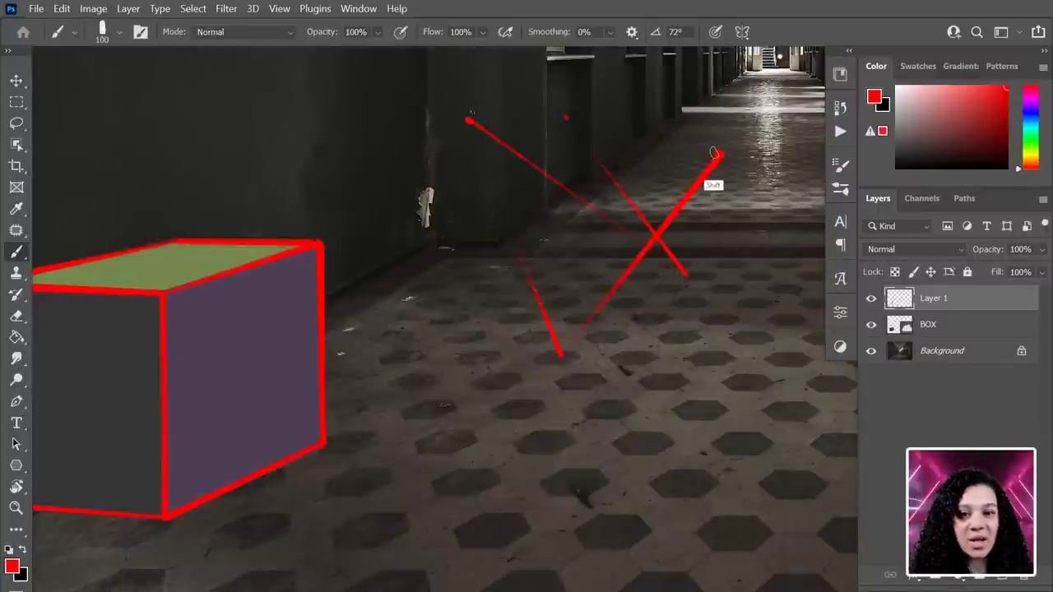
left_click(680, 449, "shift")
left_click(451, 298, "shift")
left_click(395, 113, "shift")
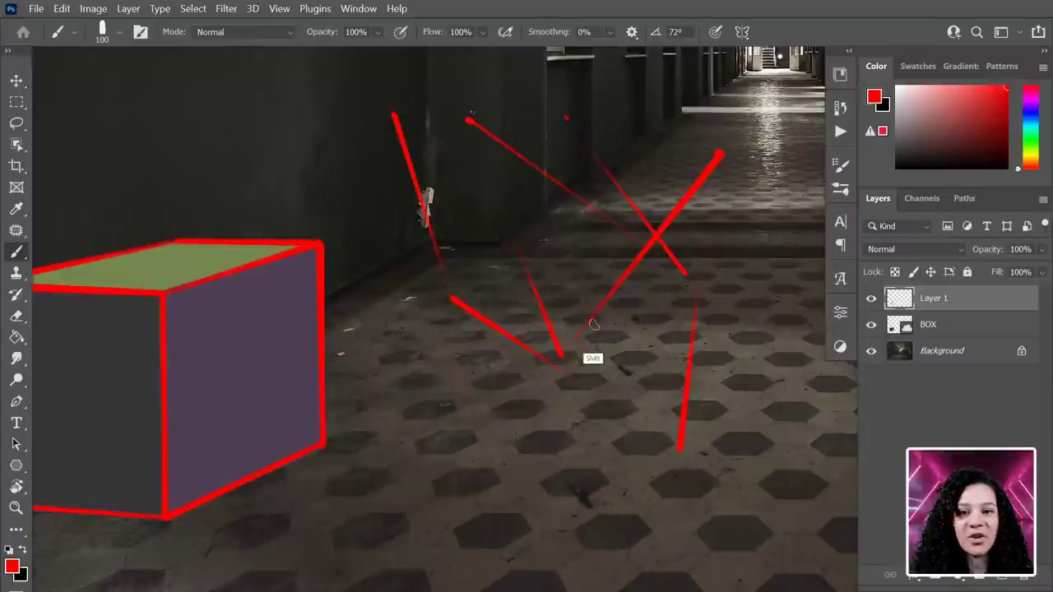
left_click(575, 263, "shift")
left_click(593, 431, "shift")
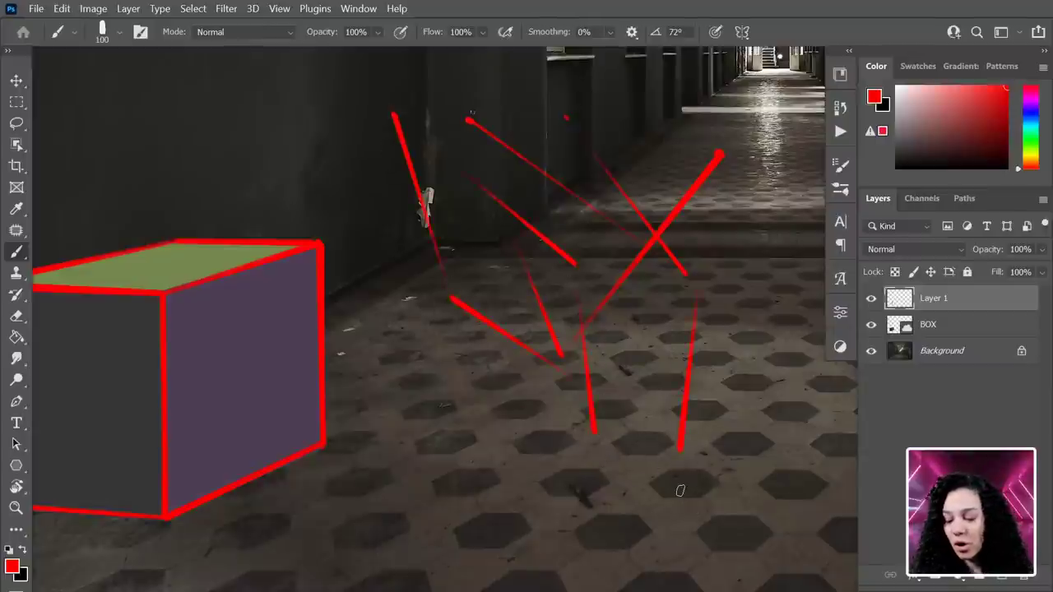
Undo the stray red floor and wall lines, keeping the box outline, then open brush presets.
key("ctrl+z")
key("ctrl+z")
key("ctrl+z")
key("ctrl+z")
key("ctrl+z")
key("ctrl+z")
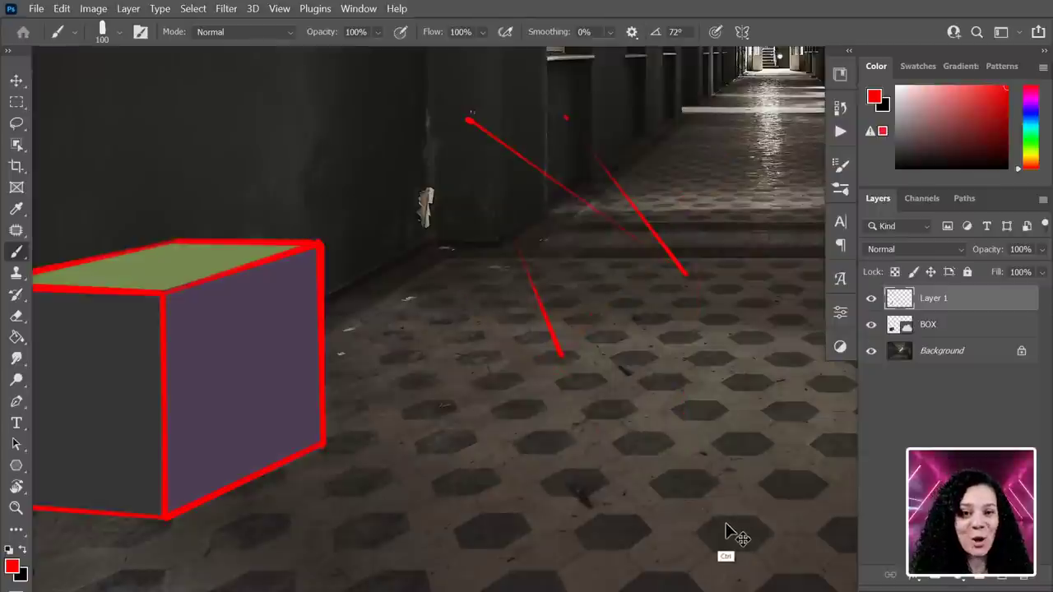
key("ctrl+z")
key("ctrl+z")
key("ctrl+z")
key("ctrl+z")
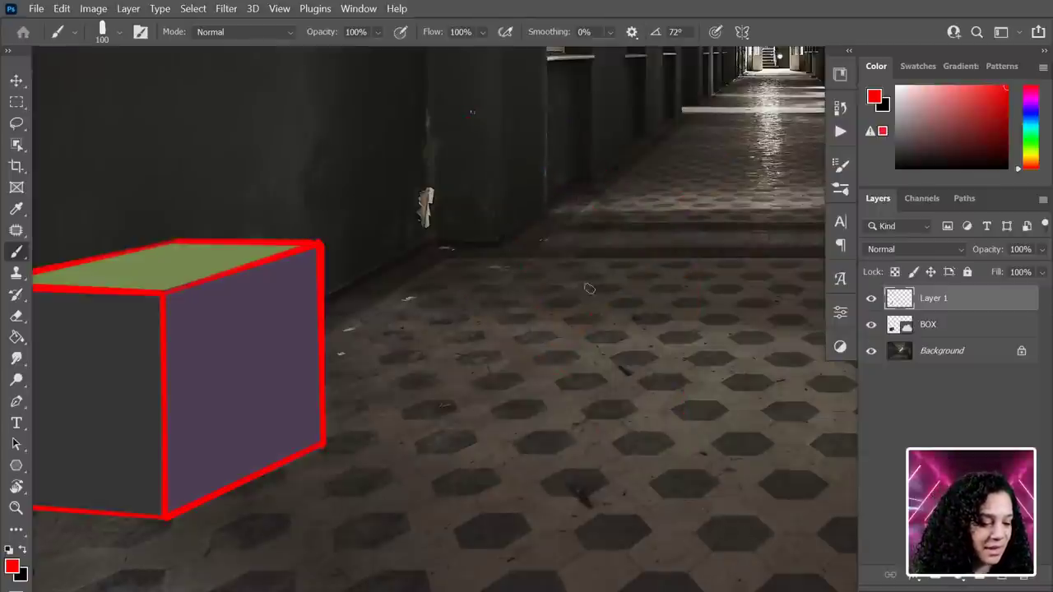
right_click(608, 259)
Select the Hard Round brush and test connected straight strokes by drawing a red star.
scroll(1013, 370, "down", 5)
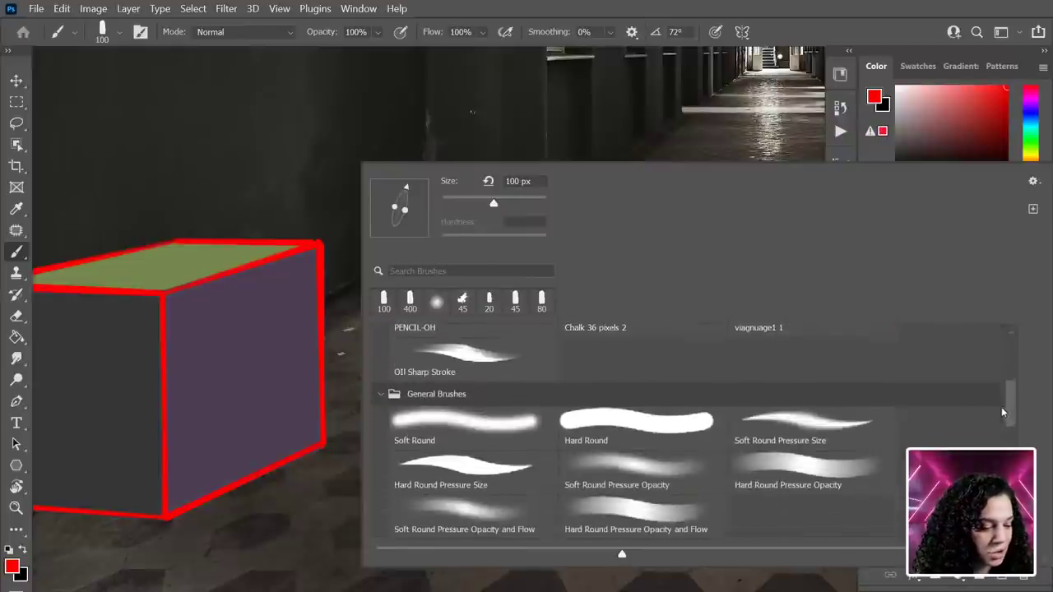
left_click(665, 419)
left_click(323, 108)
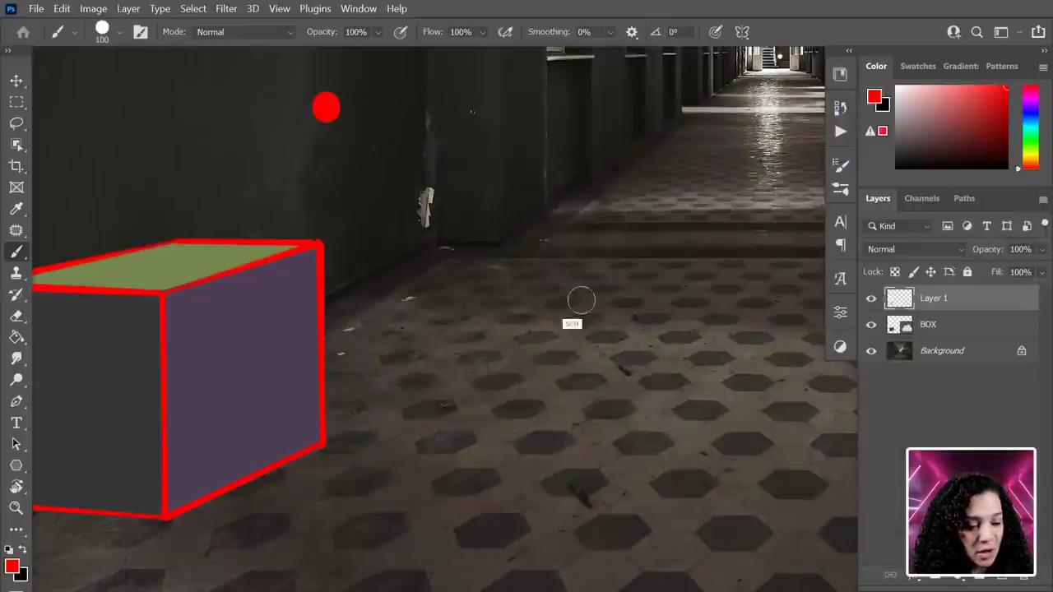
left_click(668, 362, "shift")
left_click(403, 518, "shift")
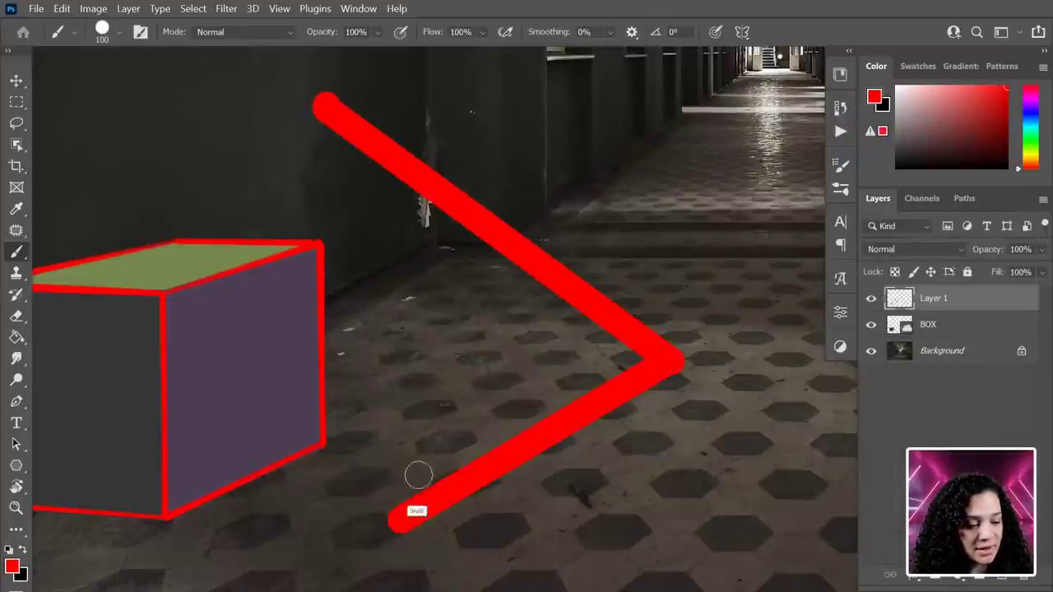
left_click(503, 104, "shift")
left_click(585, 496, "shift")
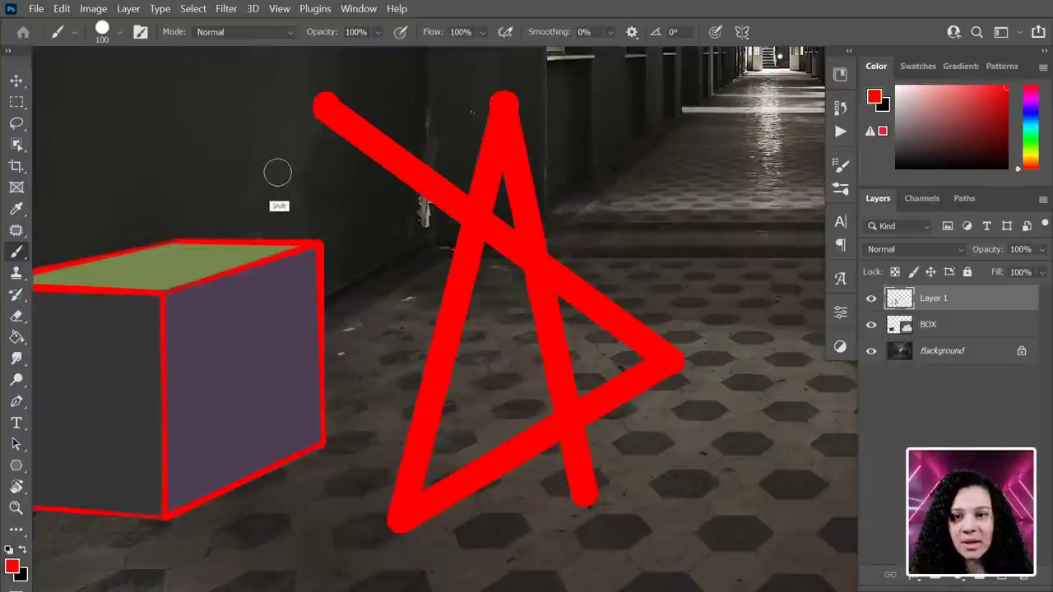
left_click(265, 170, "shift")
left_click(325, 106, "shift")
left_click(503, 103, "shift")
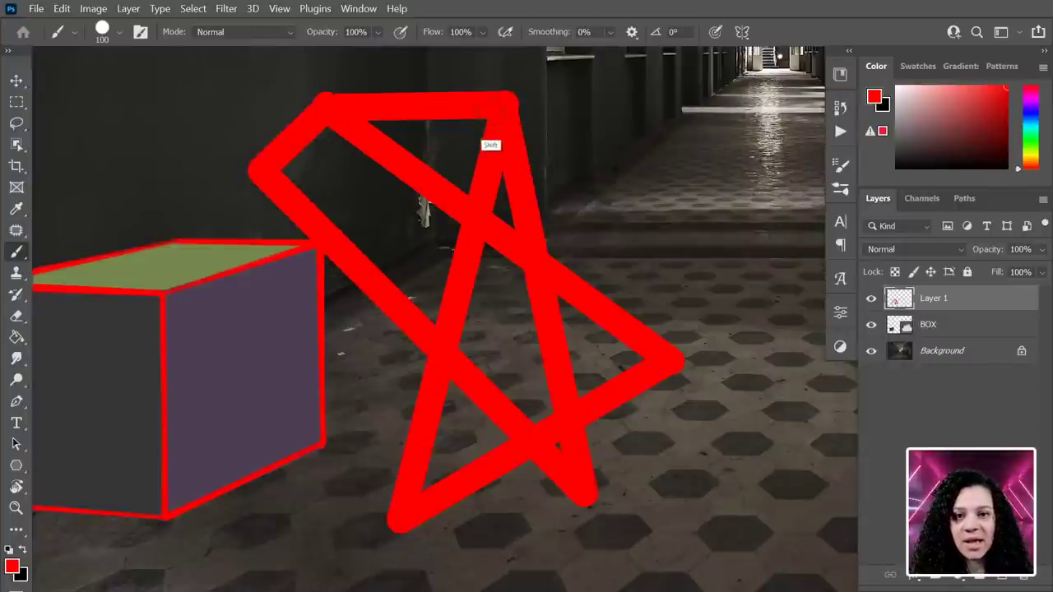
left_click(406, 237, "shift")
left_click(371, 462, "shift")
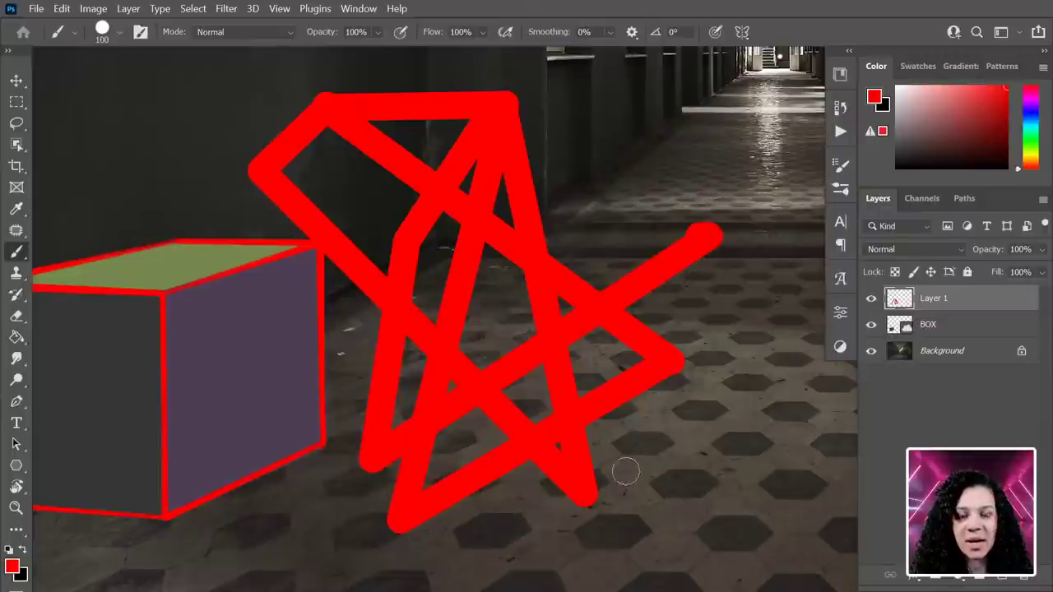
Undo the star strokes and starting dot, then shrink the brush to 10 px.
key("ctrl+z")
key("ctrl+z")
key("ctrl+z")
key("ctrl+z")
key("ctrl+z")
key("ctrl+z")
key("ctrl+z")
key("ctrl+z")
key("ctrl+z")
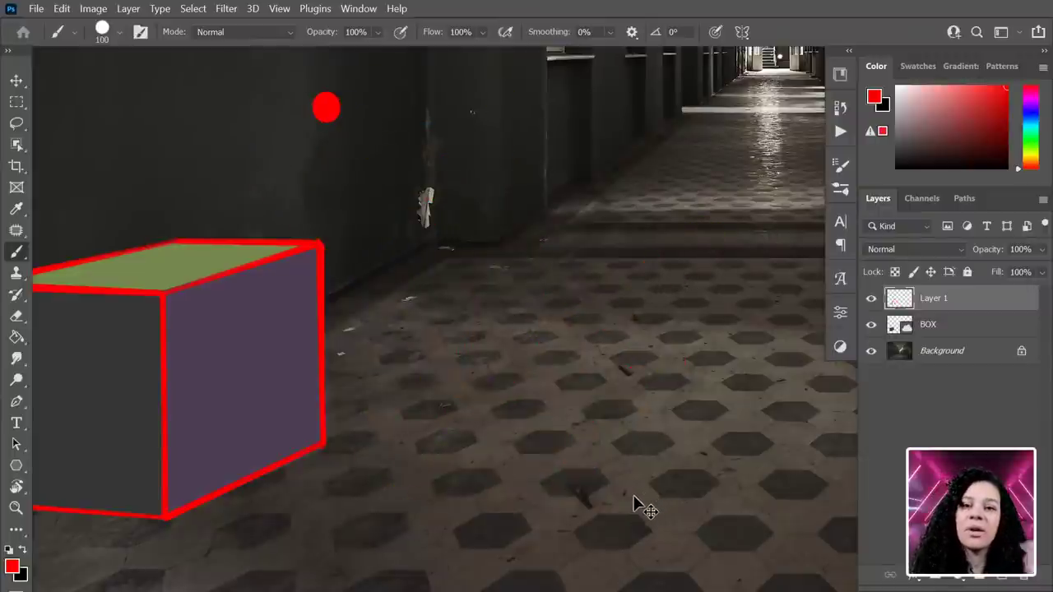
key("ctrl+z")
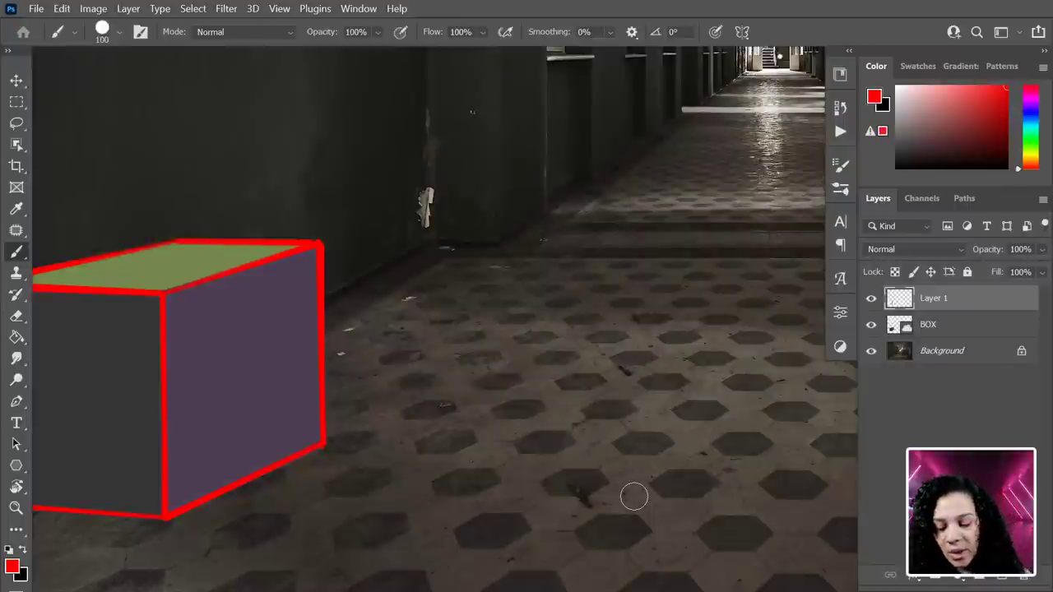
key("bracketleft")
key("bracketleft")
key("bracketleft")
key("bracketleft")
key("bracketleft")
key("bracketleft")
key("bracketleft")
key("bracketleft")
key("bracketleft")
key("bracketleft")
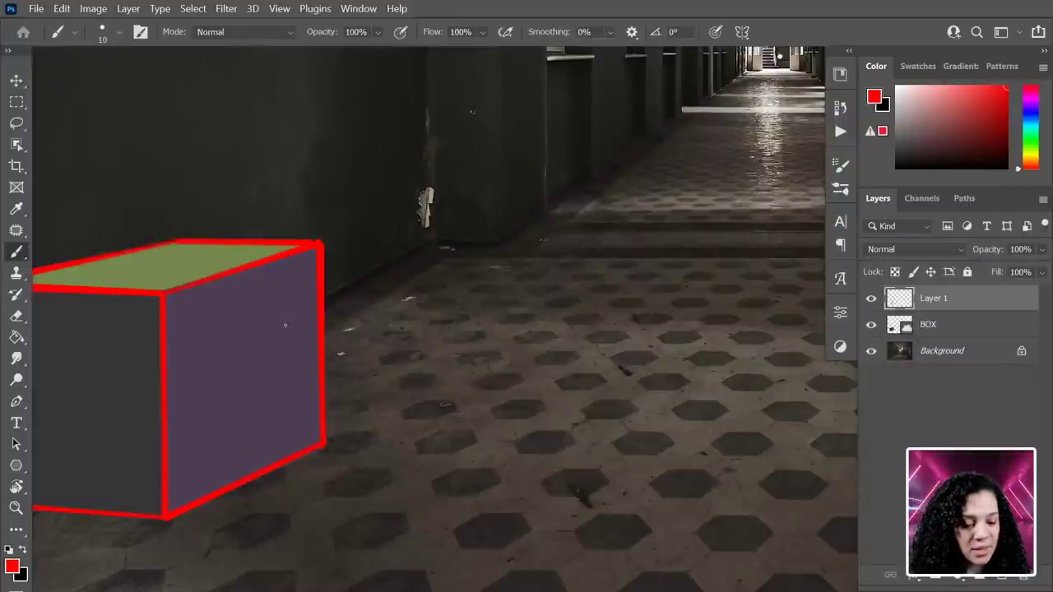
Centre the box and draw two vertical dividers on each of the front and right faces.
left_click_drag(205, 376, 428, 343)
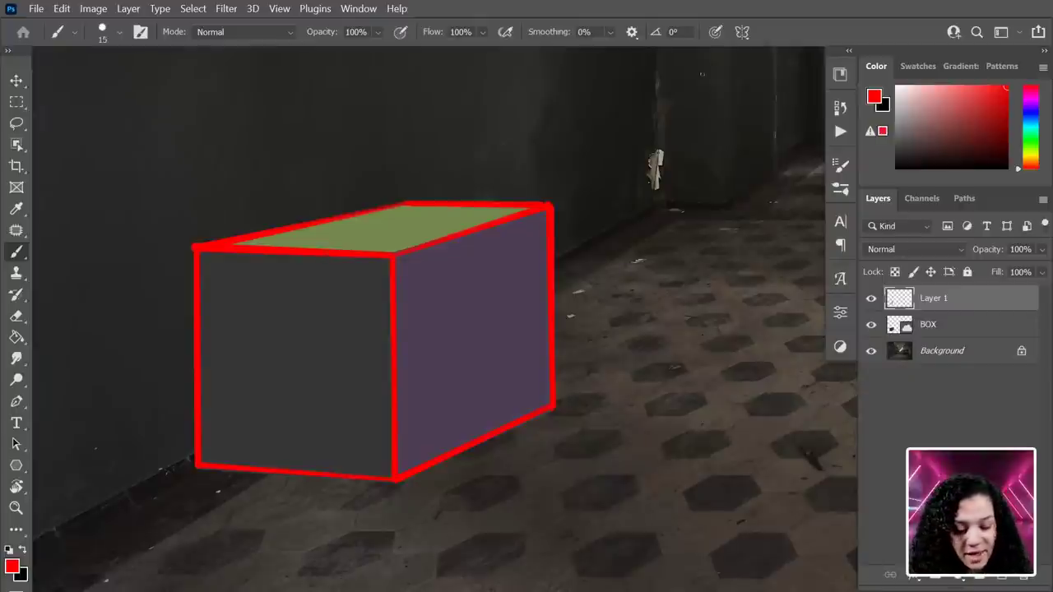
left_click(330, 476, "shift")
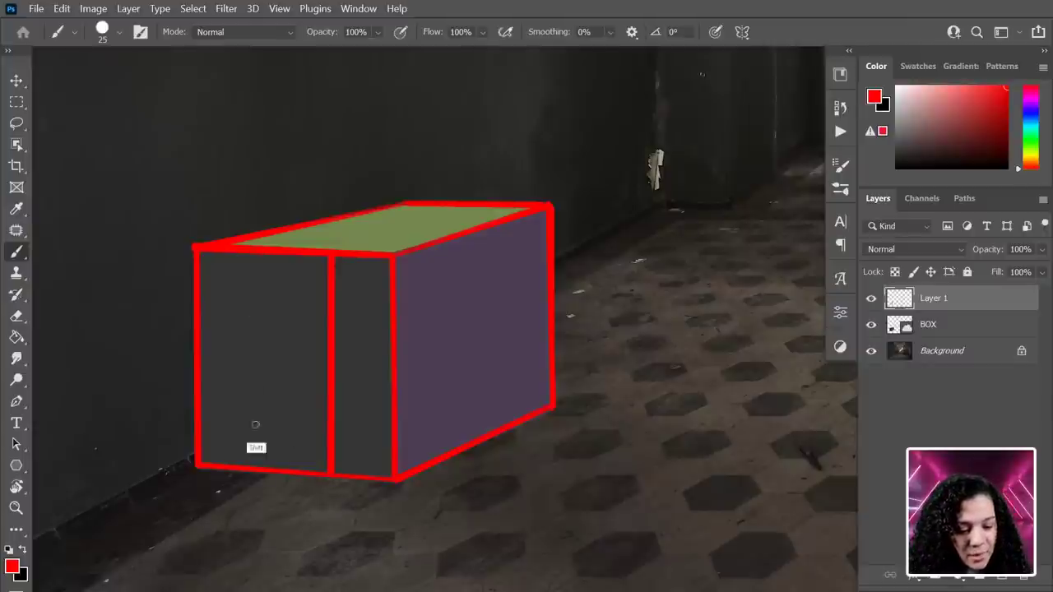
left_click(253, 470, "shift")
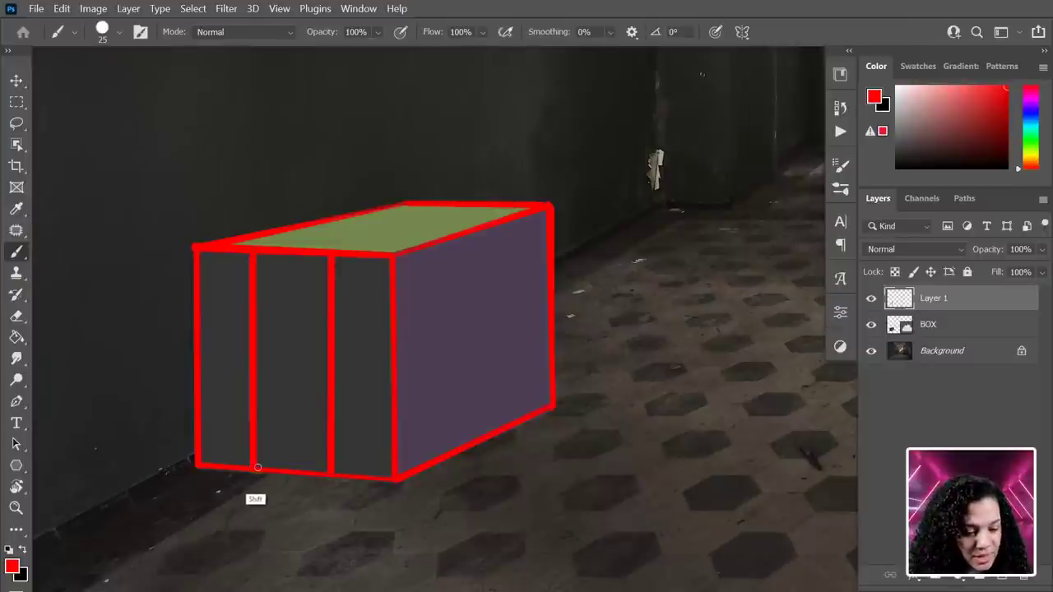
left_click(445, 241)
left_click(453, 451, "shift")
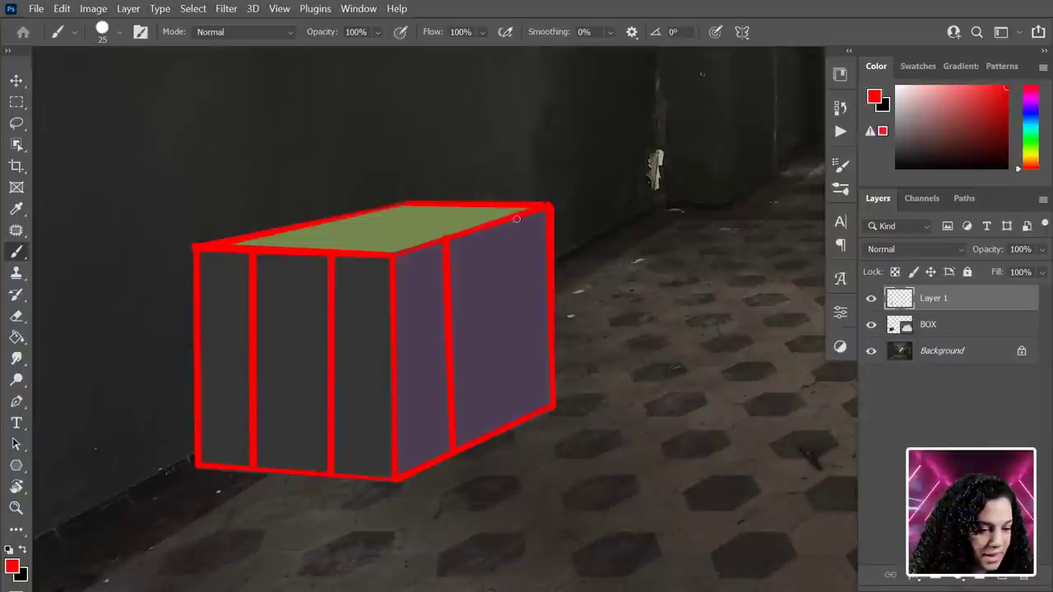
left_click(516, 218)
left_click(515, 422, "shift")
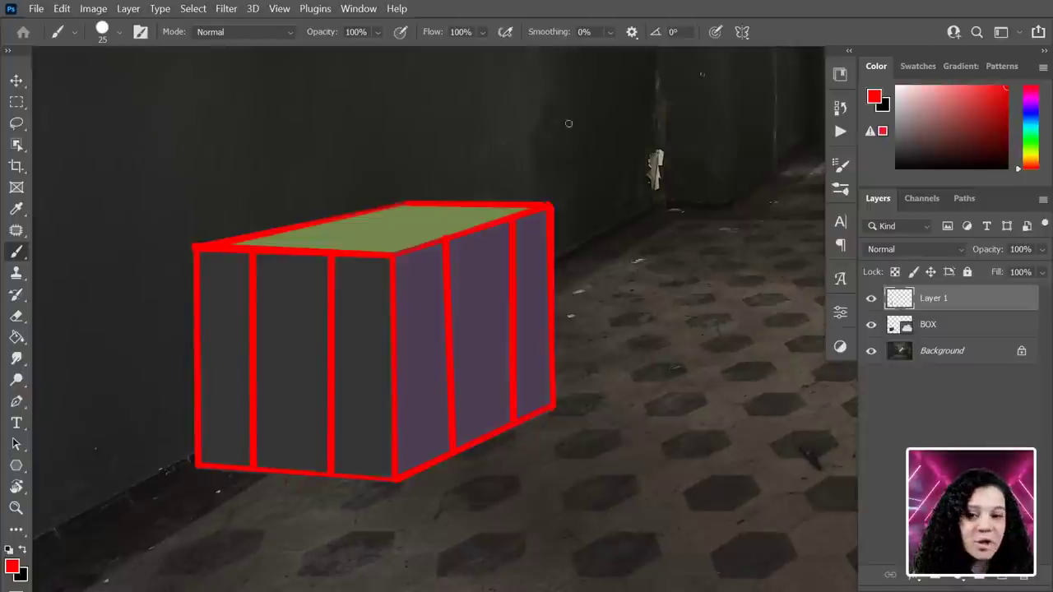
Split the top face with two dividing lines, redrawing the misplaced first one.
left_click(374, 211)
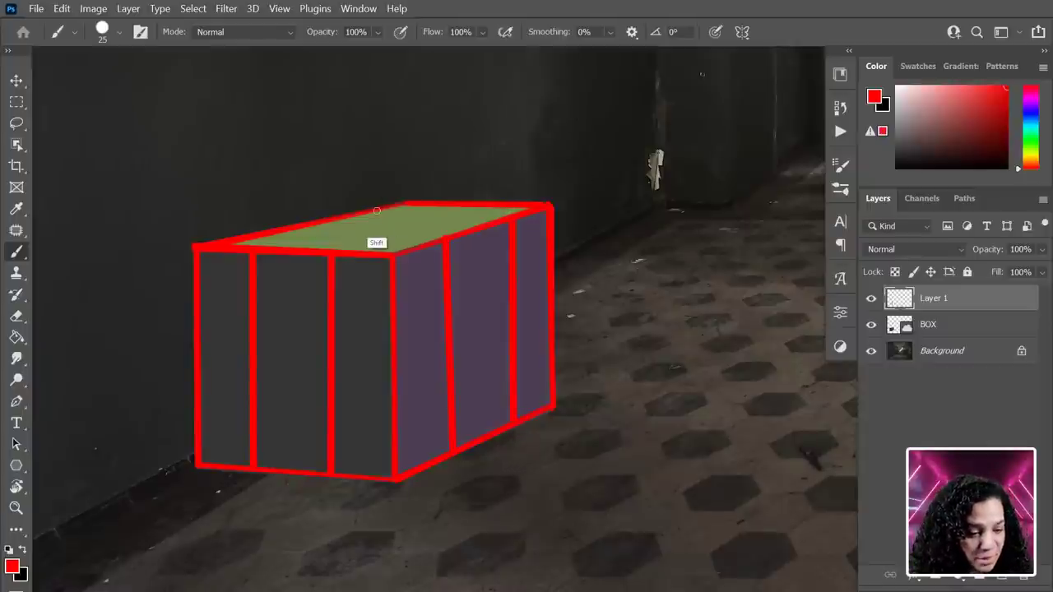
left_click(520, 211, "shift")
key("ctrl+z")
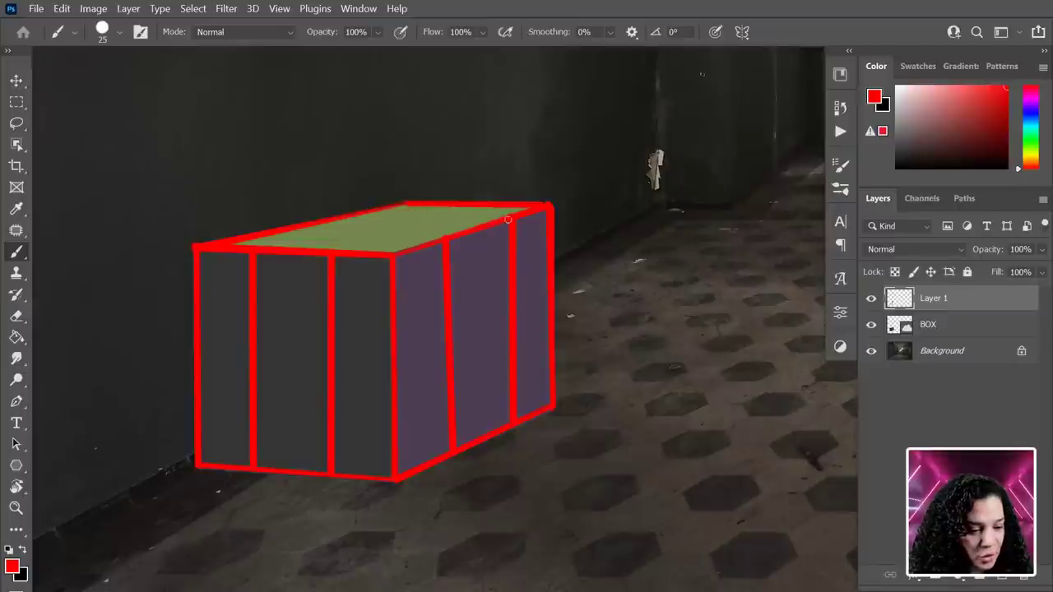
left_click(362, 214)
left_click(512, 210, "shift")
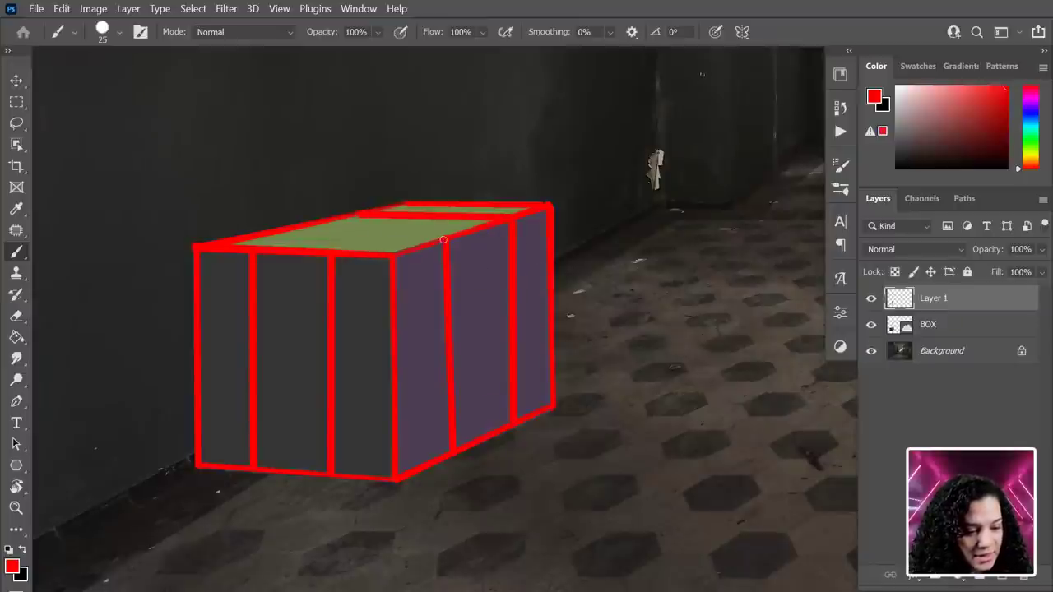
left_click(304, 224)
left_click(445, 239, "shift")
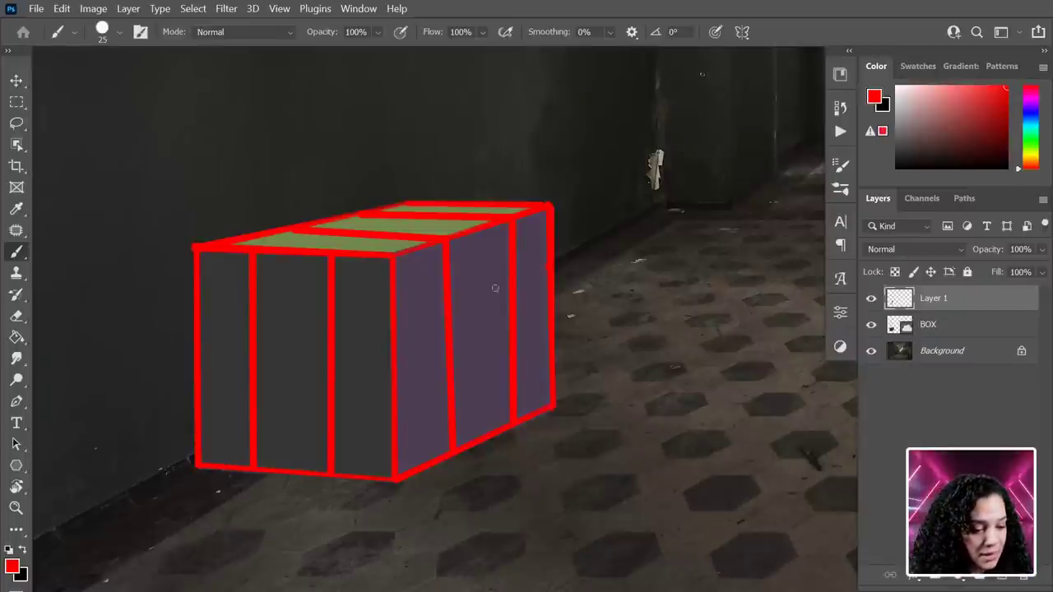
Draw two horizontal lines around the right and front faces, plus two top-face crossing lines.
left_click(550, 268)
left_click(395, 334, "shift")
left_click(199, 327, "shift")
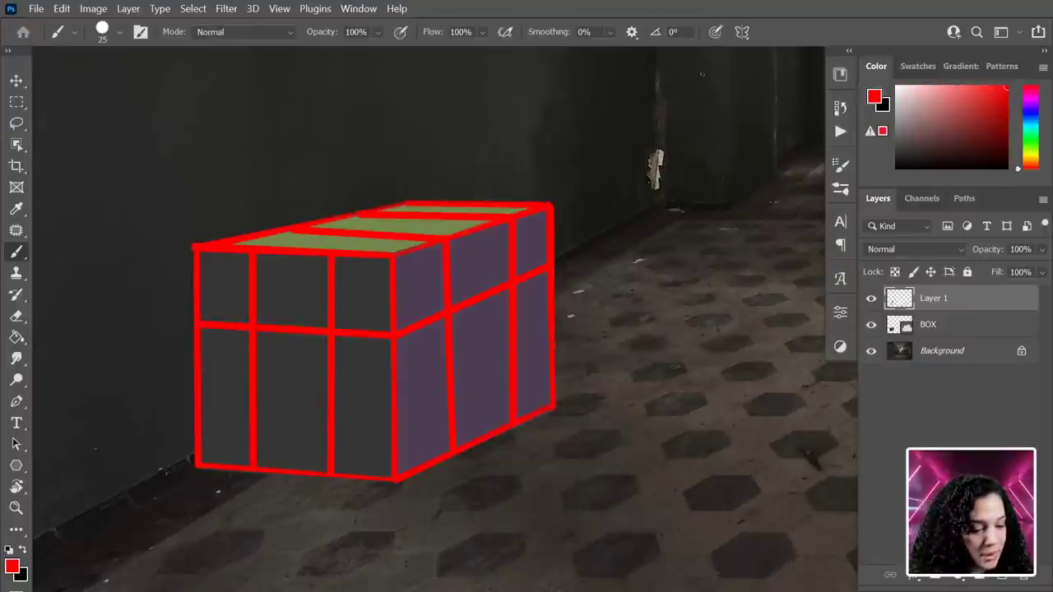
left_click(395, 404, "shift")
left_click(197, 409, "shift")
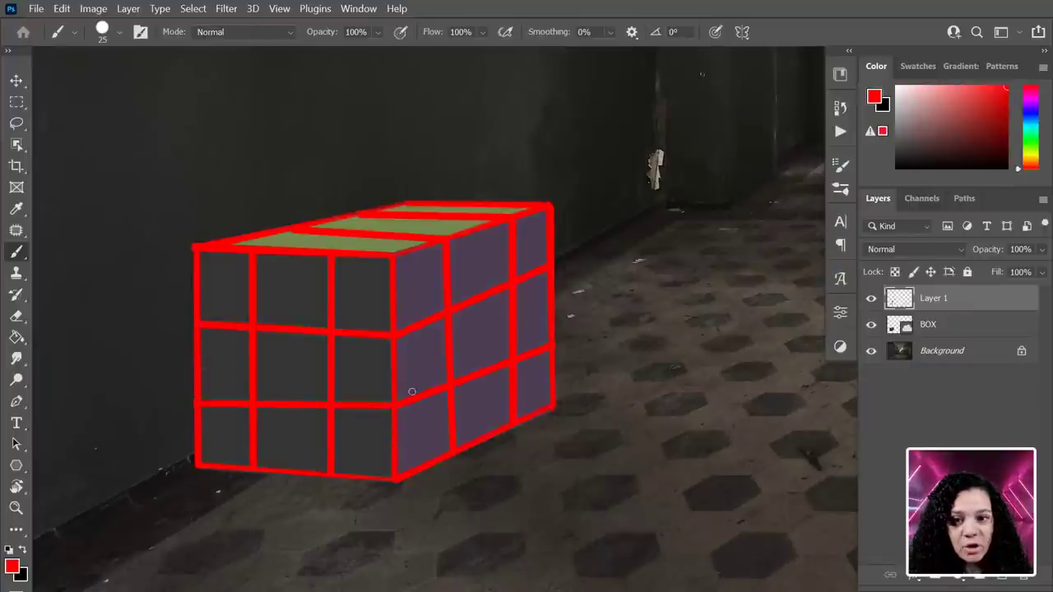
key("ctrl+z")
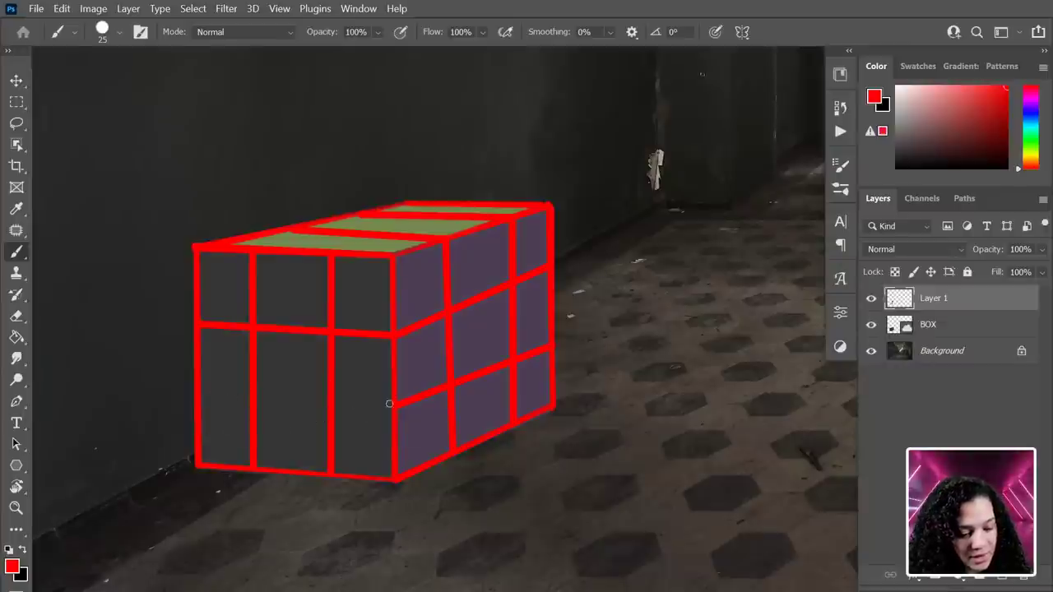
left_click(199, 403, "shift")
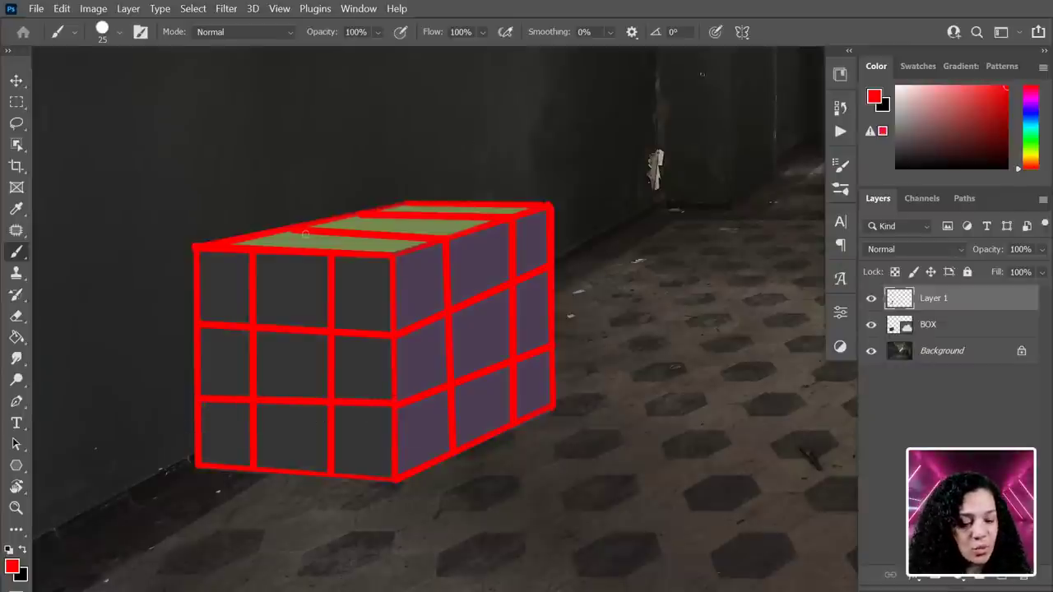
left_click(442, 200, "shift")
left_click(481, 204, "shift")
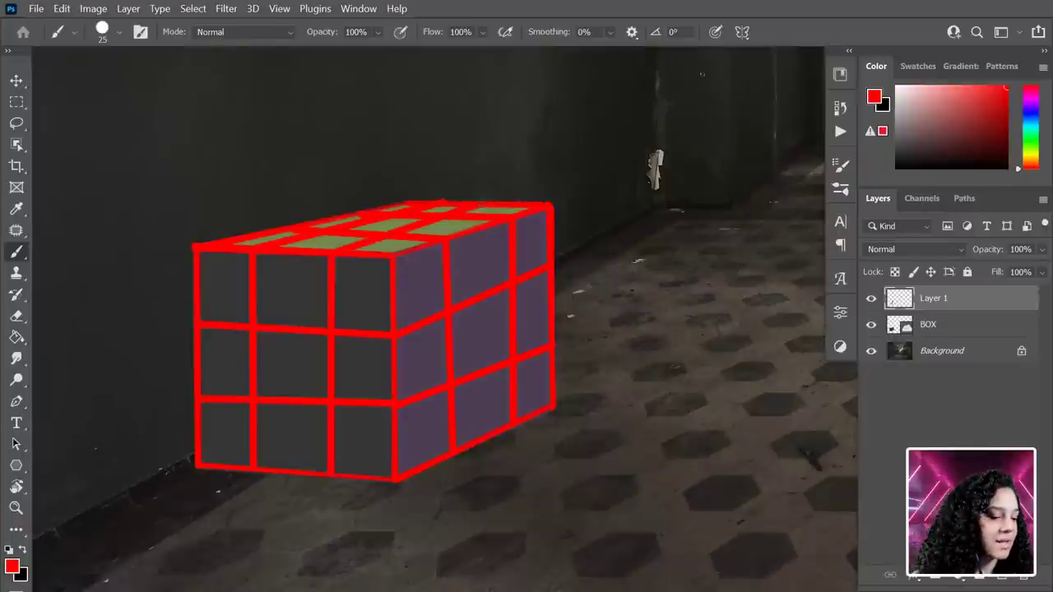
Hide BOX, set Layer 1 opacity to 35%, add empty Layer 2, and shrink the brush.
left_click(873, 326)
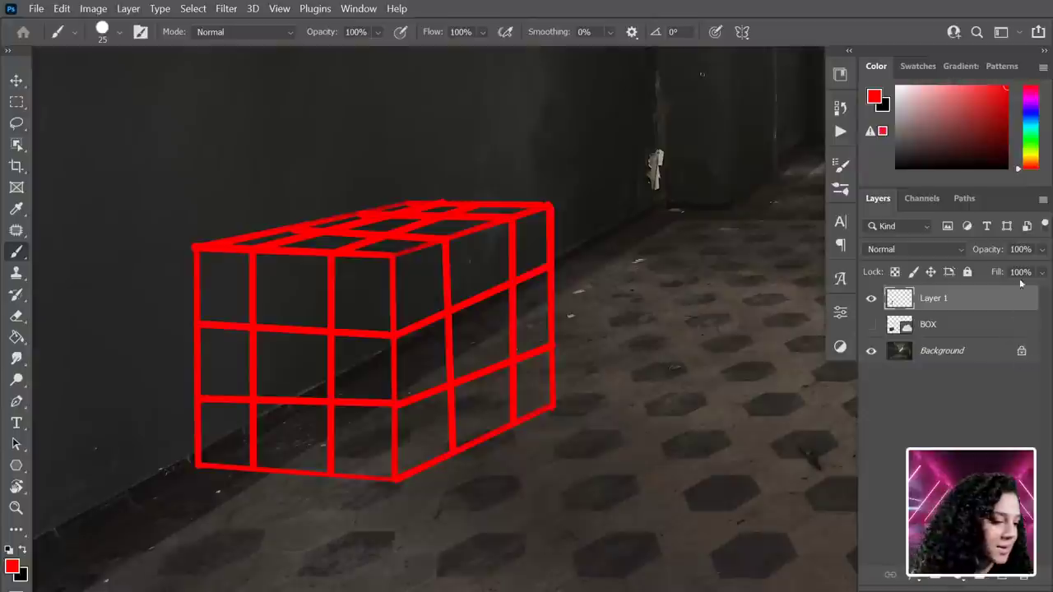
left_click(1038, 252)
left_click(991, 269)
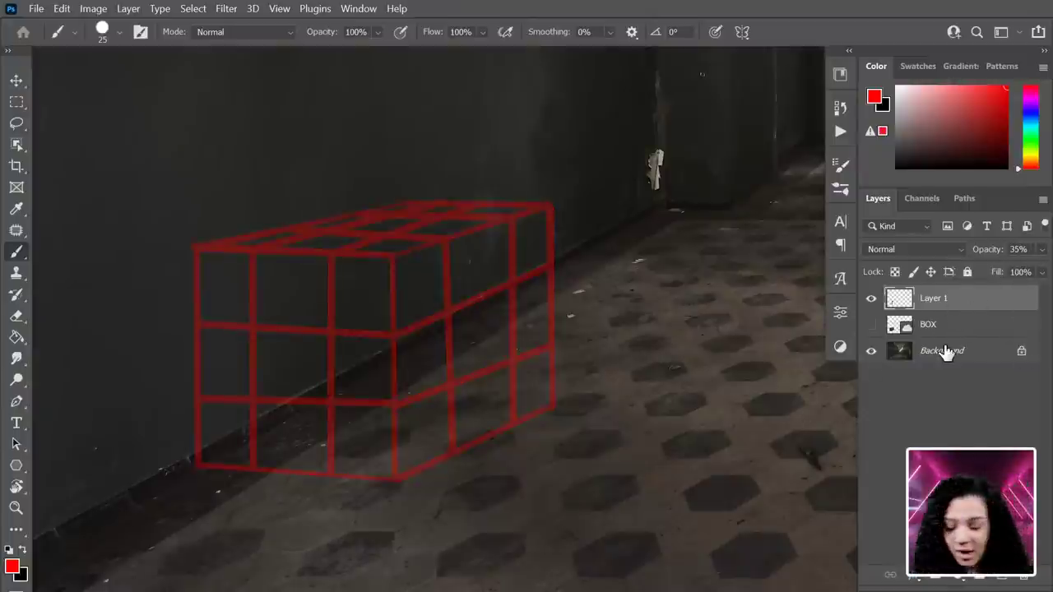
key("ctrl+shift+alt+n")
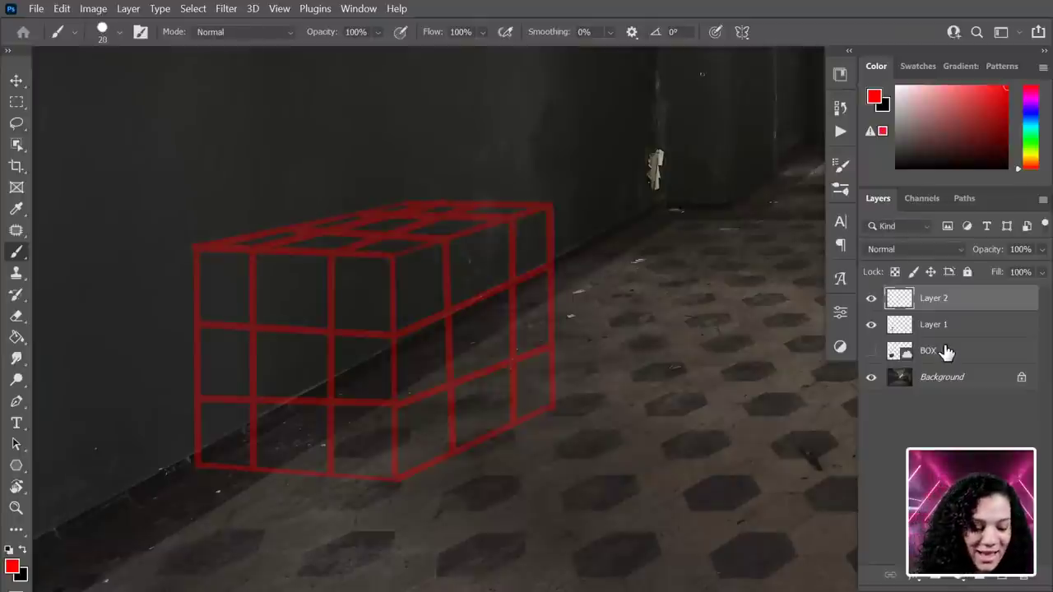
key("bracketleft")
key("bracketleft")
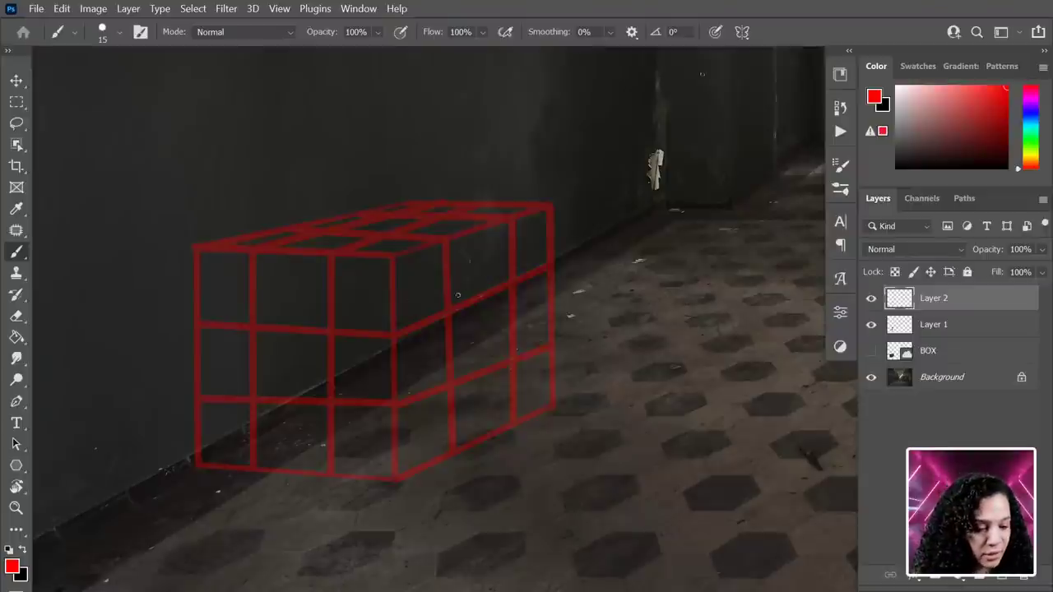
Sketch more red elliptical loops and curves over the grid box on Layer 2.
mouse_move(505, 236)
left_mouse_down()
mouse_move(271, 416)
mouse_move(428, 237)
mouse_move(539, 346)
mouse_move(305, 411)
mouse_move(370, 240)
mouse_move(293, 272)
left_mouse_up()
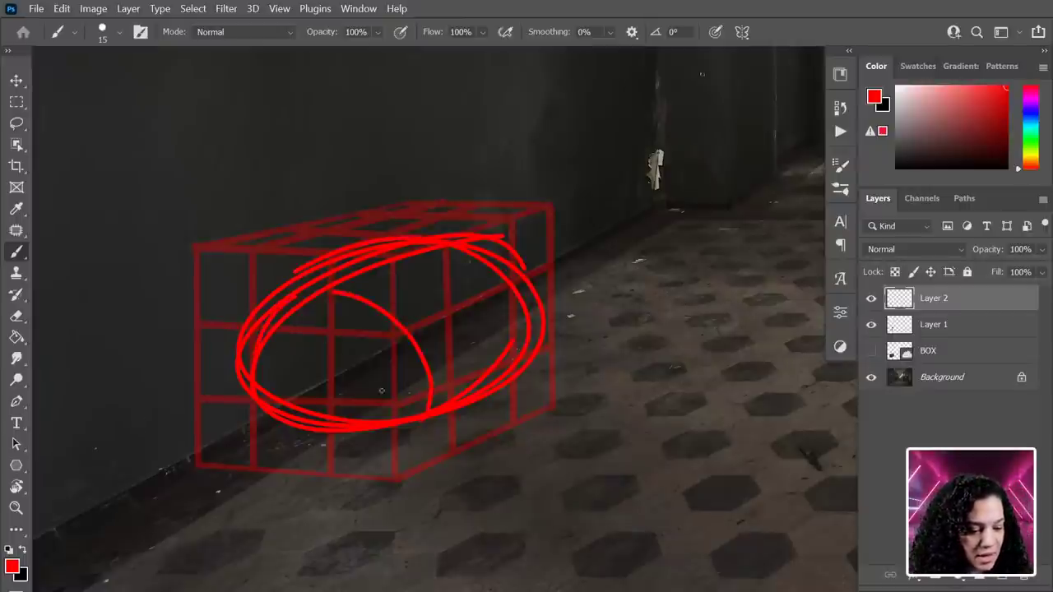
mouse_move(292, 298)
left_mouse_down()
mouse_move(394, 395)
mouse_move(353, 415)
left_mouse_up()
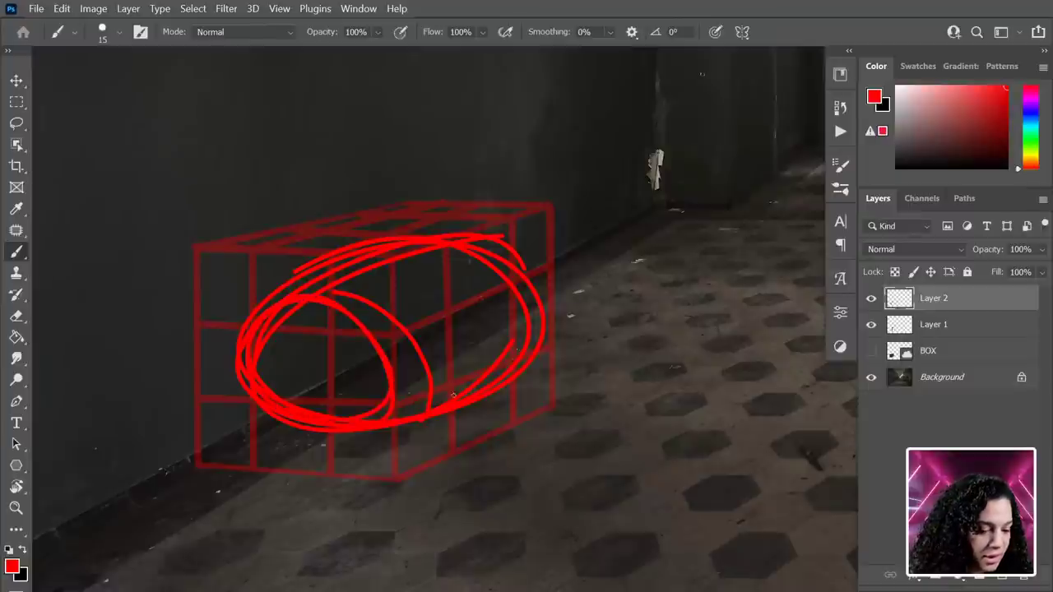
mouse_move(455, 398)
left_mouse_down()
mouse_move(421, 280)
mouse_move(337, 273)
mouse_move(465, 333)
left_mouse_up()
mouse_move(344, 268)
left_mouse_down()
mouse_move(471, 370)
mouse_move(477, 255)
mouse_move(416, 247)
left_mouse_up()
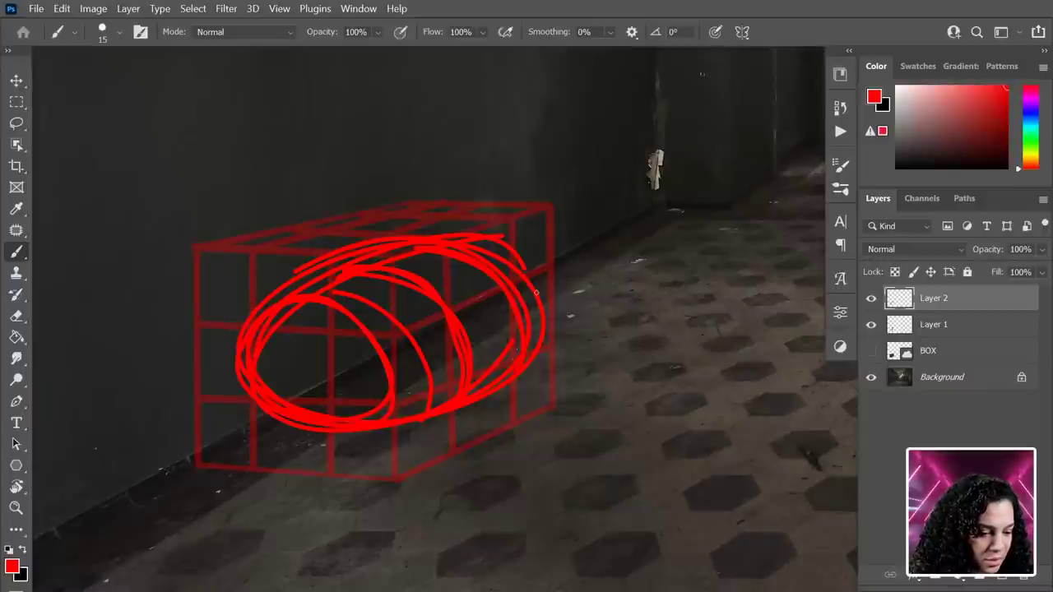
mouse_move(536, 291)
left_mouse_down()
mouse_move(281, 329)
mouse_move(416, 349)
mouse_move(436, 288)
left_mouse_up()
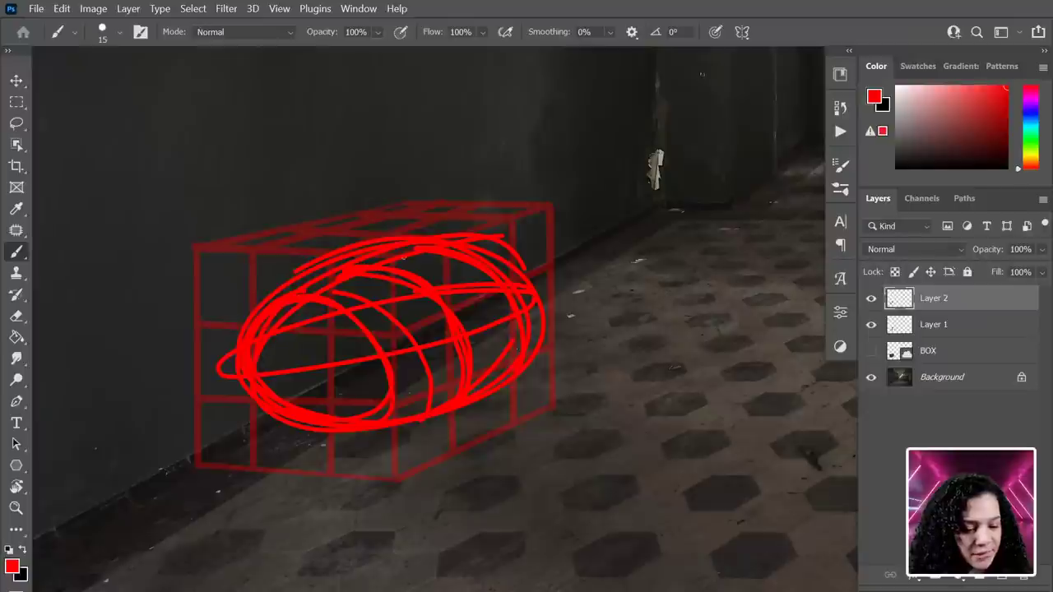
mouse_move(313, 370)
left_mouse_down()
mouse_move(527, 313)
mouse_move(436, 284)
mouse_move(288, 317)
mouse_move(493, 350)
left_mouse_up()
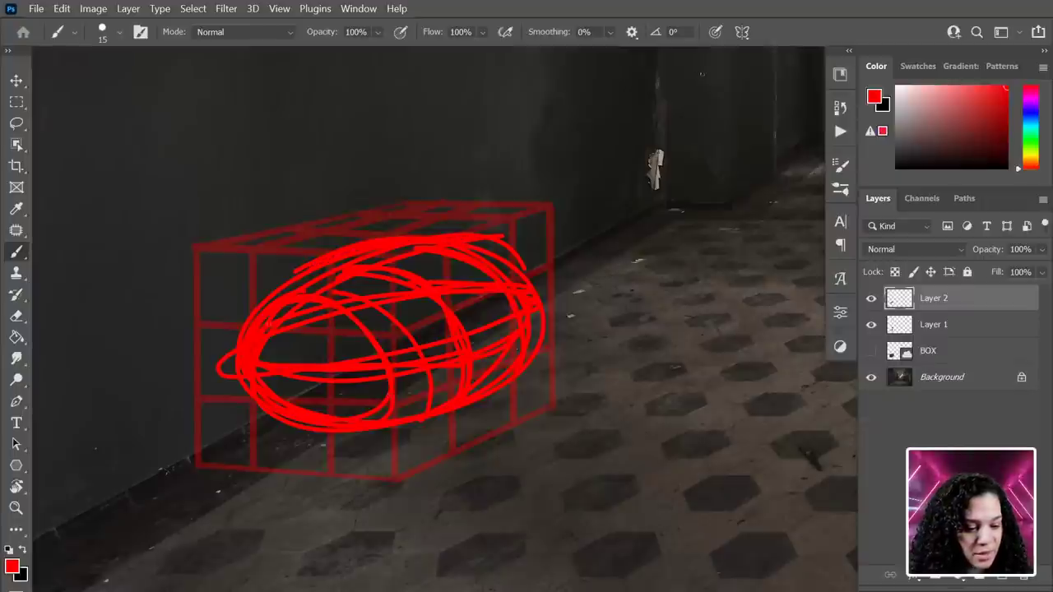
left_click_drag(320, 257, 313, 407)
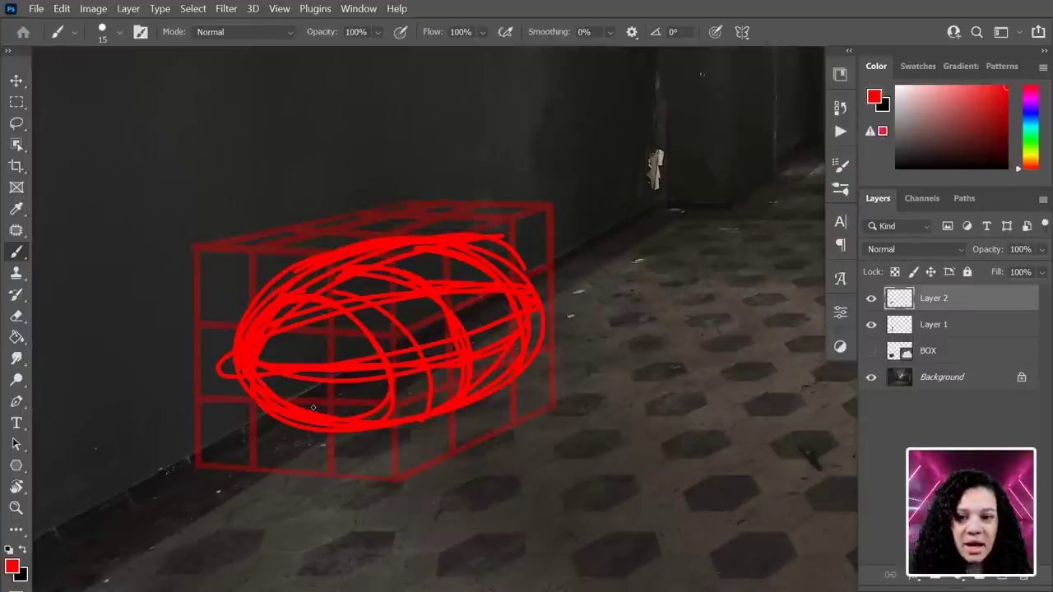
Erase the stray red tail to the left of the ellipse.
key("e")
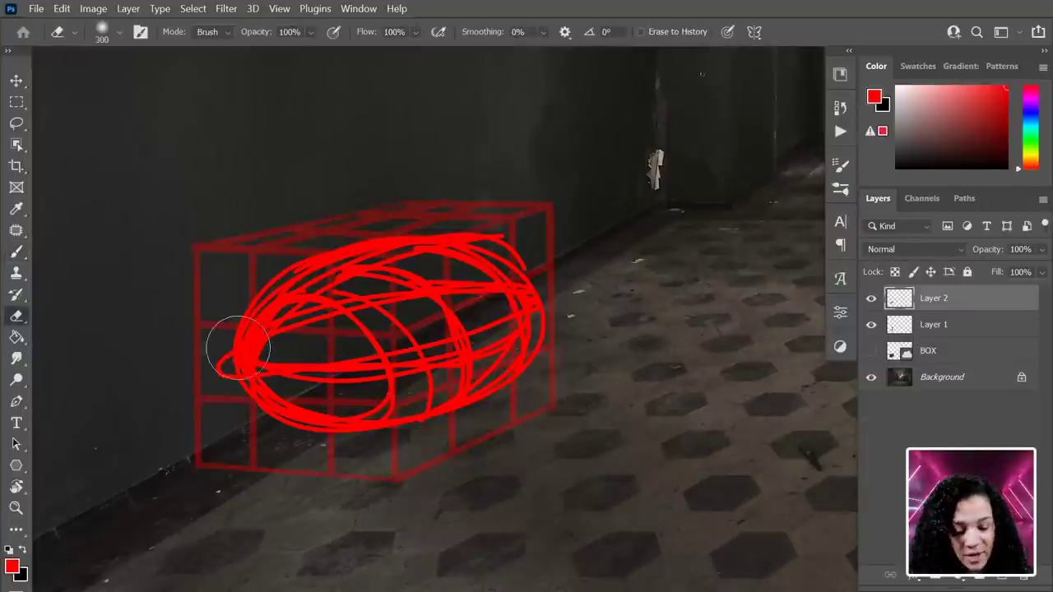
left_click_drag(223, 348, 198, 364)
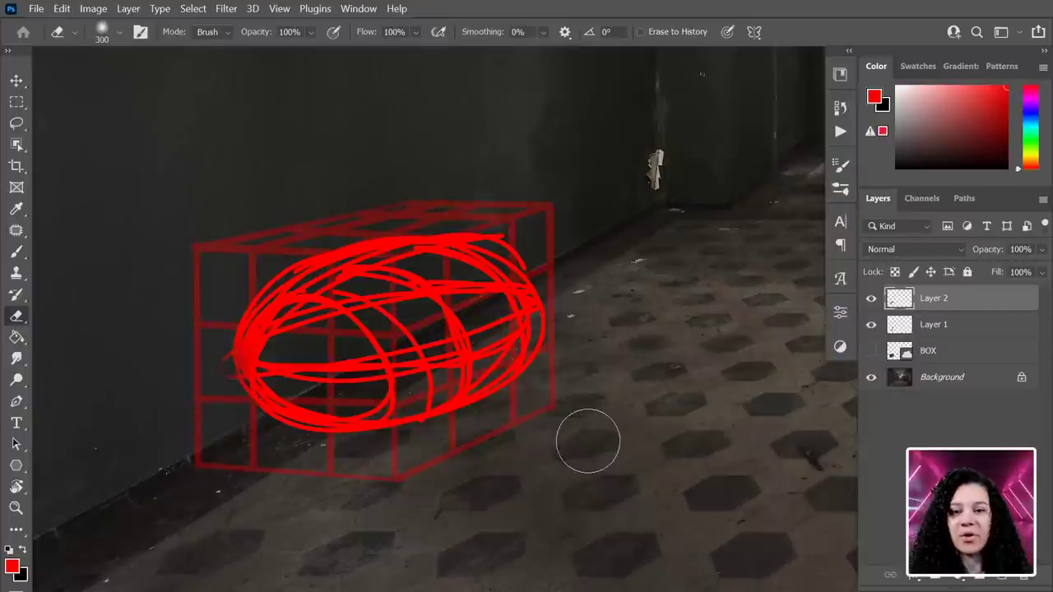
key("b")
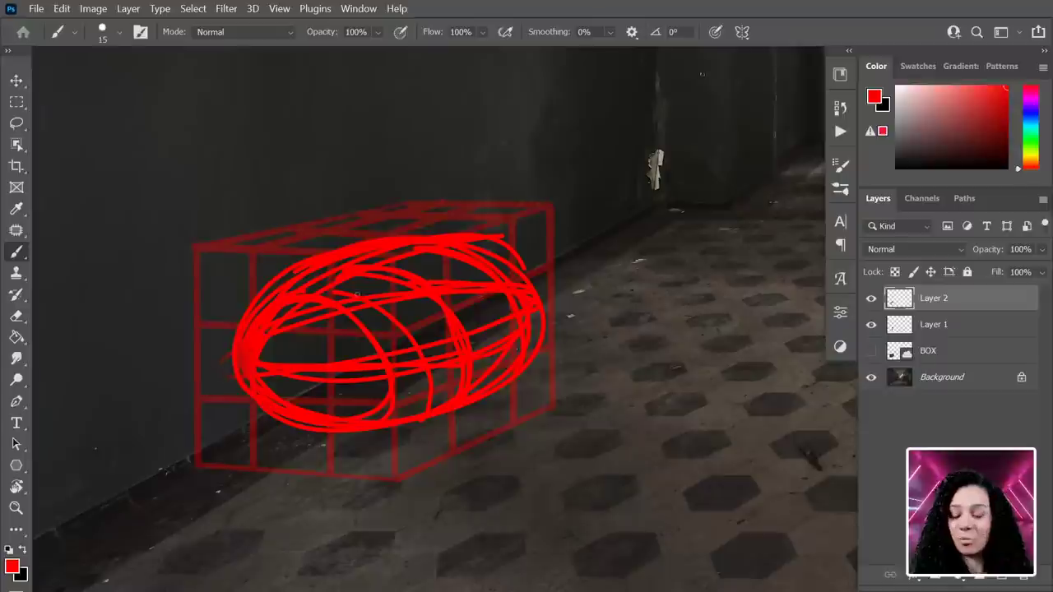
Give both the brush and the eraser Hard Round tips, and make the eraser smaller.
right_click(450, 337)
right_click(450, 339)
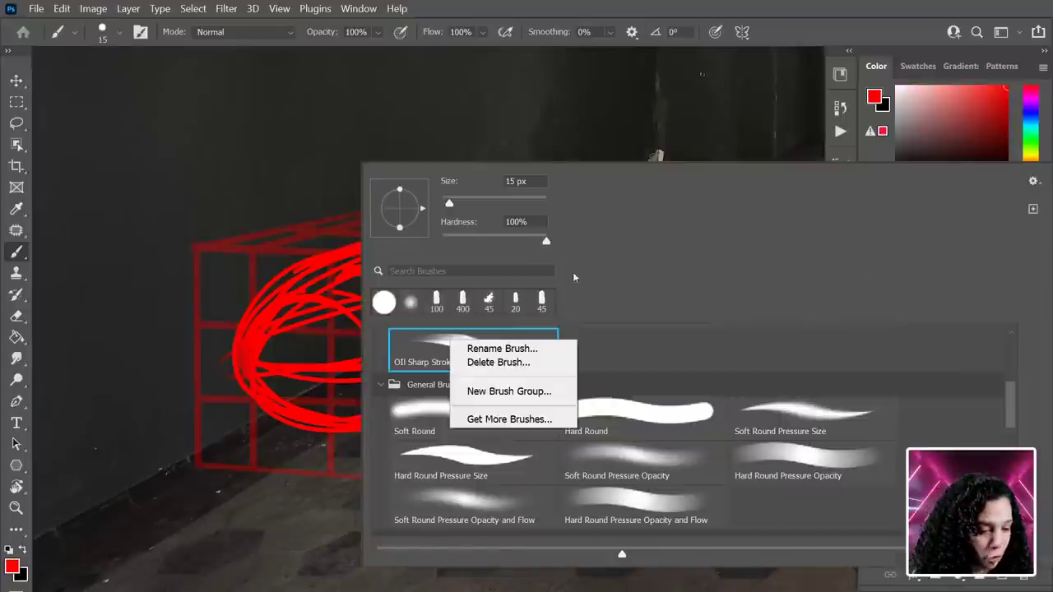
left_click(383, 302)
left_click(240, 183)
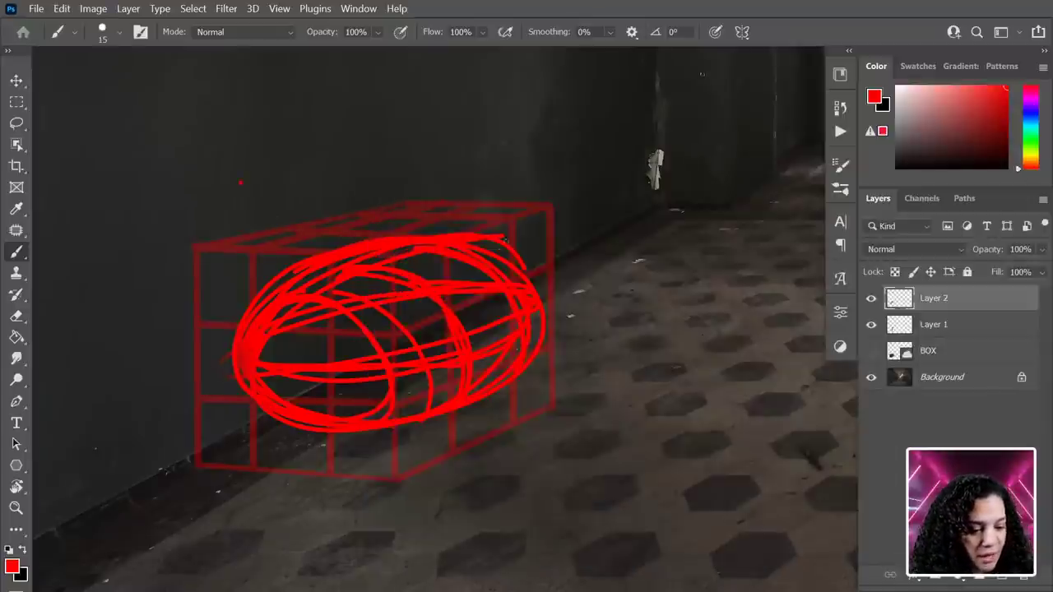
key("e")
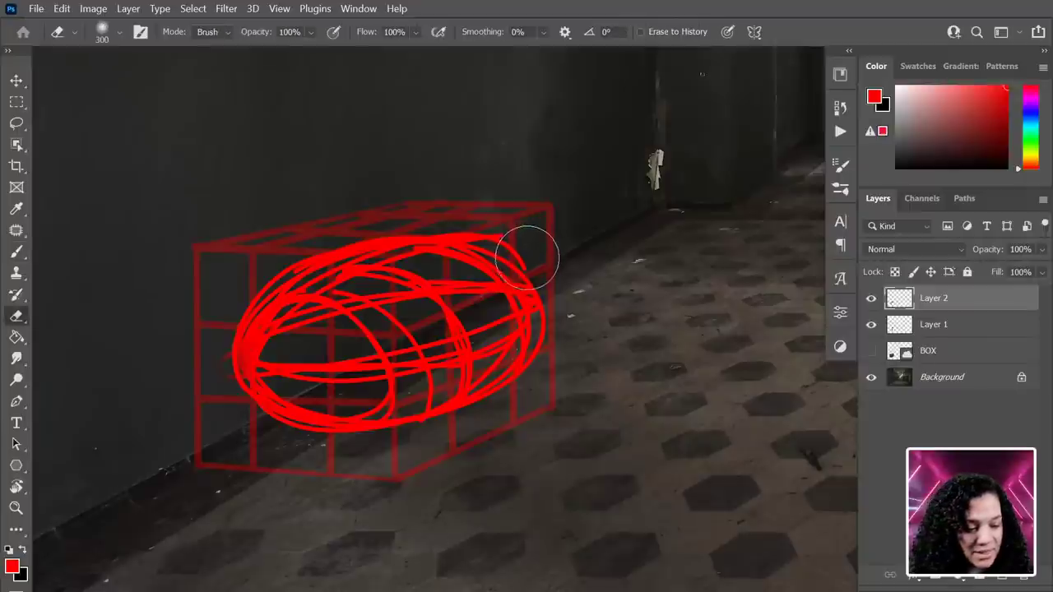
right_click(516, 221)
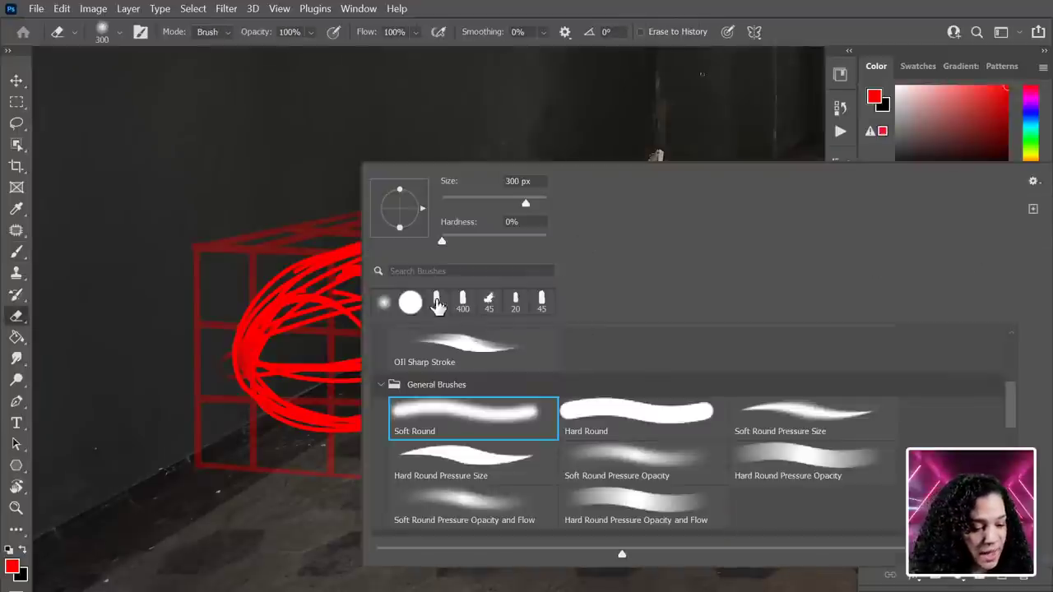
left_click(635, 418)
left_click(519, 125)
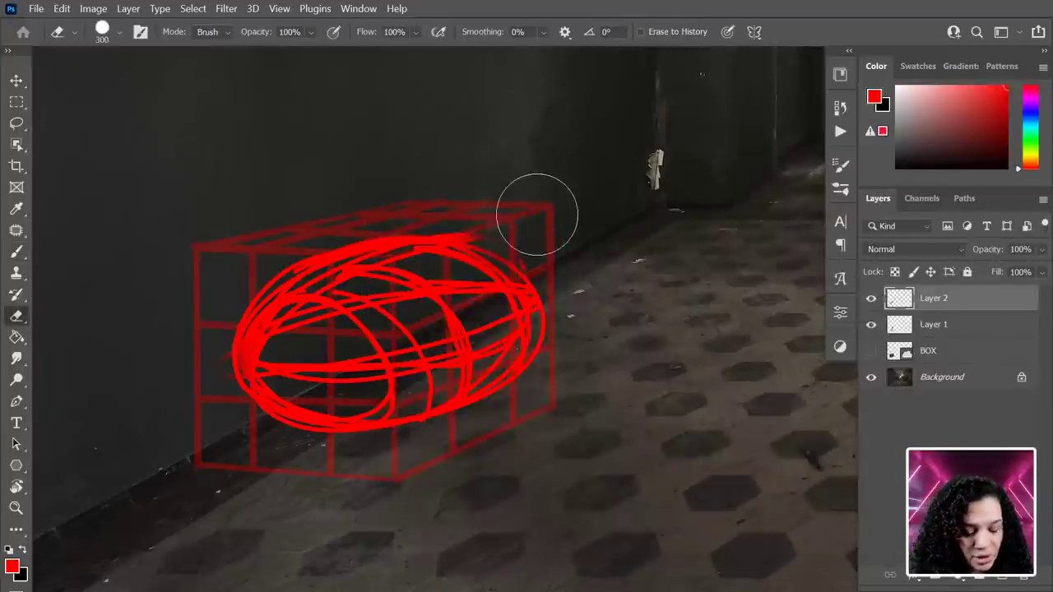
key("bracketleft")
key("bracketleft")
key("bracketleft")
key("bracketleft")
key("bracketleft")
key("bracketleft")
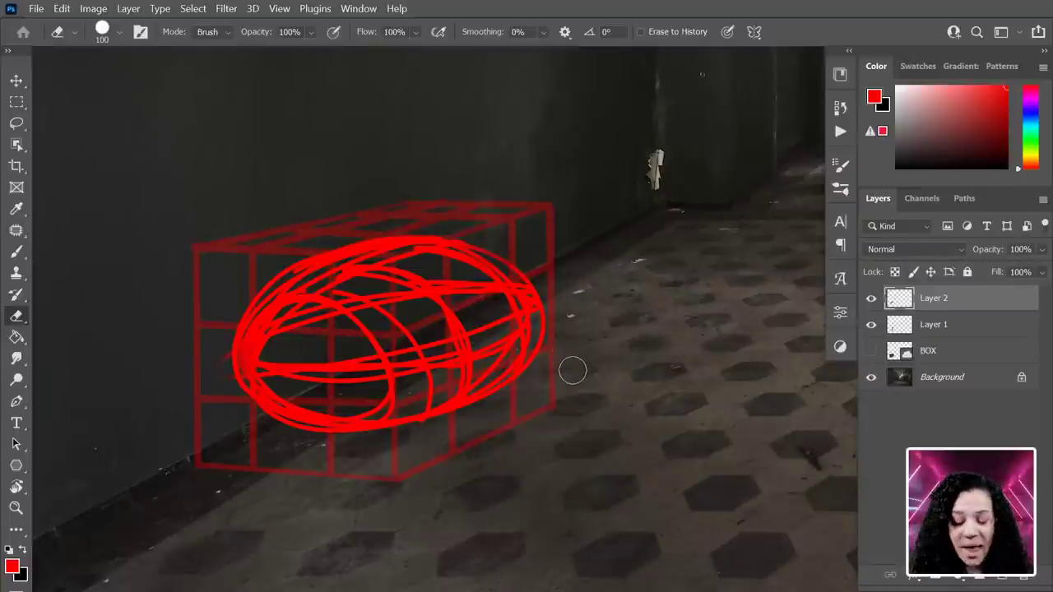
Perspective-transform Layer 2's ellipse, pulling the right side down and rotating slightly to match the box.
key("ctrl+t")
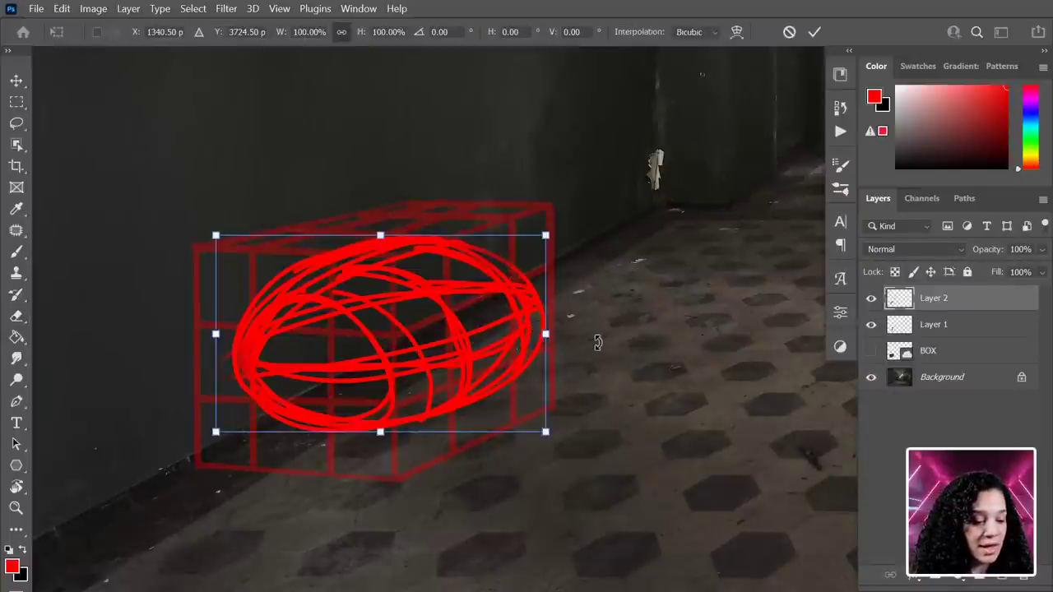
right_click(407, 306)
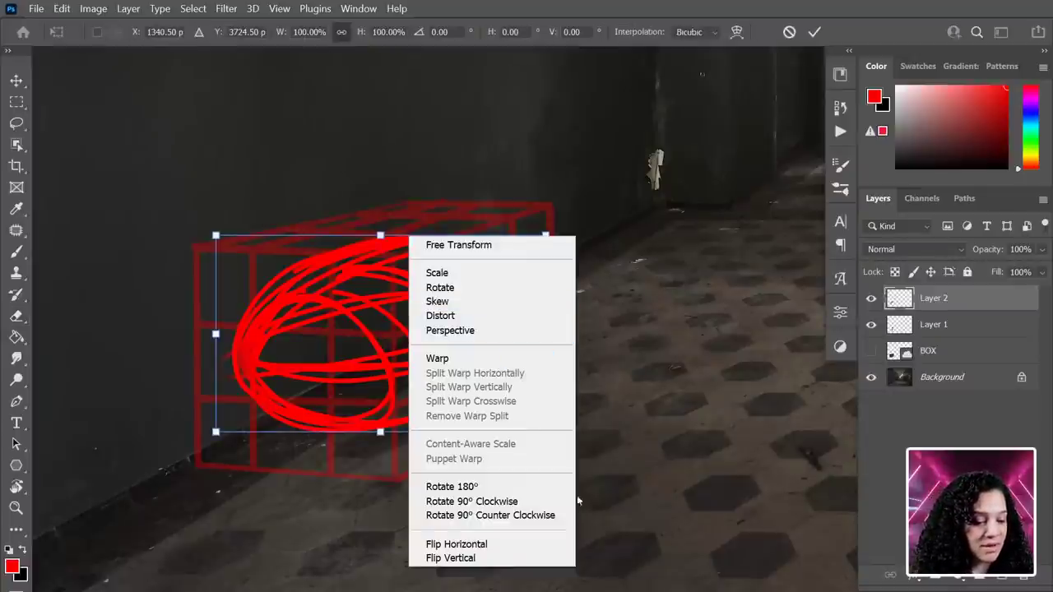
left_click(494, 338)
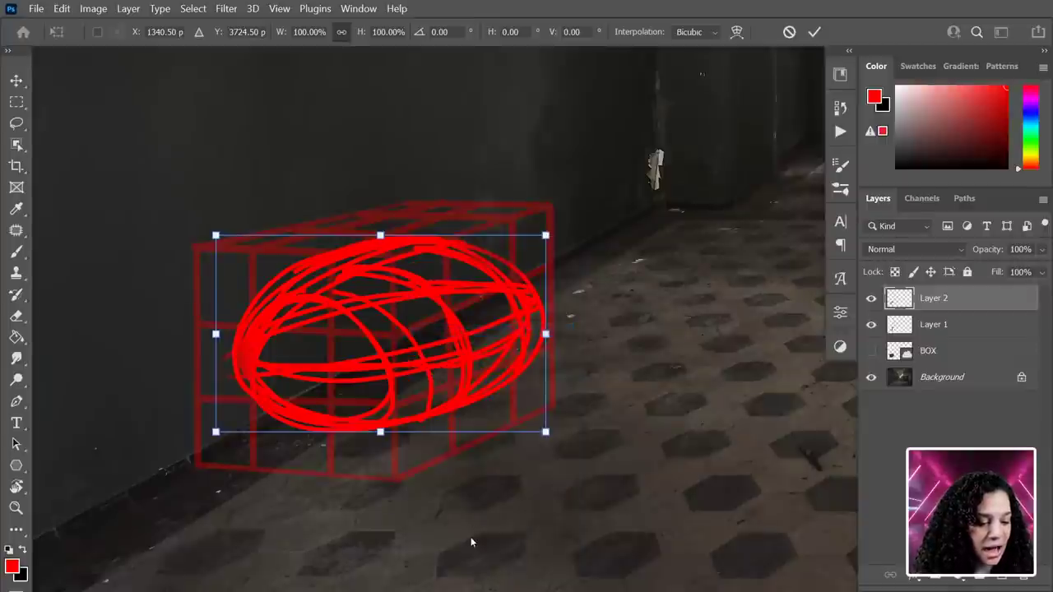
left_click_drag(546, 236, 548, 260)
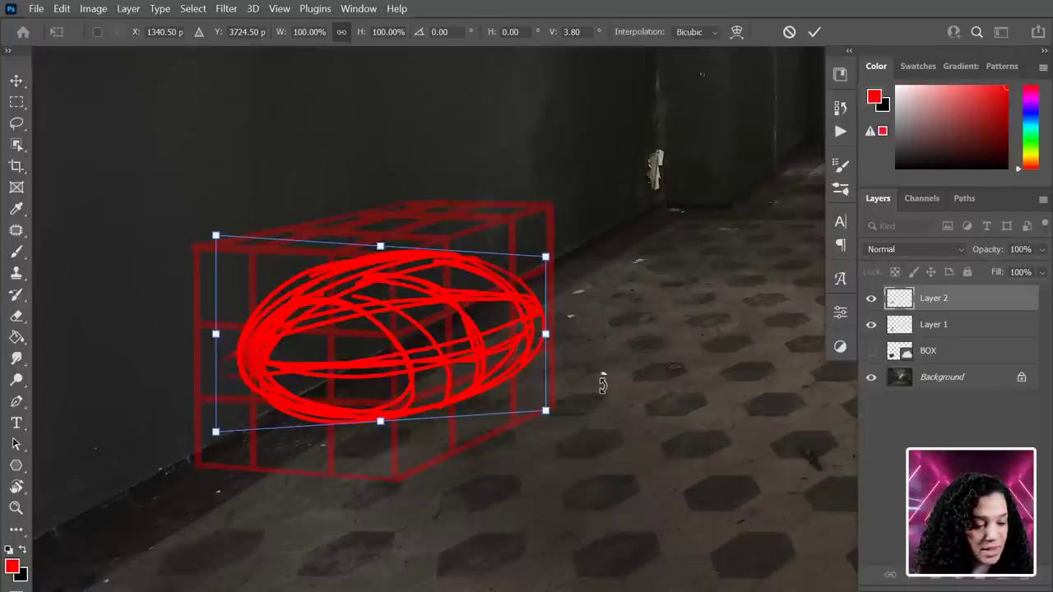
left_click_drag(601, 383, 599, 380)
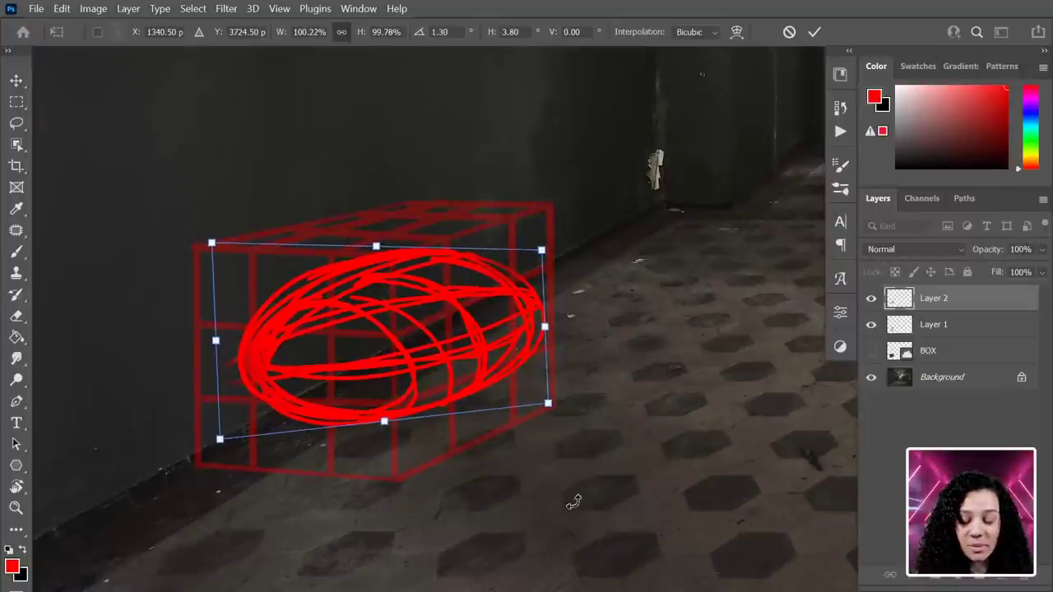
key("Return")
key("e")
scroll(567, 532, "down", 3)
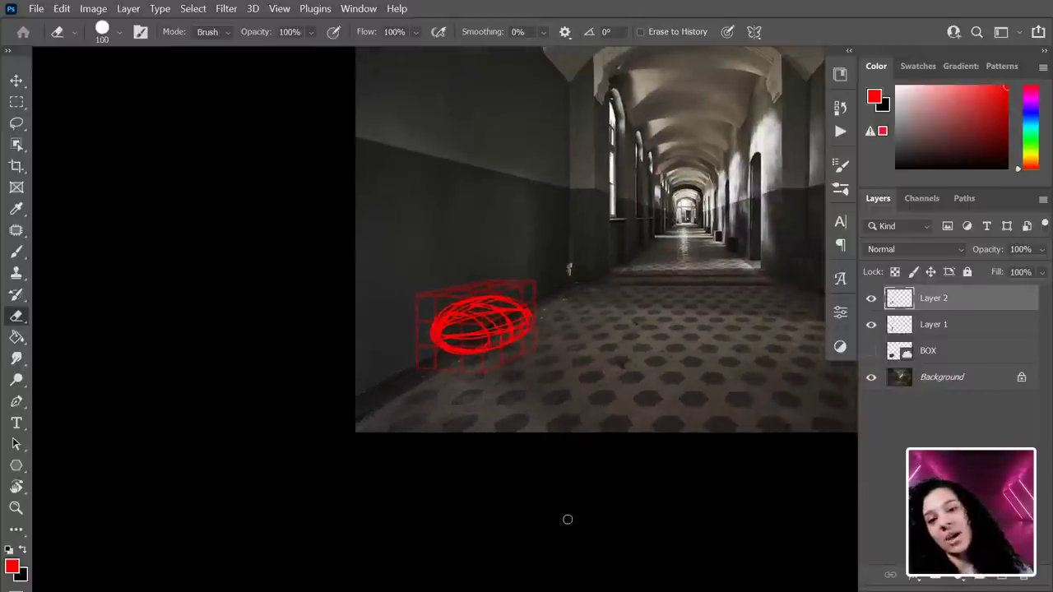
Create Layer 3, pick blue as the painting colour, and resize the brush to 25 px.
scroll(568, 527, "up", 2)
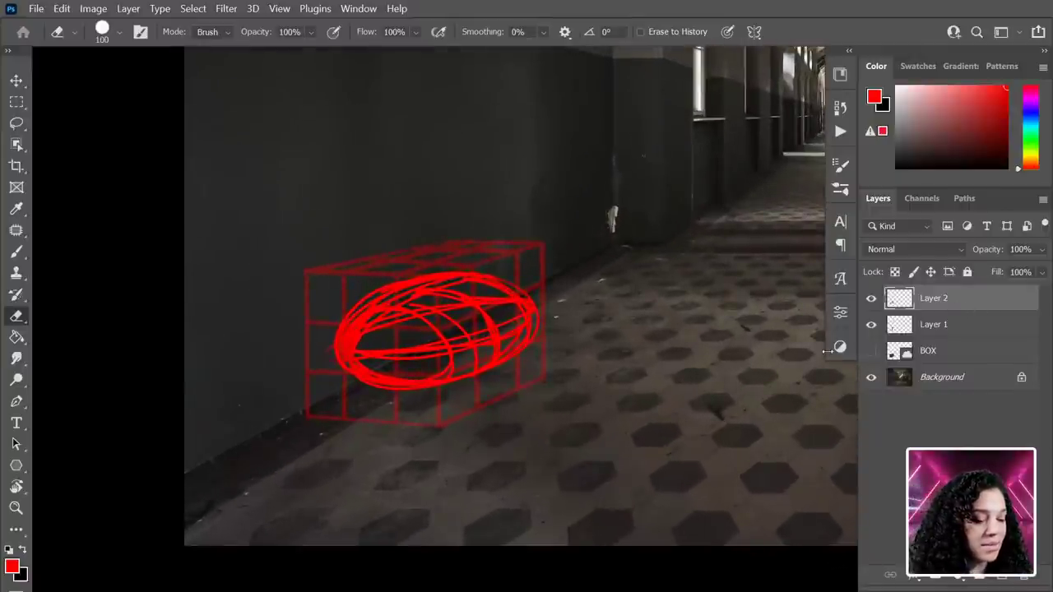
key("ctrl+shift+n")
key("Return")
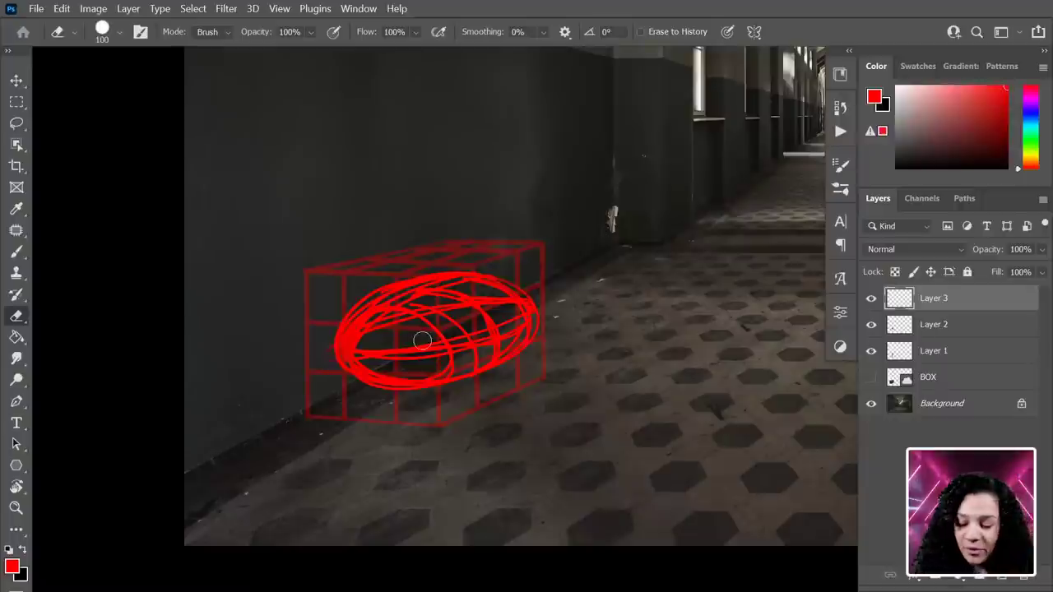
left_click(1030, 119)
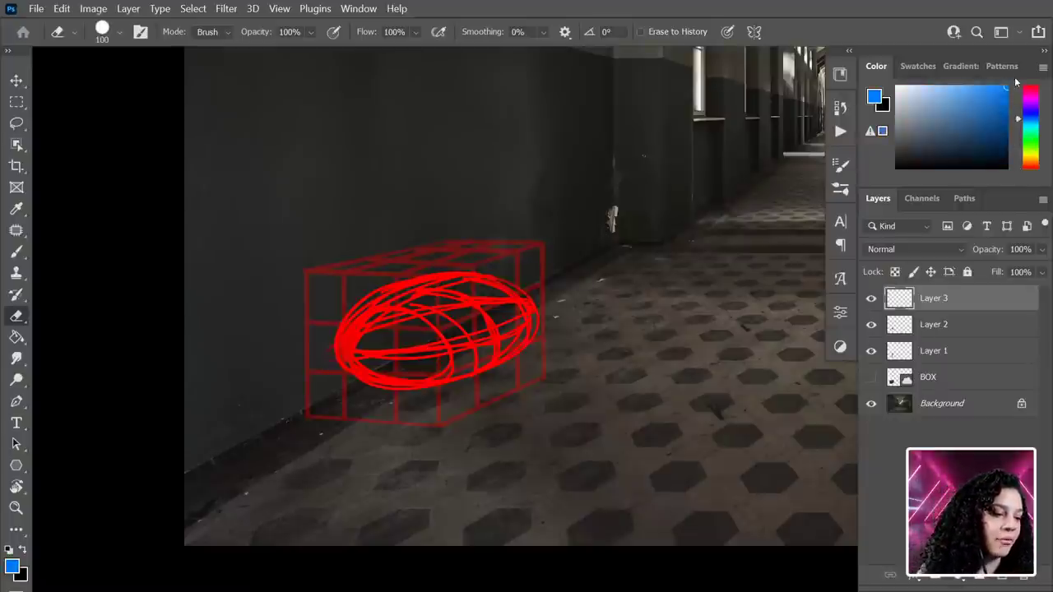
key("bracketleft")
key("bracketleft")
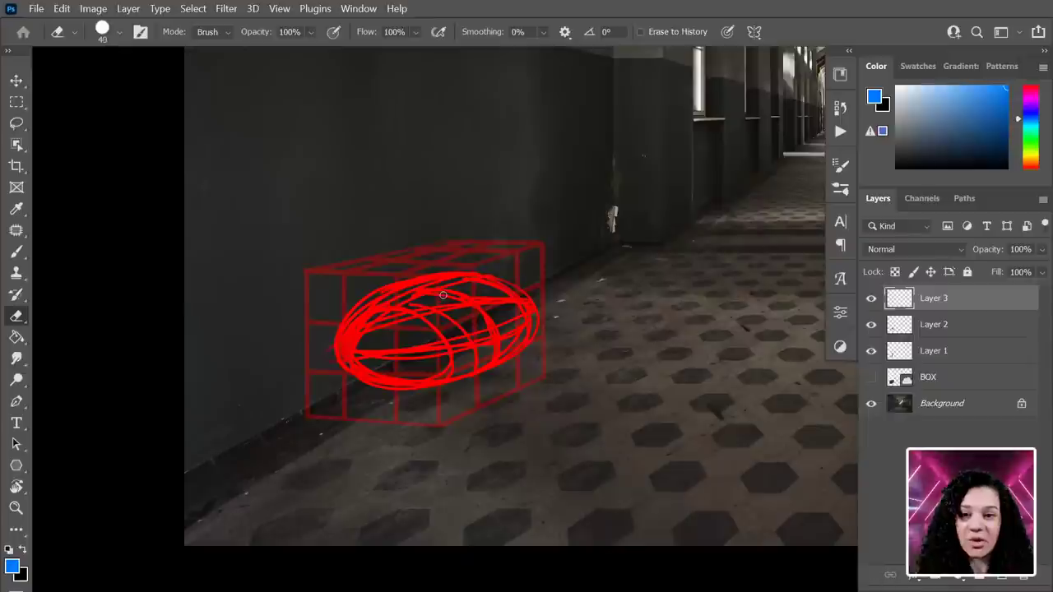
key("bracketleft")
key("bracketleft")
key("bracketleft")
key("bracketleft")
key("bracketleft")
key("bracketleft")
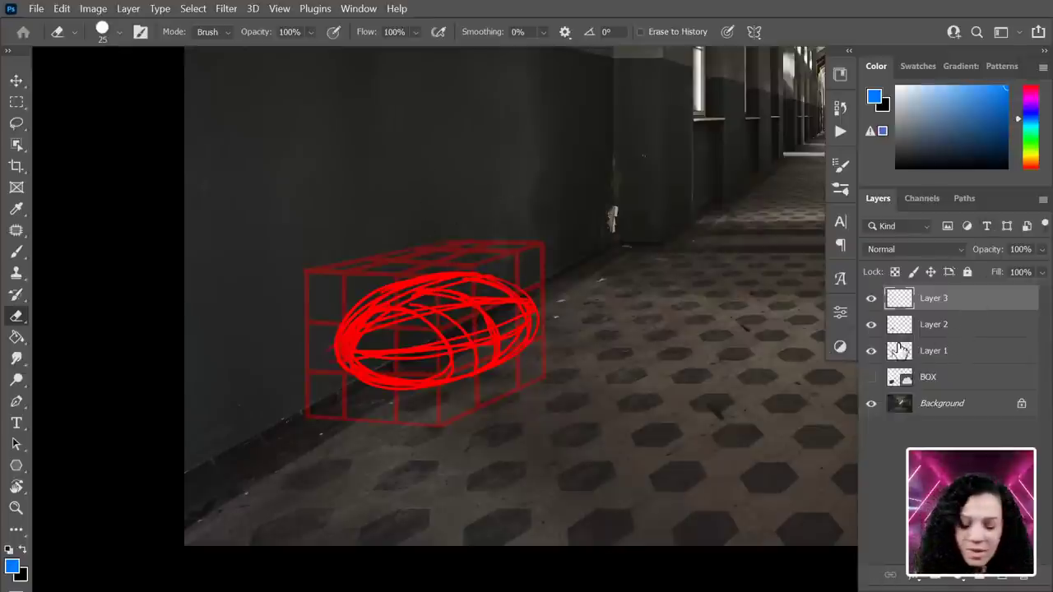
key("b")
key("bracketright")
key("bracketright")
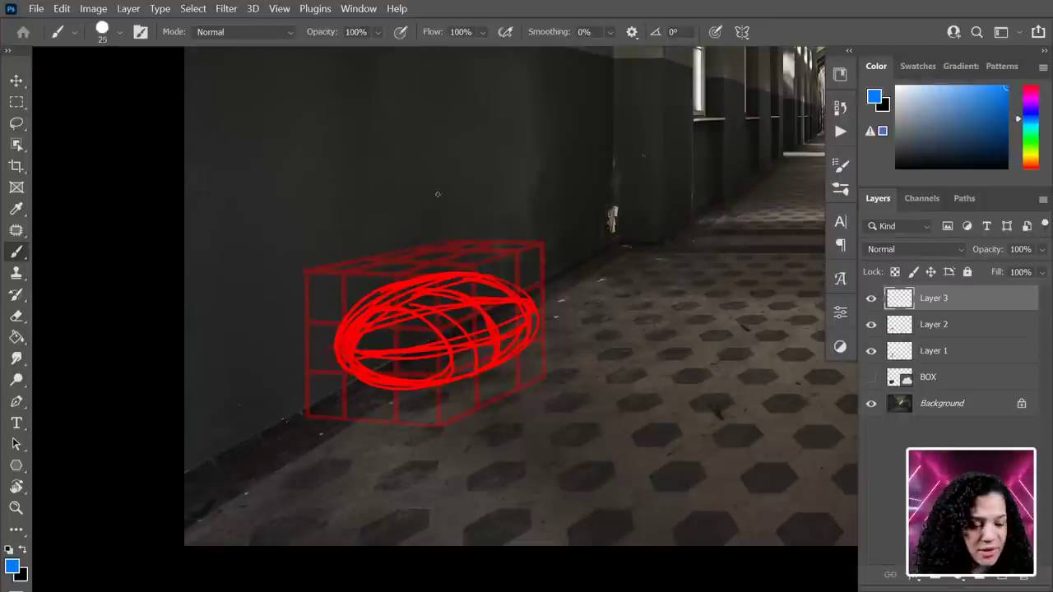
mouse_move(431, 179)
left_mouse_down()
mouse_move(433, 296)
mouse_move(412, 296)
mouse_move(454, 283)
mouse_move(452, 291)
mouse_move(588, 316)
mouse_move(544, 389)
mouse_move(580, 392)
left_mouse_up()
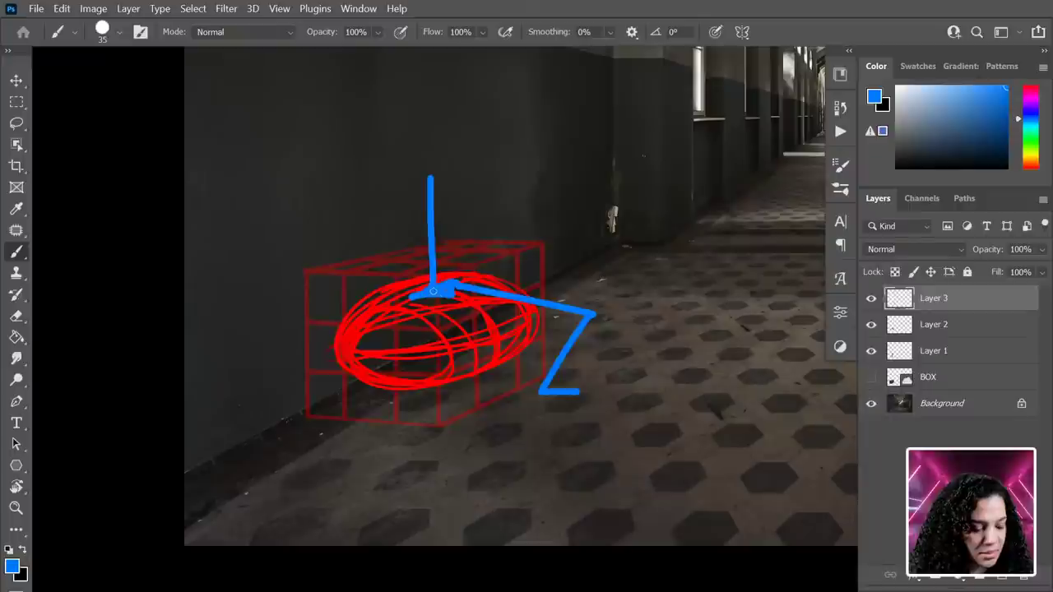
mouse_move(436, 291)
left_mouse_down()
mouse_move(484, 344)
mouse_move(490, 436)
mouse_move(505, 467)
left_mouse_up()
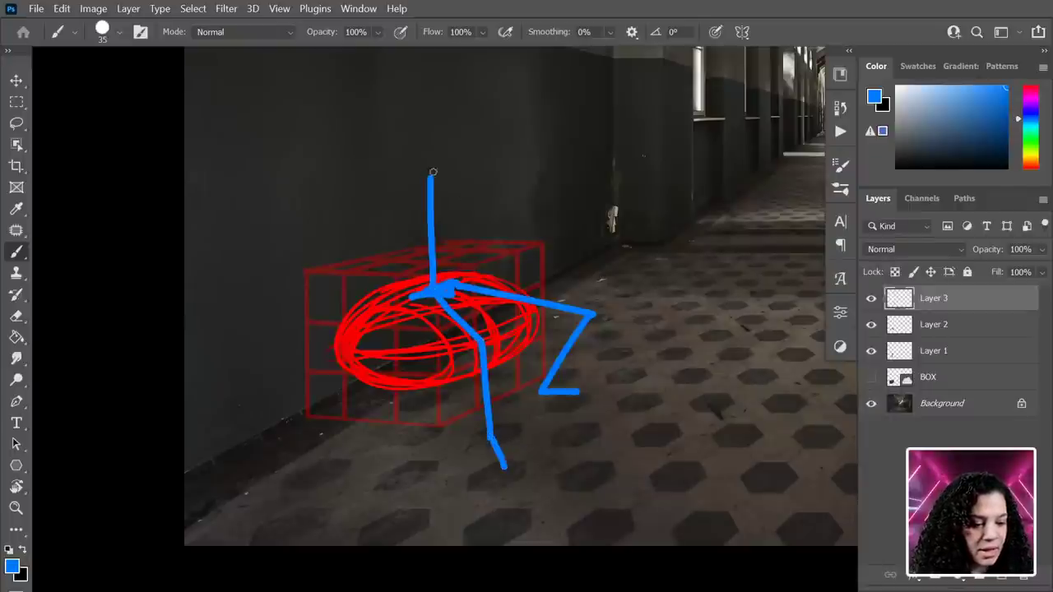
mouse_move(442, 171)
left_mouse_down()
mouse_move(376, 193)
mouse_move(435, 205)
mouse_move(452, 171)
mouse_move(433, 219)
mouse_move(433, 181)
mouse_move(399, 188)
mouse_move(432, 206)
mouse_move(423, 179)
mouse_move(375, 277)
left_mouse_up()
mouse_move(380, 199)
left_mouse_down()
mouse_move(373, 285)
mouse_move(474, 297)
mouse_move(471, 306)
mouse_move(446, 298)
left_mouse_up()
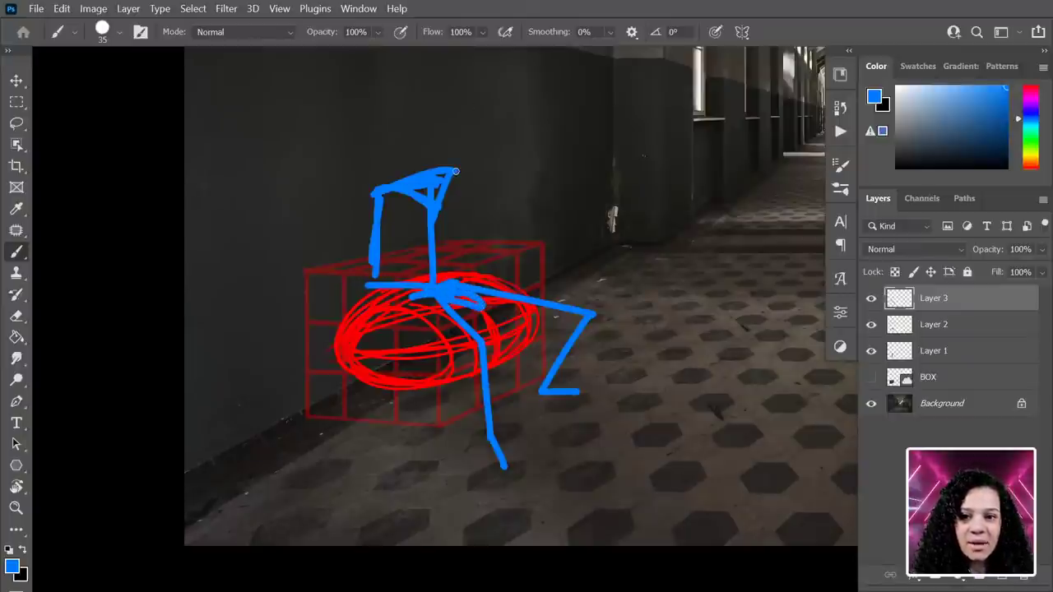
mouse_move(455, 172)
left_mouse_down()
mouse_move(497, 246)
mouse_move(576, 311)
mouse_move(559, 306)
left_mouse_up()
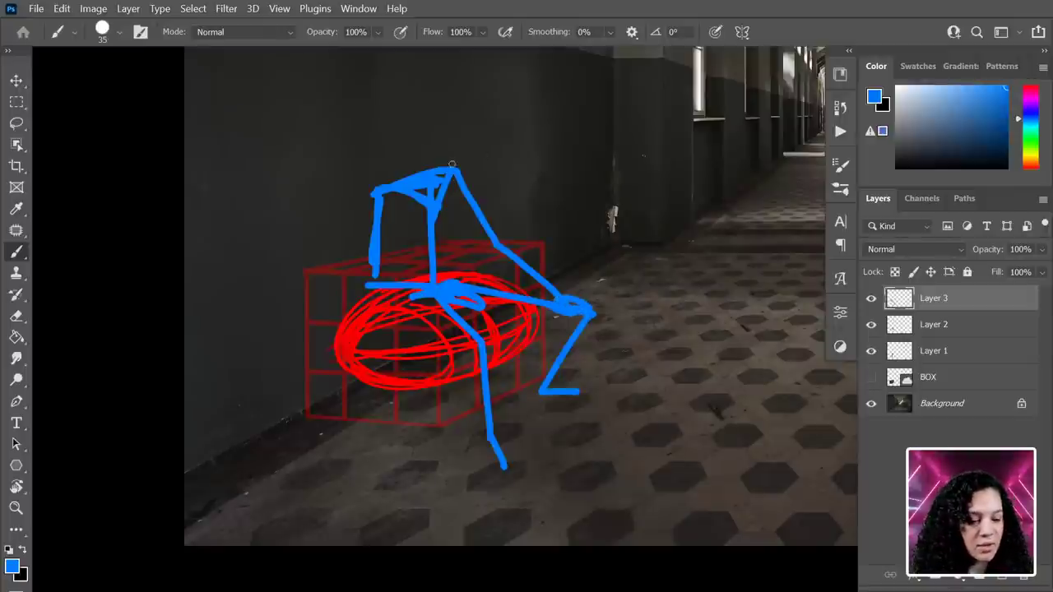
mouse_move(425, 156)
left_mouse_down()
mouse_move(425, 166)
mouse_move(426, 149)
left_mouse_up()
mouse_move(414, 77)
left_mouse_down()
mouse_move(408, 121)
mouse_move(448, 125)
mouse_move(420, 80)
mouse_move(418, 142)
left_mouse_up()
left_click_drag(450, 109, 409, 116)
left_click_drag(428, 81, 435, 141)
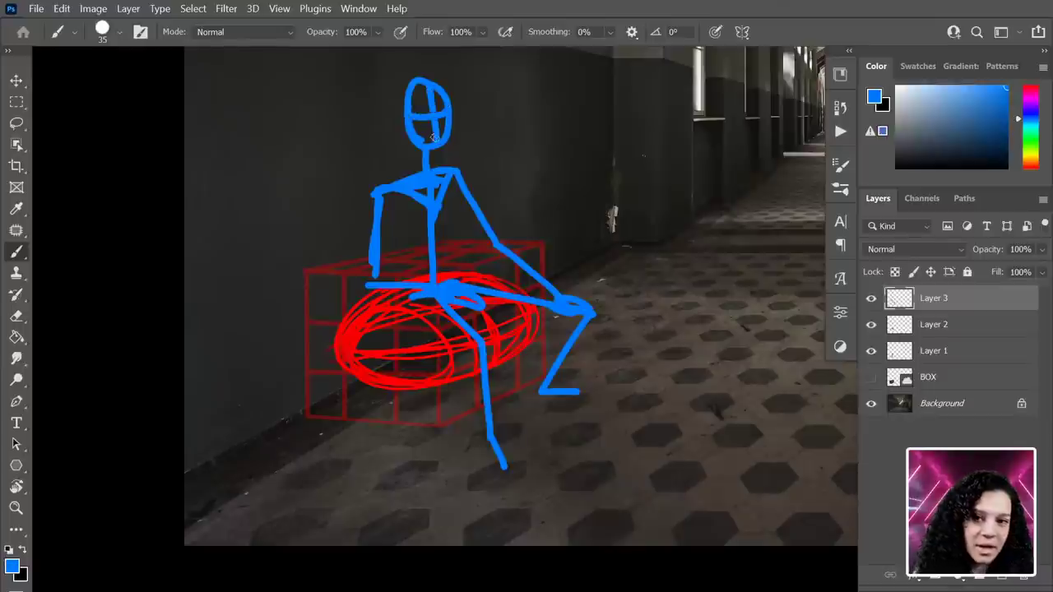
left_click_drag(317, 277, 322, 407)
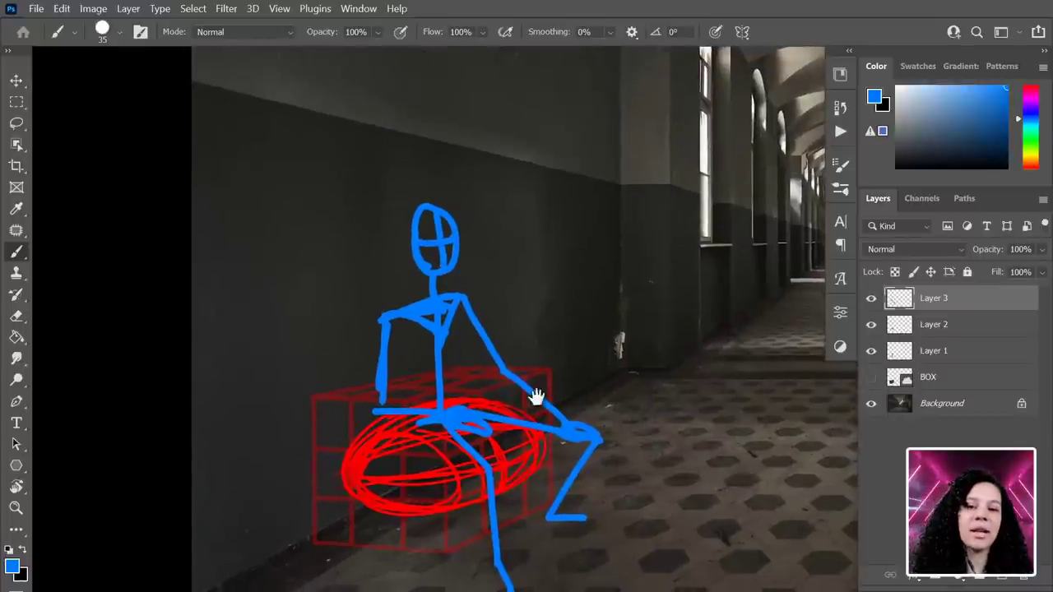
left_click_drag(536, 395, 483, 345)
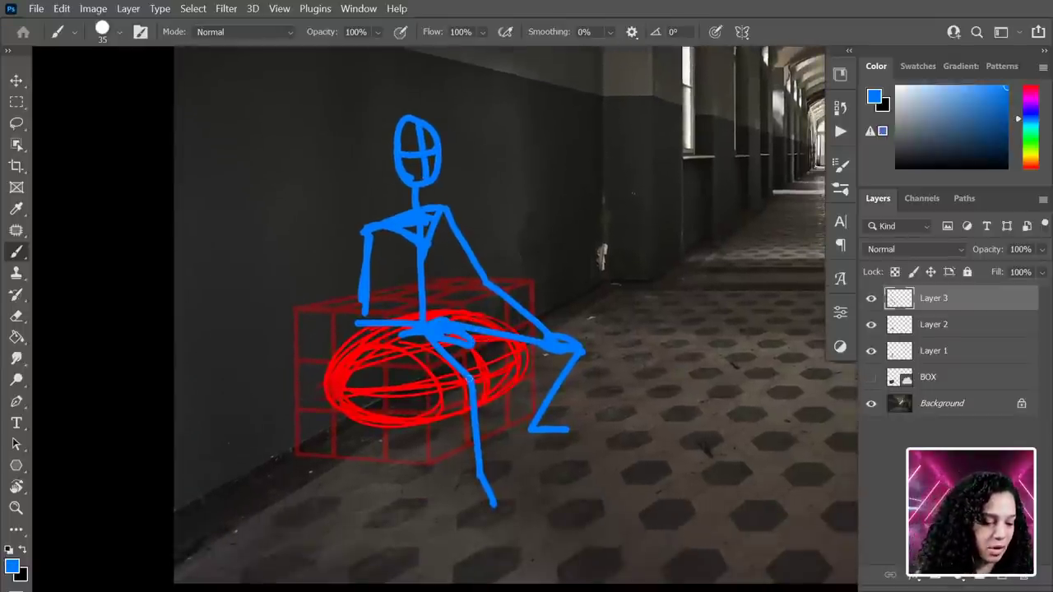
left_click_drag(479, 383, 478, 474)
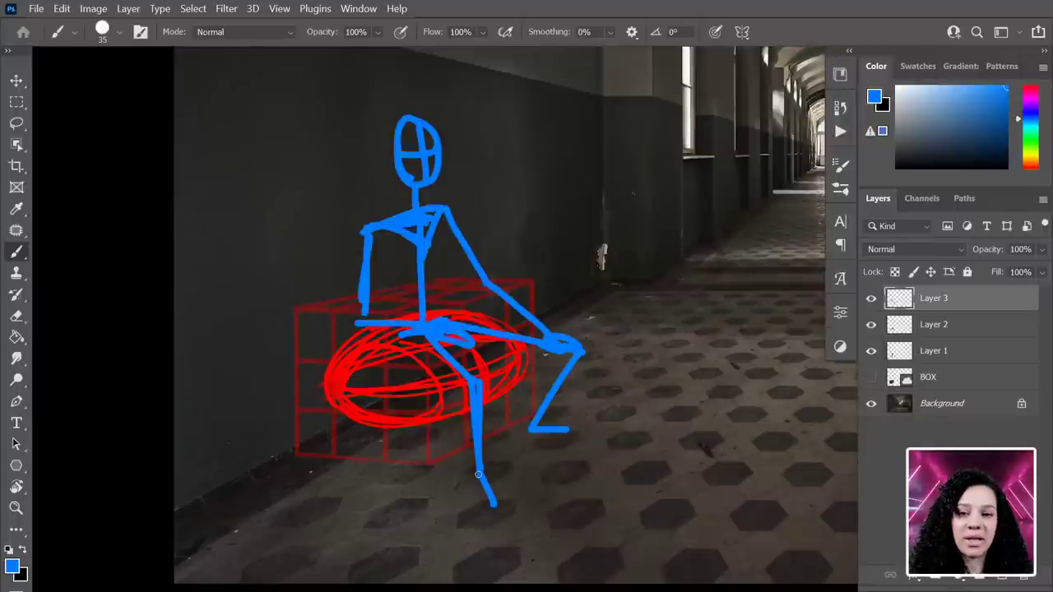
scroll(658, 371, "right", 6)
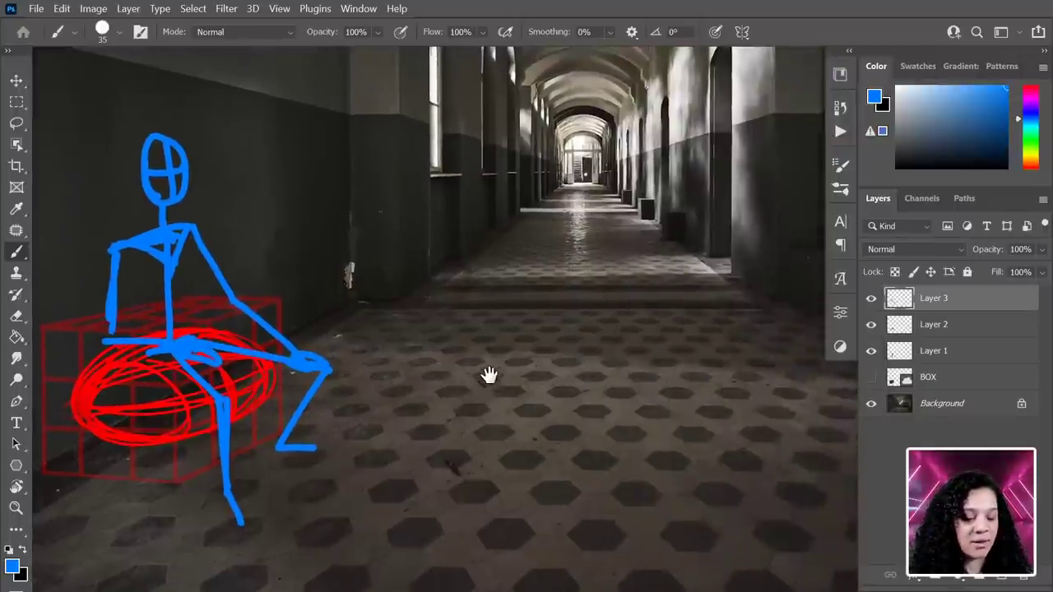
key("ctrl+minus")
key("ctrl+minus")
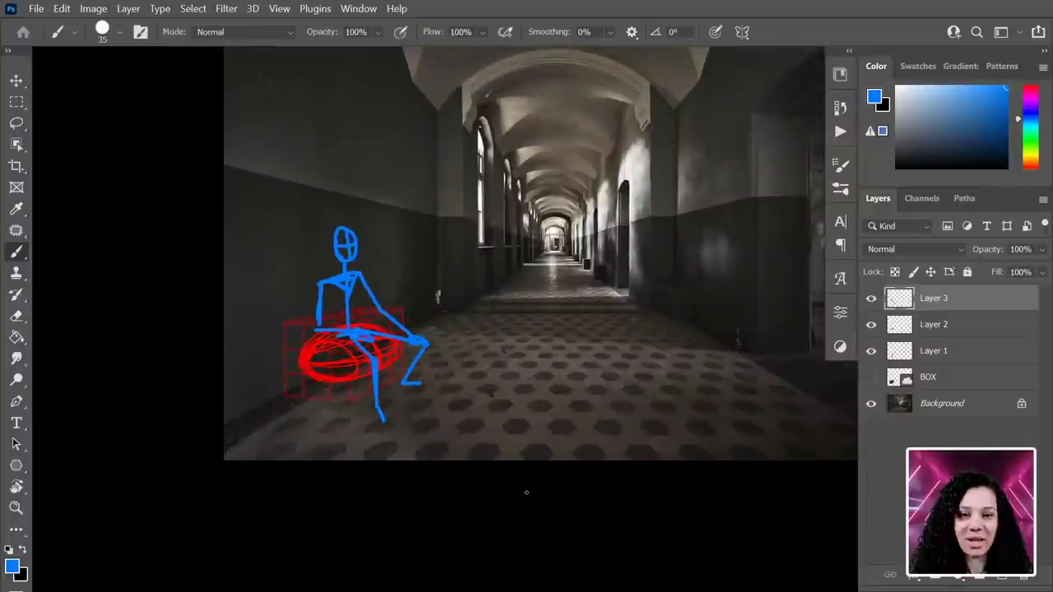
key("ctrl+plus")
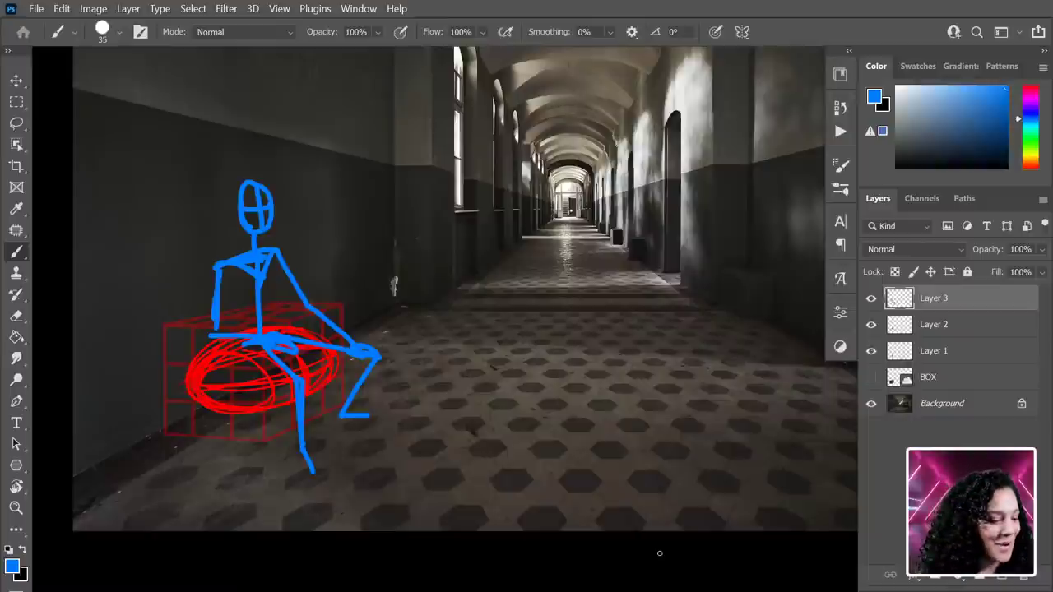
Hide Layers 3, 2 and 1, show the BOX layer, and zoom in on the box.
left_click(871, 298)
left_click(871, 324)
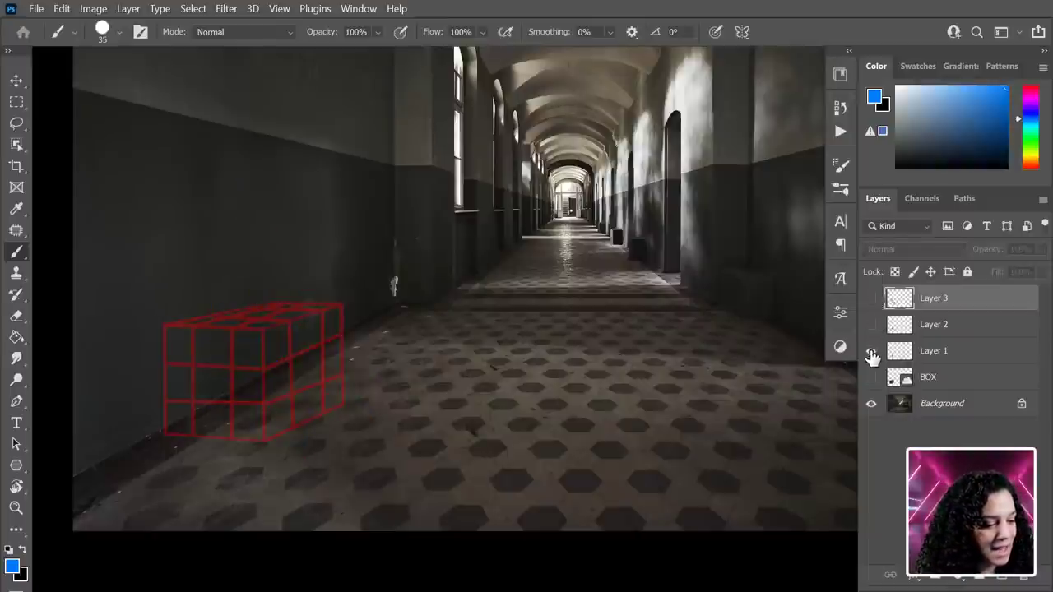
left_click(872, 350)
left_click(872, 377)
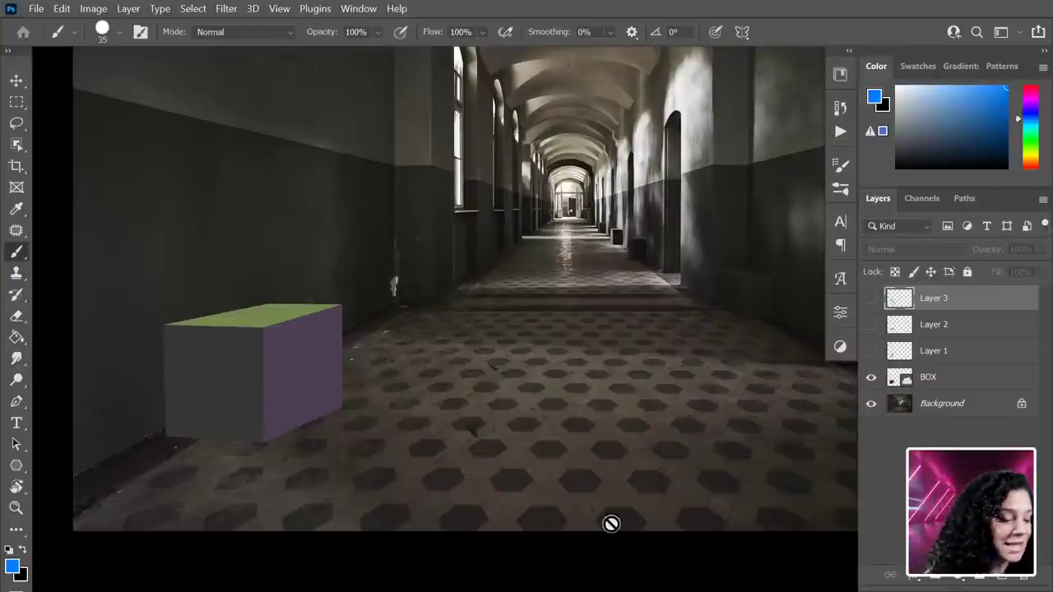
scroll(258, 464, "up", 5)
mouse_move(204, 365)
left_mouse_down()
mouse_move(278, 216)
mouse_move(308, 225)
left_mouse_up()
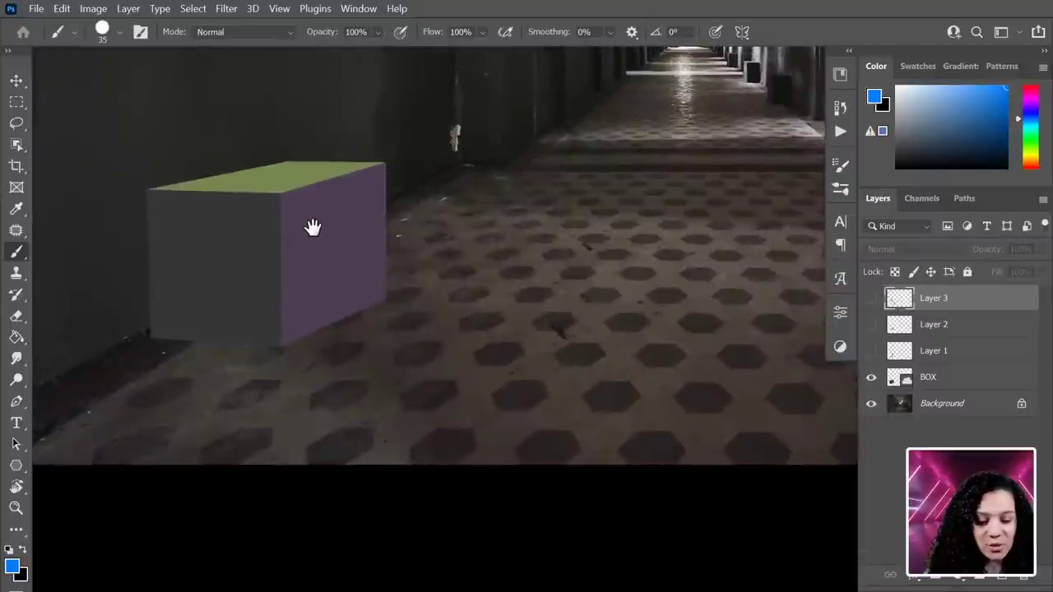
left_click(15, 466)
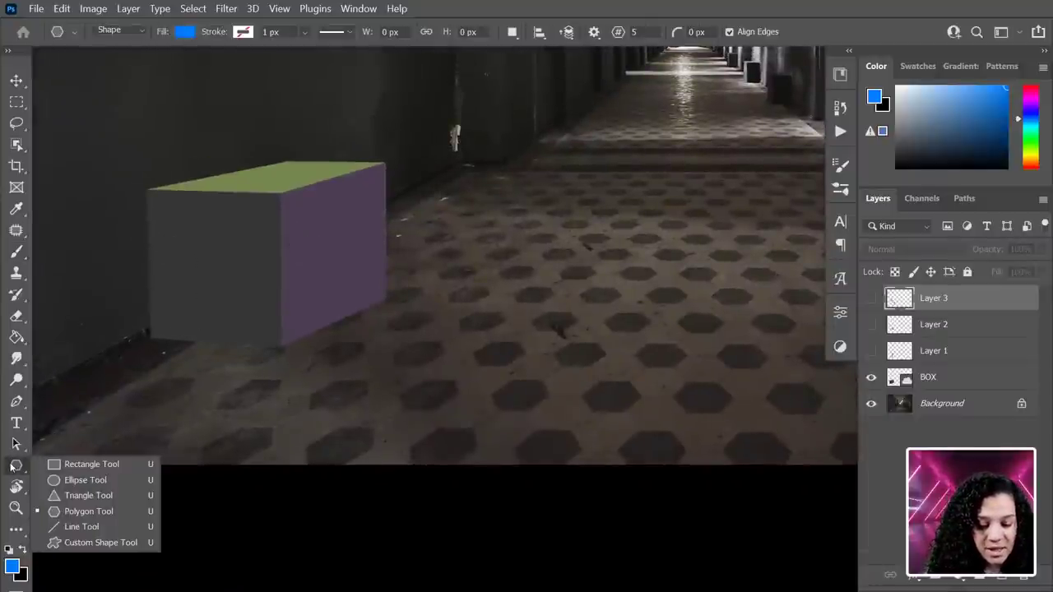
Draw Rectangle 1 over the box's side face and set its corner radius to 0 px.
left_click(66, 465)
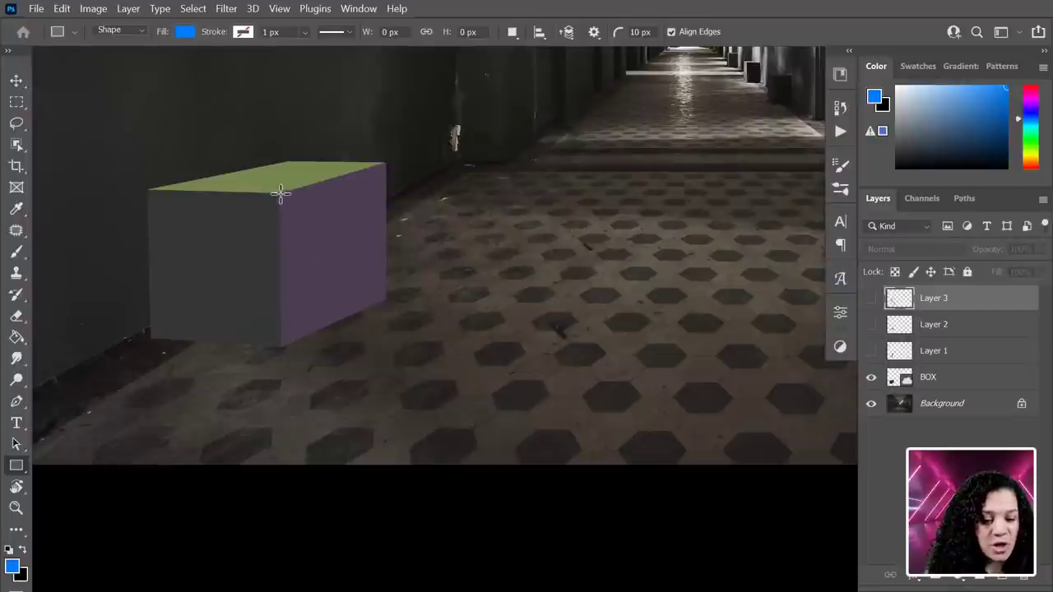
left_click_drag(281, 192, 503, 351)
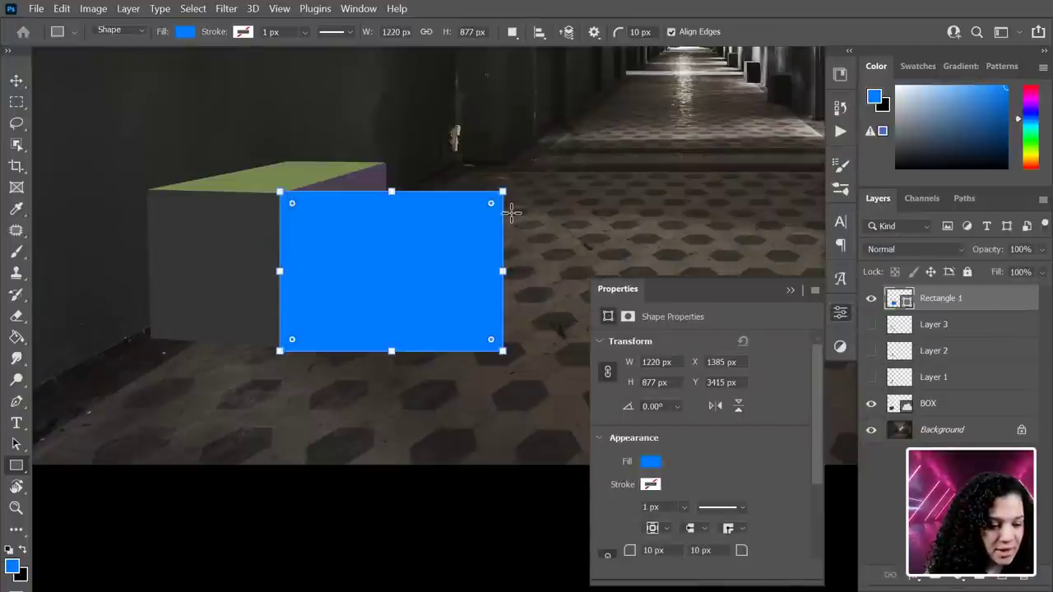
left_click_drag(490, 204, 526, 183)
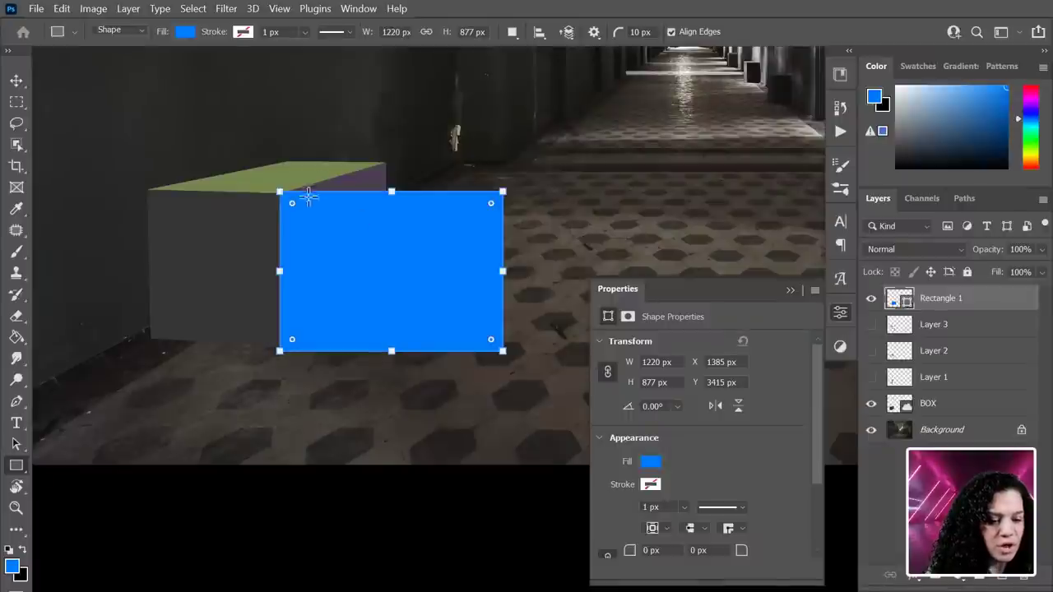
left_click_drag(334, 243, 260, 176)
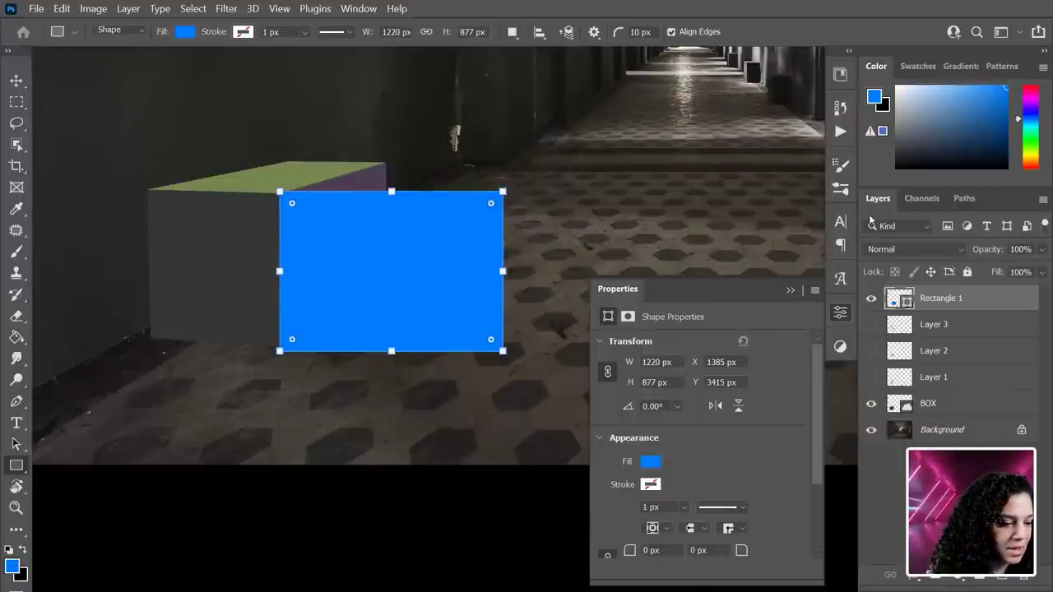
Fill Rectangle 1 with the orange Challenge 1 swatch from the Magic Mansion DCC library.
left_click(841, 74)
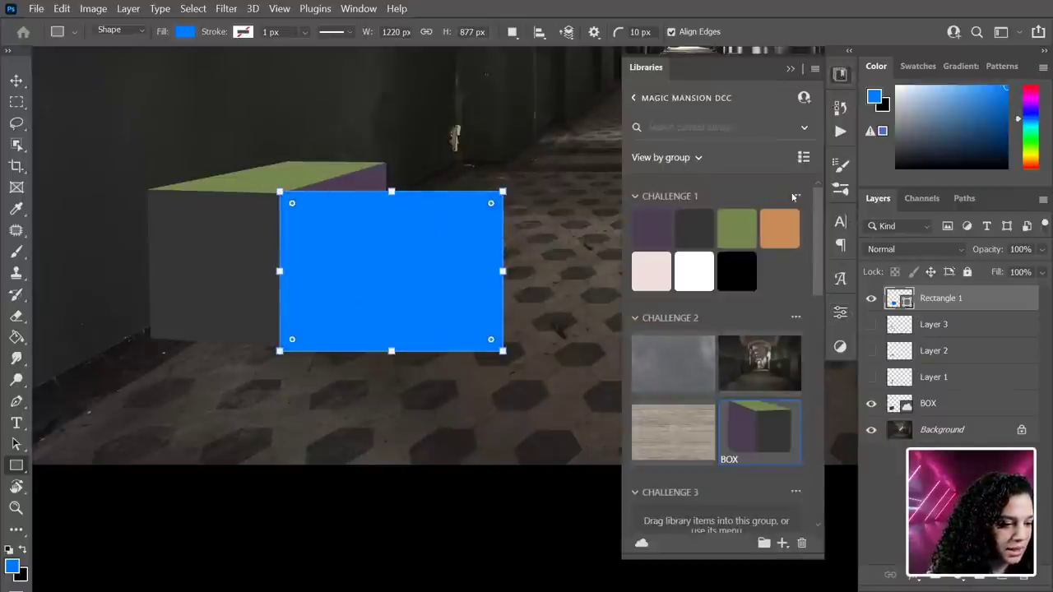
left_click(781, 232)
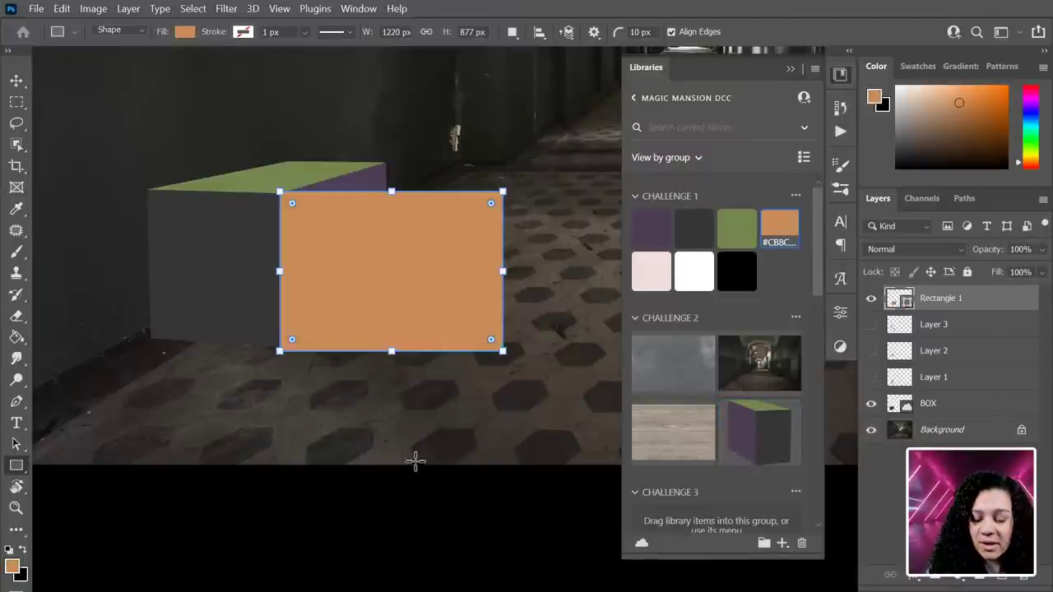
key("ctrl+plus")
left_click_drag(460, 240, 455, 296)
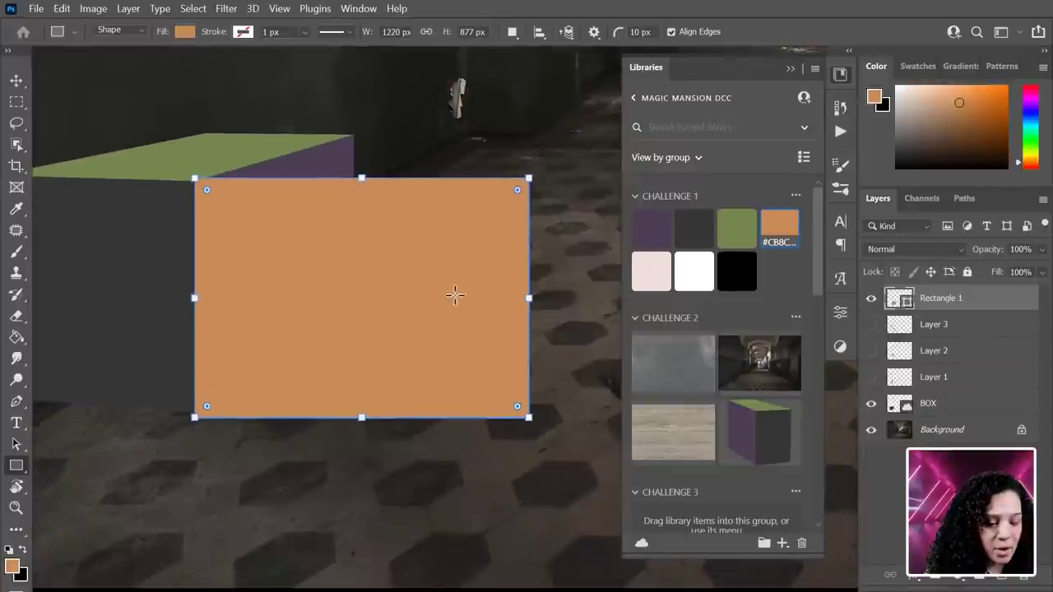
key("ctrl+t")
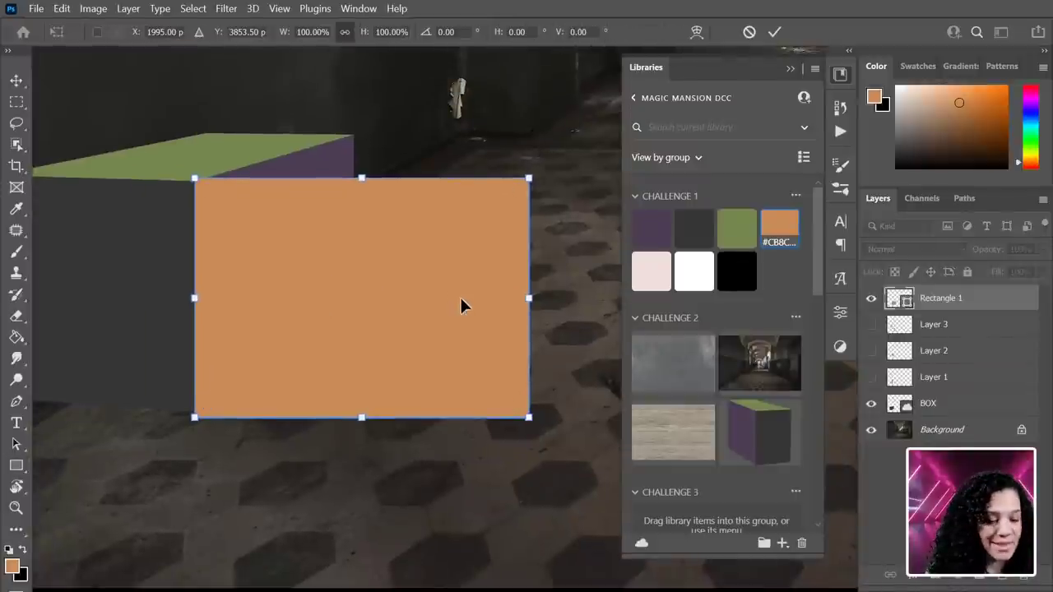
Narrow Rectangle 1 to the side face's width and skew its right edge up to the box top.
right_click(427, 258)
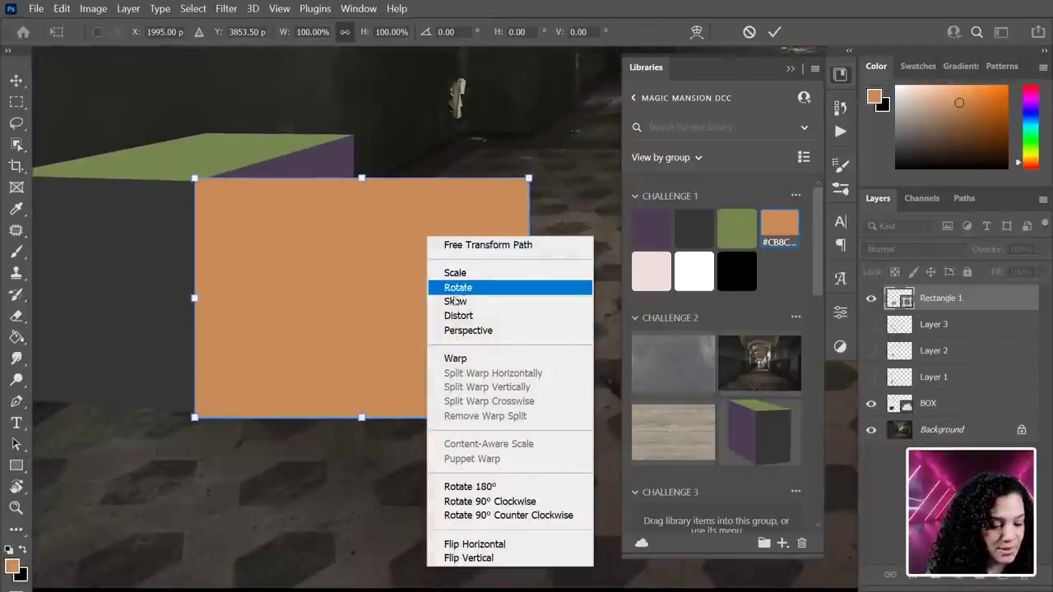
left_click(502, 219)
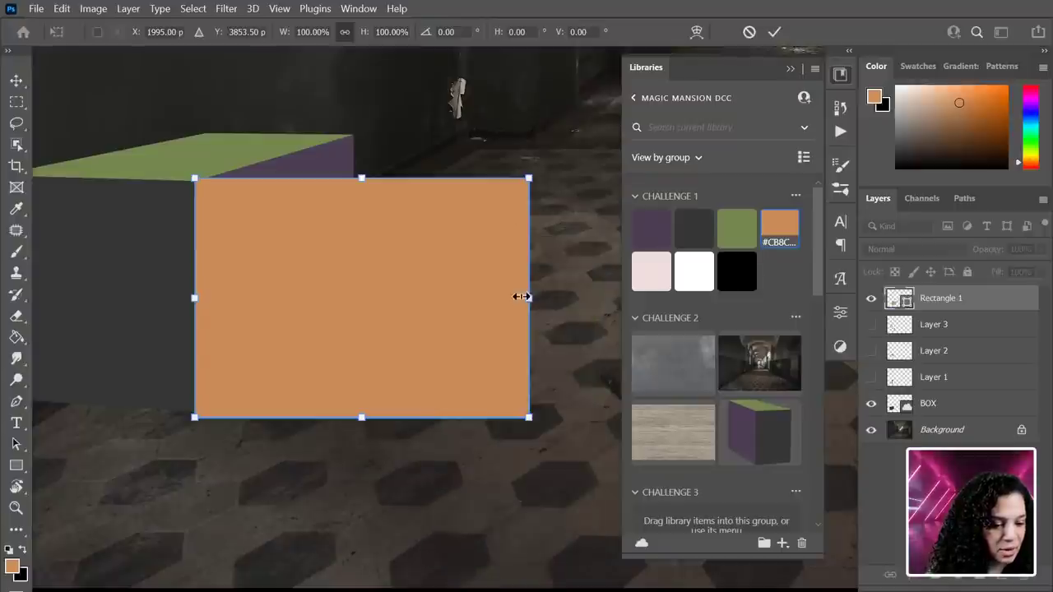
left_click_drag(528, 298, 354, 274)
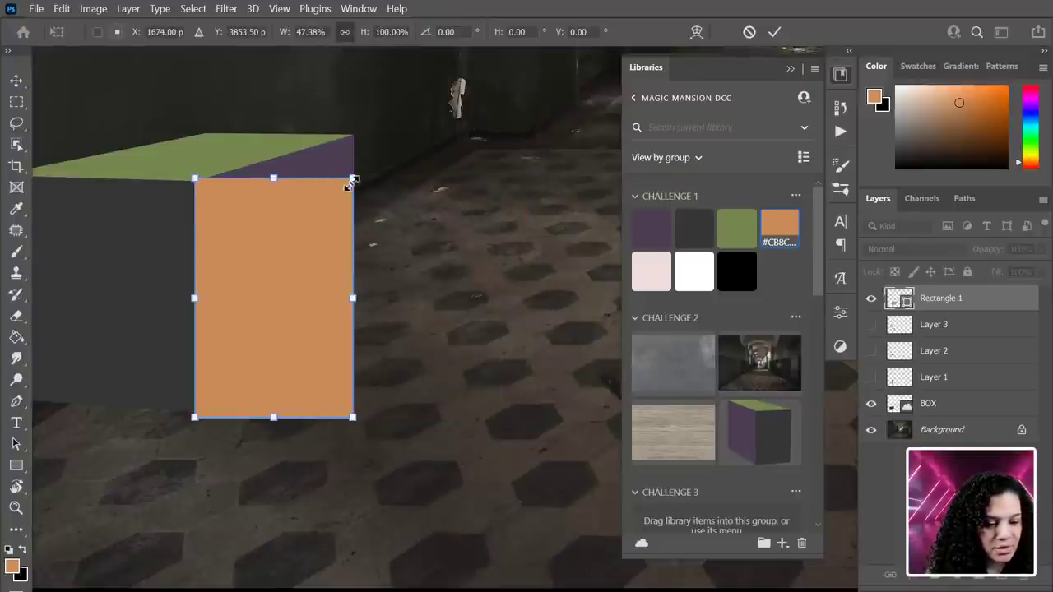
right_click(319, 272)
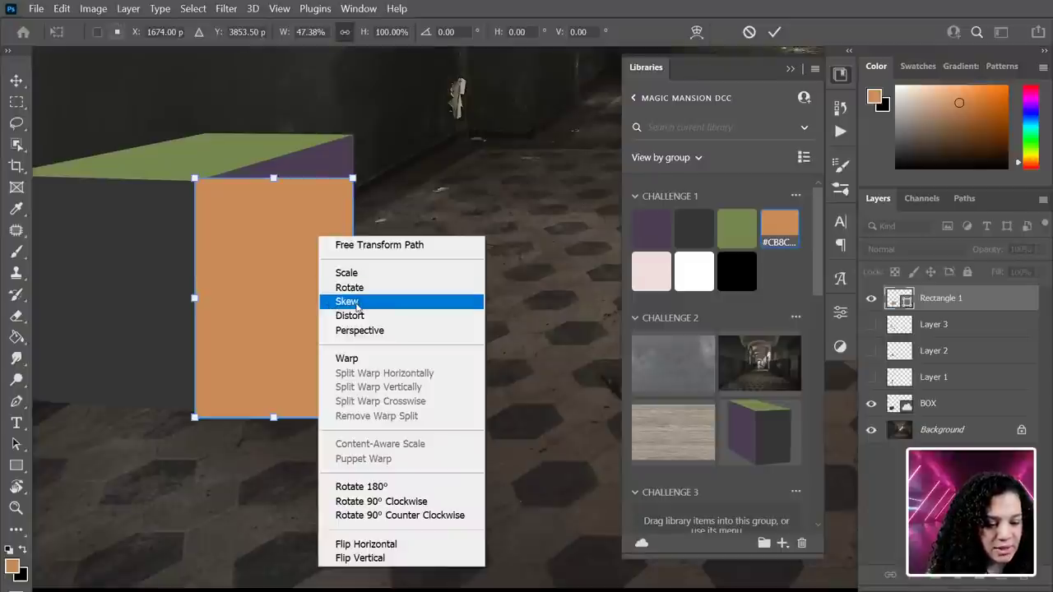
left_click(355, 299)
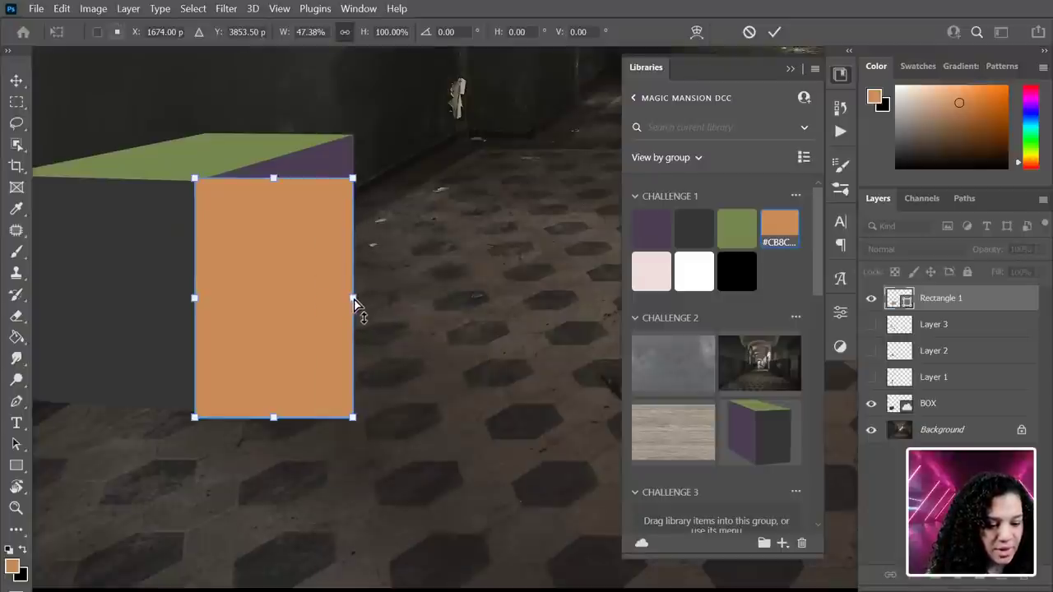
left_click_drag(353, 300, 356, 254)
left_click_drag(196, 298, 197, 301)
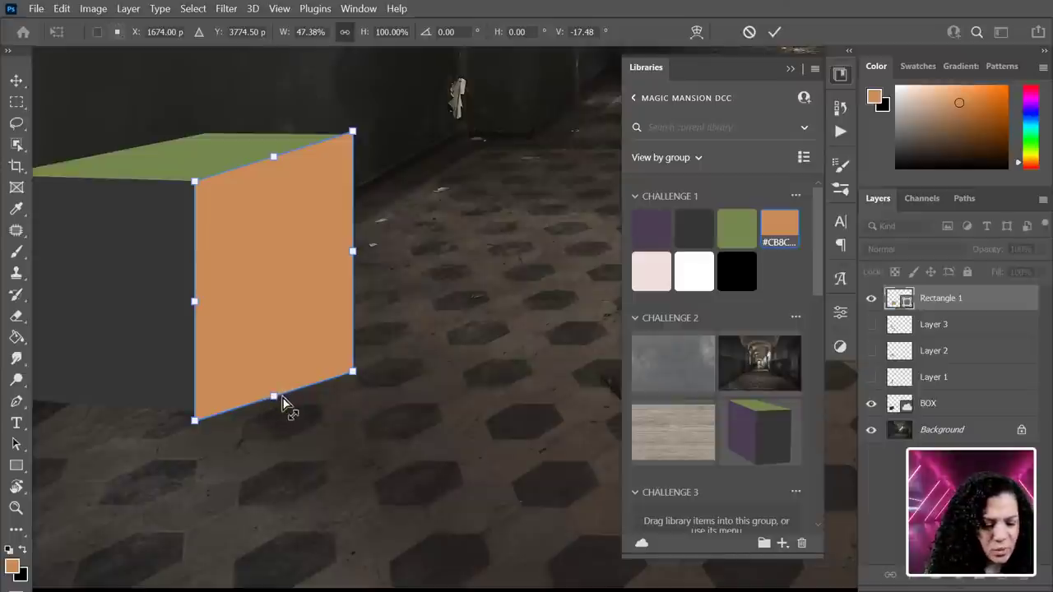
mouse_move(278, 399)
left_mouse_down()
mouse_move(281, 358)
mouse_move(274, 384)
left_mouse_up()
Distort the bottom-right corner upward to follow the floor perspective and commit the reshape.
right_click(302, 337)
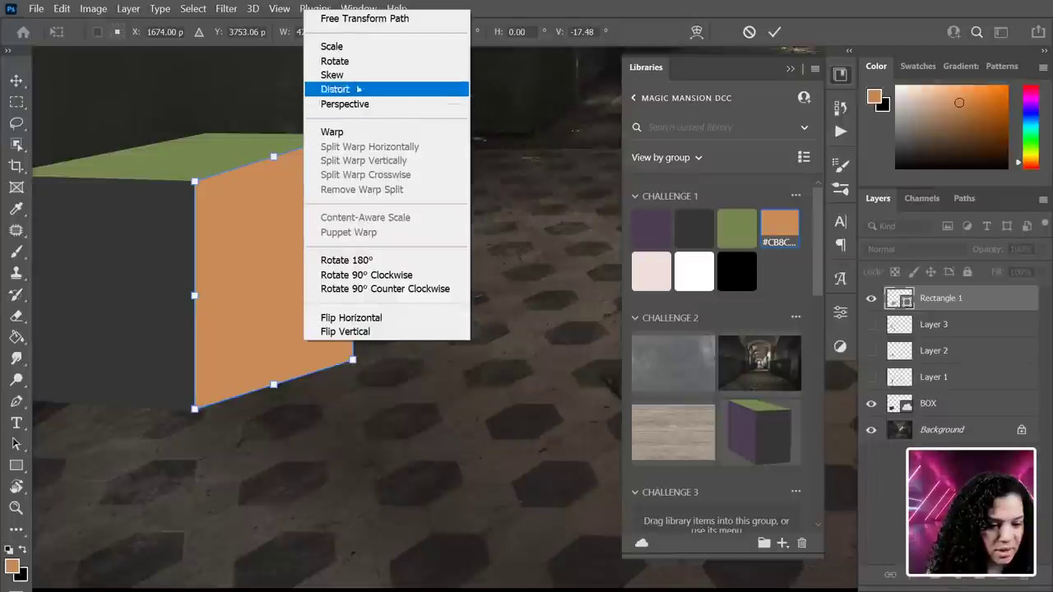
left_click(351, 76)
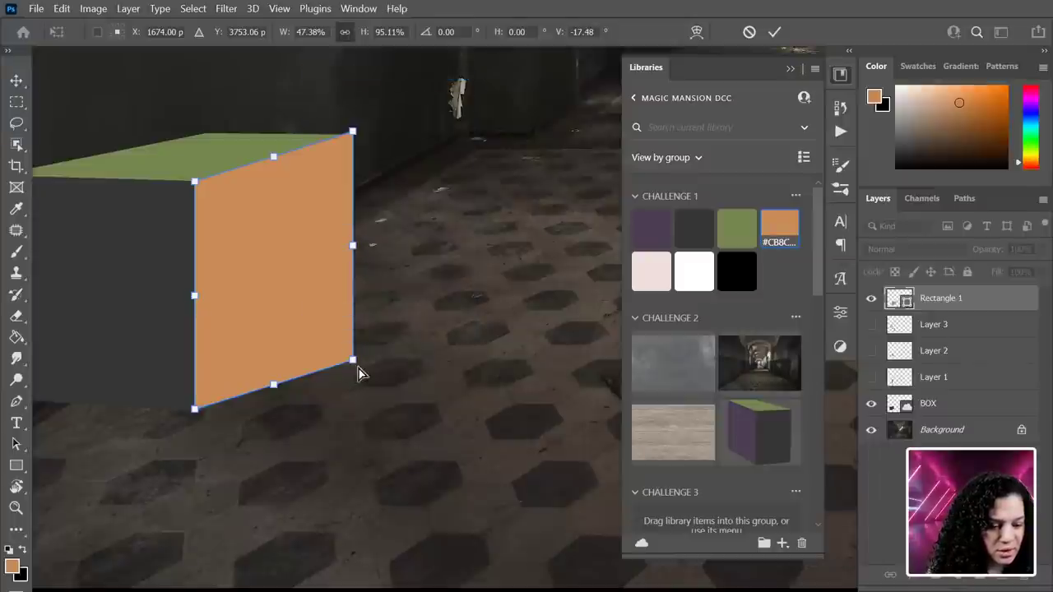
right_click(288, 301)
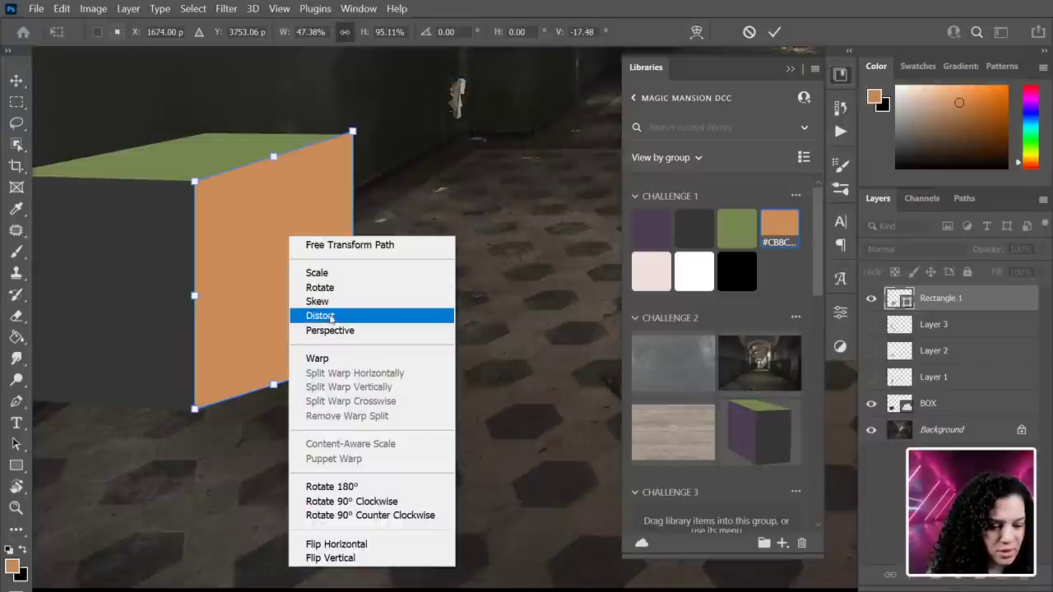
left_click(317, 313)
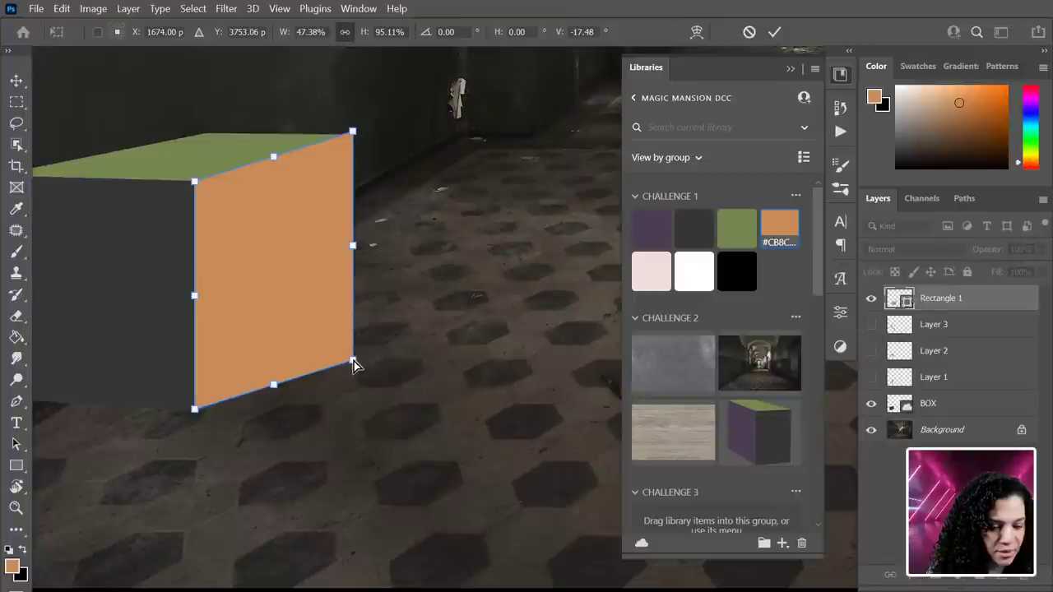
left_click_drag(354, 365, 358, 337)
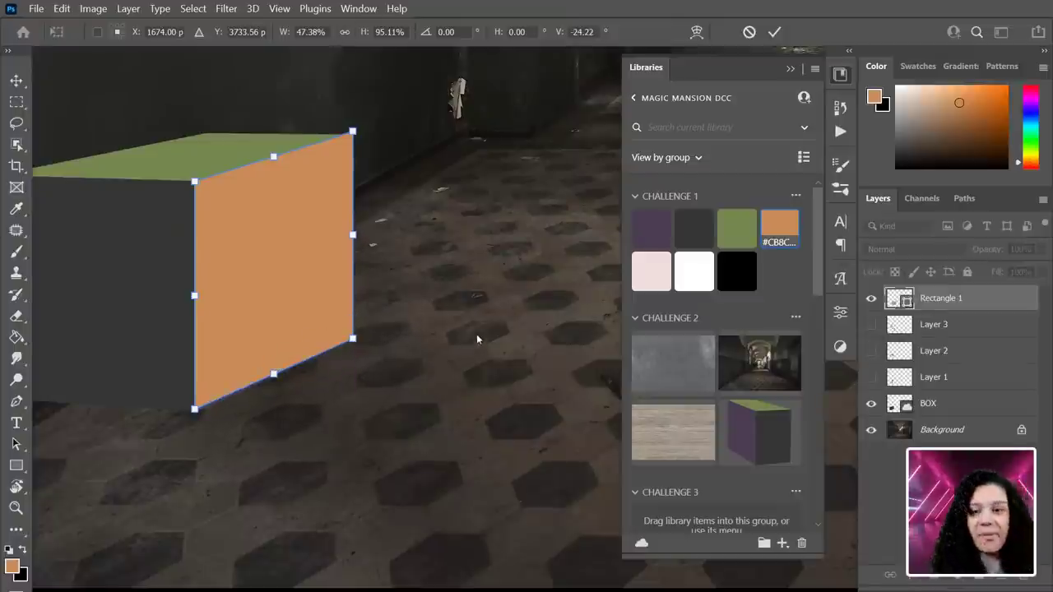
key("u")
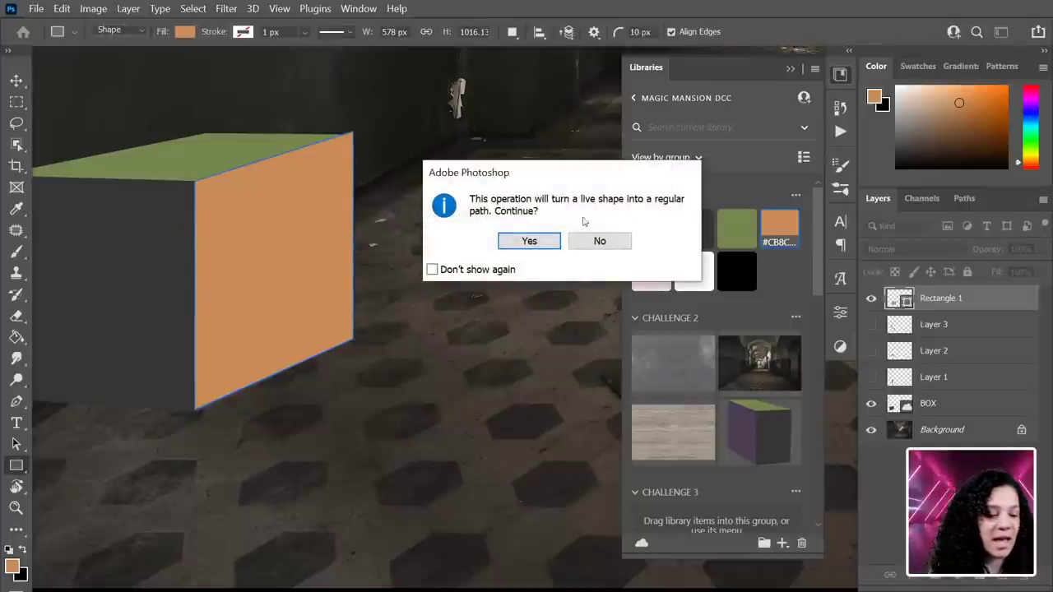
Accept converting the orange live shape to a path and make Rectangle 1 a smart object.
left_click(530, 241)
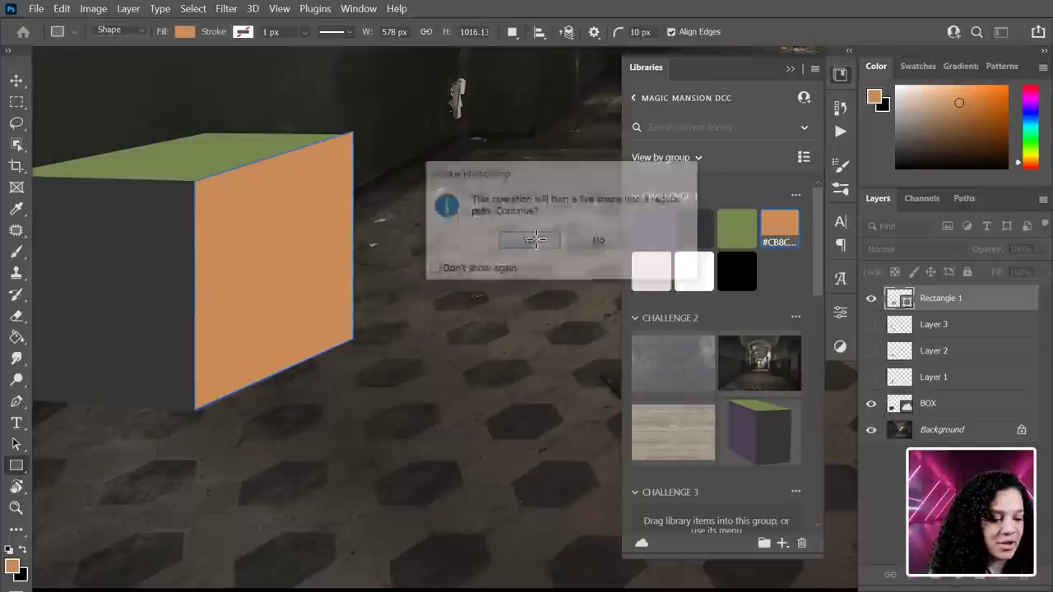
scroll(541, 240, "down", 3)
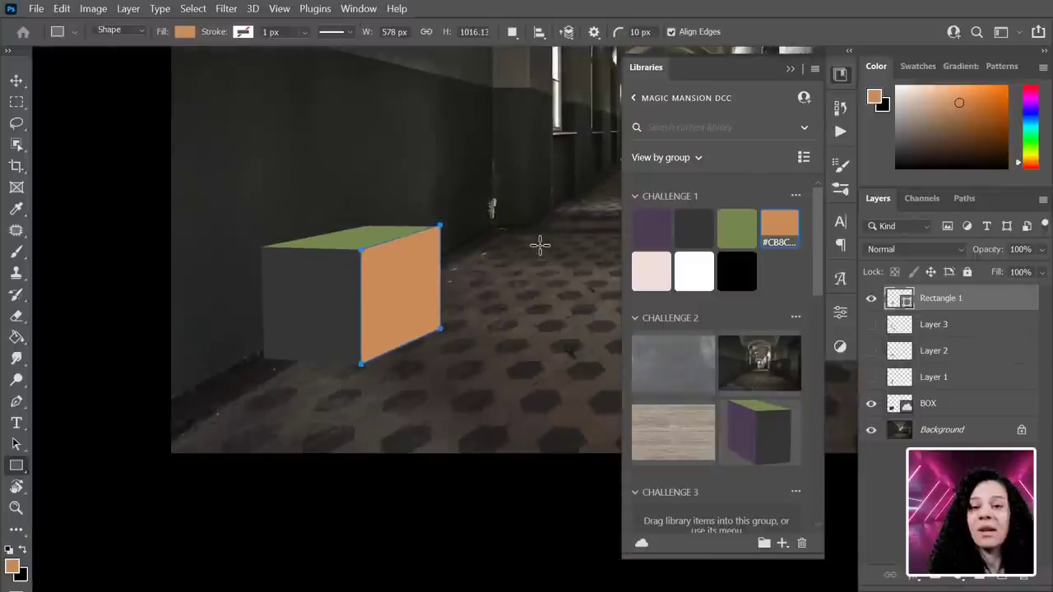
scroll(541, 252, "up", 2)
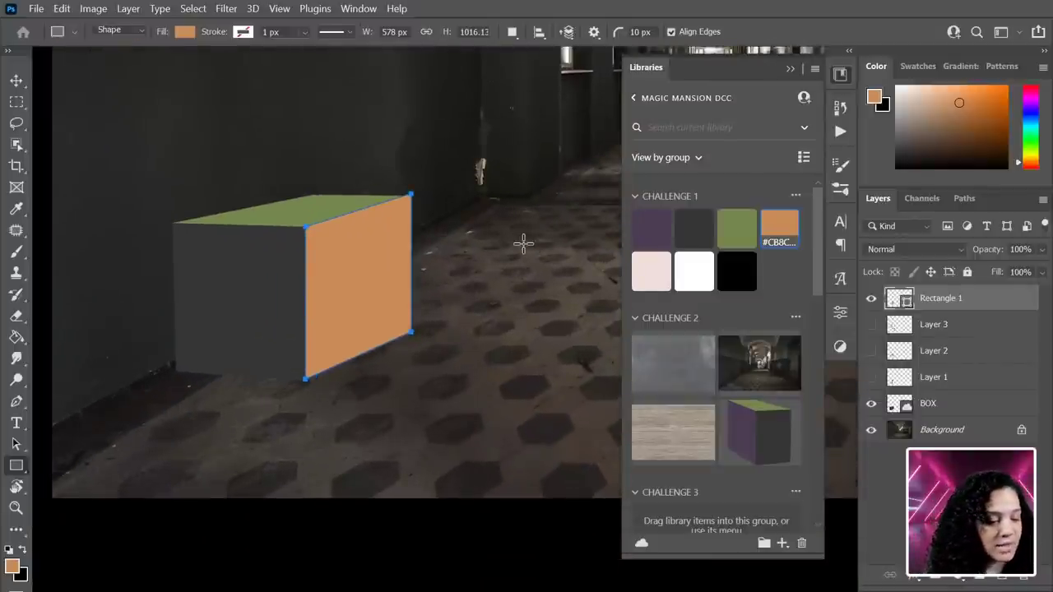
right_click(1003, 305)
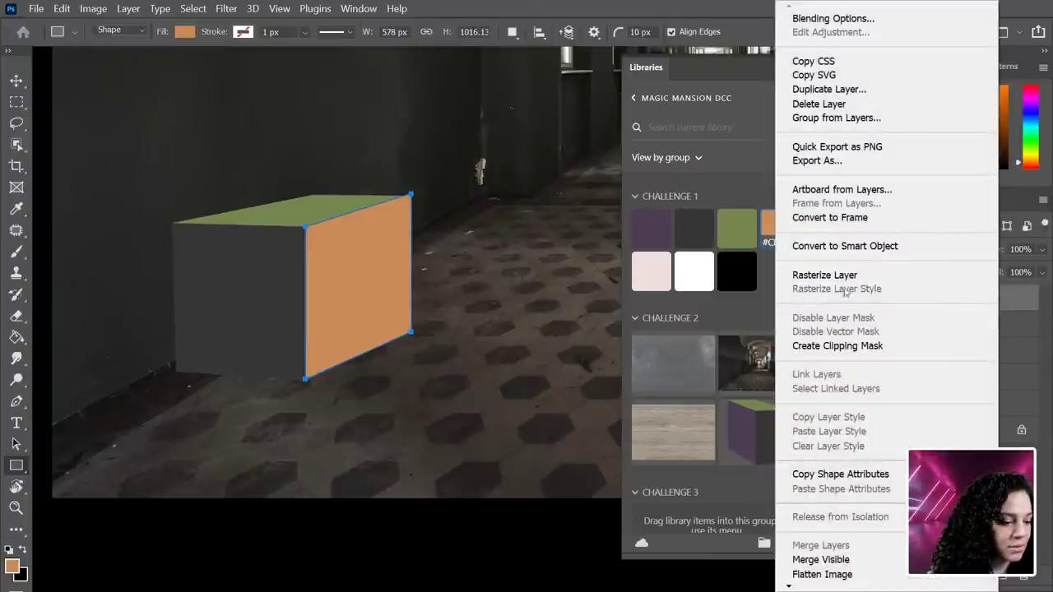
left_click(856, 249)
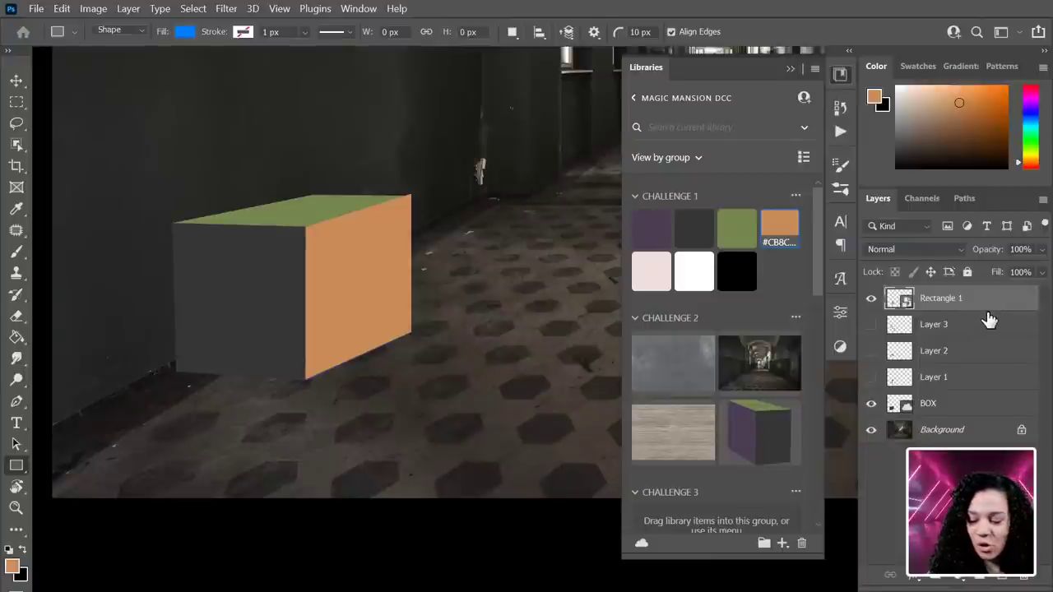
Duplicate Rectangle 1, flip the copy horizontally and widen it over the box front.
key("ctrl+j")
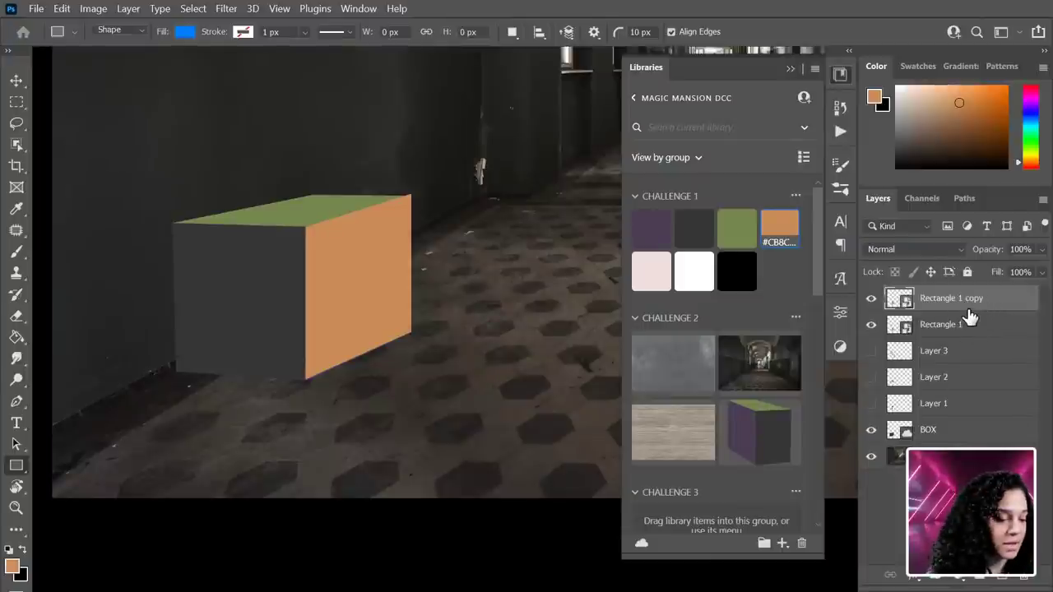
key("ctrl+t")
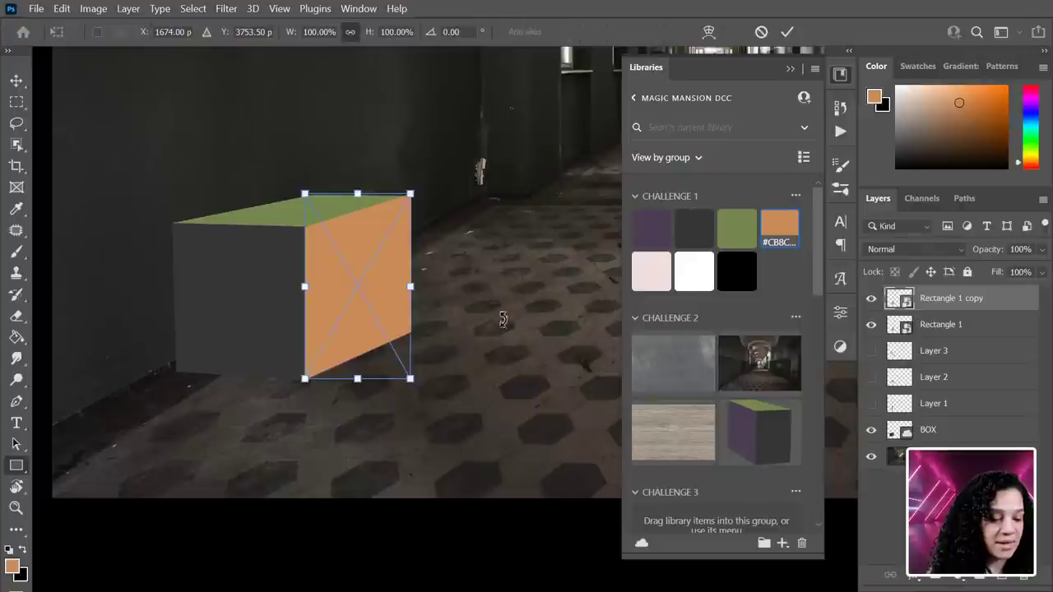
right_click(390, 302)
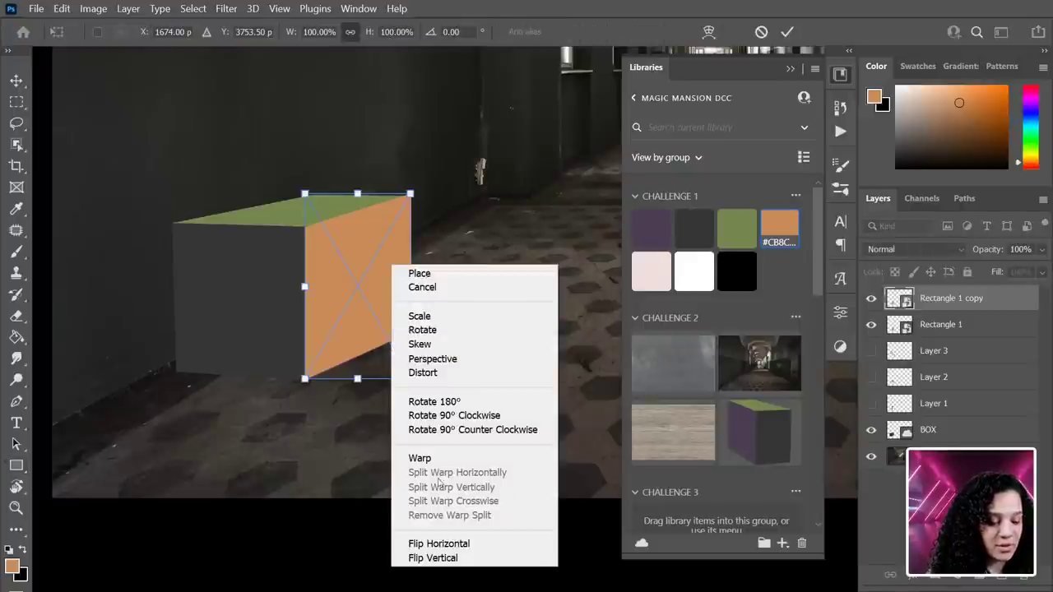
left_click(448, 539)
left_click_drag(379, 327, 281, 321)
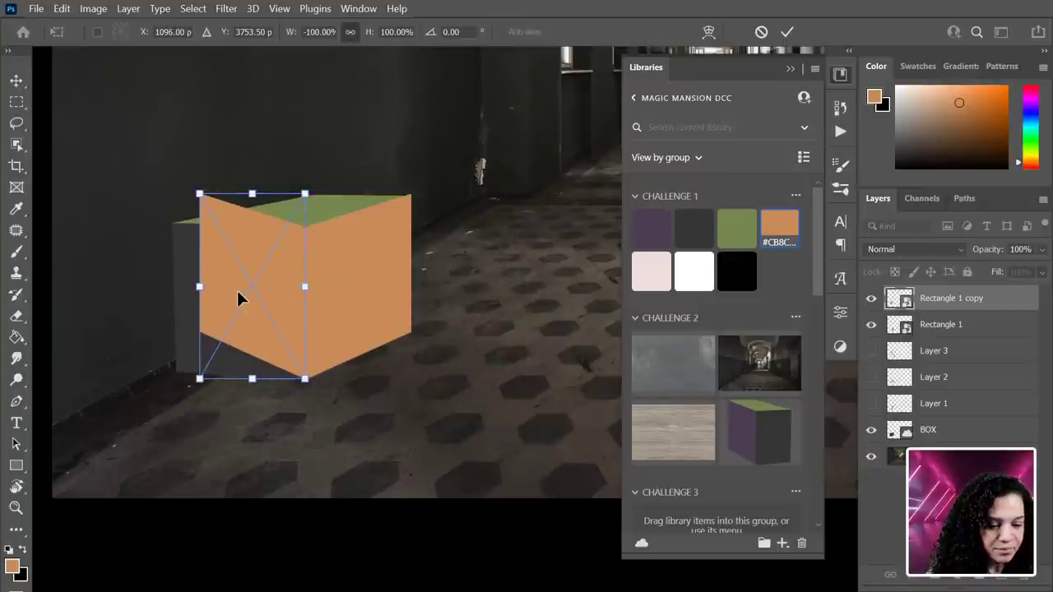
left_click_drag(200, 285, 171, 285)
Skew the mirrored face so its left edge slants down along the box front.
right_click(200, 256)
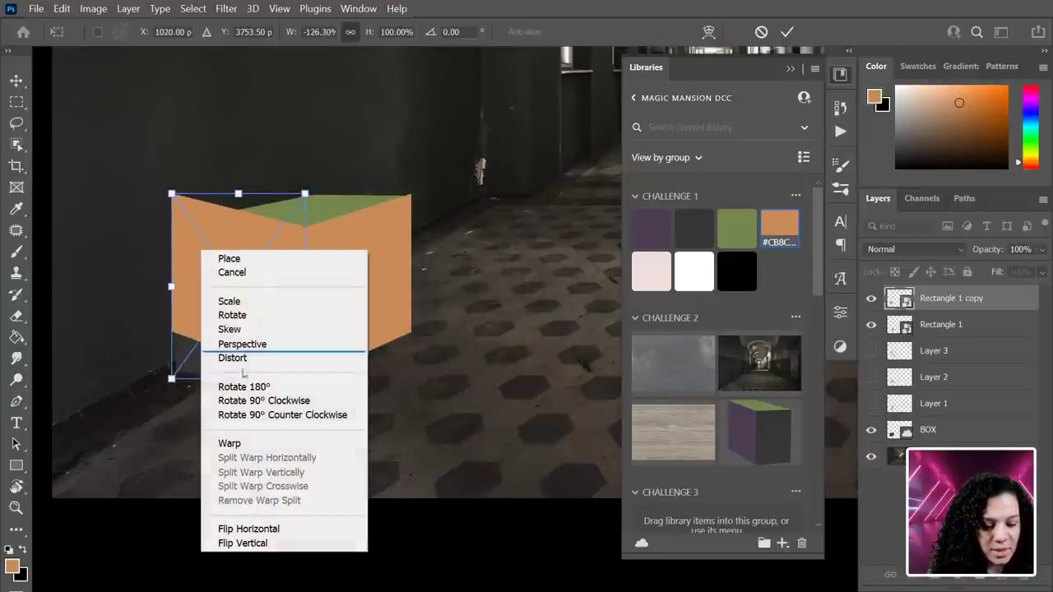
left_click(231, 330)
left_click_drag(171, 289, 171, 333)
scroll(271, 364, "up", 3)
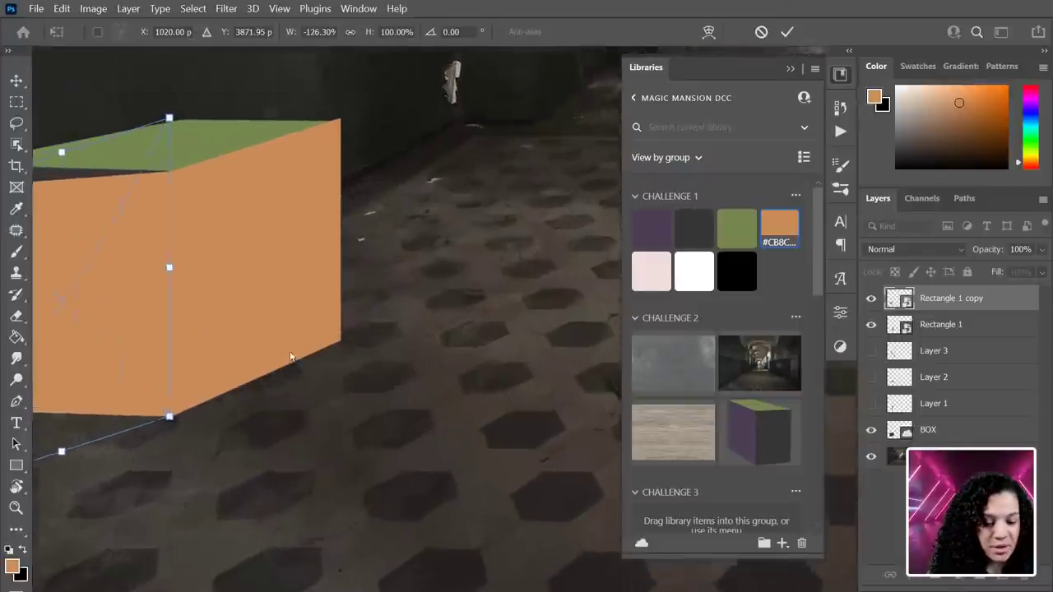
left_click_drag(423, 283, 455, 353)
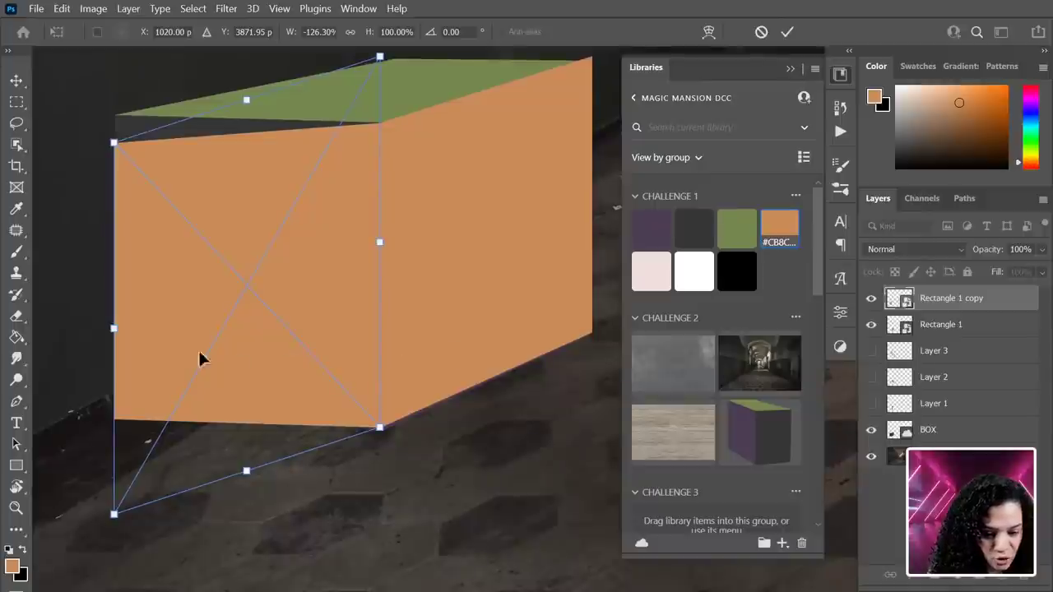
mouse_move(116, 332)
left_mouse_down()
mouse_move(131, 316)
mouse_move(127, 330)
left_mouse_up()
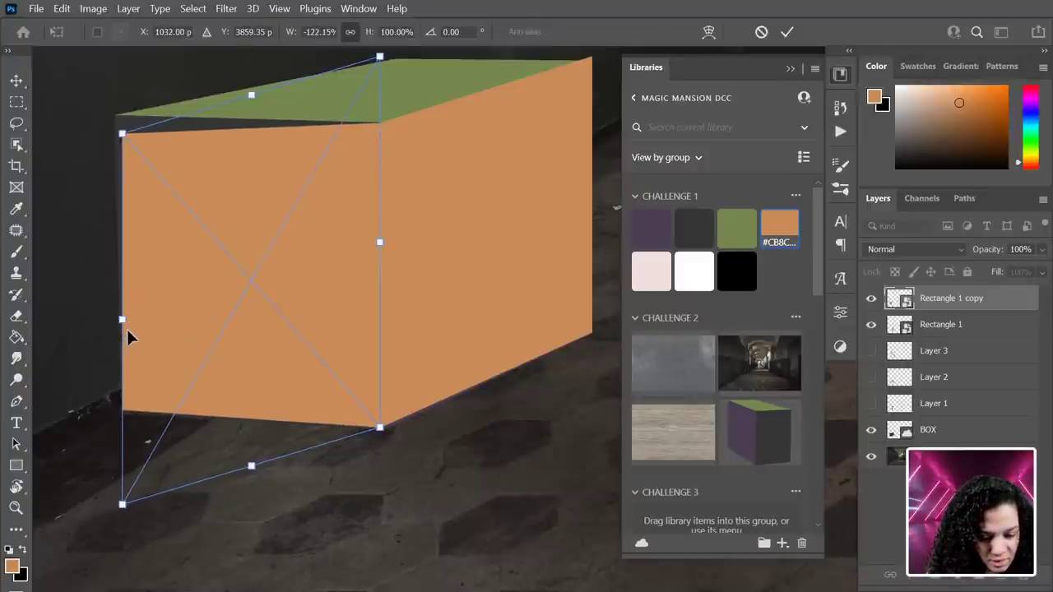
right_click(133, 320)
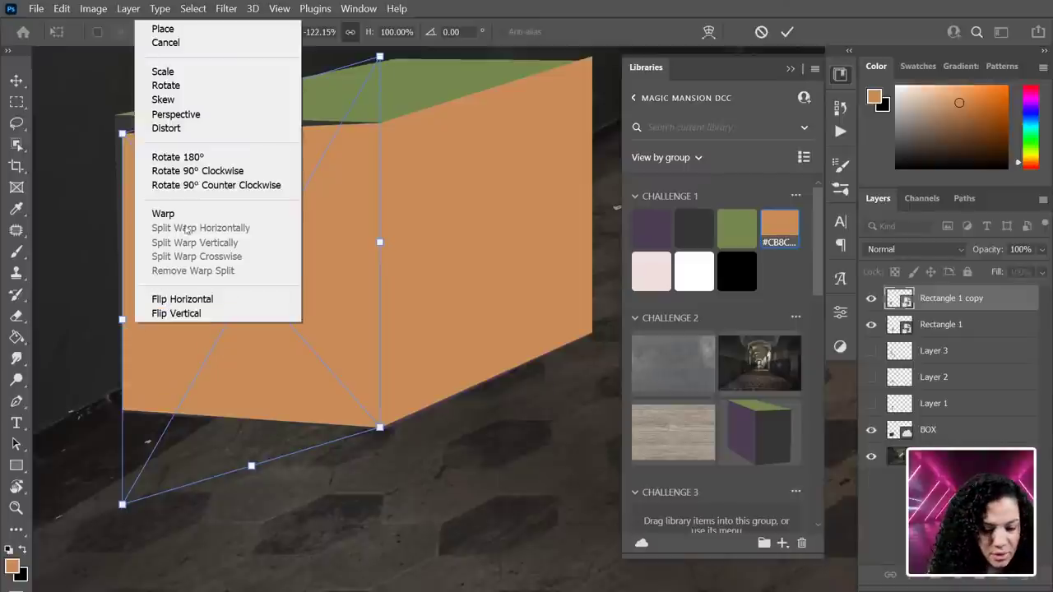
left_click(179, 100)
left_click_drag(123, 322, 124, 324)
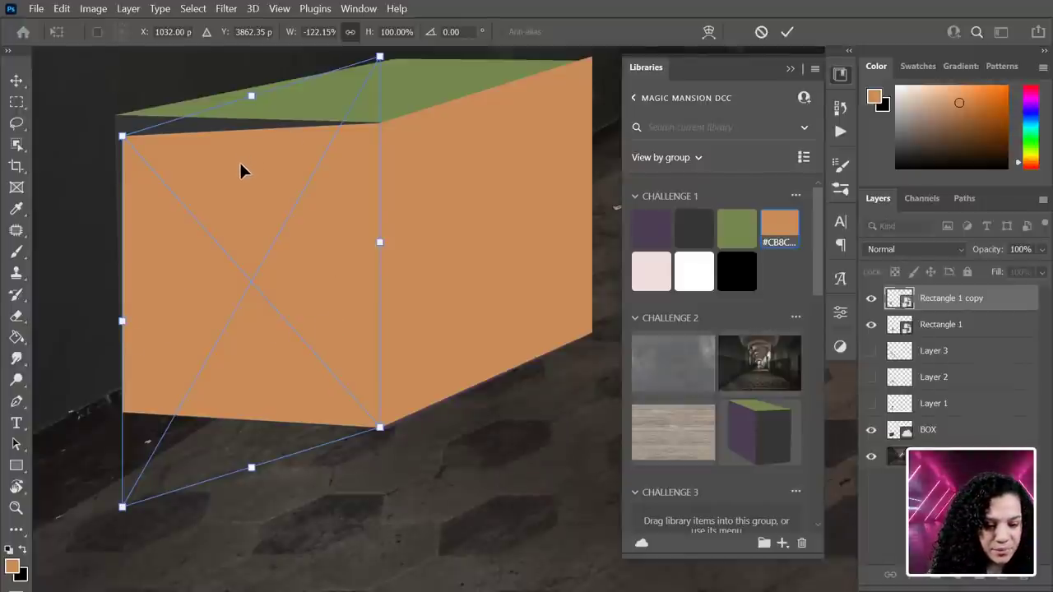
Distort the copy's top corners to meet the green top and apply the transform.
right_click(210, 190)
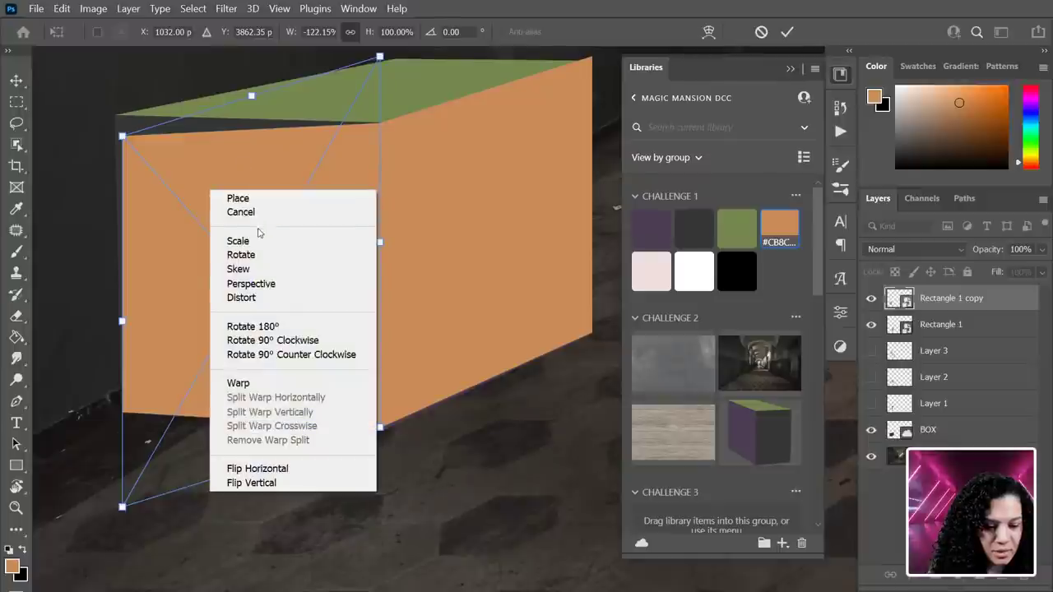
left_click(243, 298)
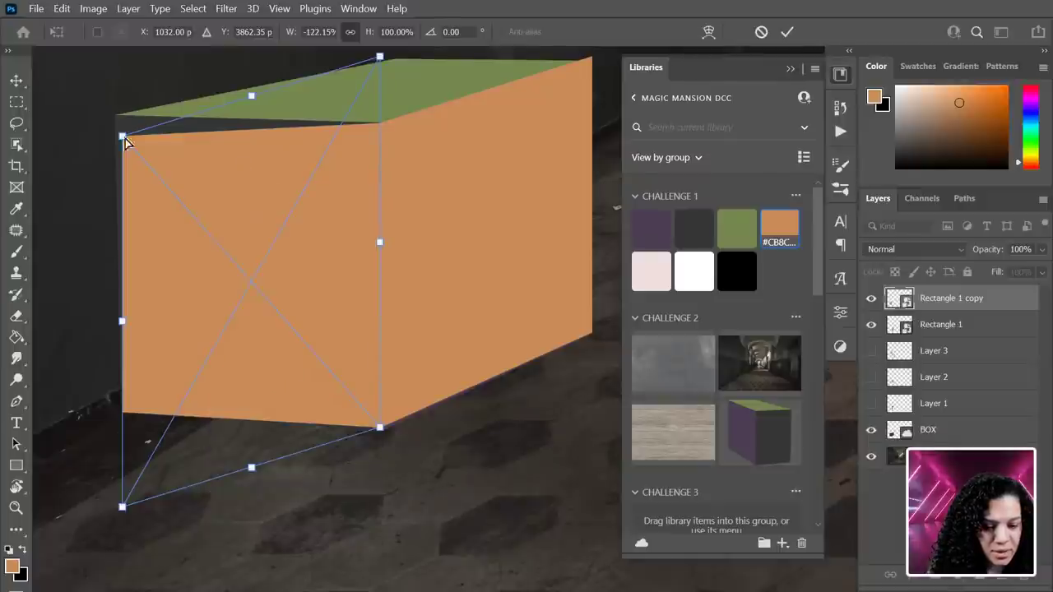
left_click_drag(127, 139, 117, 112)
left_click_drag(382, 56, 380, 167)
left_click_drag(549, 451, 409, 188)
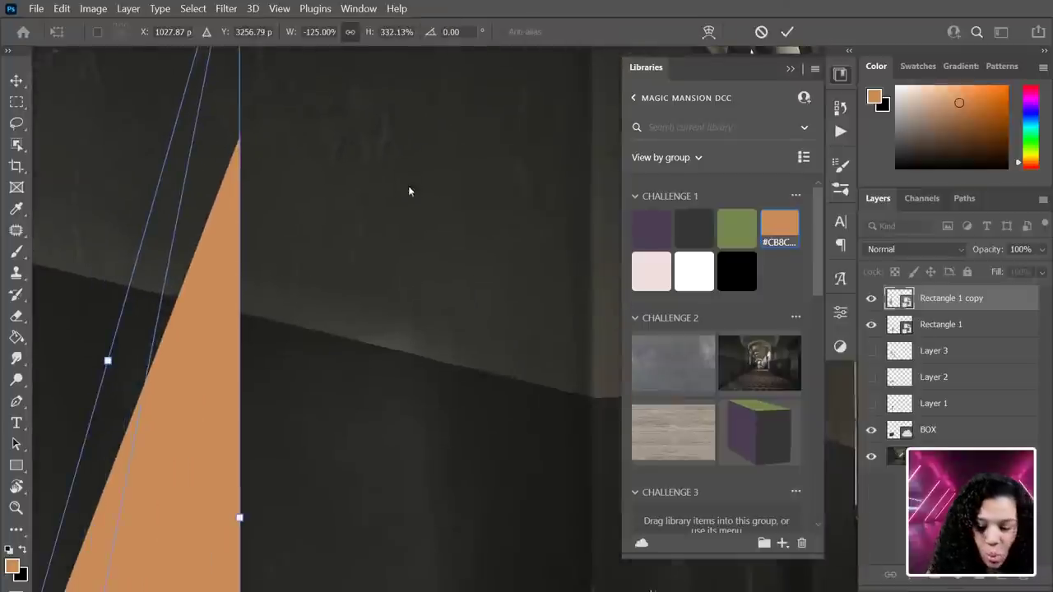
scroll(423, 202, "down", 3)
key("ctrl+z")
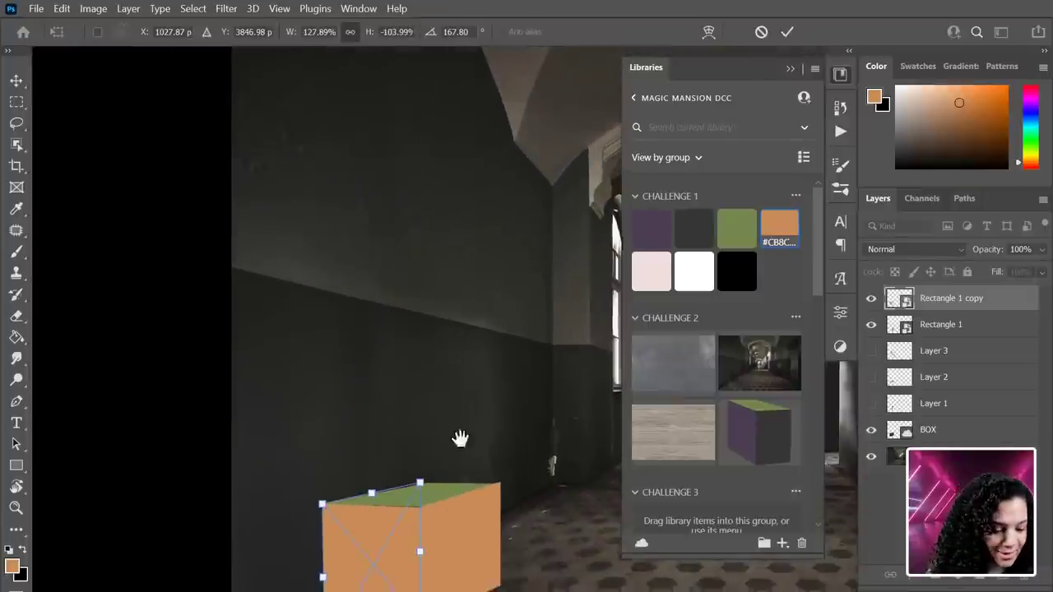
left_click_drag(460, 437, 432, 206)
scroll(432, 206, "up", 2)
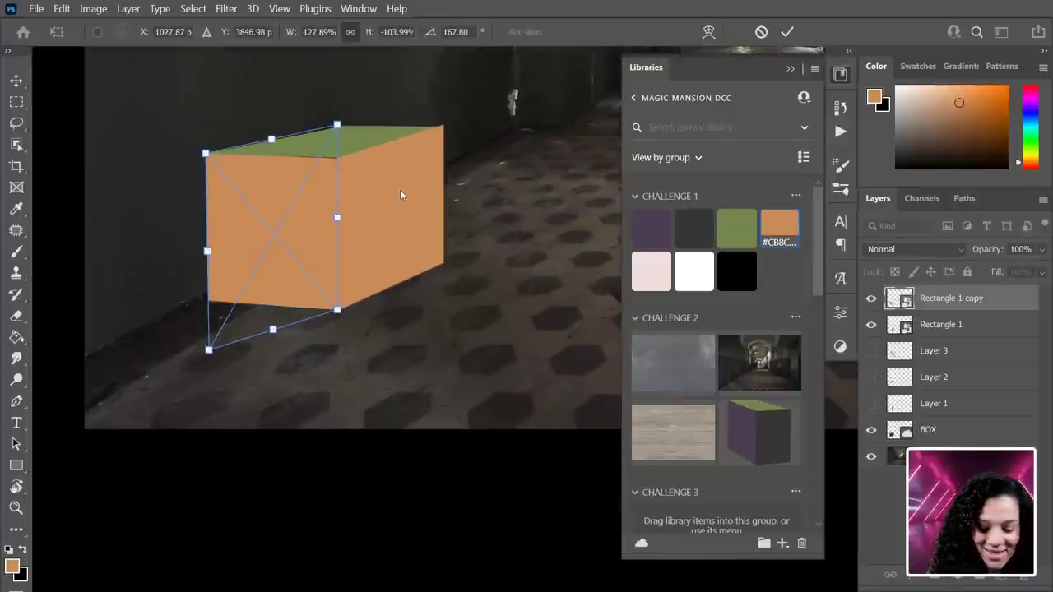
scroll(404, 195, "up", 3)
left_click_drag(284, 195, 426, 482)
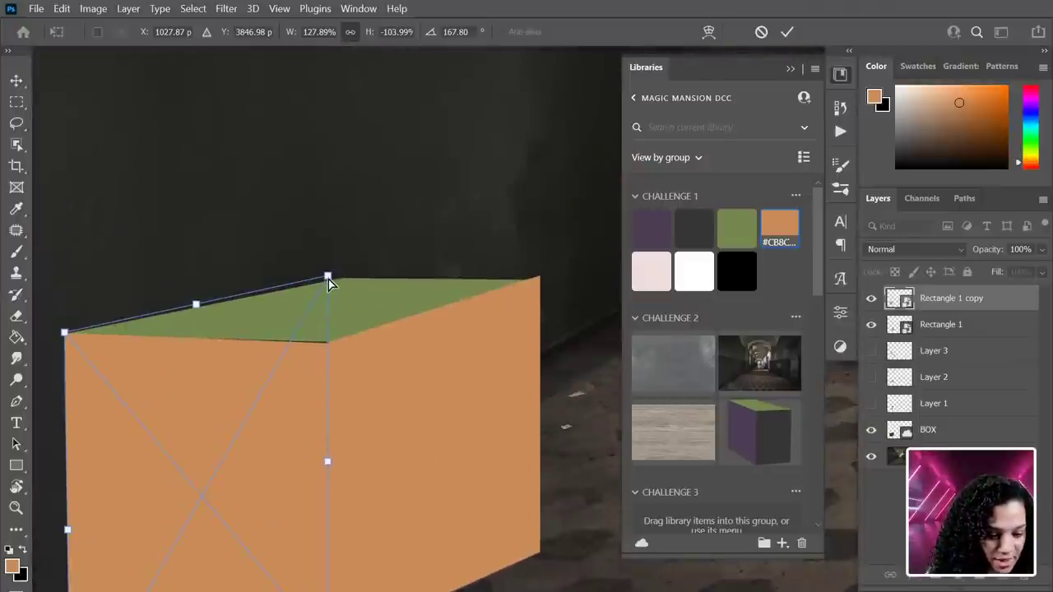
left_click_drag(327, 280, 329, 274)
key("Return")
Realign the front face's bottom corner with the floor edge and apply the transform.
scroll(580, 325, "down", 3)
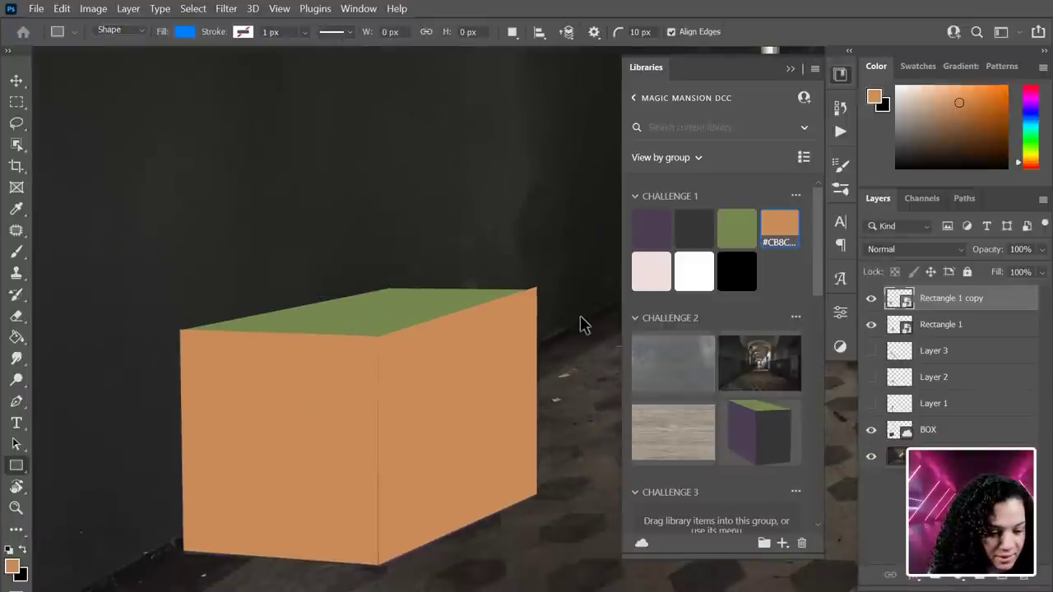
scroll(580, 325, "up", 4)
left_click_drag(409, 508, 407, 248)
key("ctrl+t")
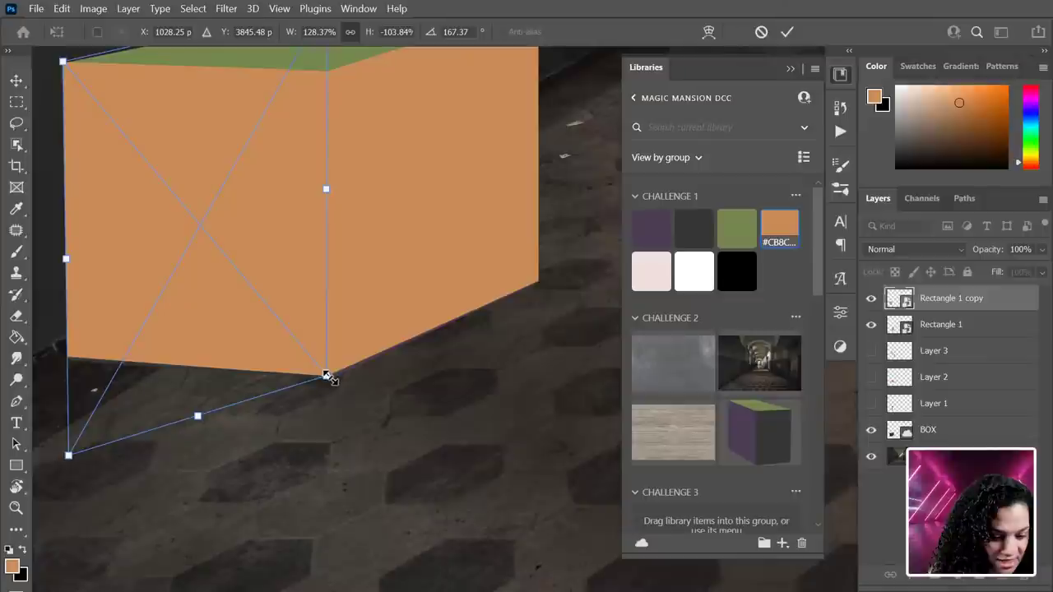
left_click_drag(326, 381, 327, 377)
key("ctrl+plus")
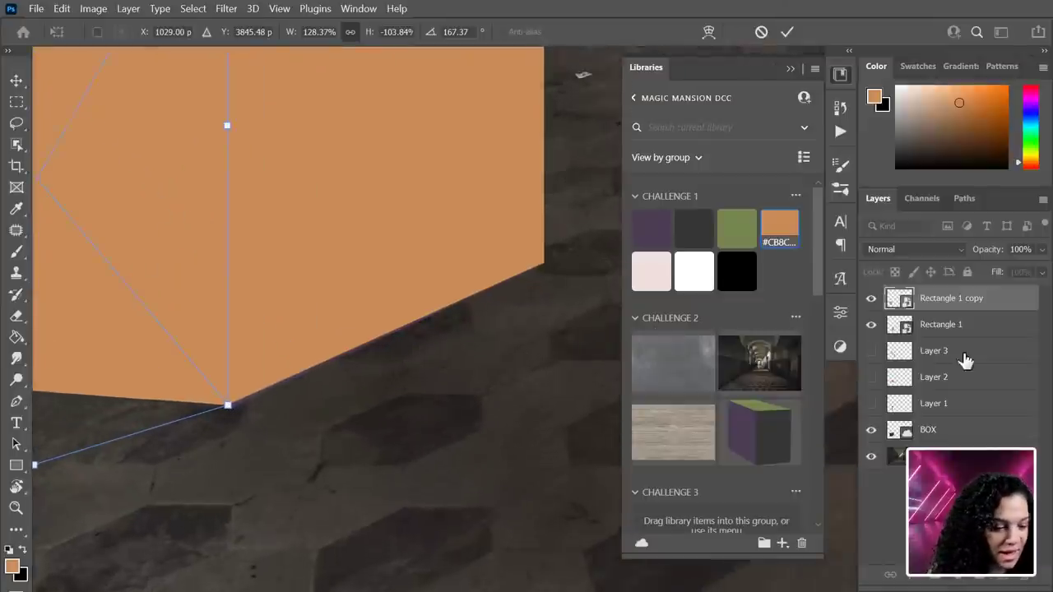
key("ctrl+0")
key("Return")
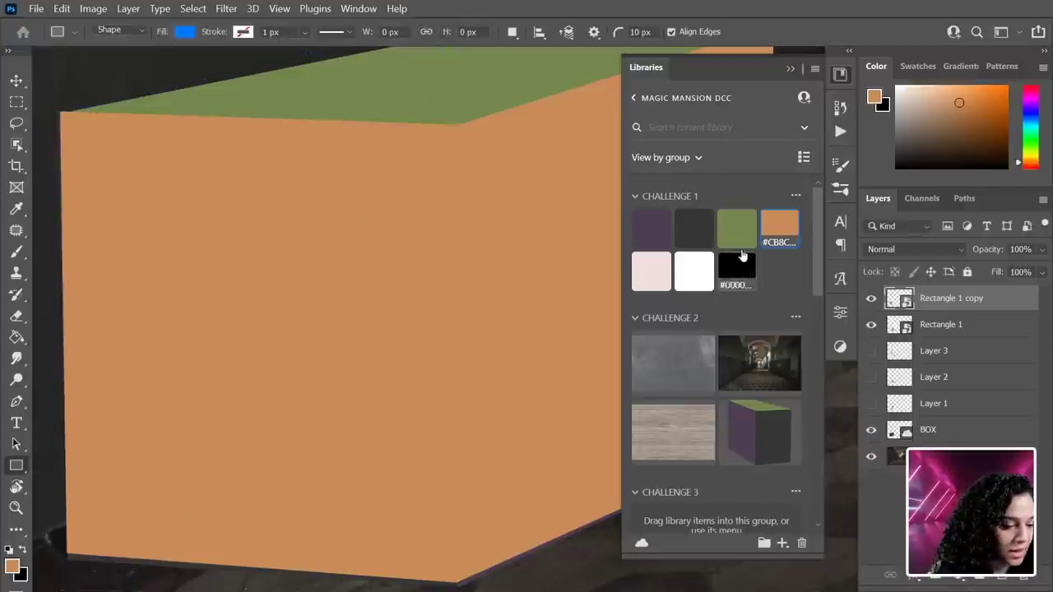
Cancel the Layer Style dialog and delete the orange Rectangle 1 copy.
double_click(1000, 299)
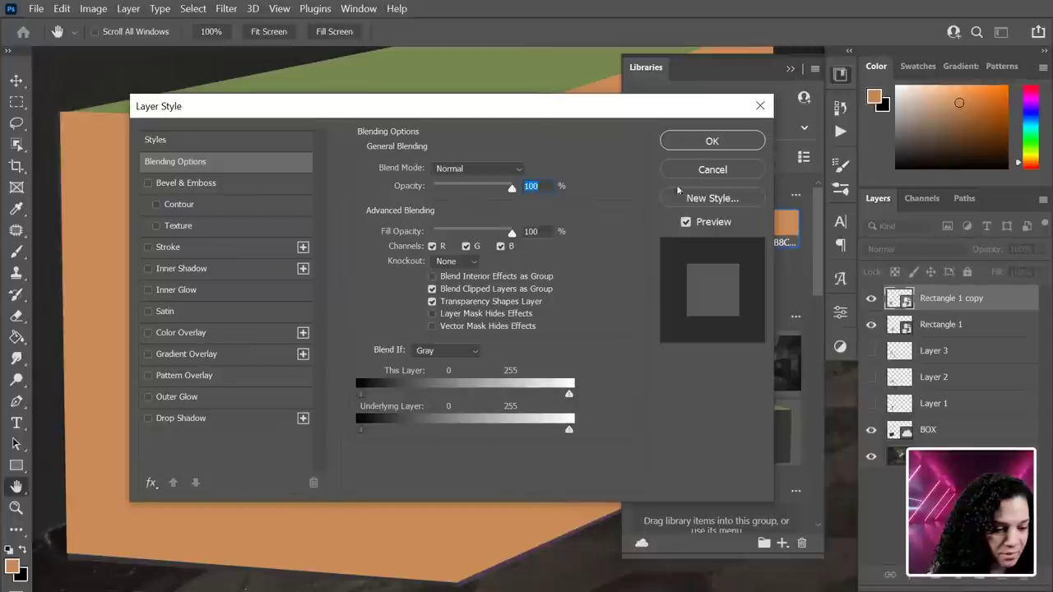
left_click(713, 169)
key("Delete")
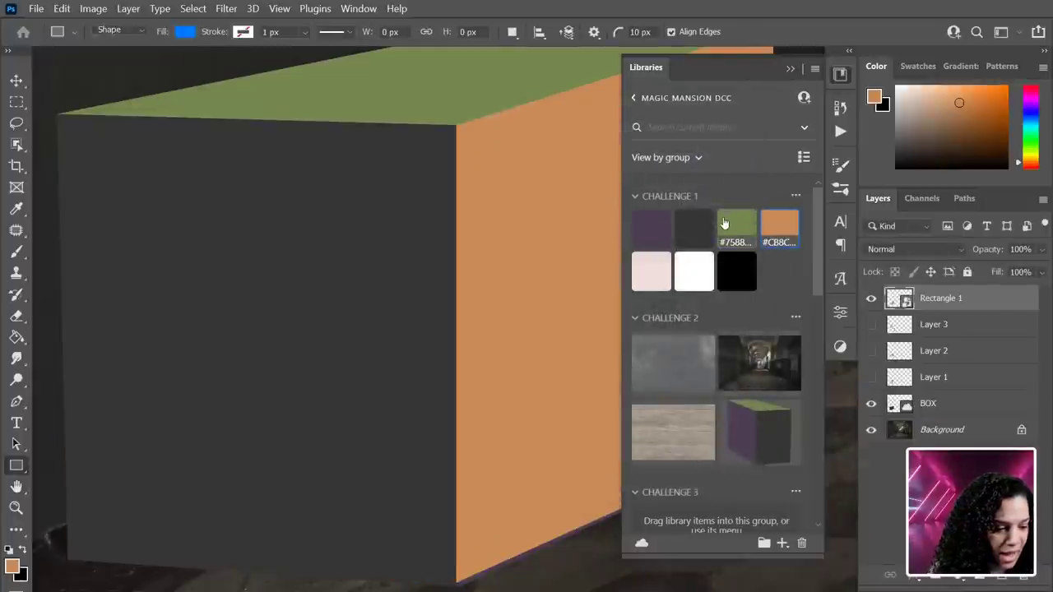
key("ctrl+minus")
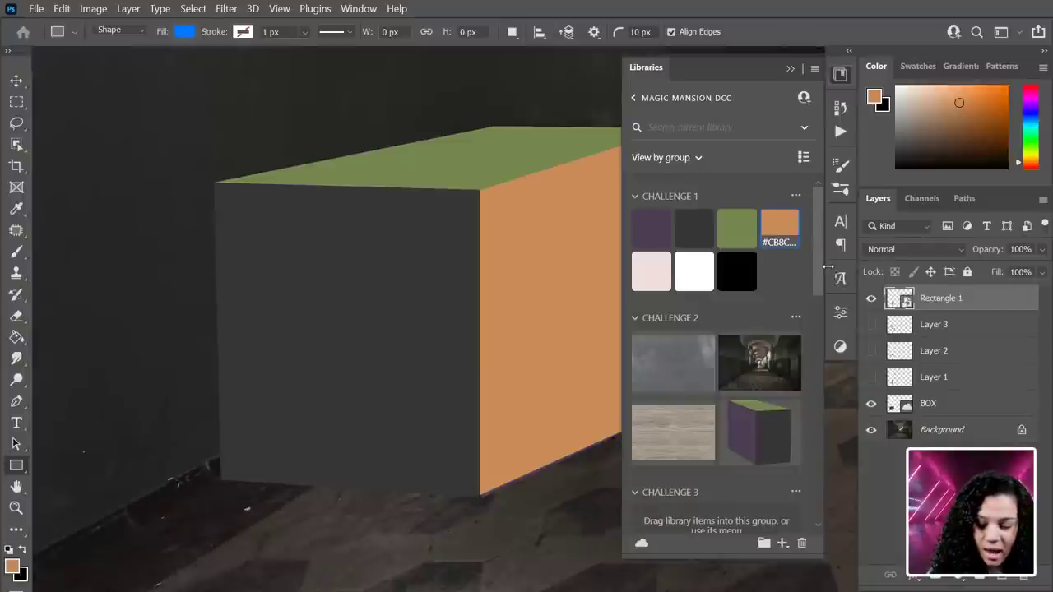
Create a fresh Rectangle 1 copy of the orange side face under Free Transform.
key("ctrl+j")
key("ctrl+z")
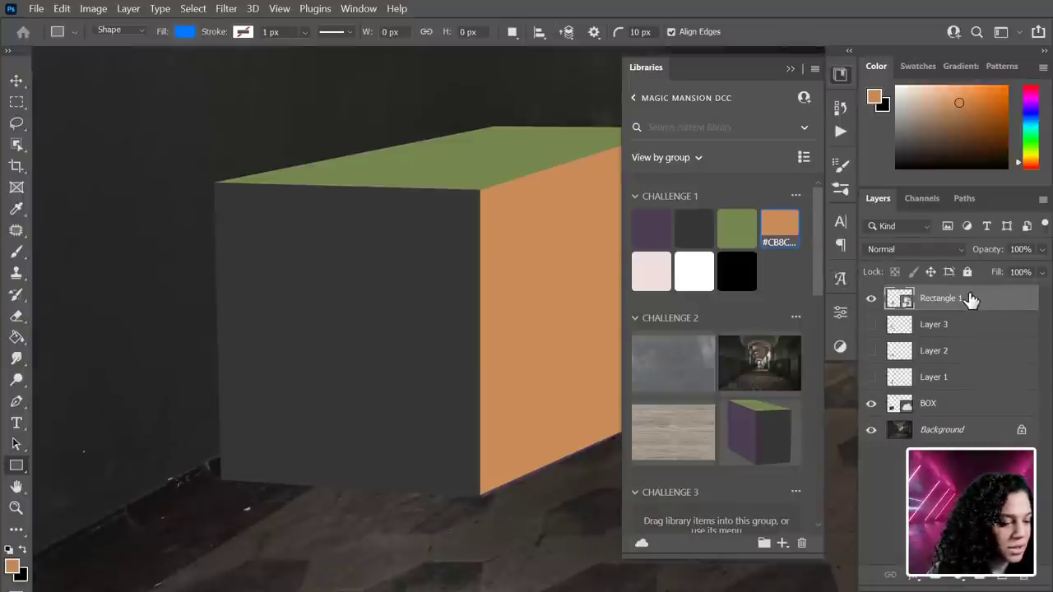
key("ctrl+t")
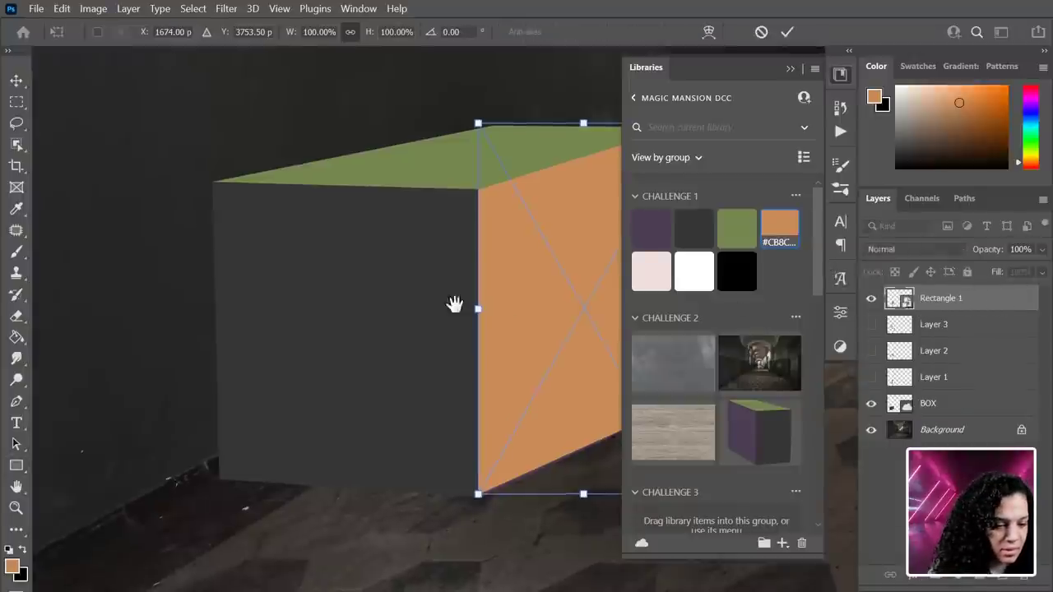
left_click_drag(454, 305, 238, 308)
key("Return")
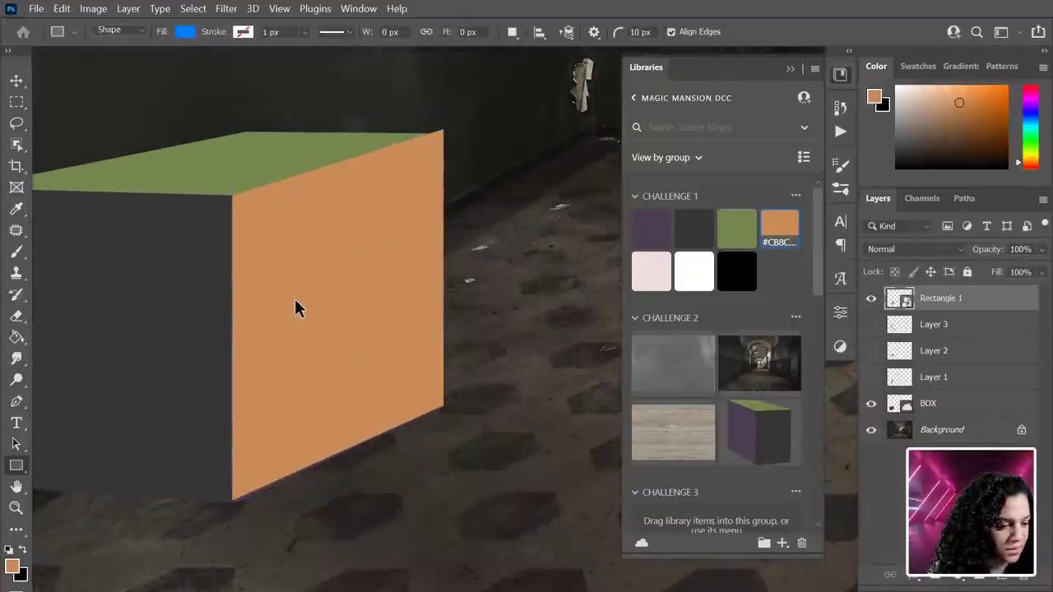
key("ctrl+t")
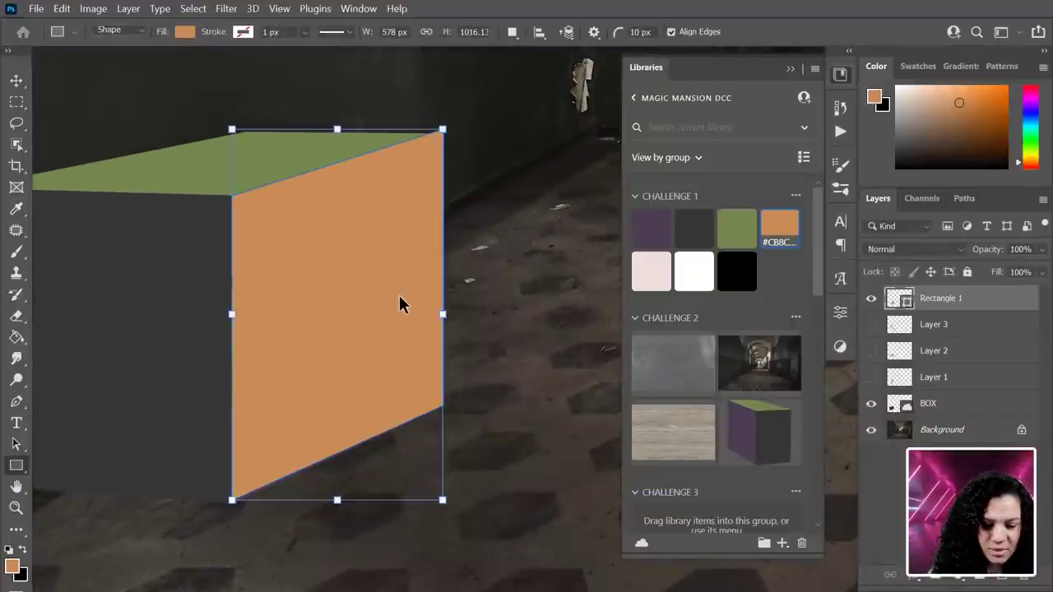
key("Return")
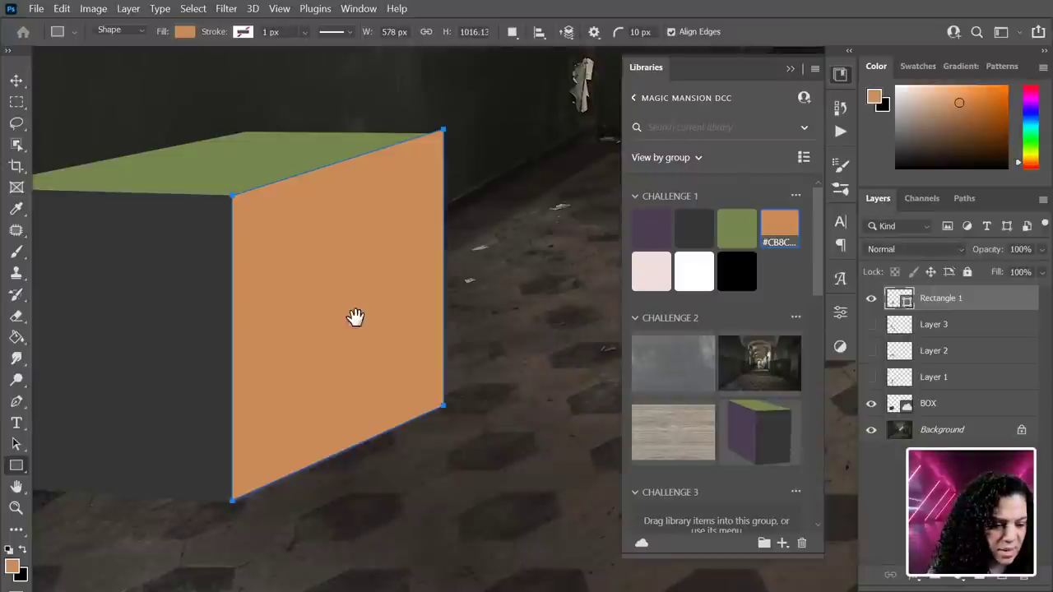
left_click_drag(355, 318, 423, 328)
key("ctrl+j")
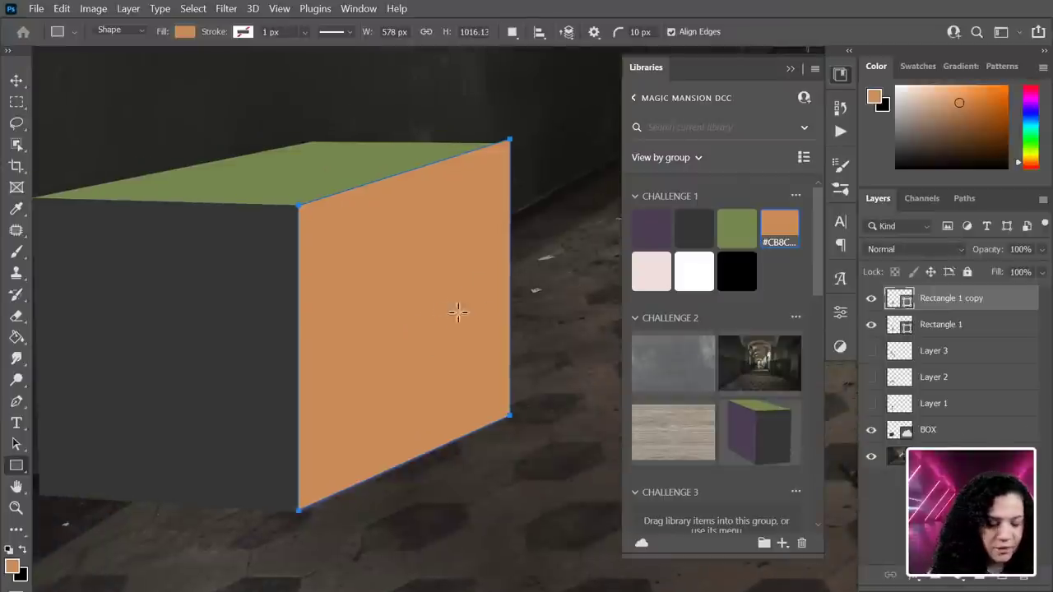
key("ctrl+t")
Flip the new copy horizontally and move it left over the box front.
right_click(418, 316)
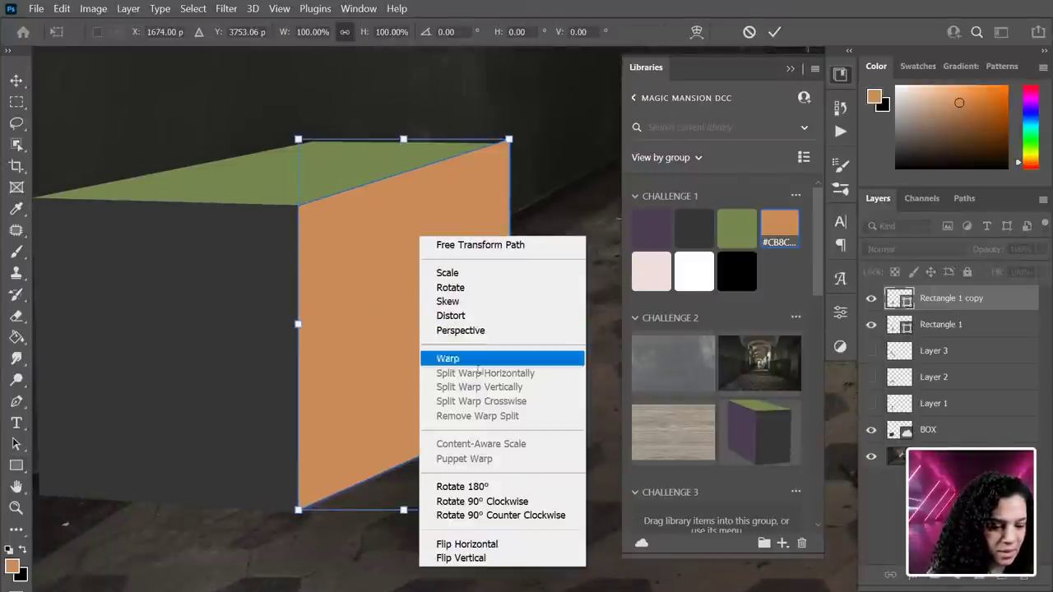
left_click(457, 543)
left_click_drag(379, 383, 220, 401)
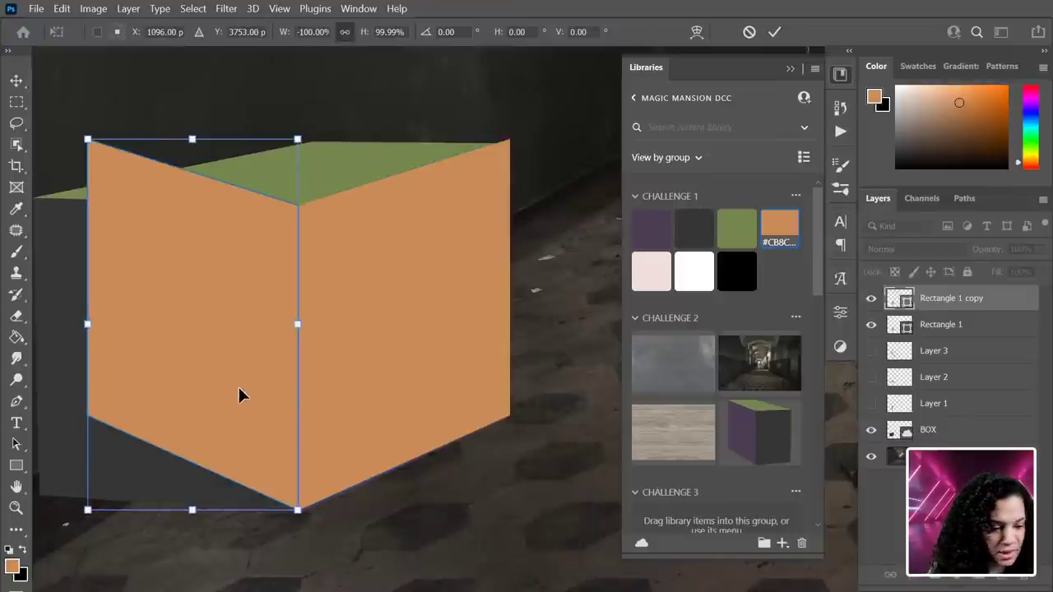
key("Return")
Fill the copy with the library's light pink swatch and nudge it into place.
left_click(654, 238)
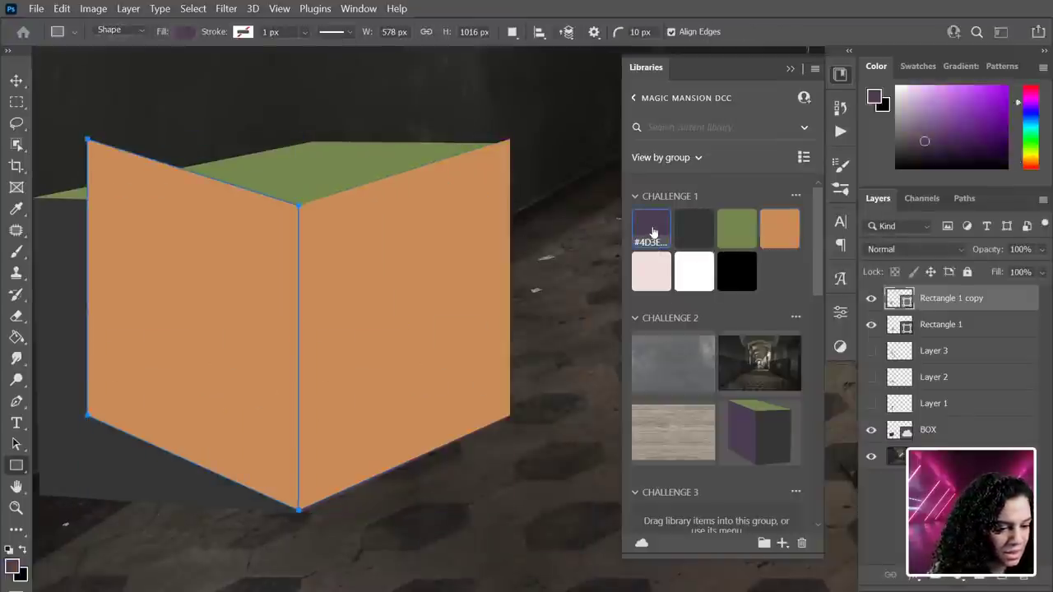
left_click_drag(113, 310, 218, 298)
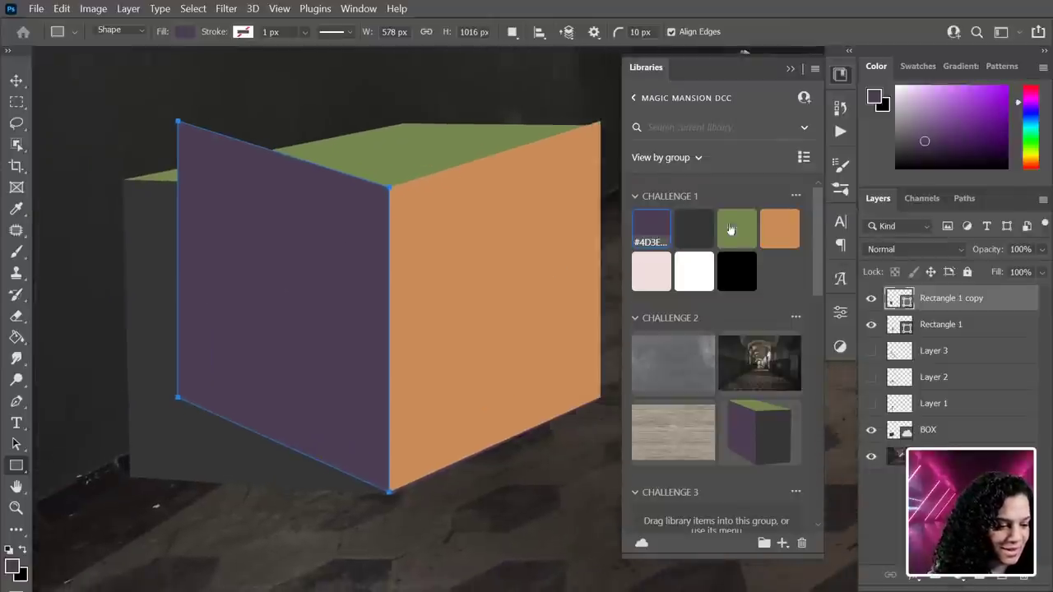
left_click(661, 275)
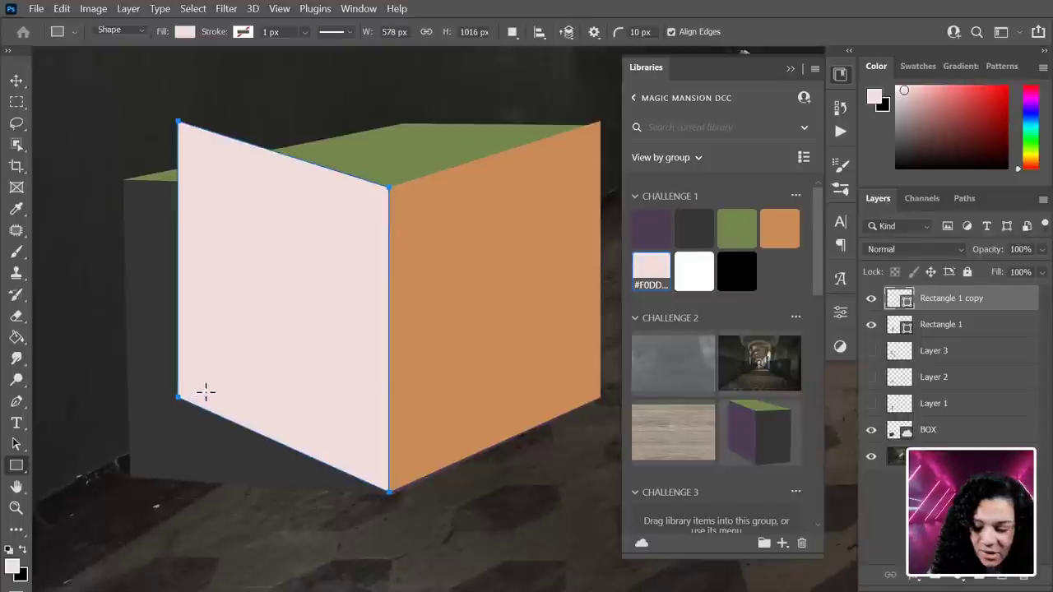
mouse_move(181, 404)
left_mouse_down()
mouse_move(159, 419)
mouse_move(183, 388)
left_mouse_up()
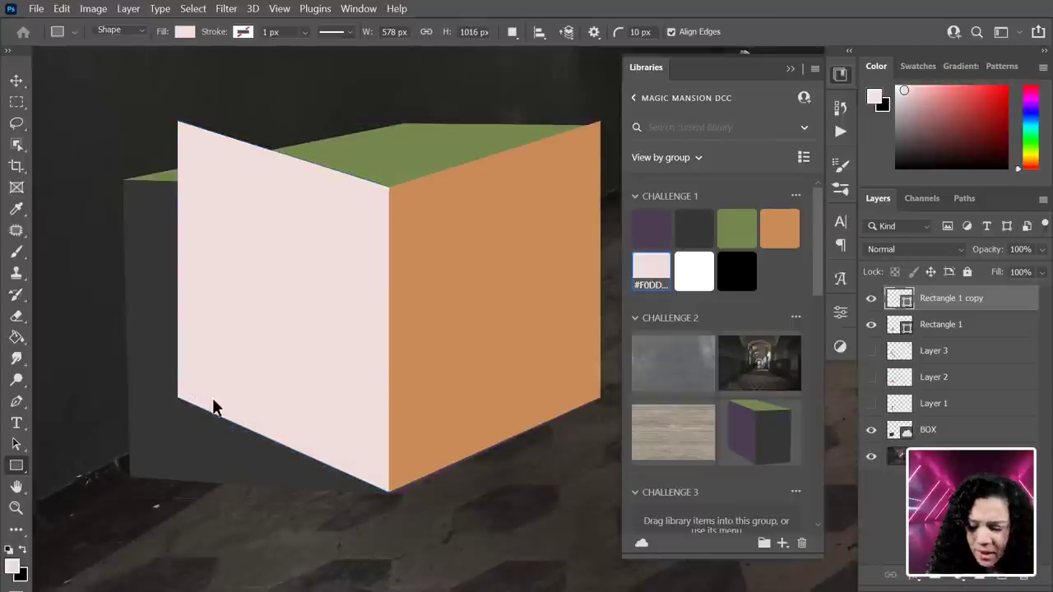
key("ctrl+t")
Distort the pink face's corners onto the box front, meeting the green top and orange side.
right_click(212, 408)
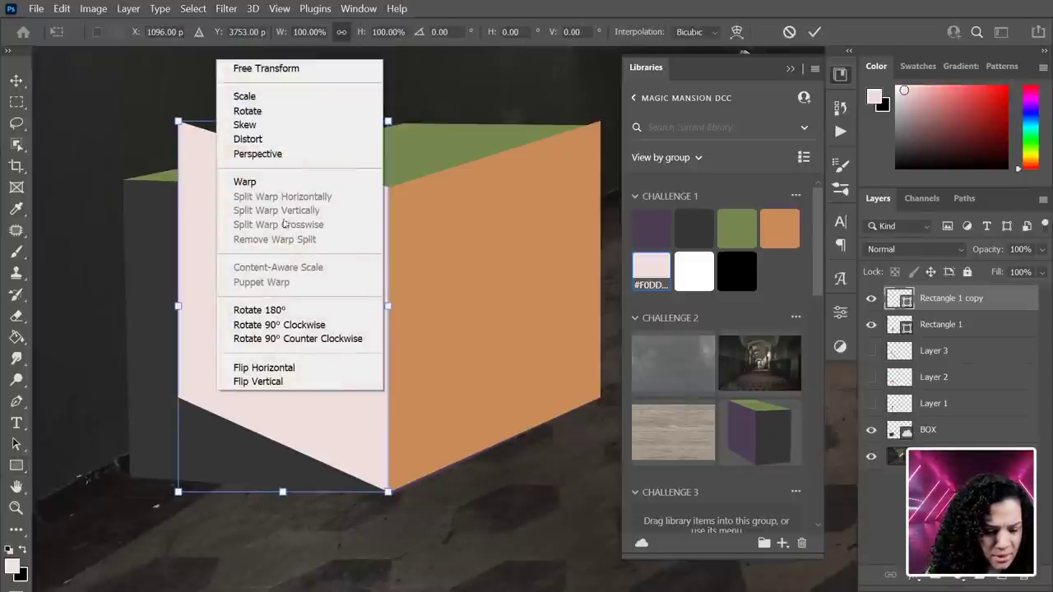
left_click(243, 139)
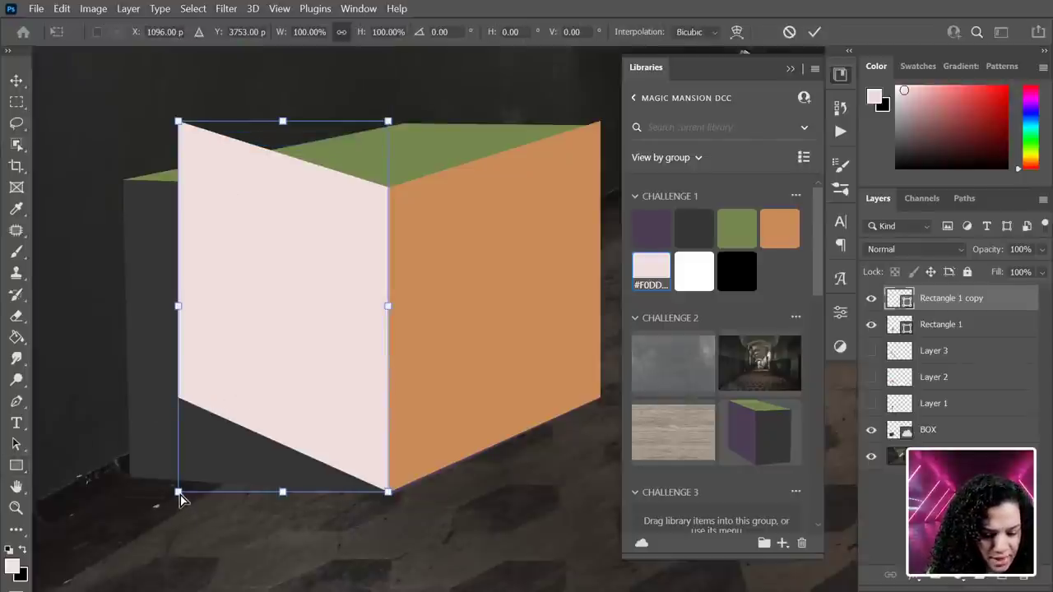
left_click_drag(177, 492, 127, 585)
key("ctrl+z")
left_click_drag(129, 566, 108, 565)
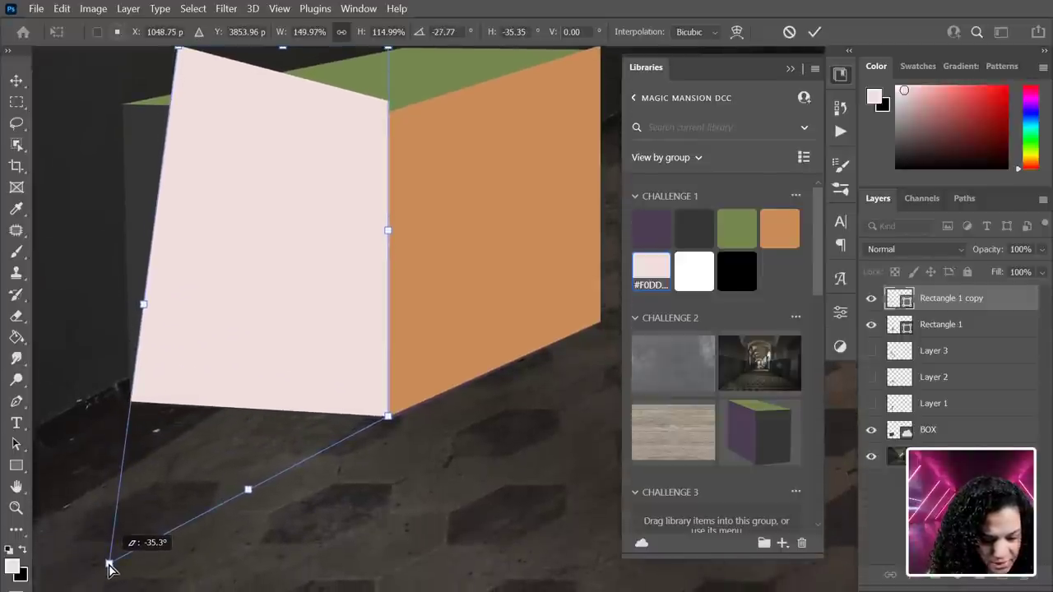
scroll(258, 377, "up", 5)
left_click_drag(174, 211, 120, 269)
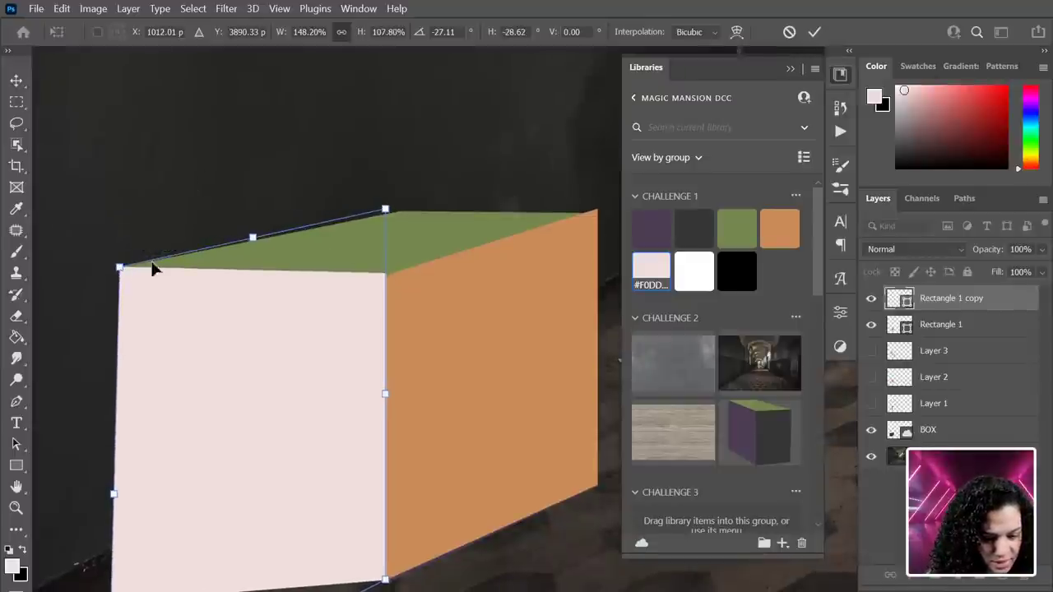
left_click_drag(384, 214, 385, 216)
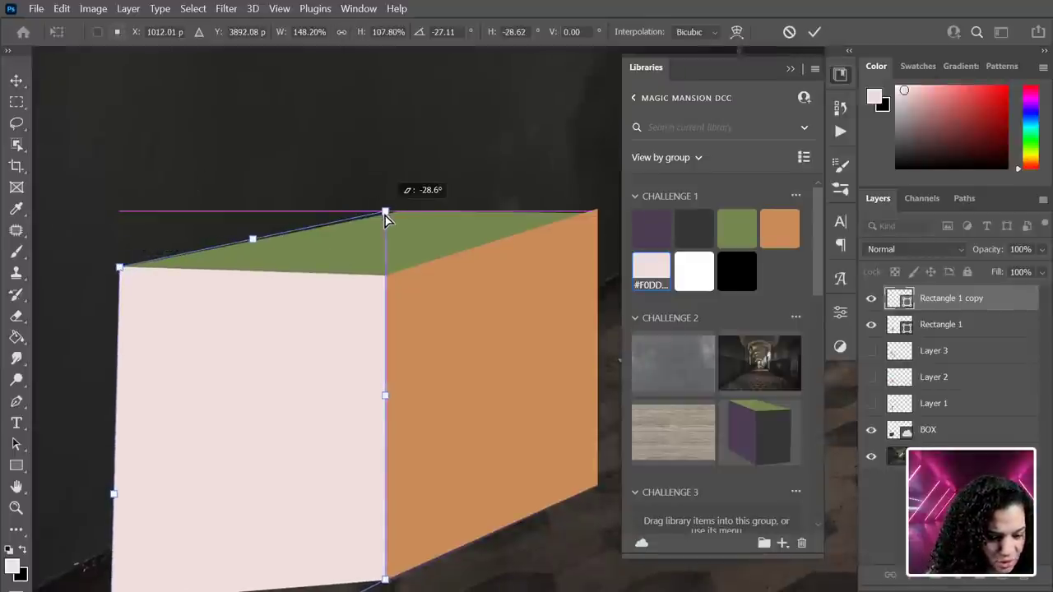
scroll(334, 310, "down", 7)
left_click_drag(164, 499, 186, 439)
scroll(237, 372, "up", 7)
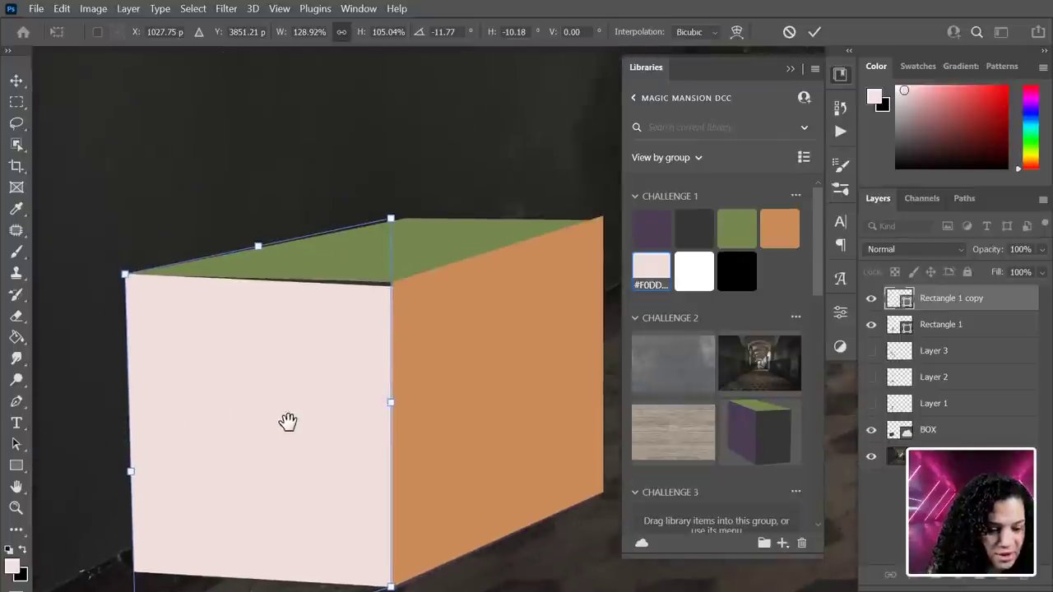
left_click_drag(391, 220, 392, 218)
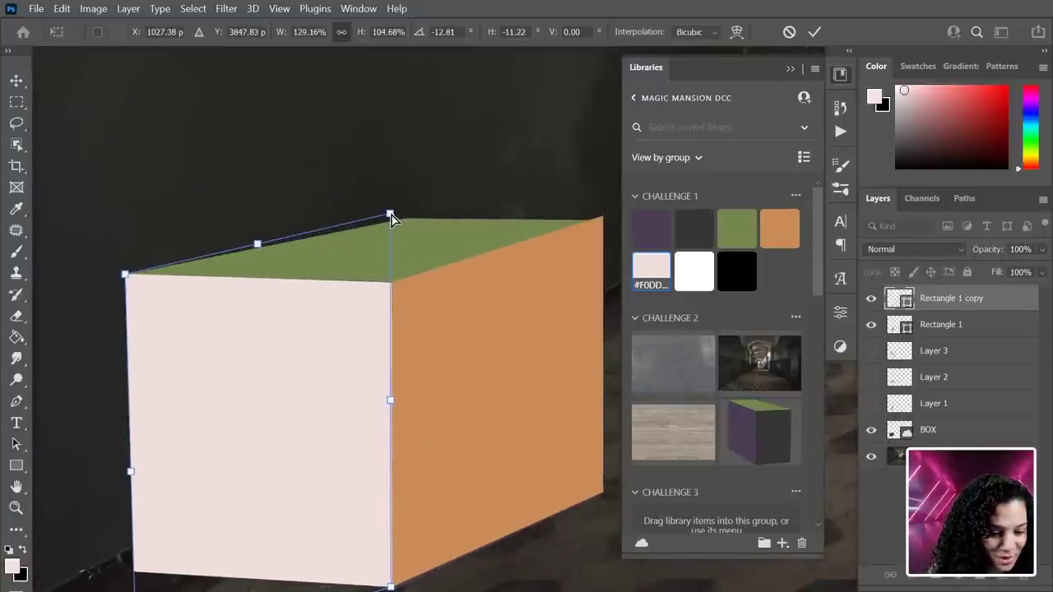
key("Return")
Add a new empty layer, Layer 4, at the top of the stack.
key("ctrl+minus")
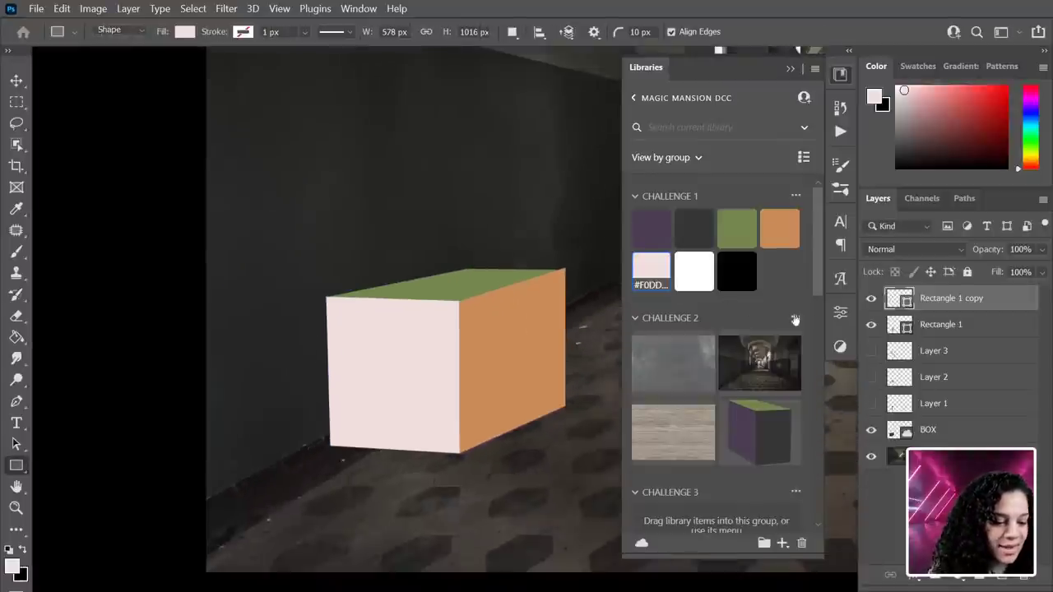
key("ctrl+plus")
key("ctrl+plus")
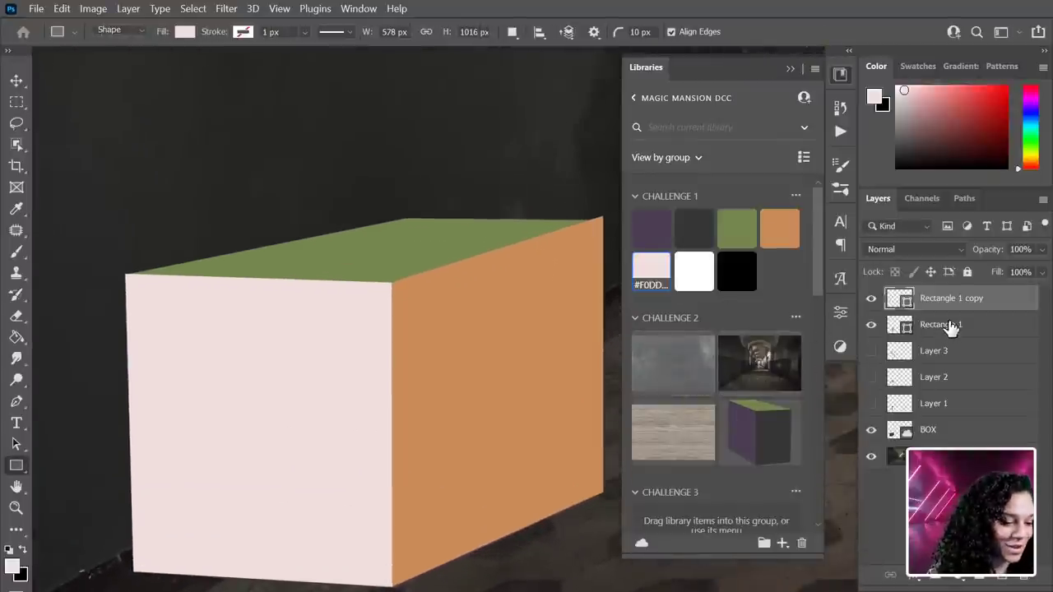
left_click_drag(435, 349, 376, 357)
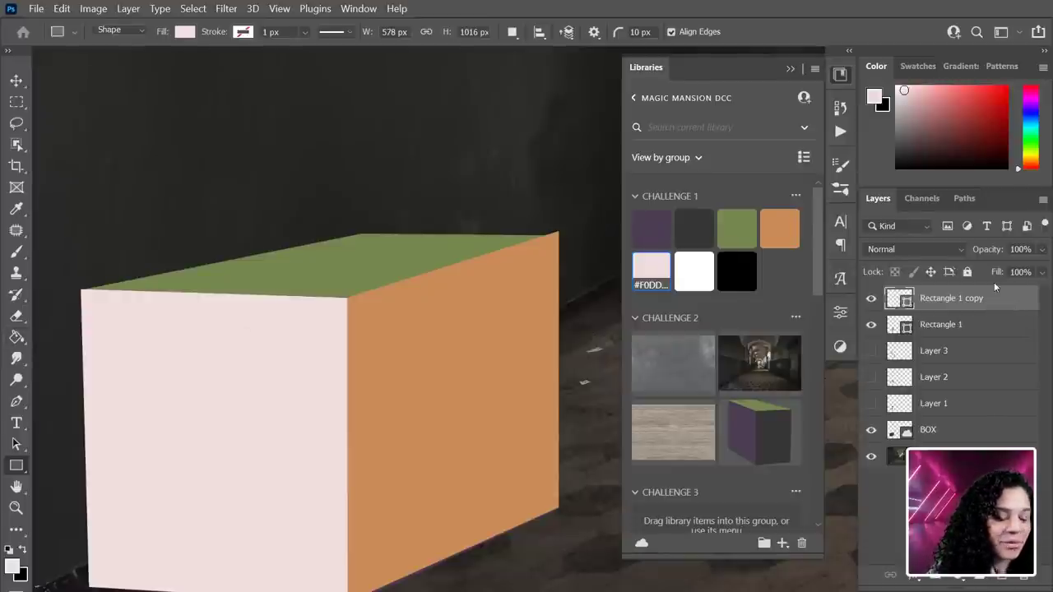
key("ctrl+shift+n")
key("Return")
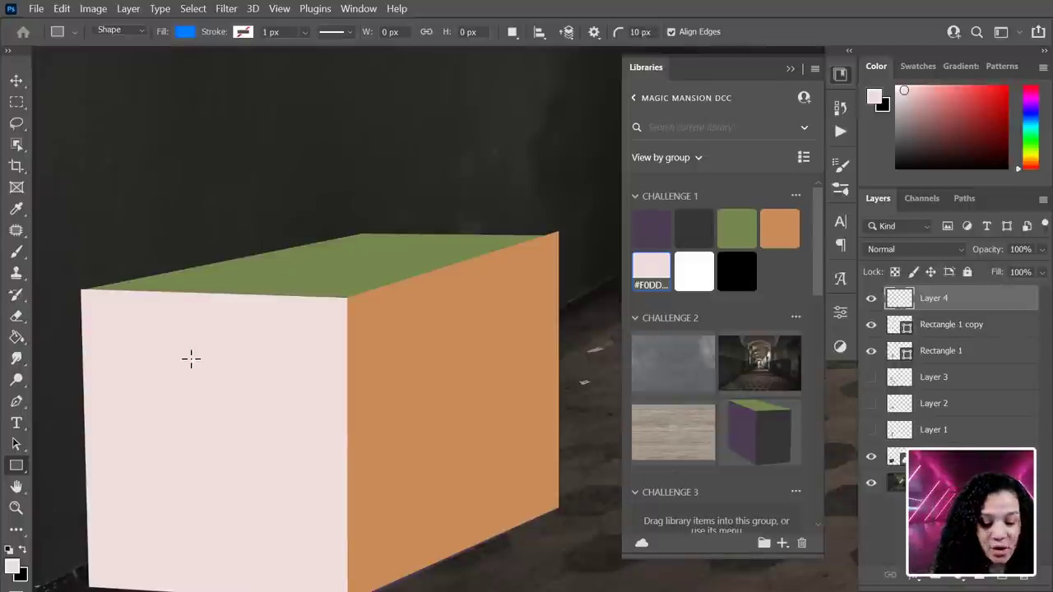
Draw a 1078 × 335 px rectangle above the box filled with the dark purple swatch.
mouse_move(111, 103)
left_mouse_down()
mouse_move(472, 188)
mouse_move(505, 224)
left_mouse_up()
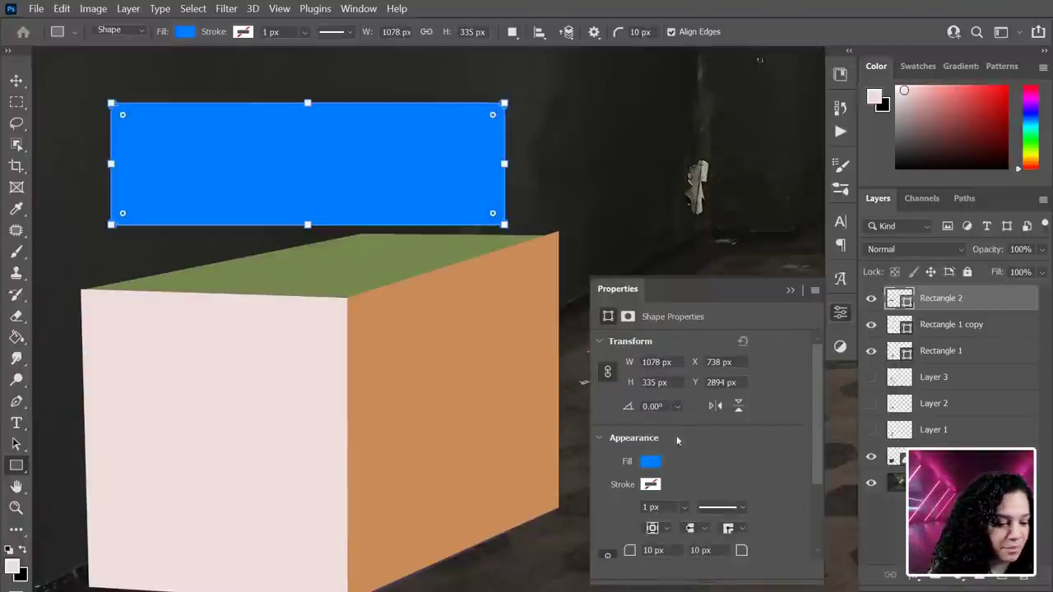
left_click(650, 462)
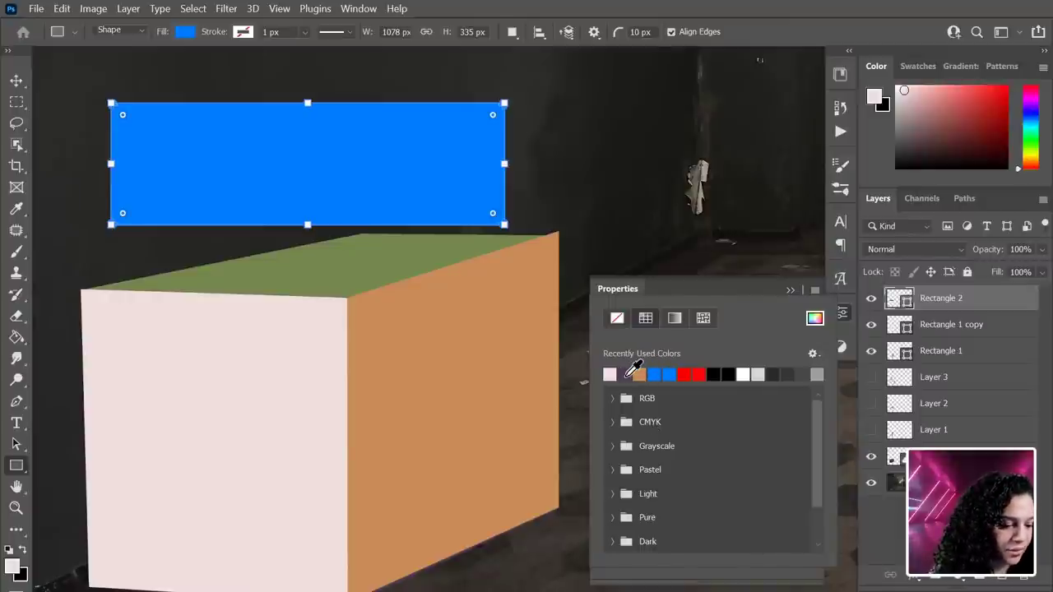
left_click(627, 373)
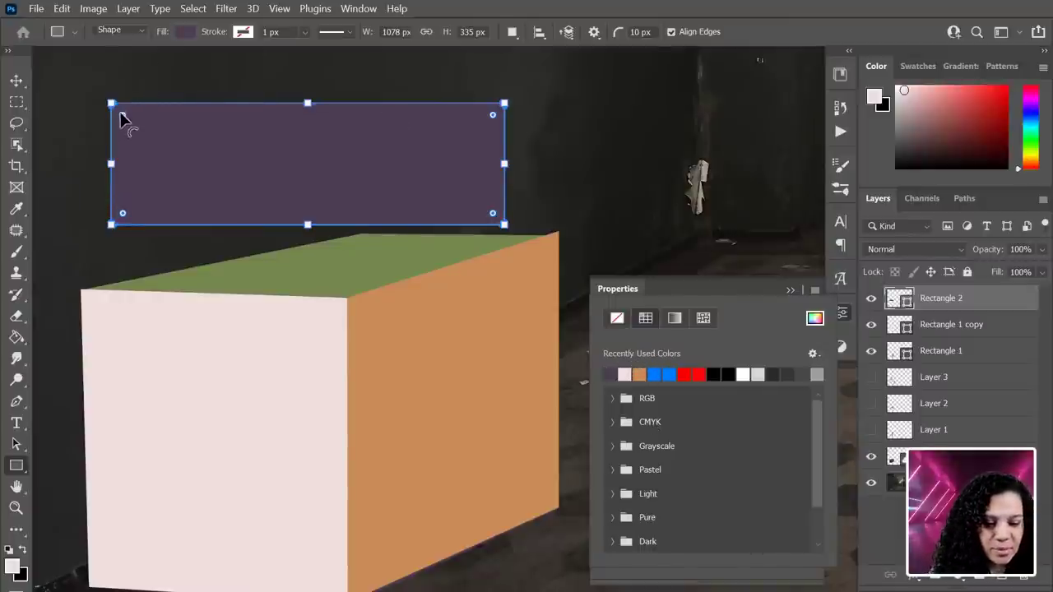
left_click(123, 112)
left_click(841, 313)
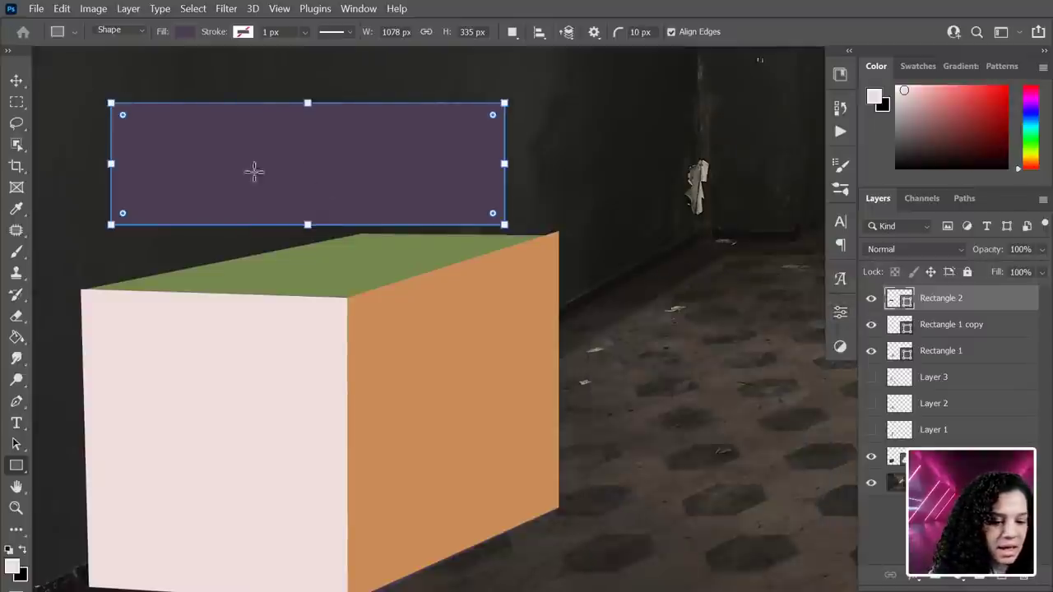
Distort the purple rectangle's four corners onto the box's top edges and apply it.
key("ctrl+t")
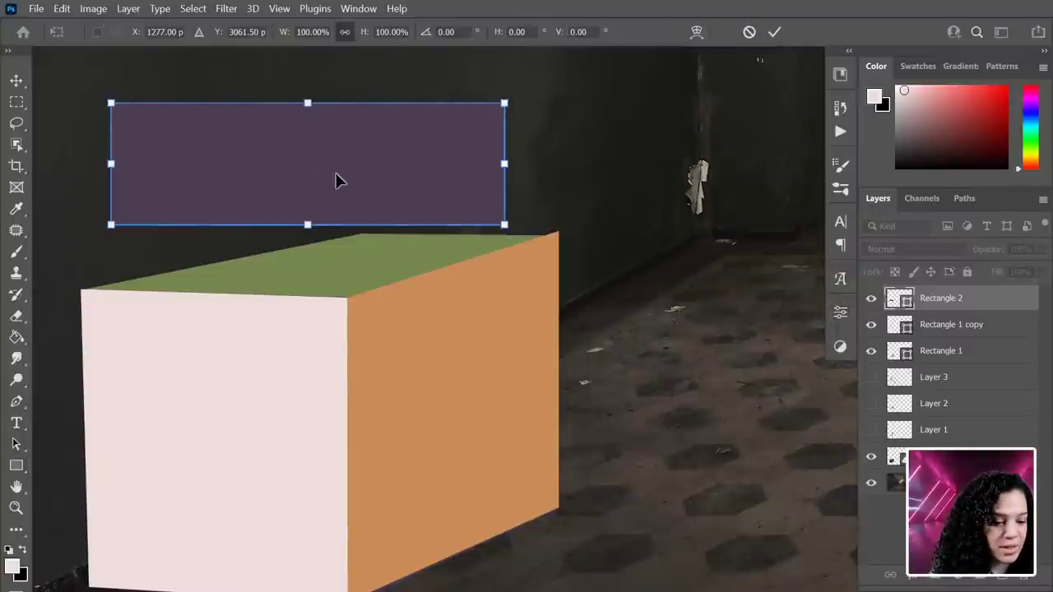
right_click(198, 193)
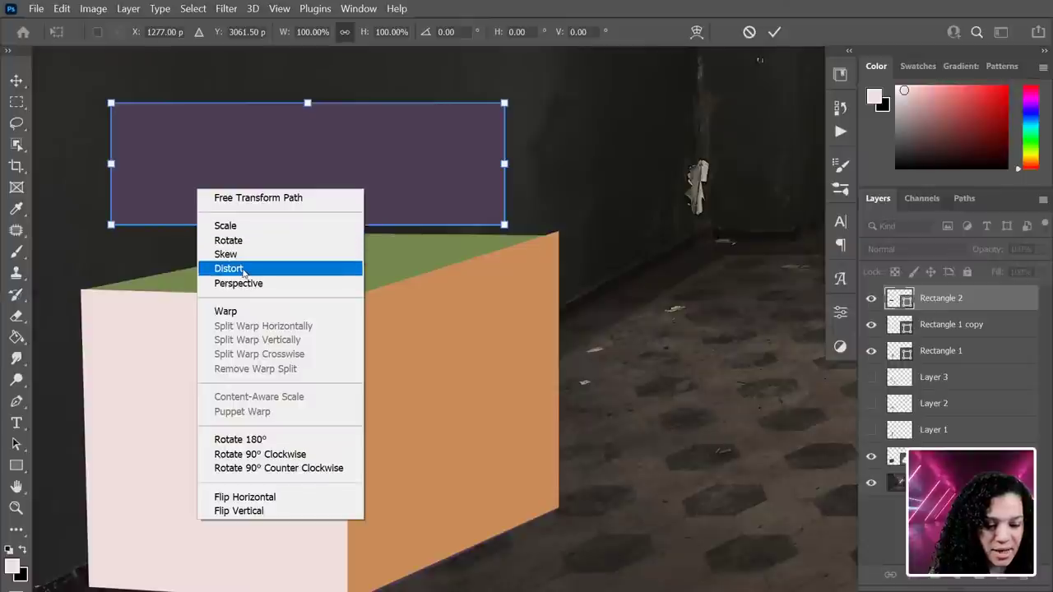
left_click(239, 266)
left_click_drag(112, 226, 347, 298)
left_click_drag(112, 114, 83, 300)
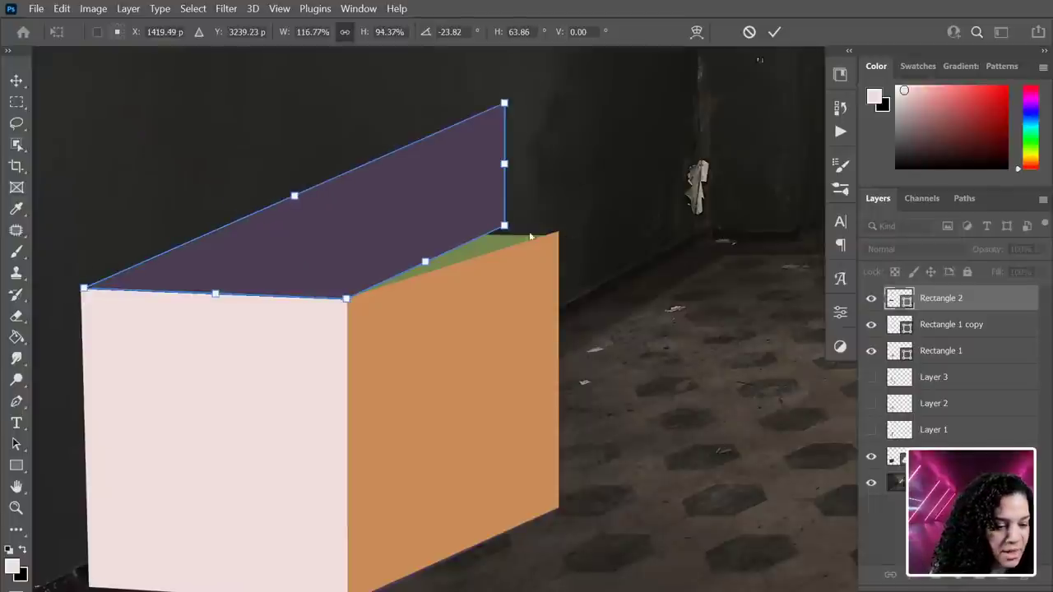
left_click_drag(502, 231, 556, 235)
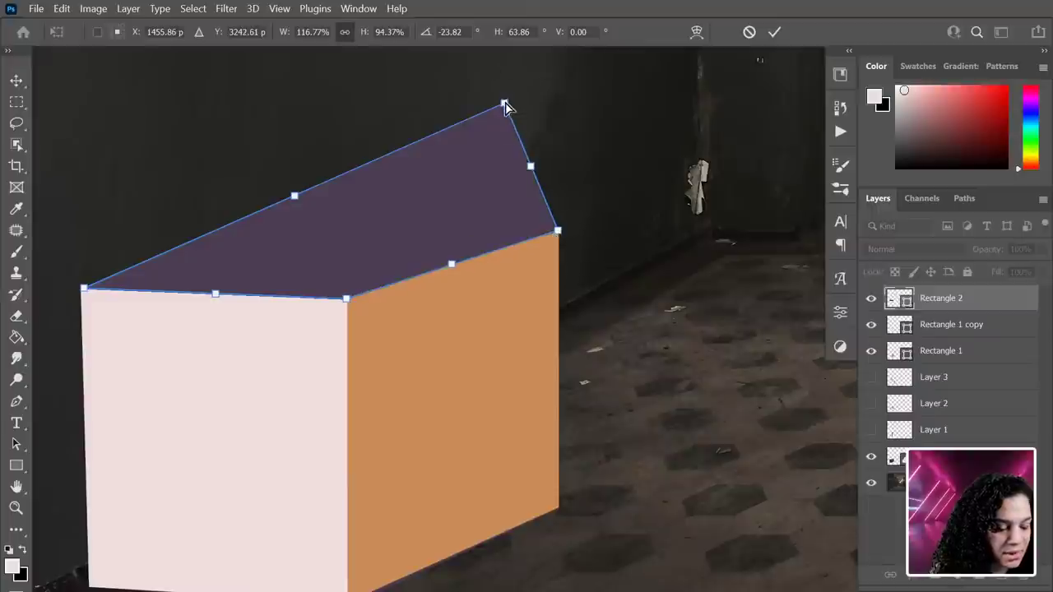
left_click_drag(504, 105, 363, 225)
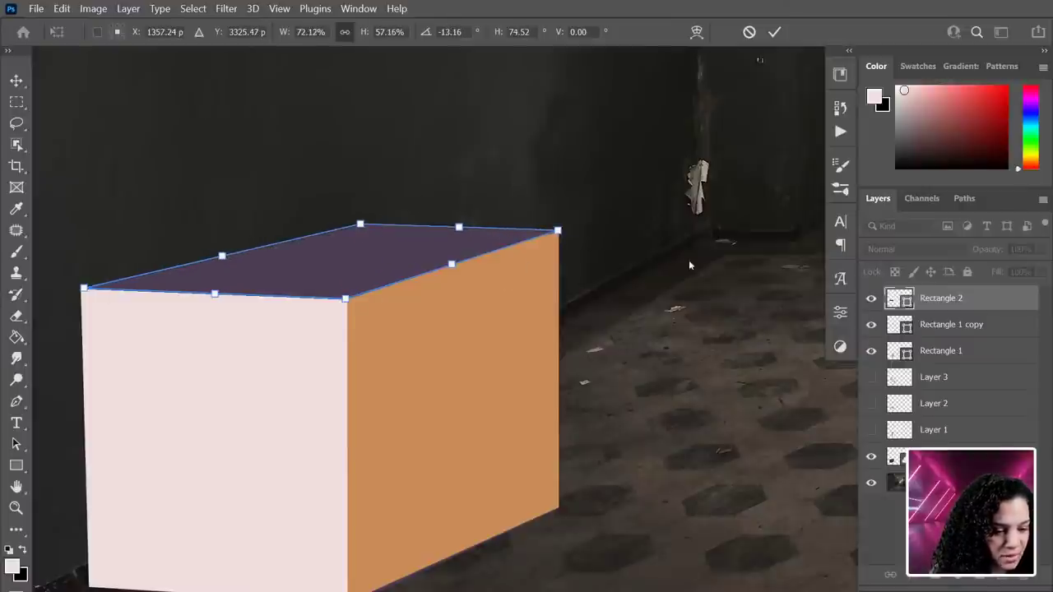
key("Return")
Accept the path conversion and make the orange side, pink front and purple top smart objects.
left_click(529, 241)
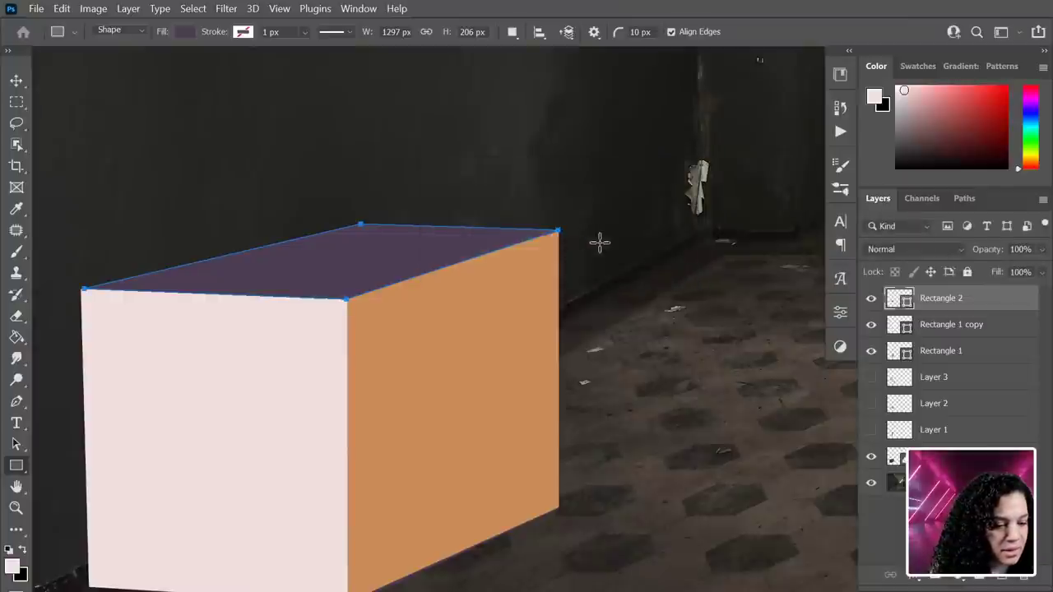
scroll(673, 269, "down", 1)
scroll(674, 269, "down", 2)
scroll(762, 283, "up", 3)
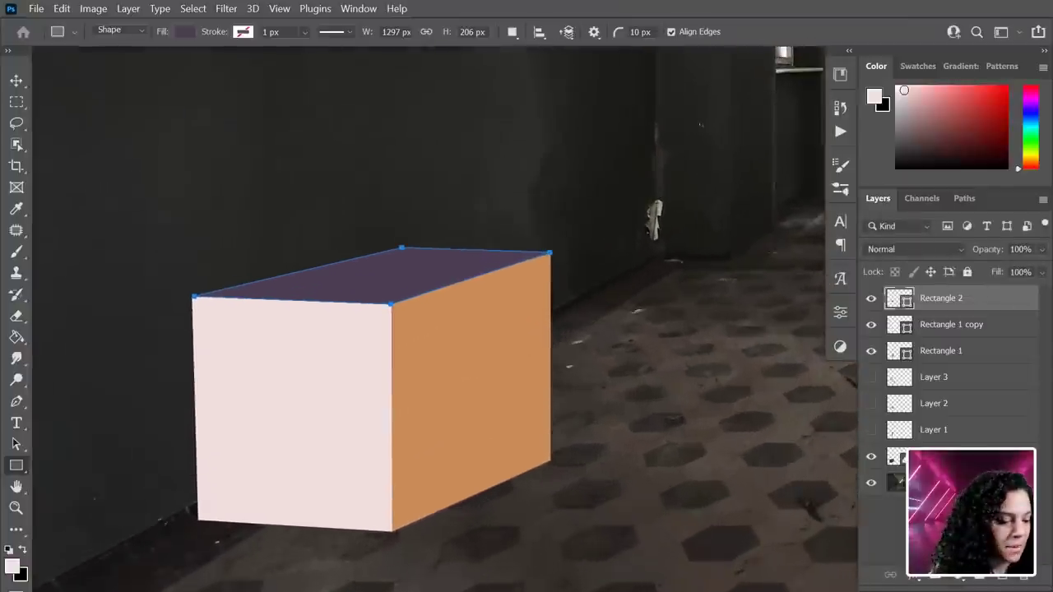
right_click(977, 352)
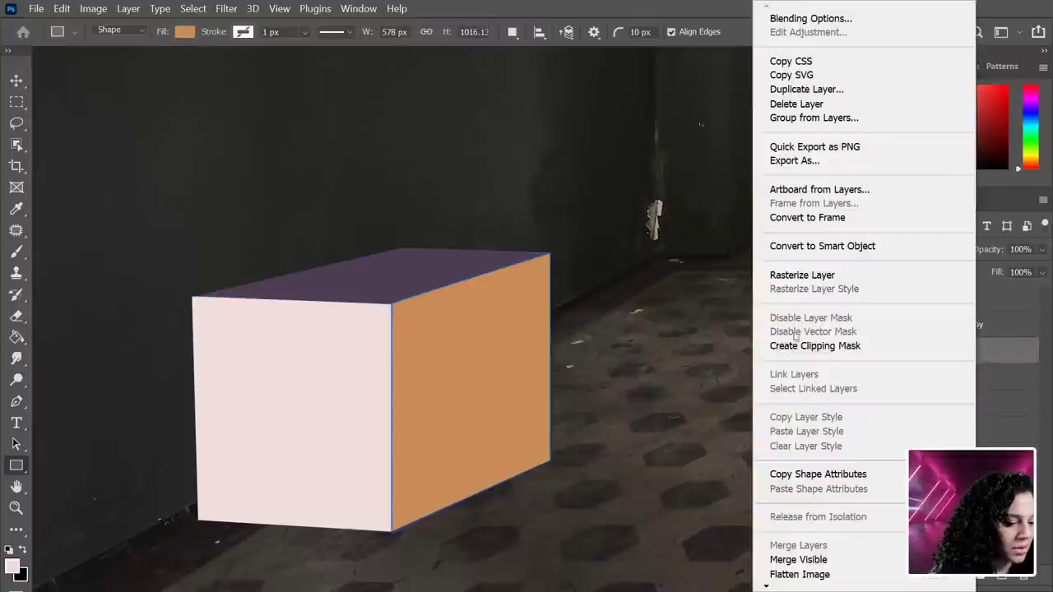
left_click(832, 247)
right_click(971, 329)
left_click(888, 246)
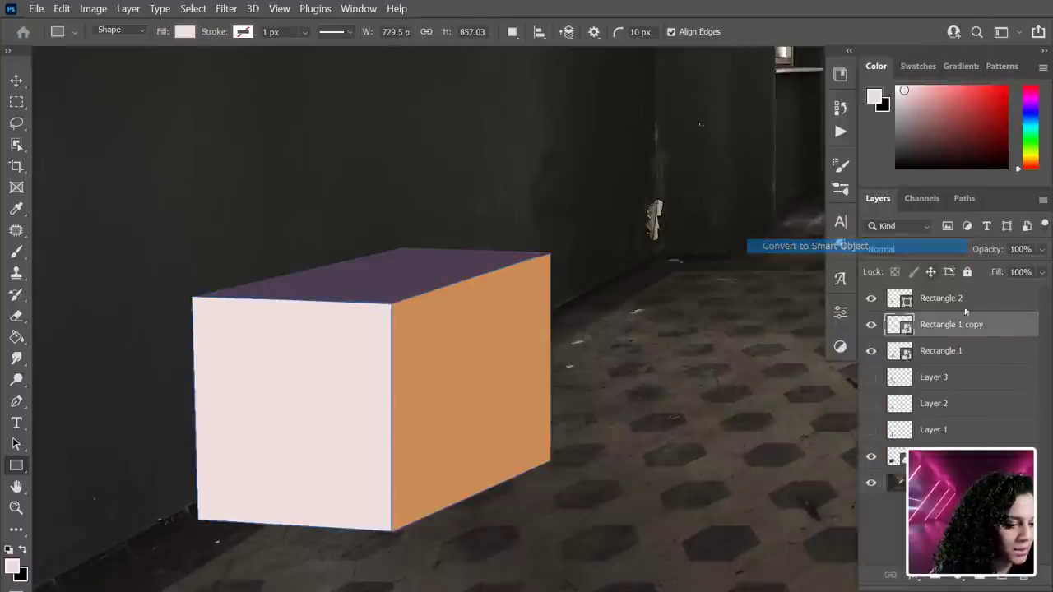
right_click(973, 299)
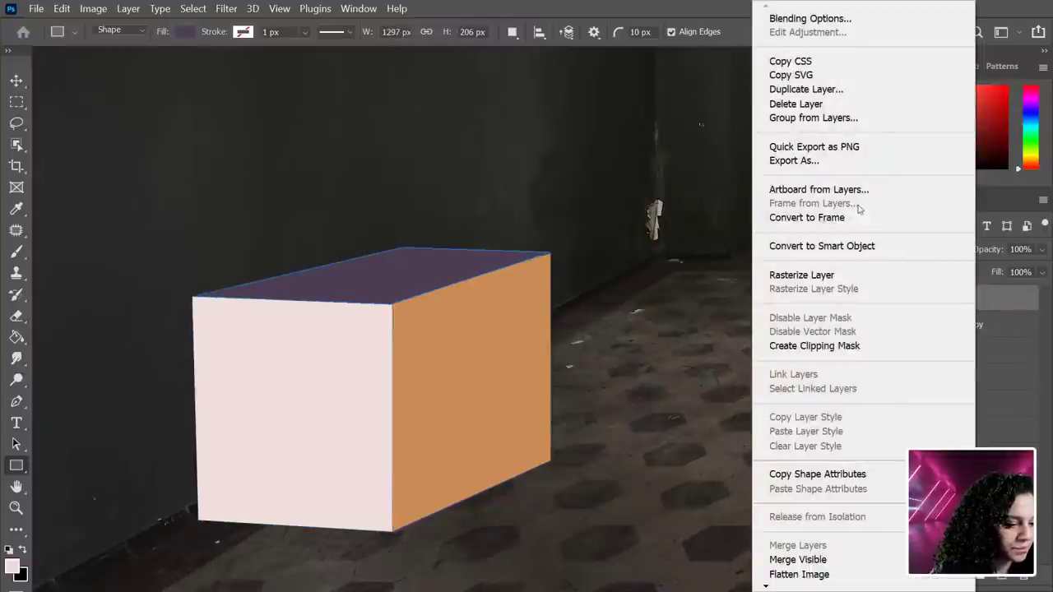
left_click(850, 246)
Rename the Rectangle 1 layer to 'Wide Side'.
left_click(874, 356)
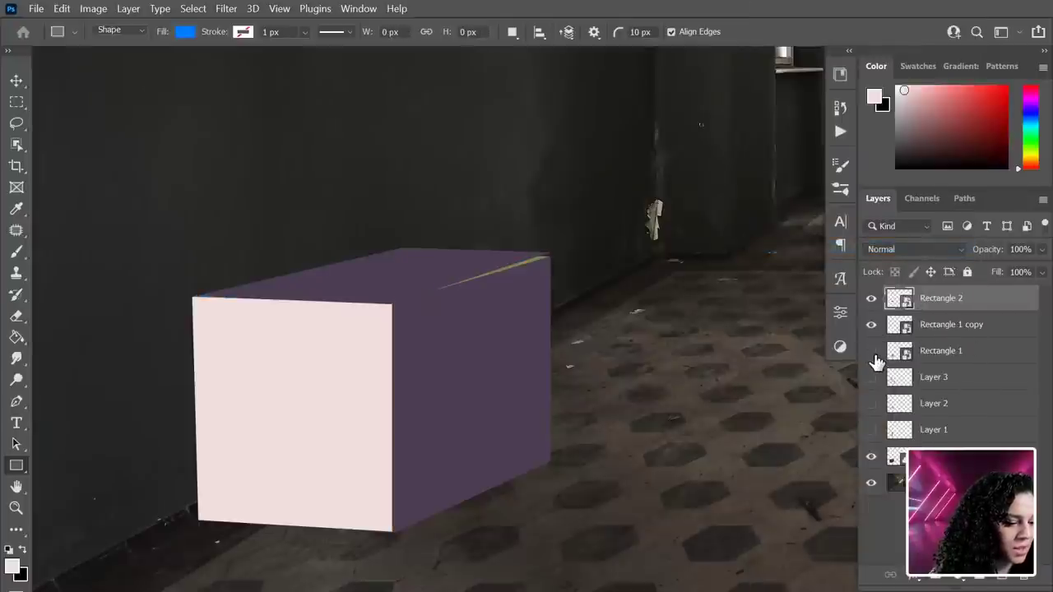
left_click(874, 355)
left_click(943, 352)
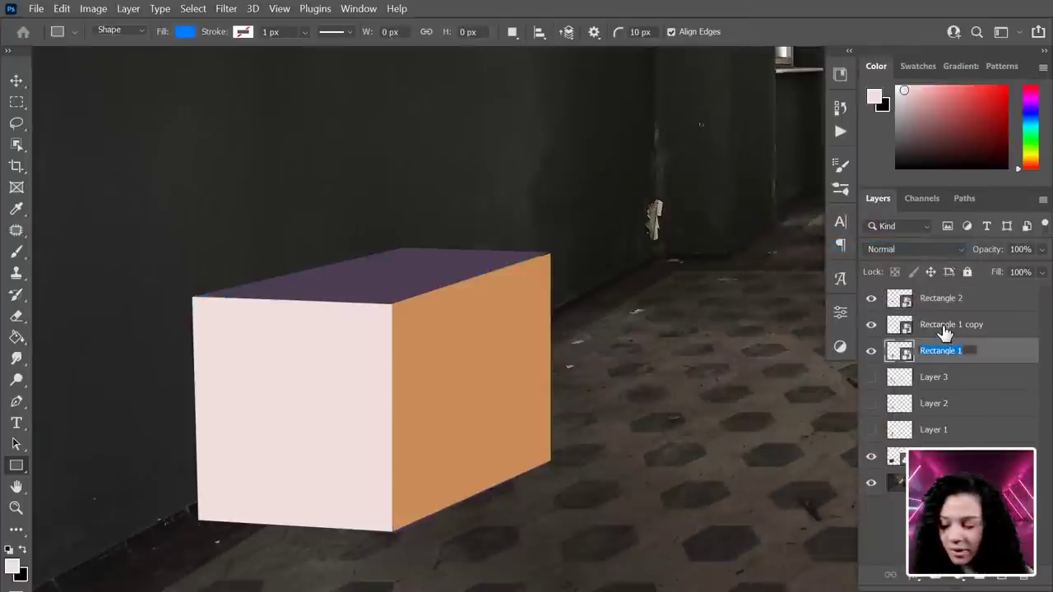
type("Wide Side")
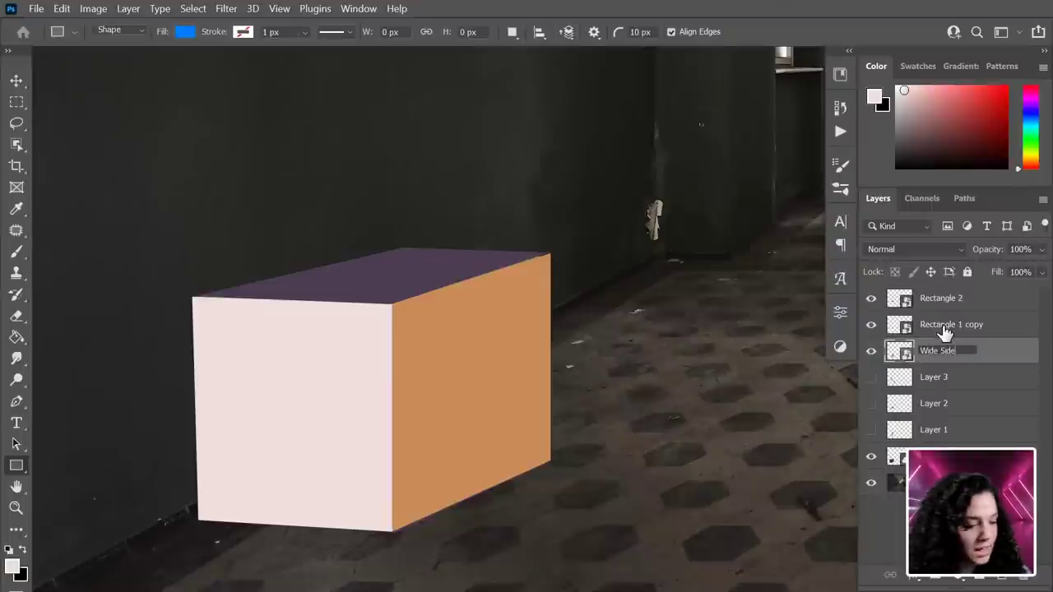
key("Return")
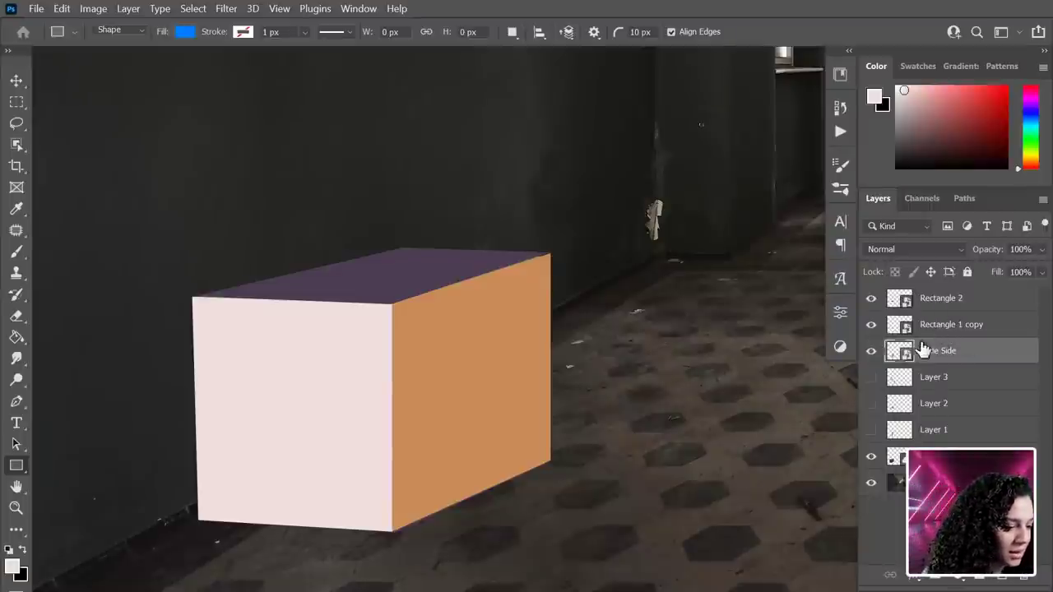
Rename 'Rectangle 1 copy' to 'Thin side' and 'Rectangle 2' to 'top'.
left_click(871, 325)
left_click(872, 326)
double_click(951, 326)
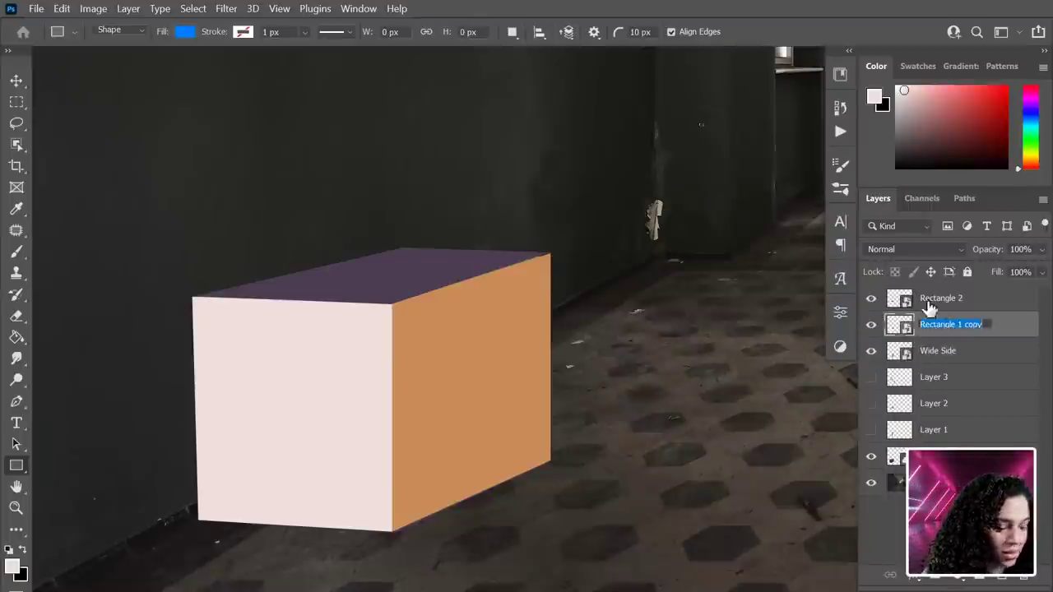
type("Thr")
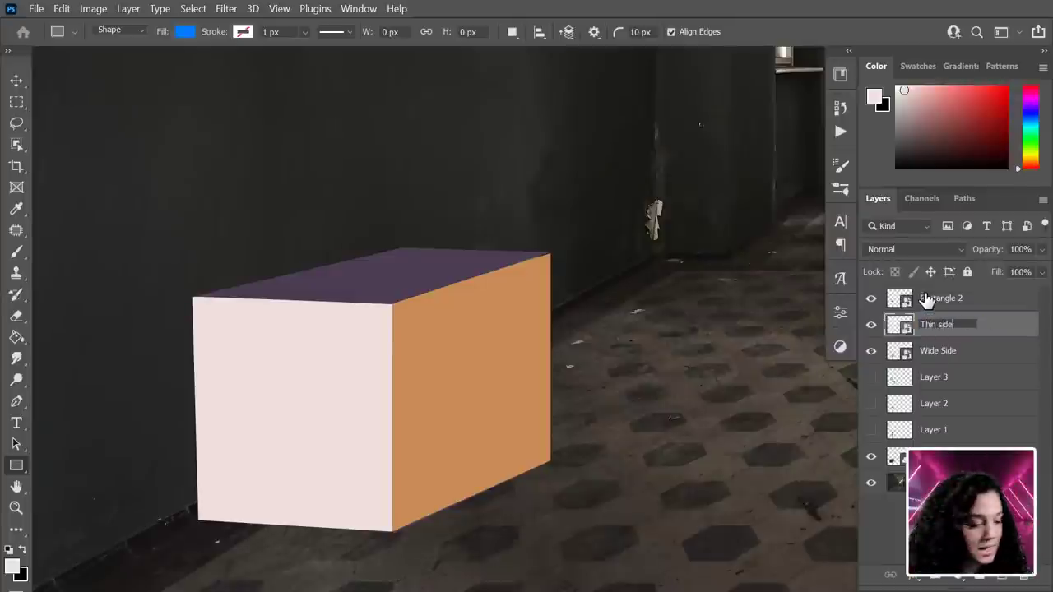
key("Return")
left_click(932, 303)
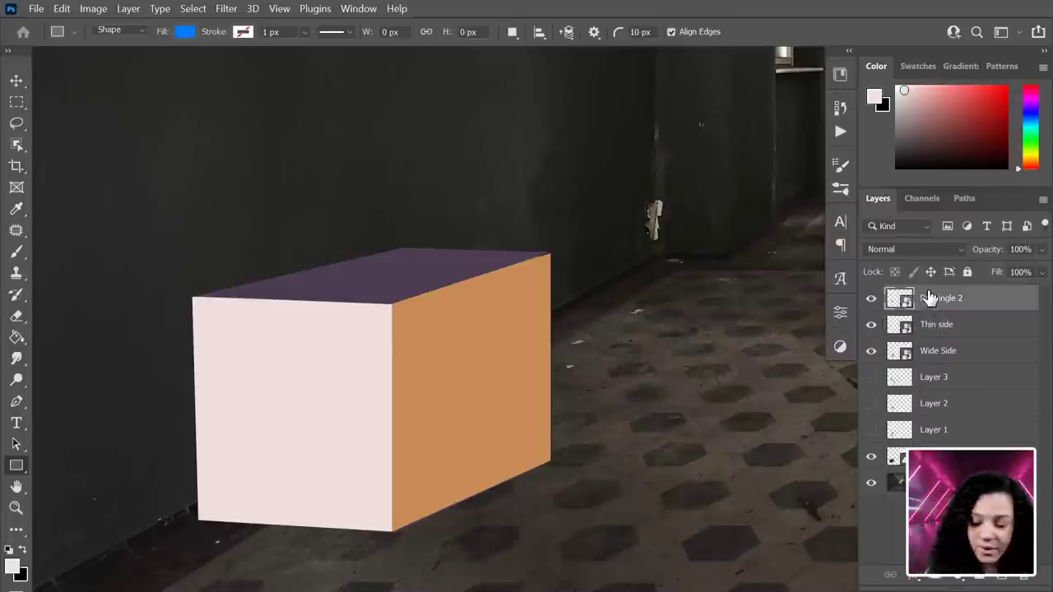
double_click(953, 300)
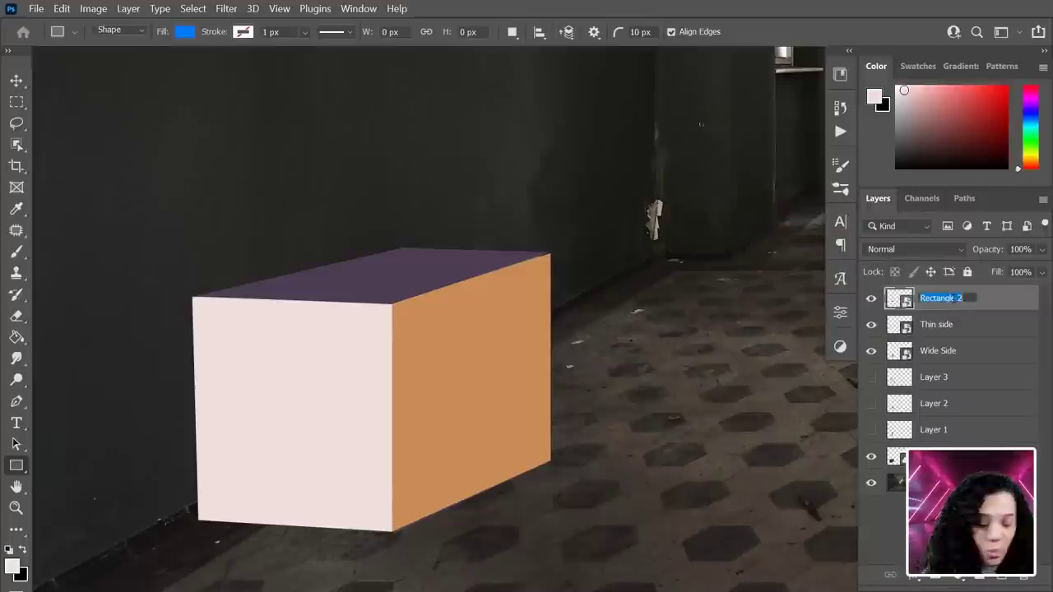
type("To")
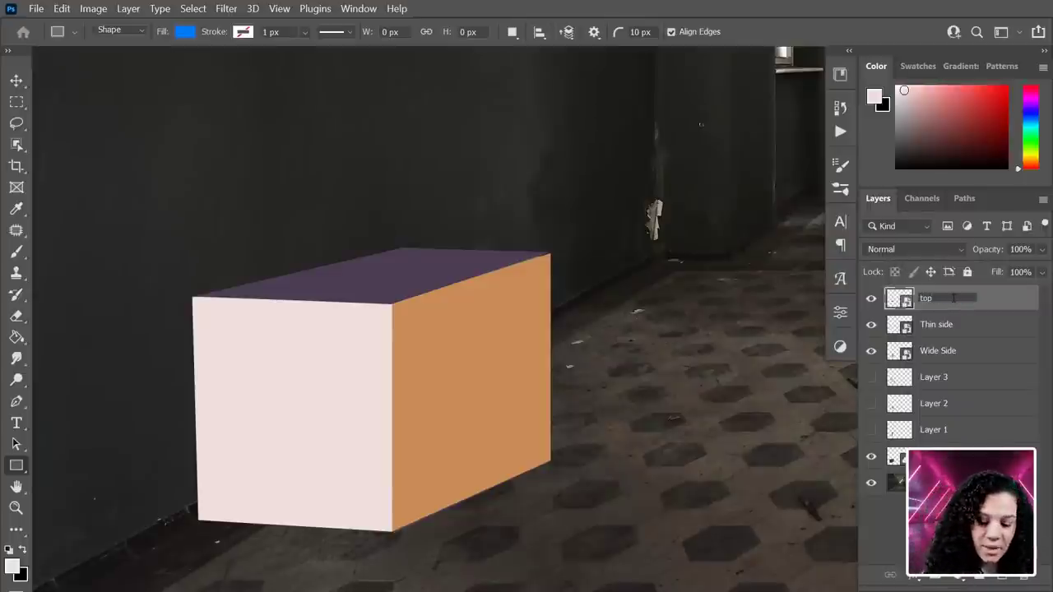
key("Return")
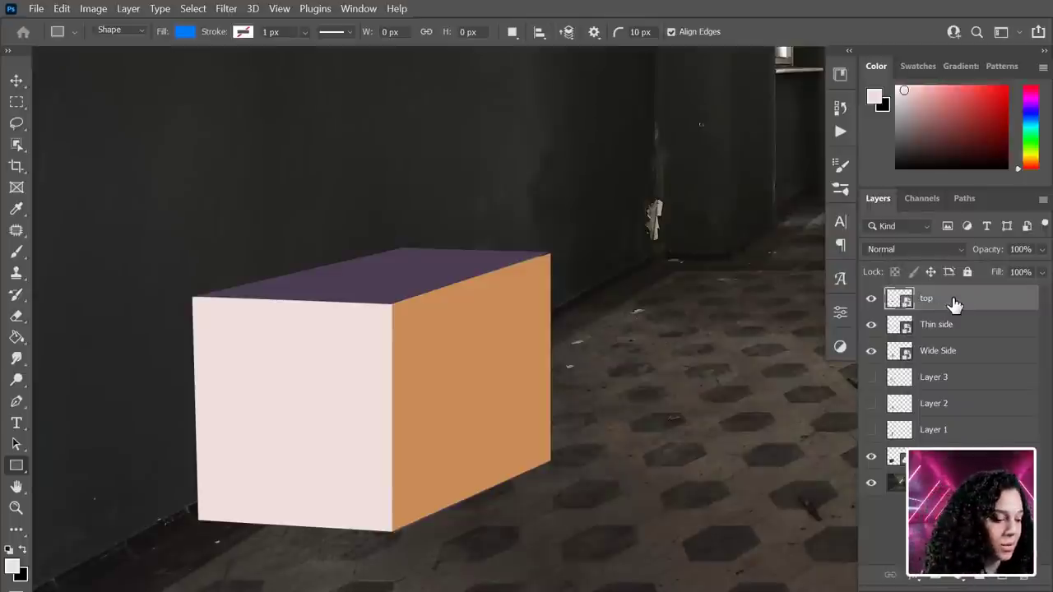
Open the Wide Side smart object and place the Libraries wood texture over the orange shape.
double_click(905, 356)
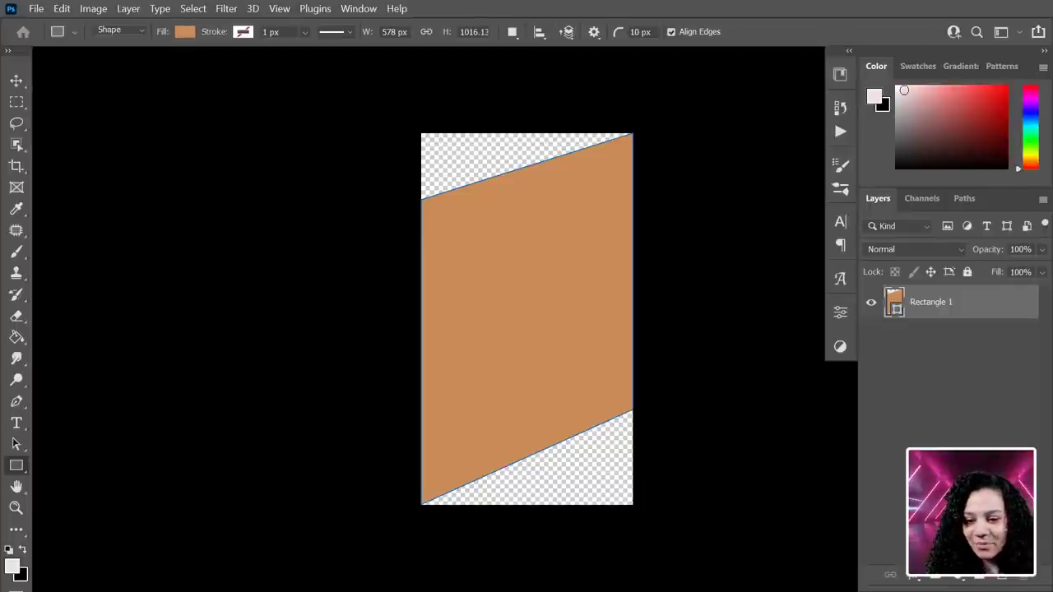
left_click(840, 74)
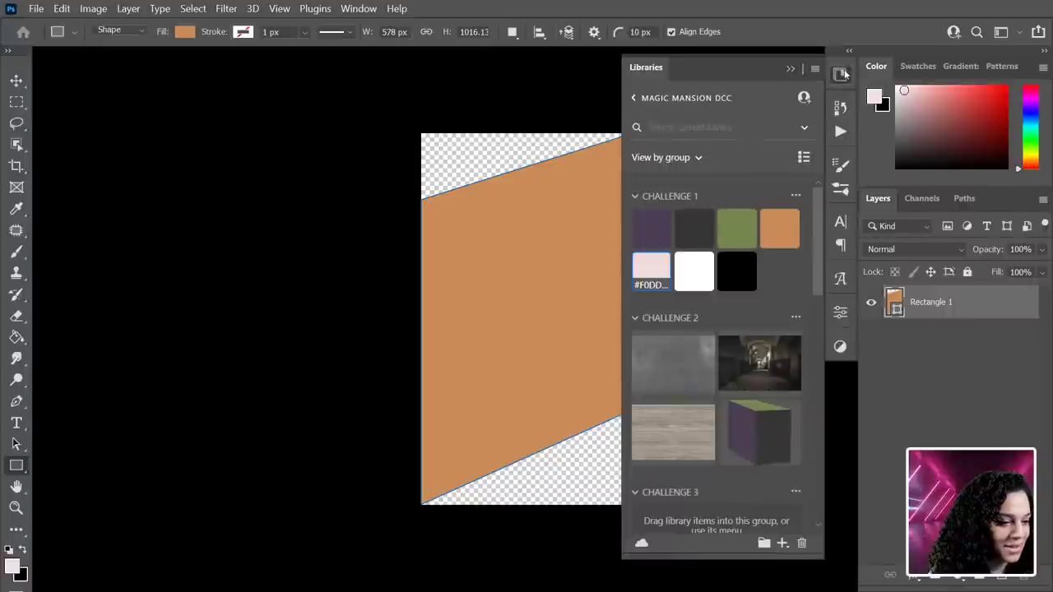
left_click_drag(546, 233, 327, 236)
left_click_drag(674, 427, 300, 264)
left_click_drag(368, 278, 328, 262)
Distort the wood texture's corners to follow the orange face's slant and apply it.
right_click(361, 222)
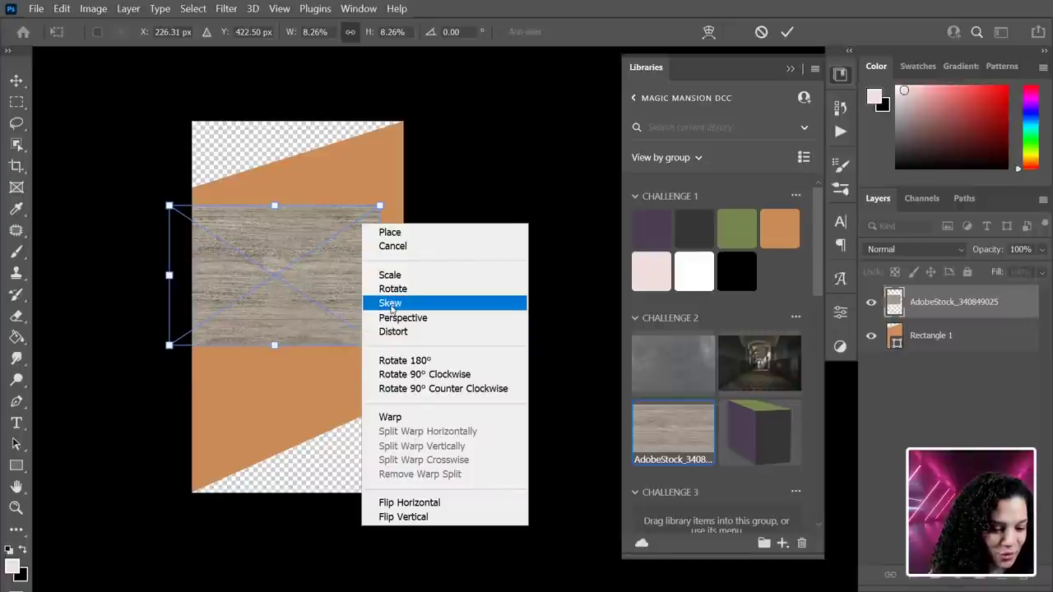
left_click(393, 332)
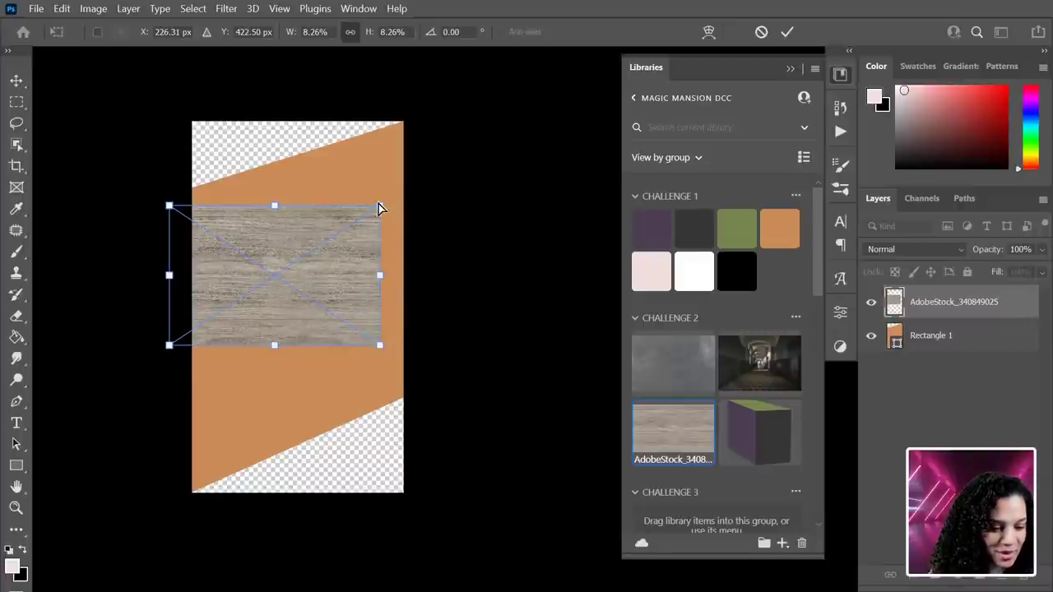
left_click_drag(380, 207, 434, 107)
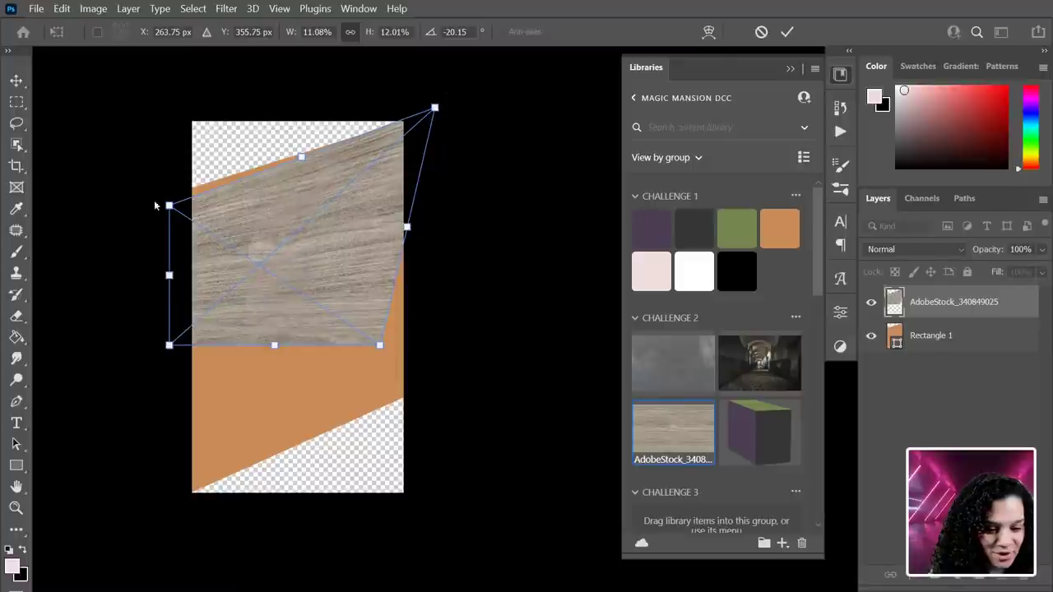
left_click_drag(170, 207, 166, 195)
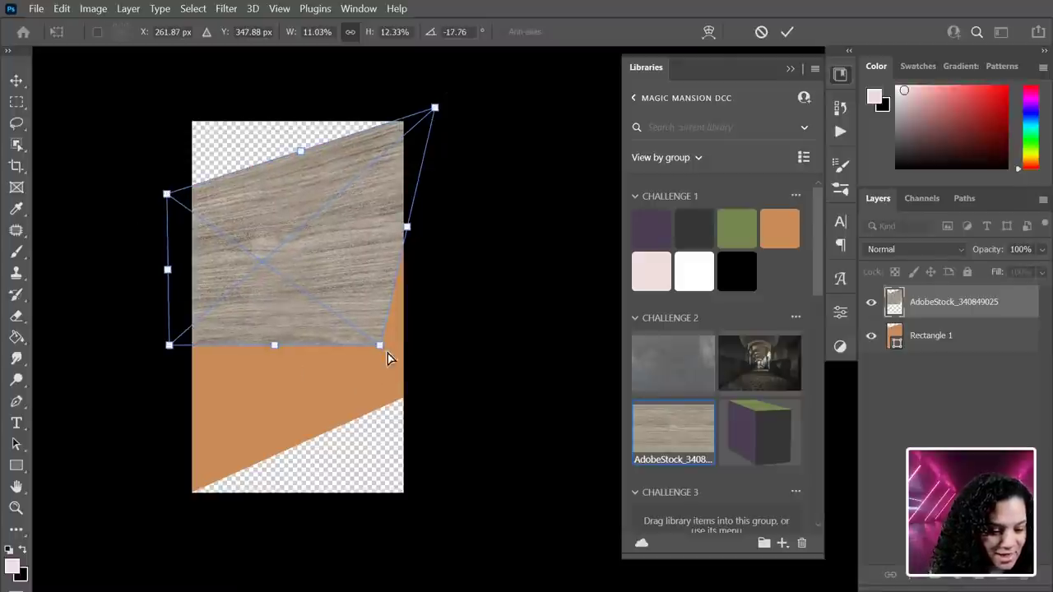
left_click_drag(381, 346, 446, 406)
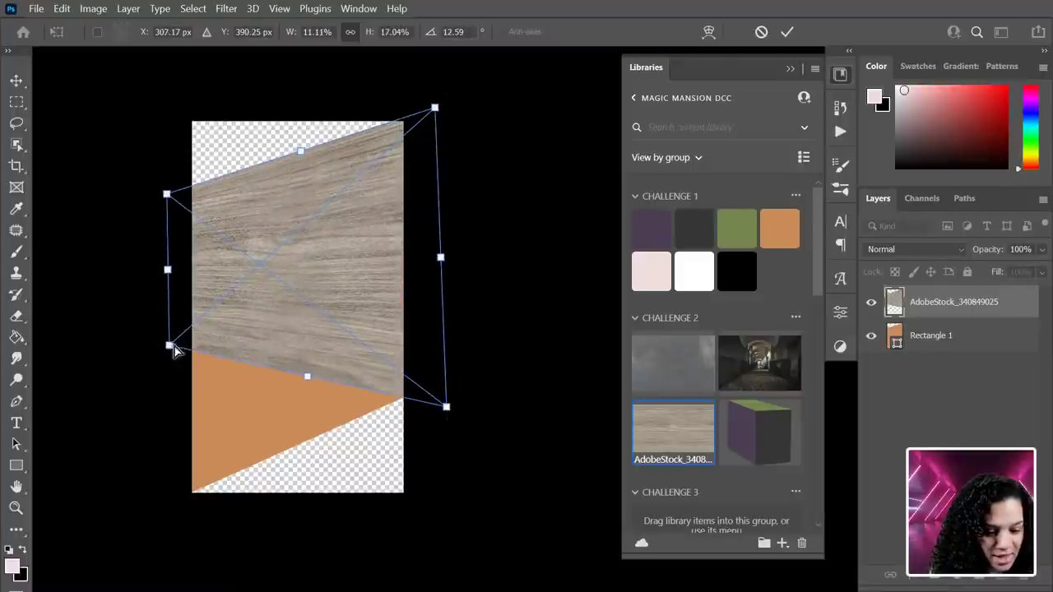
left_click_drag(168, 349, 125, 516)
left_click_drag(446, 413, 446, 384)
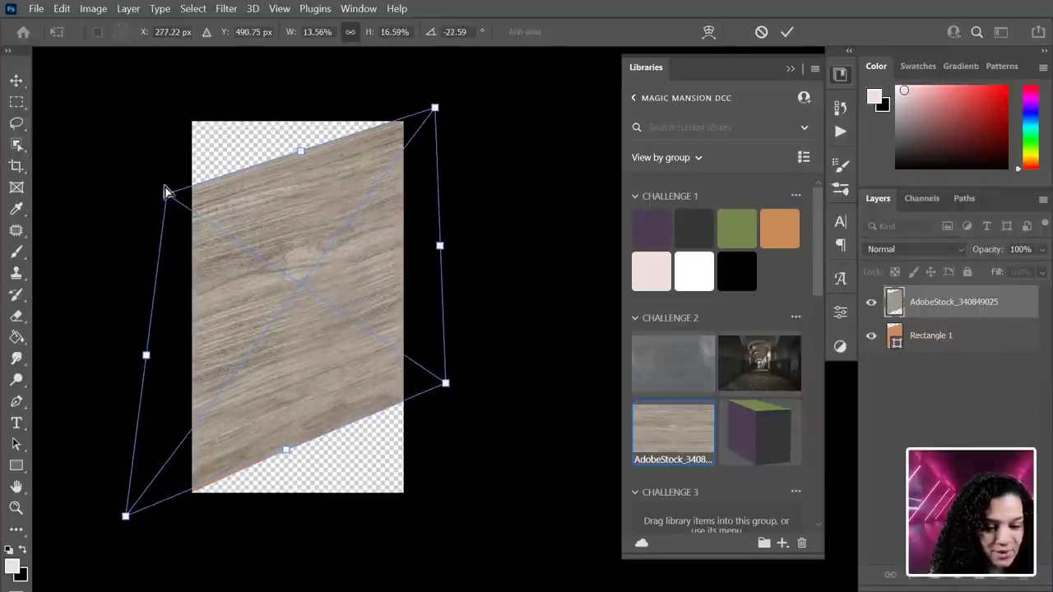
left_click_drag(166, 191, 124, 204)
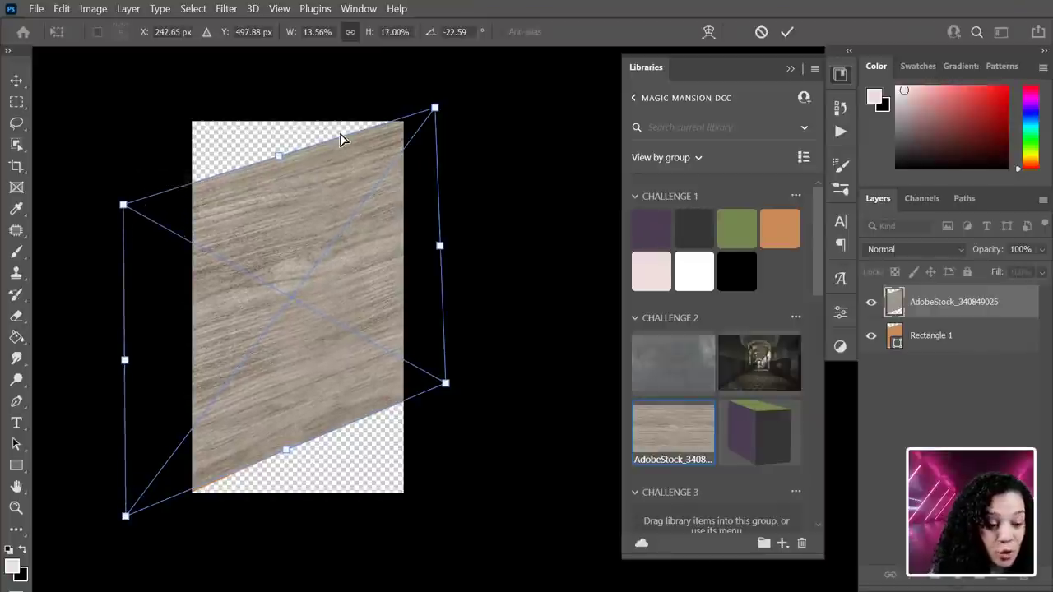
mouse_move(438, 114)
left_mouse_down()
mouse_move(445, 153)
mouse_move(435, 111)
left_mouse_up()
left_click_drag(124, 208, 127, 207)
left_click_drag(124, 518, 126, 520)
key("Return")
key("u")
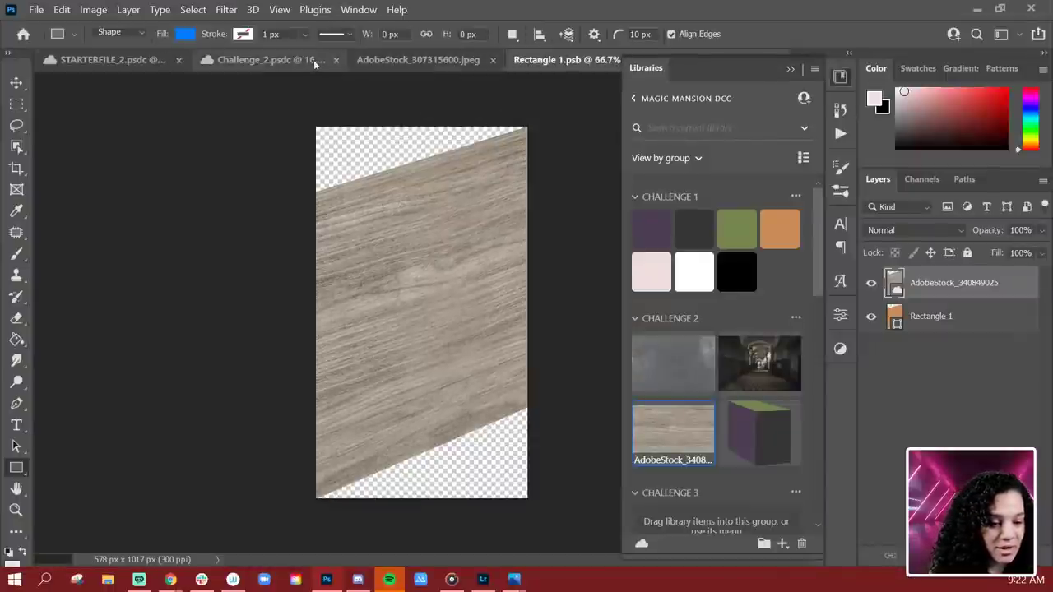
Back in the hallway box image, open the Thin side smart object as Rectangle 1 copy.psb.
left_click(234, 63)
left_click(484, 60)
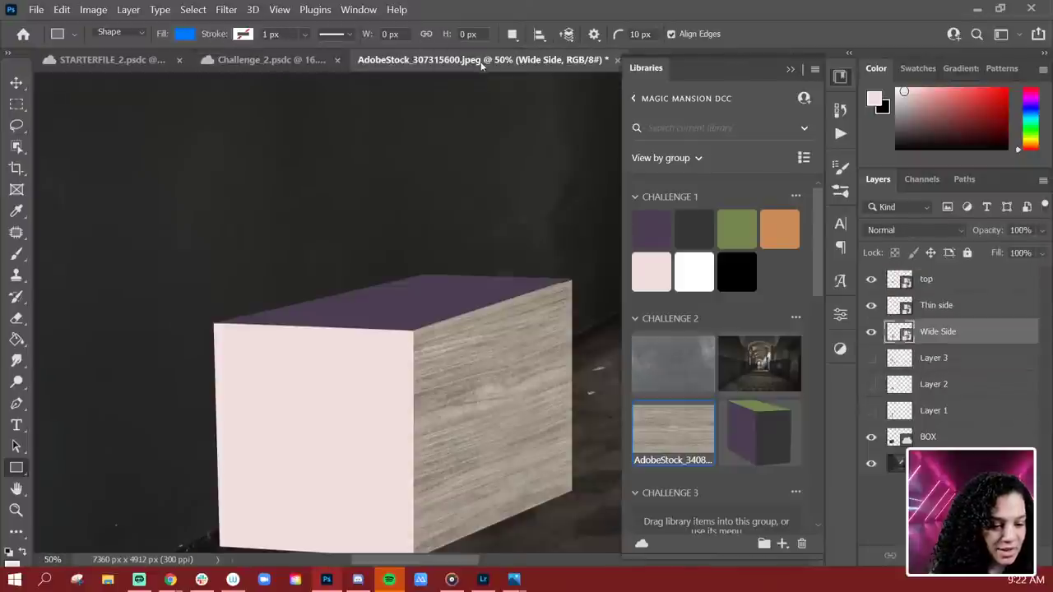
scroll(263, 245, "up", 3)
left_click_drag(263, 245, 322, 357)
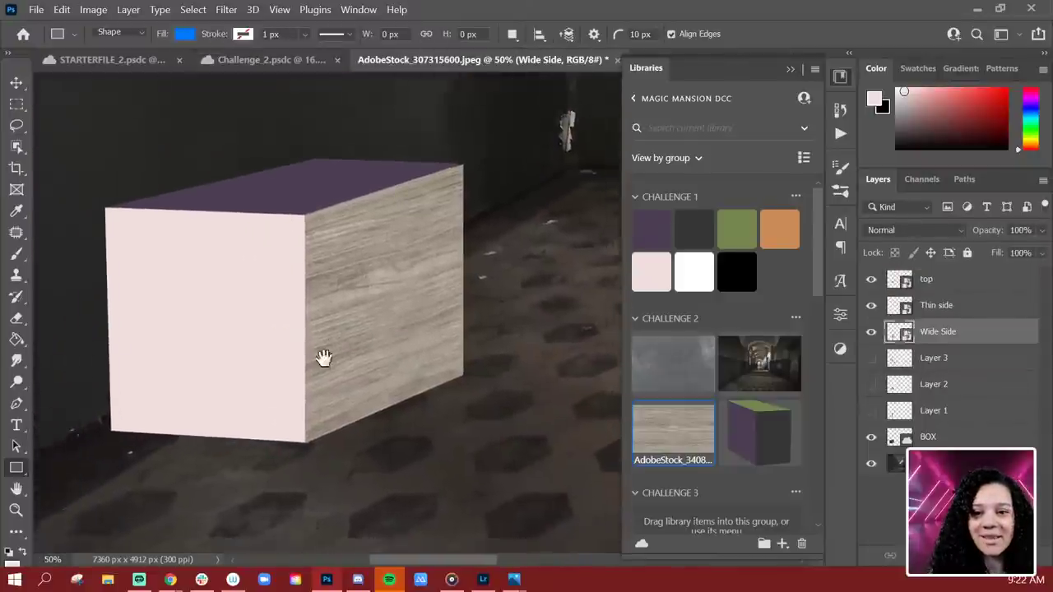
left_click(969, 308)
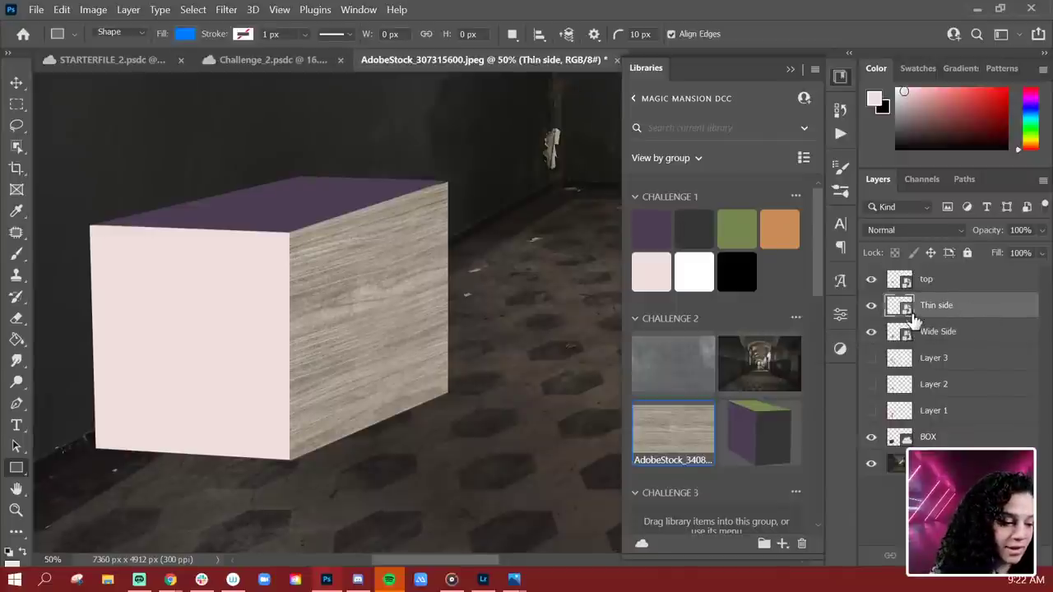
double_click(900, 308)
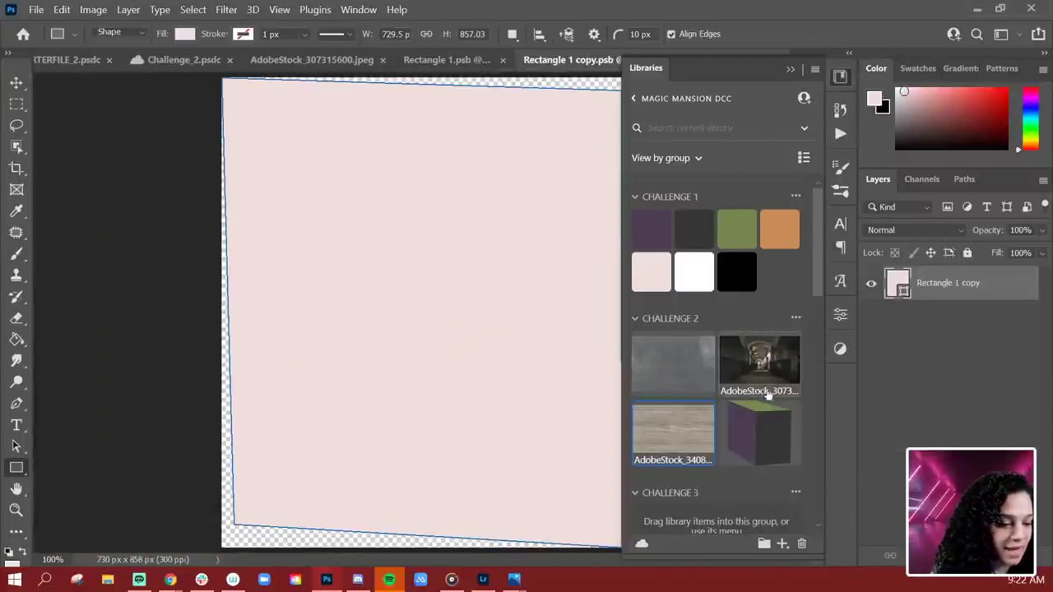
Place the wood texture from Libraries and clip it to the pink rectangle.
left_click_drag(696, 439, 559, 343)
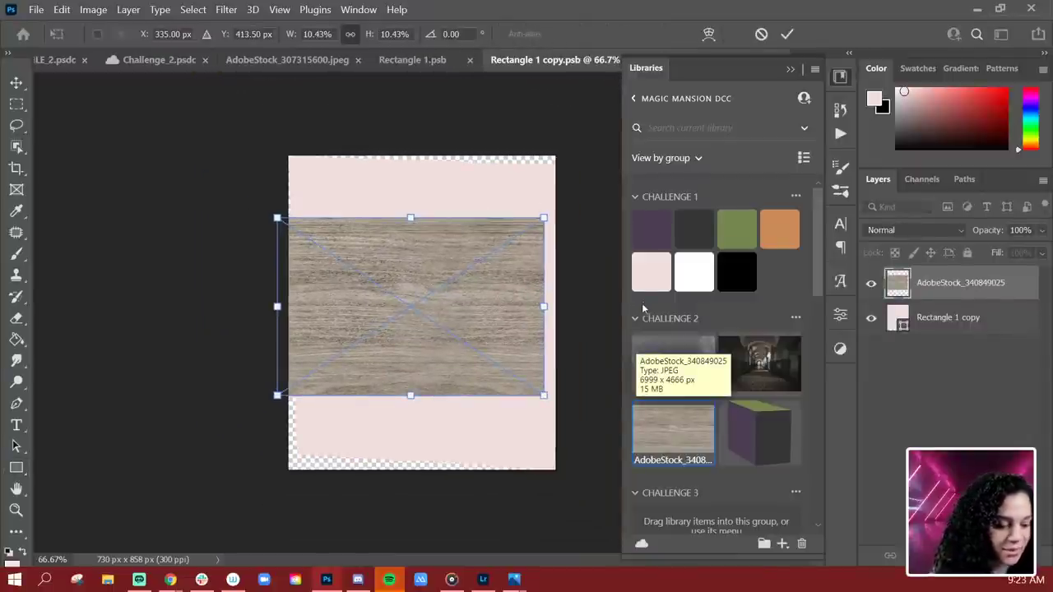
key("Return")
right_click(971, 288)
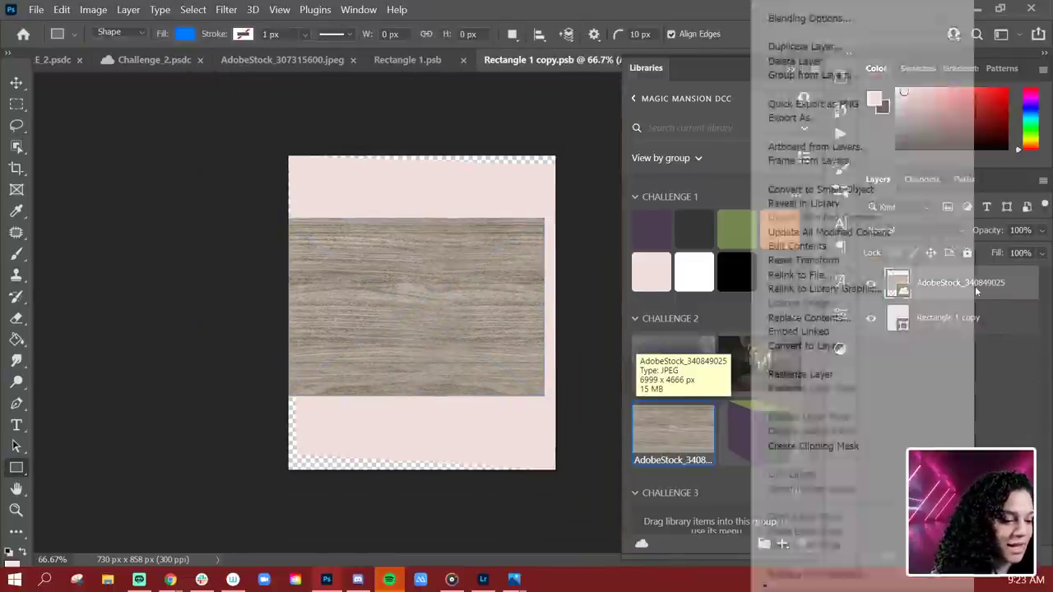
left_click(832, 446)
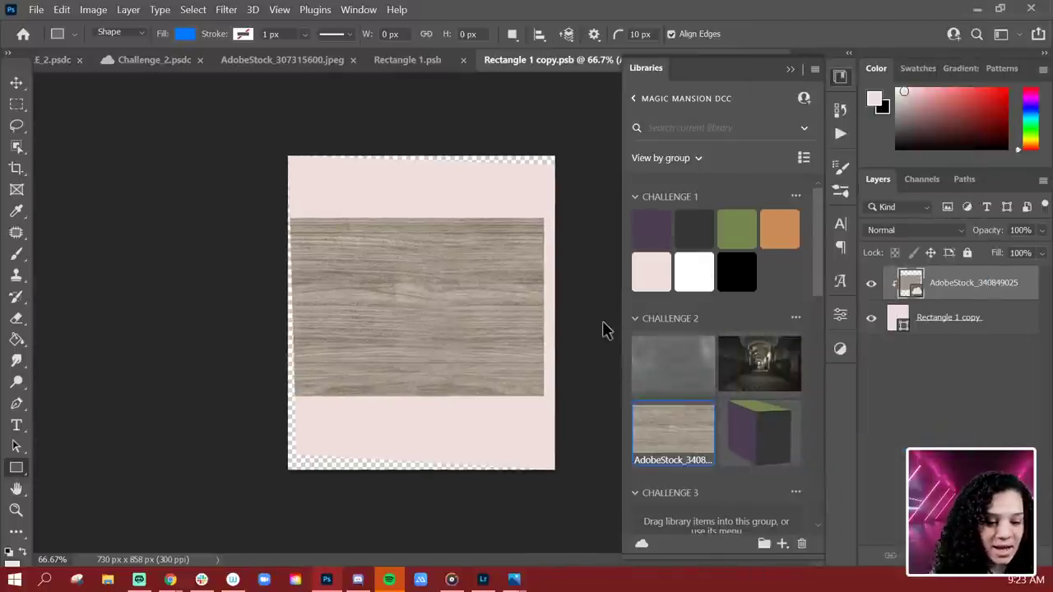
Enlarge the wood texture, rotate it 2.9°, then return to the hallway box document.
key("ctrl+t")
left_click_drag(543, 218, 688, 156)
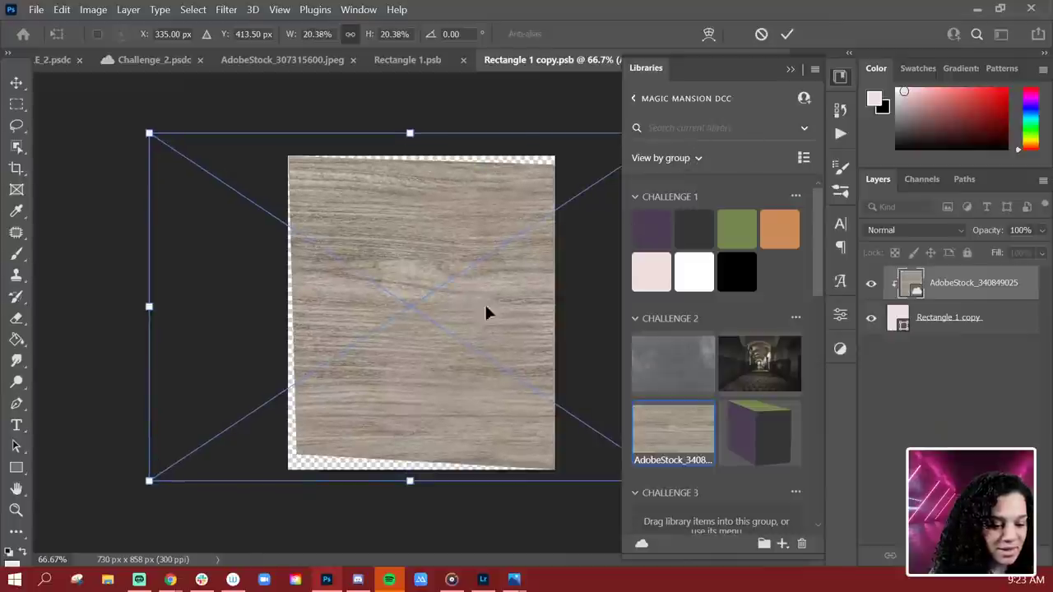
mouse_move(246, 100)
left_mouse_down()
mouse_move(228, 87)
mouse_move(235, 77)
mouse_move(230, 91)
left_mouse_up()
key("Return")
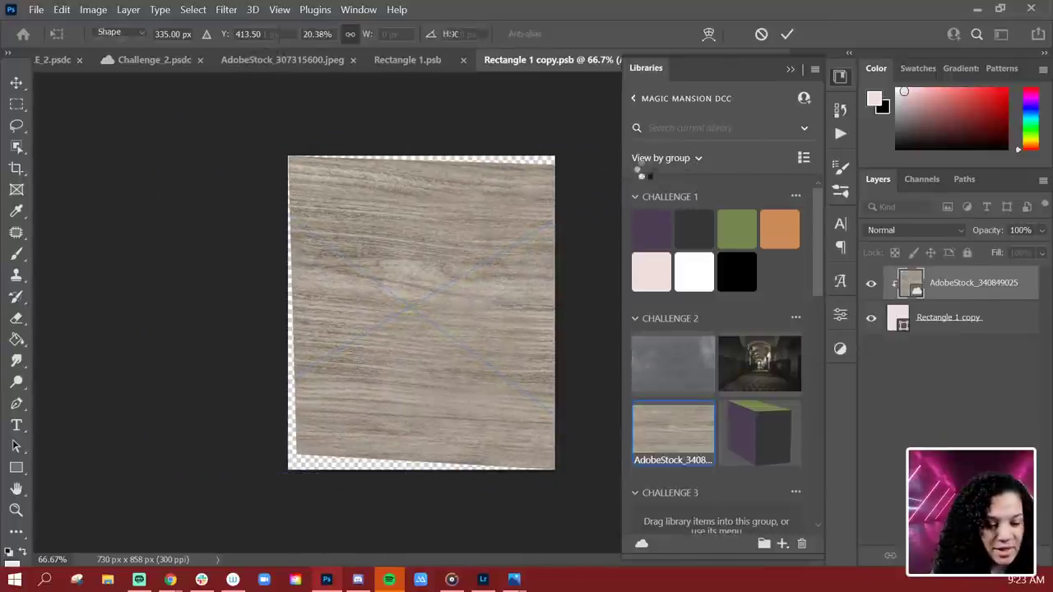
key("u")
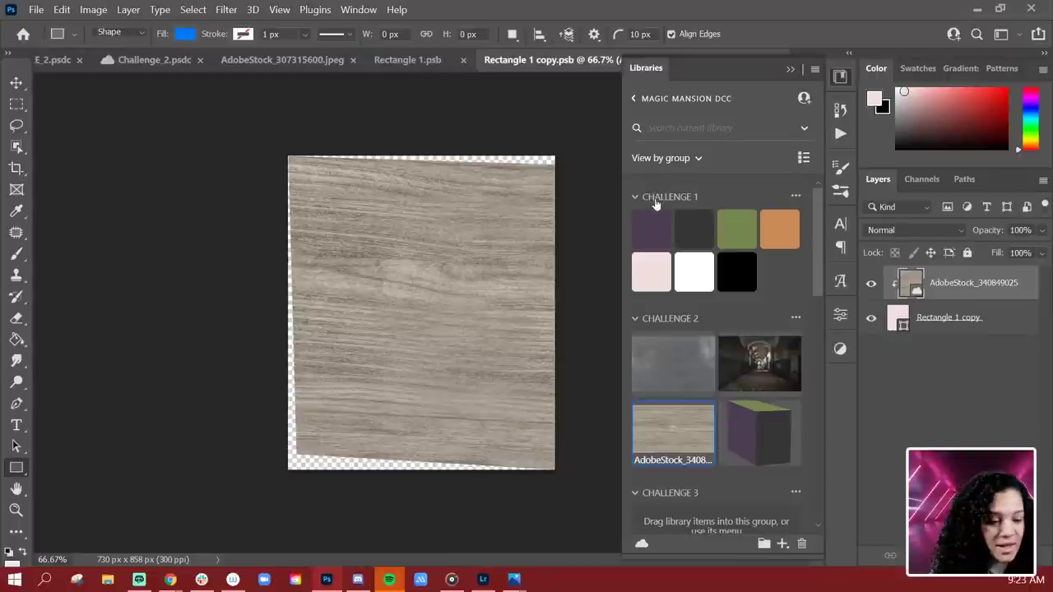
left_click(309, 63)
left_click_drag(587, 411, 520, 317)
scroll(529, 349, "down", 2)
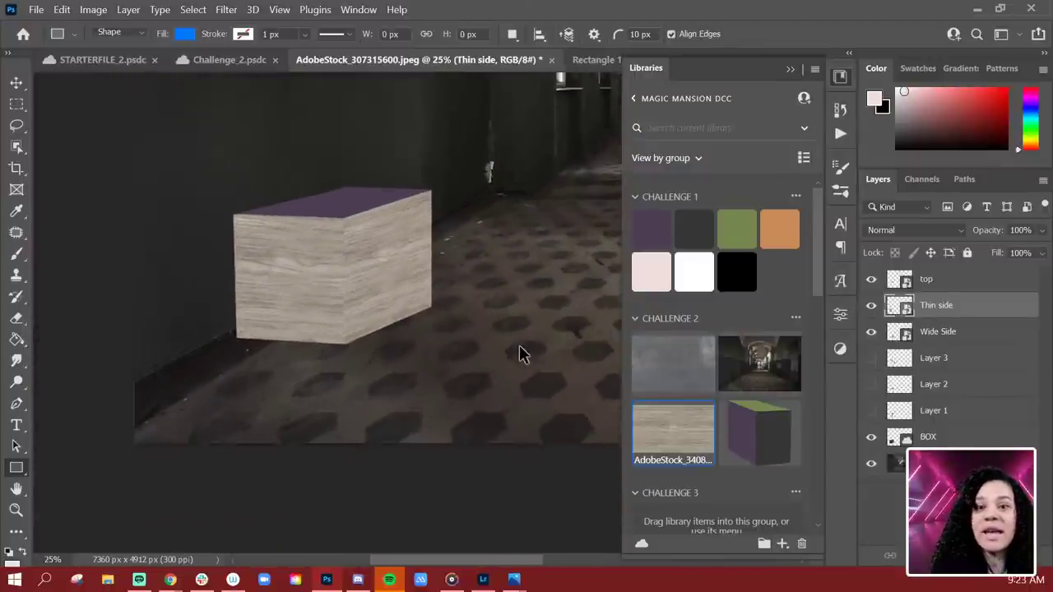
Collapse the Libraries panel and frame the wooden drawer cabinet in Challenge_2.psdc.
scroll(522, 353, "up", 1)
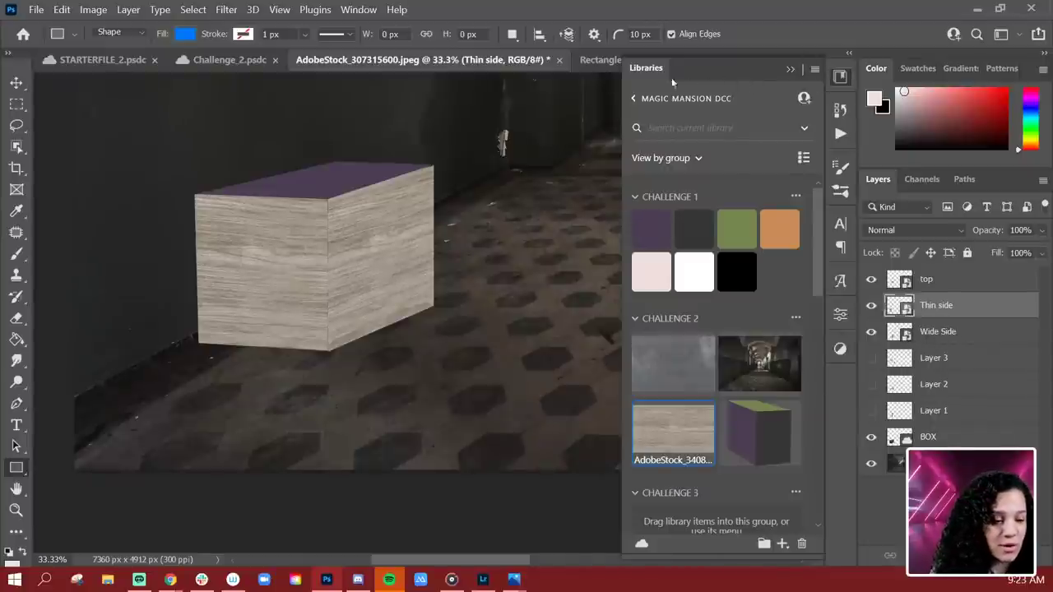
left_click(840, 77)
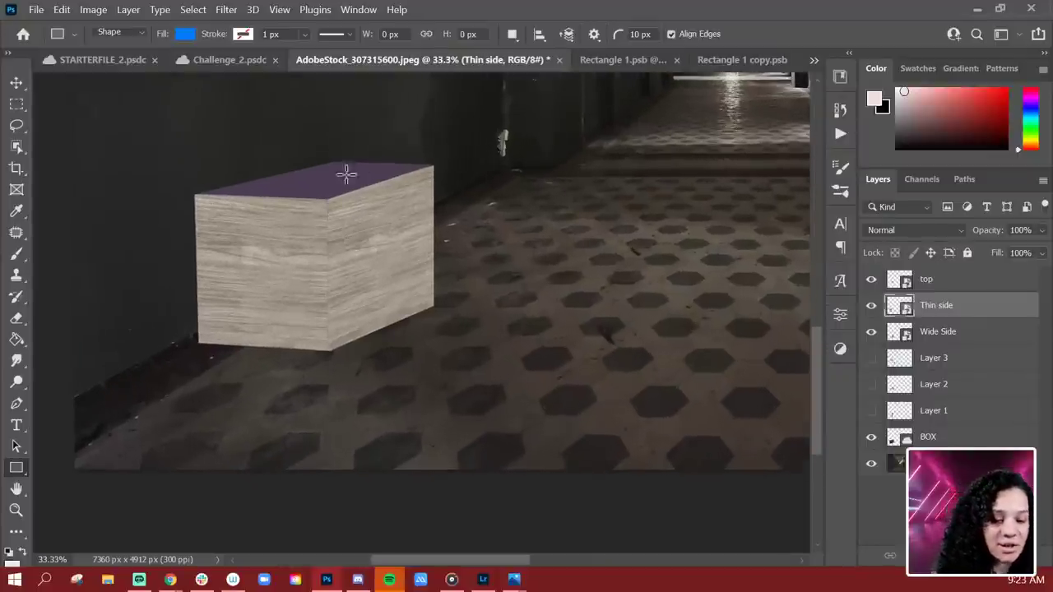
left_click(235, 65)
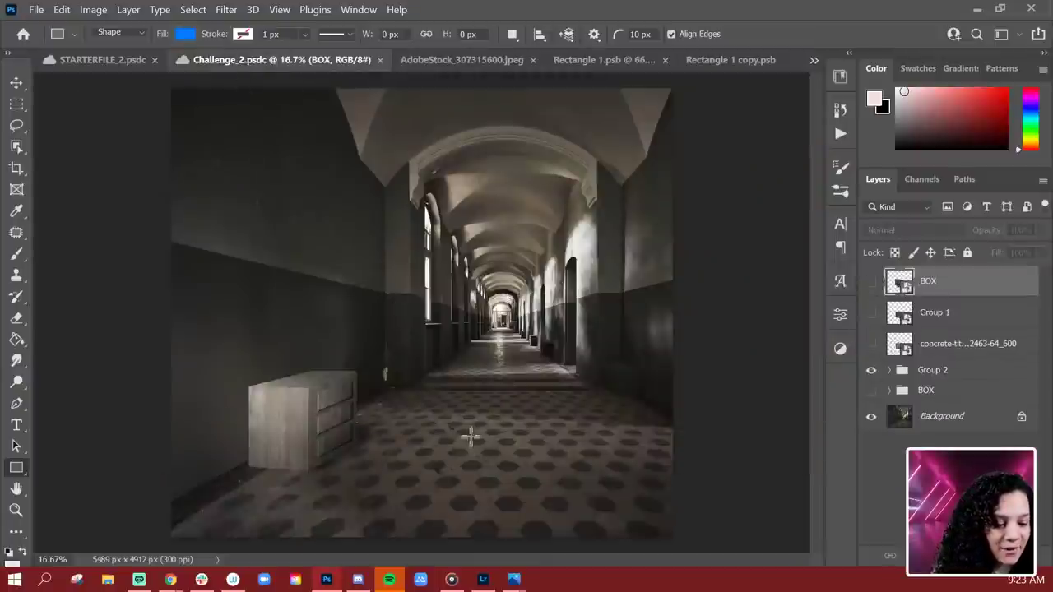
scroll(470, 434, "up", 2)
left_click_drag(338, 459, 503, 287)
scroll(628, 406, "down", 1)
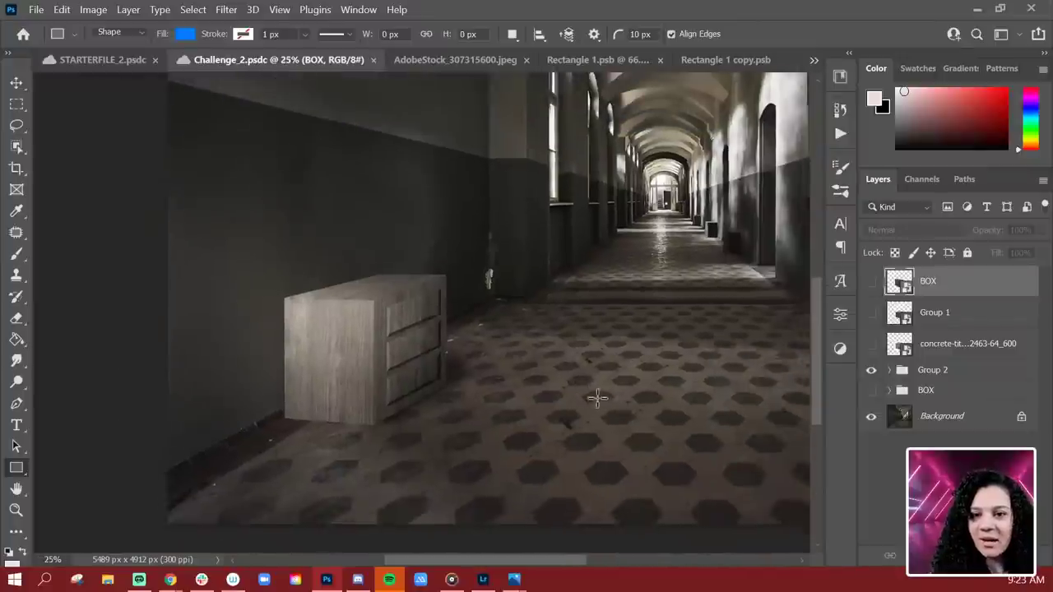
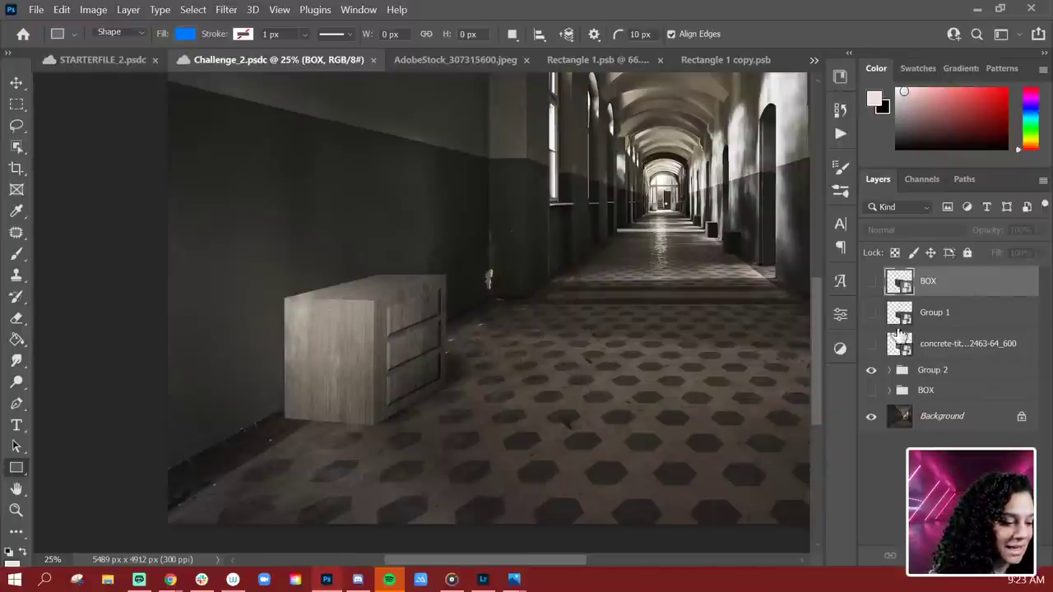
Select the BOX group and add a new empty Layer 7 for the shadow.
left_click_drag(952, 399, 929, 377)
key("ctrl+shift+n")
key("Return")
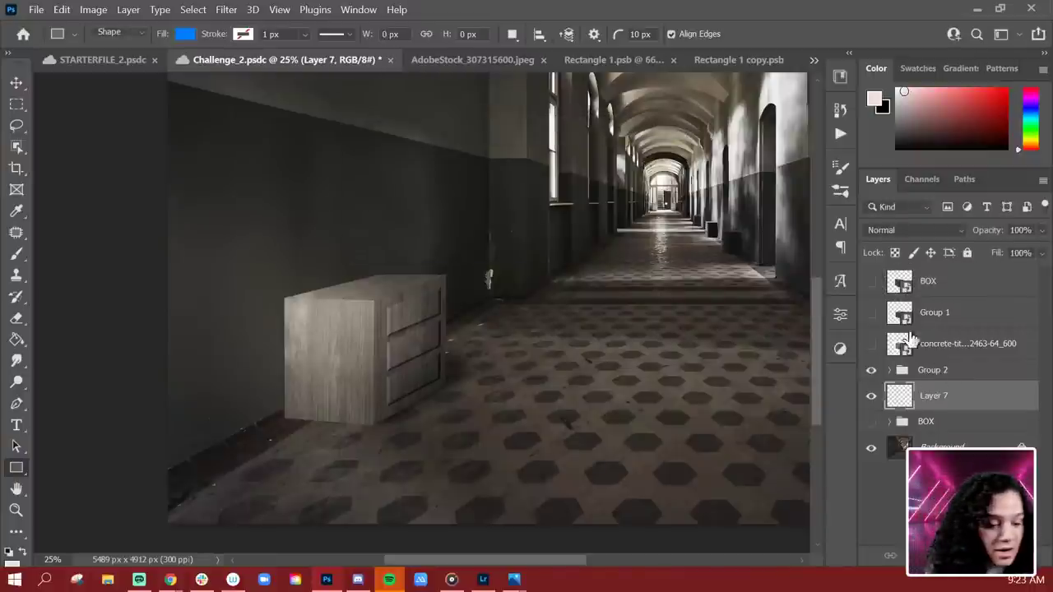
Paint a near-black shadow around the dresser's base with a 900 px Soft Round brush, then save.
key("b")
right_click(467, 325)
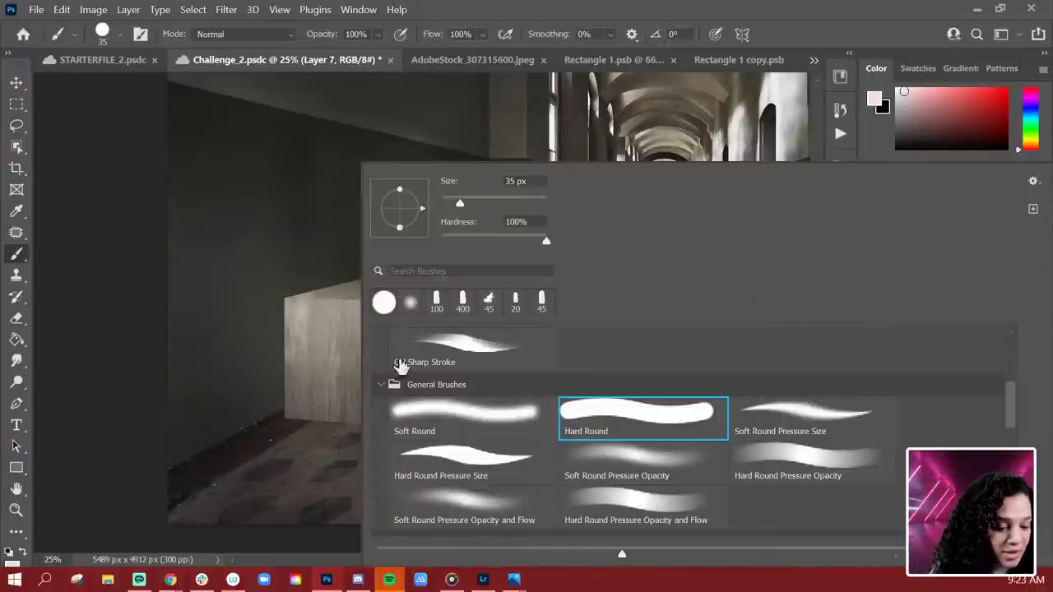
left_click(412, 303)
key("Return")
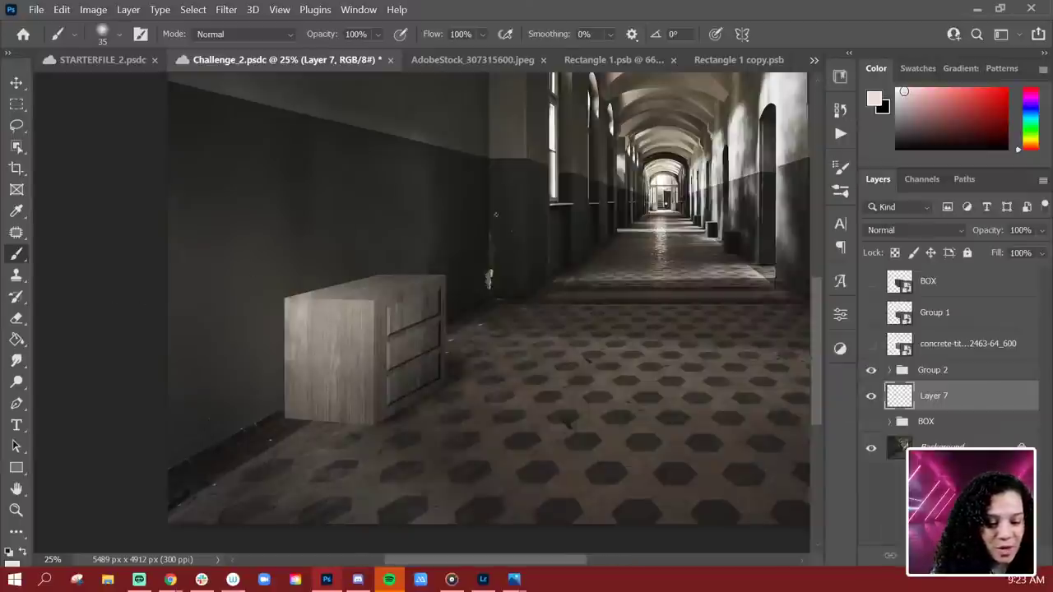
left_click(601, 182, "alt")
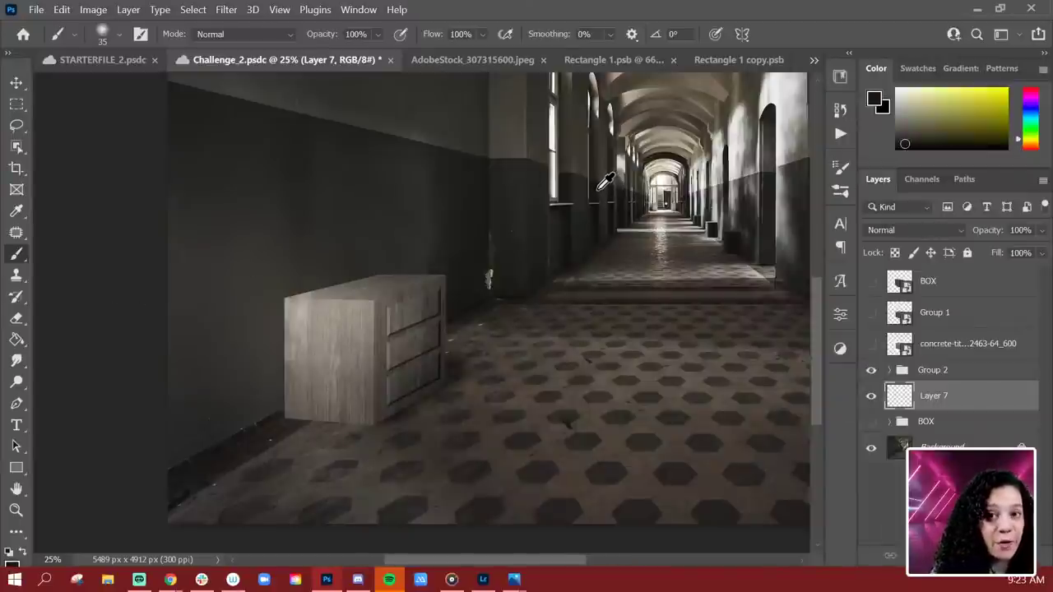
key("bracketright")
key("bracketright")
key("bracketright")
key("bracketright")
key("bracketright")
key("bracketright")
key("bracketright")
key("bracketright")
key("bracketright")
key("bracketright")
key("bracketright")
key("bracketright")
key("bracketright")
key("bracketright")
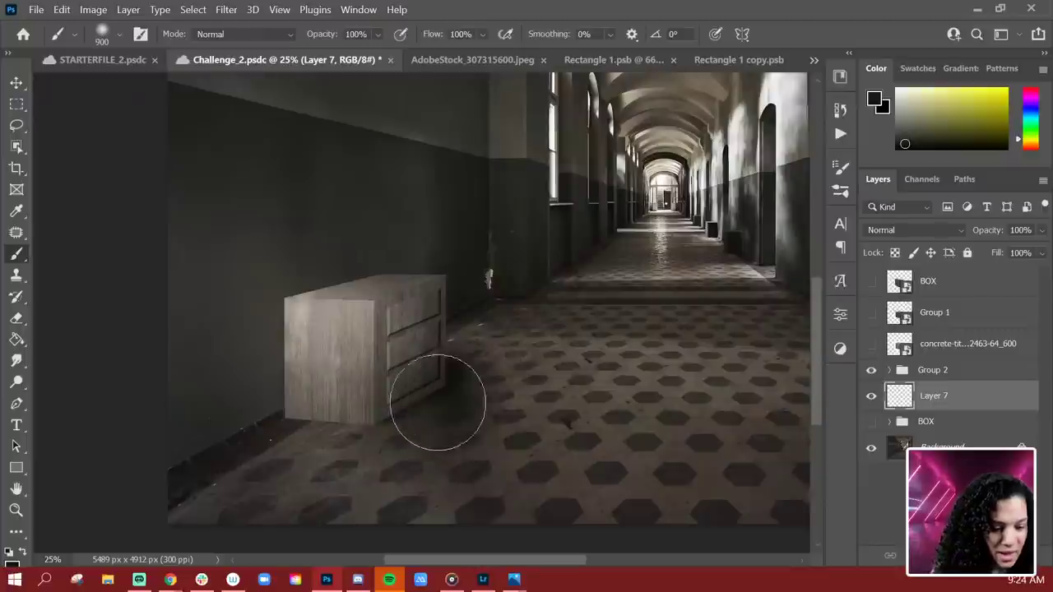
mouse_move(423, 411)
left_mouse_down()
mouse_move(484, 361)
mouse_move(238, 451)
mouse_move(399, 423)
mouse_move(406, 384)
mouse_move(317, 432)
mouse_move(309, 460)
mouse_move(507, 405)
mouse_move(426, 389)
left_mouse_up()
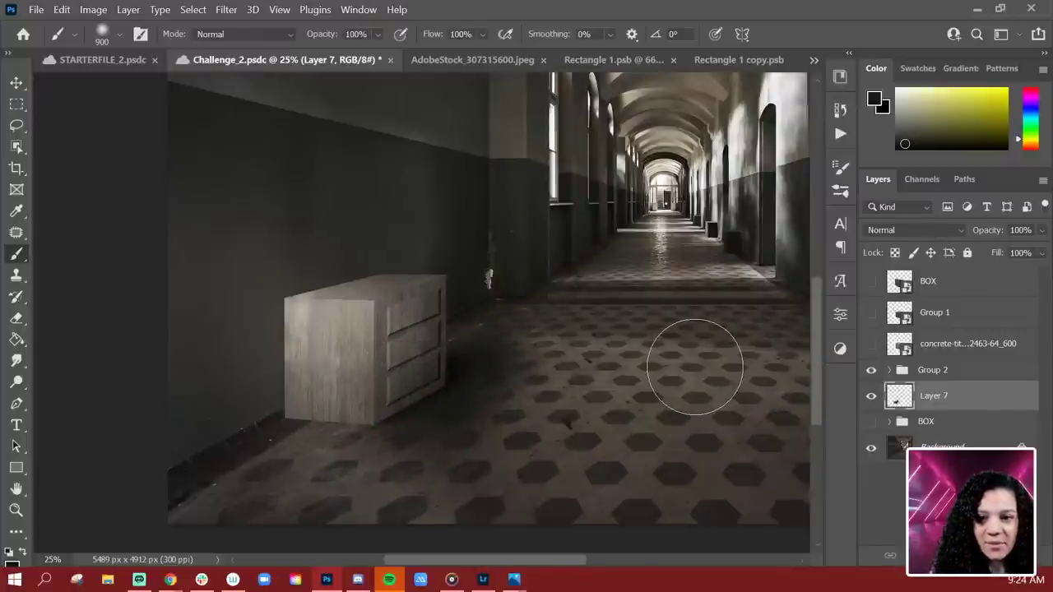
key("ctrl+s")
key("ctrl+z")
key("ctrl+z")
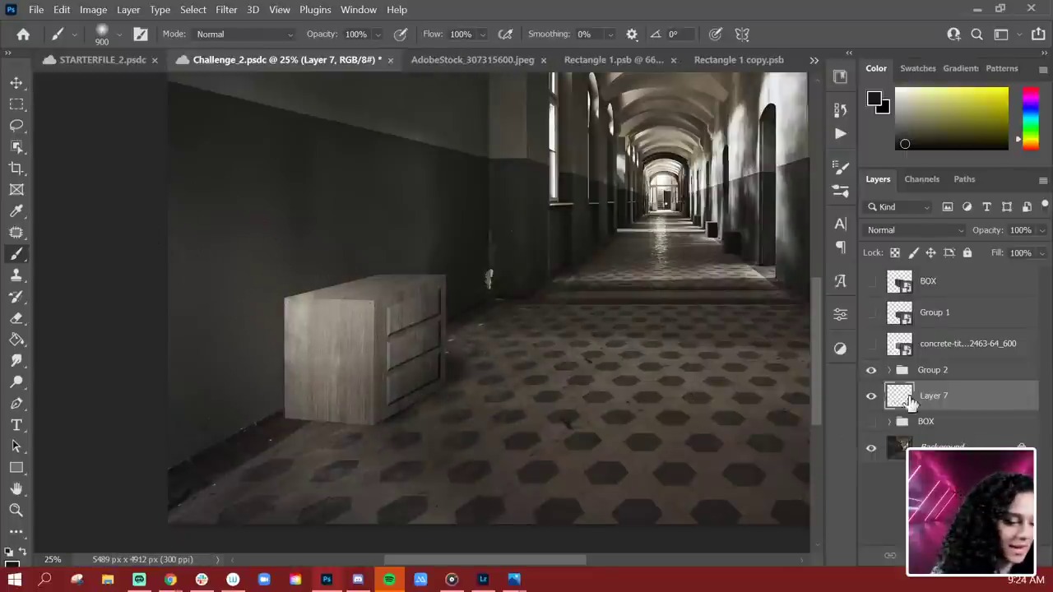
Add Layer 8 above Group 2 and clip it to Group 2 as a clipping mask.
left_click(930, 372)
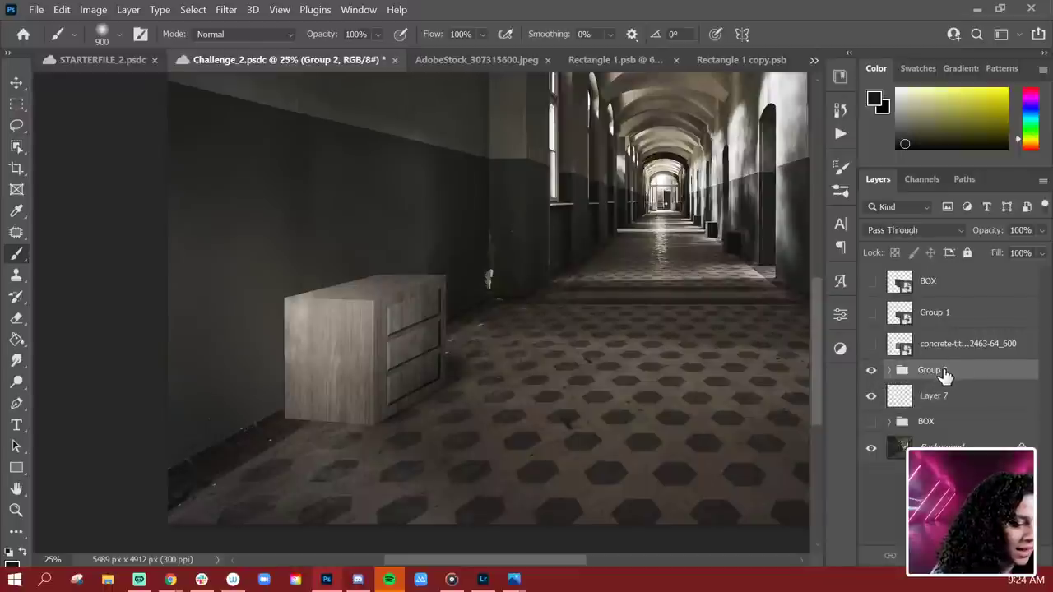
key("ctrl+shift+alt+n")
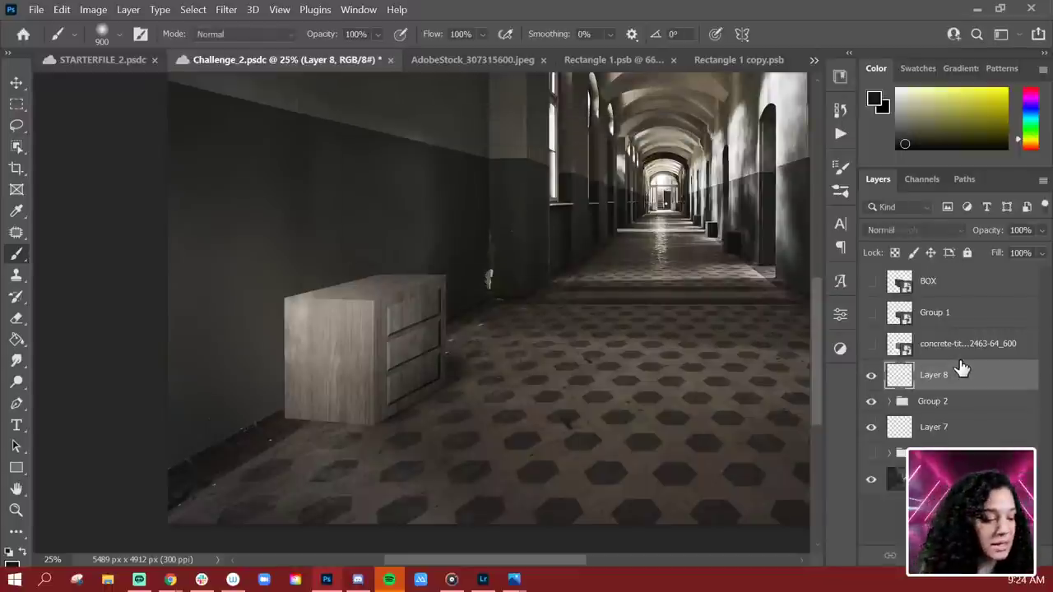
right_click(1014, 379)
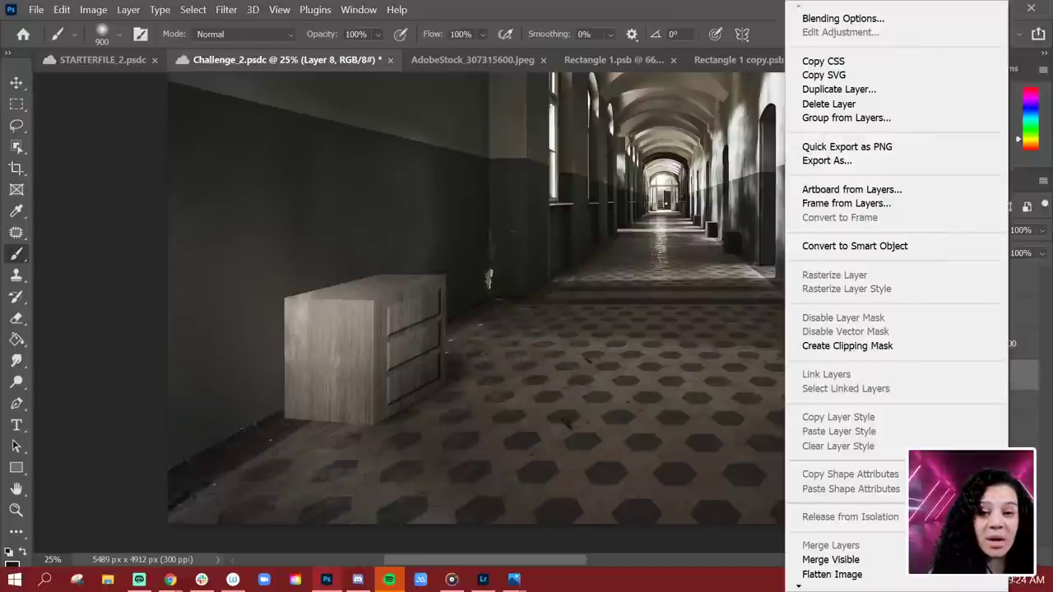
left_click(863, 349)
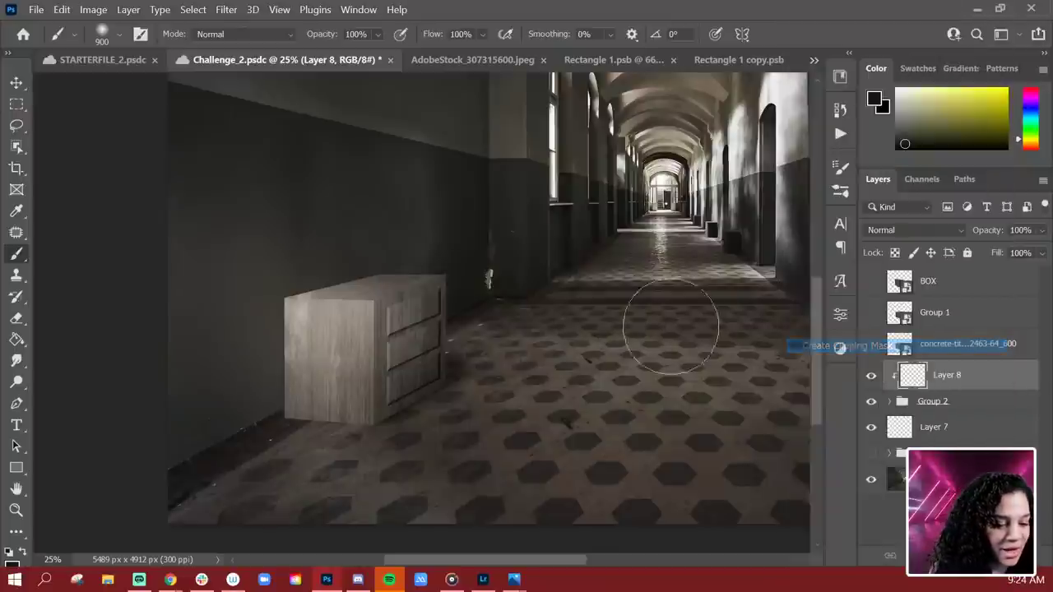
Sample a light grey from the corridor ceiling and switch to the Gradient Tool.
left_click(674, 154, "alt")
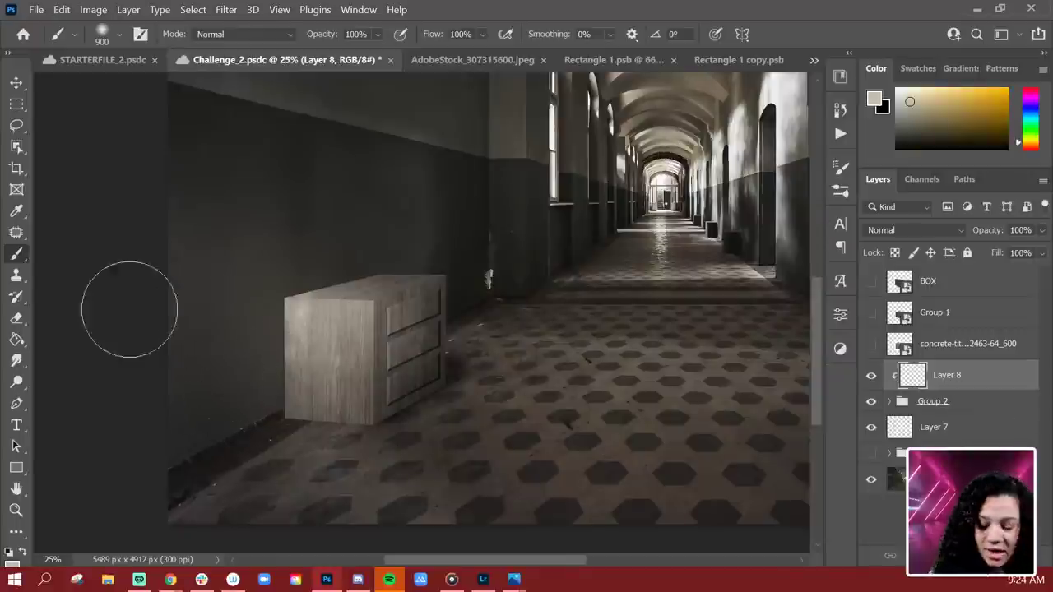
left_click_drag(16, 340, 72, 337)
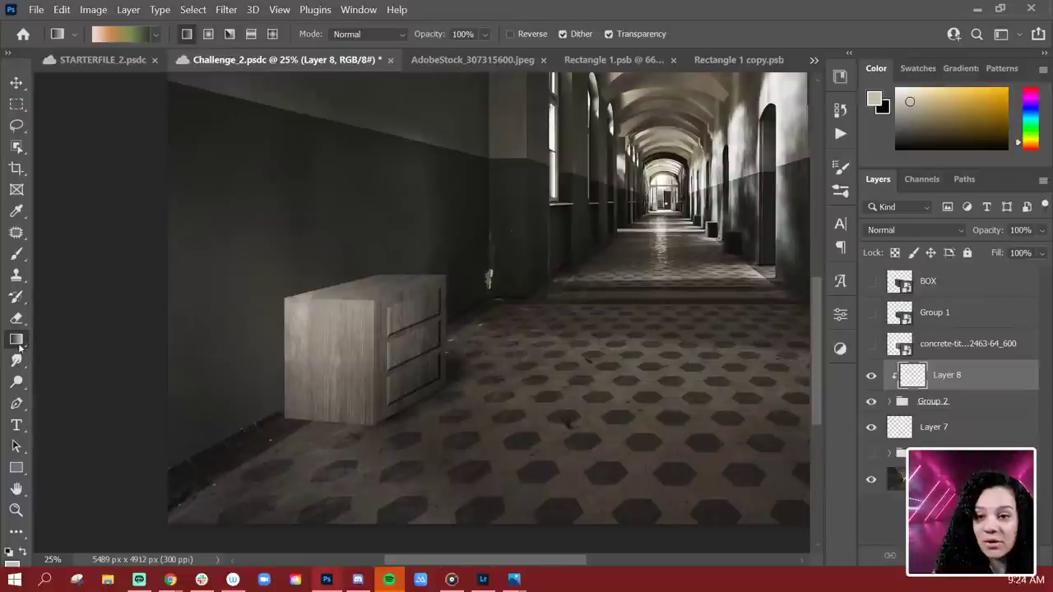
left_click_drag(18, 345, 18, 345)
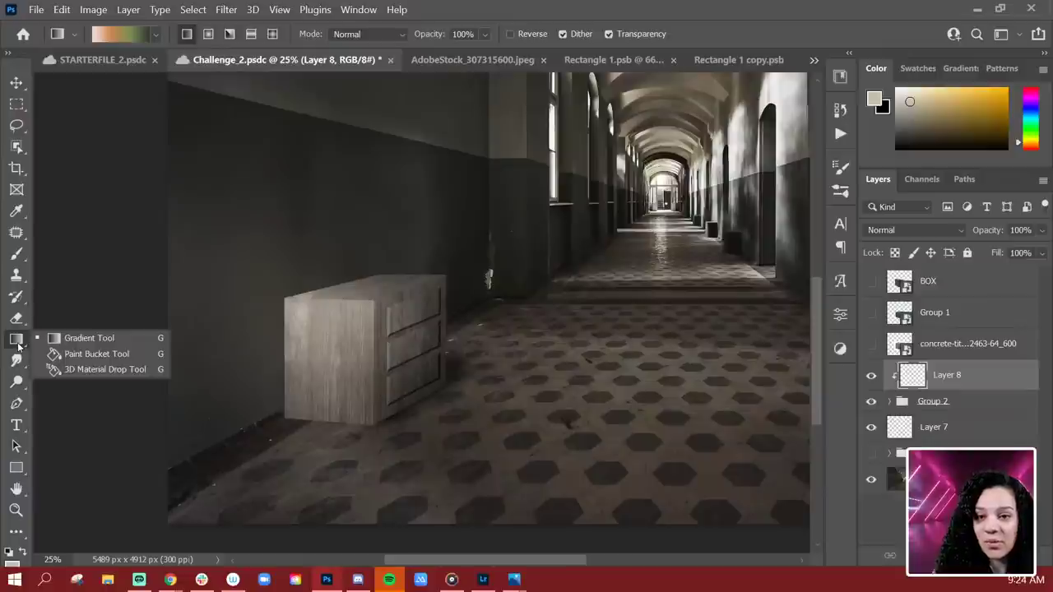
left_click(80, 343)
left_click_drag(259, 266, 390, 405)
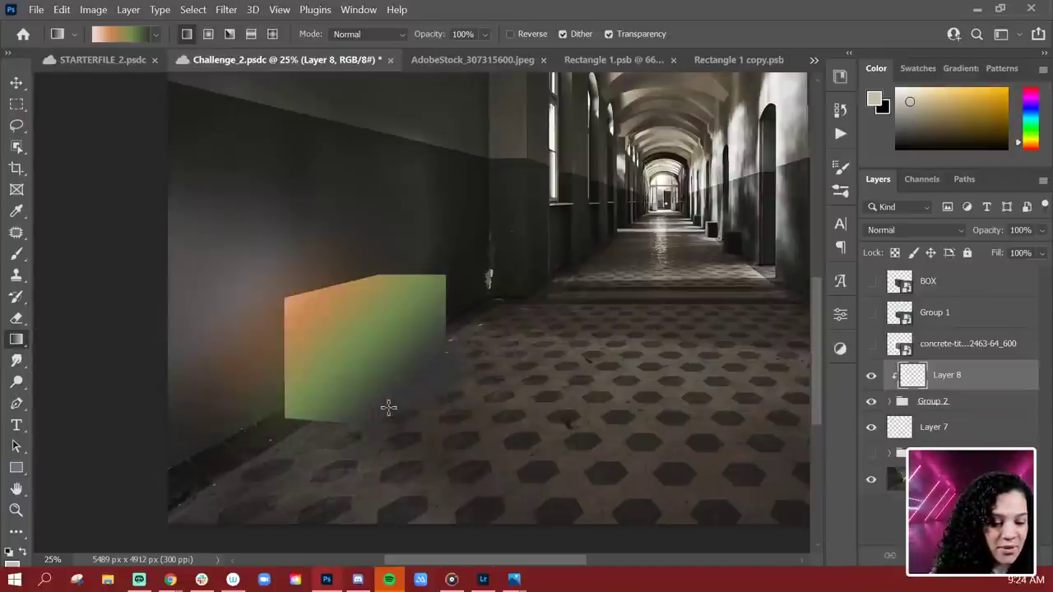
key("ctrl+z")
Choose the colour-to-transparent gradient from the Basics presets.
left_click(155, 34)
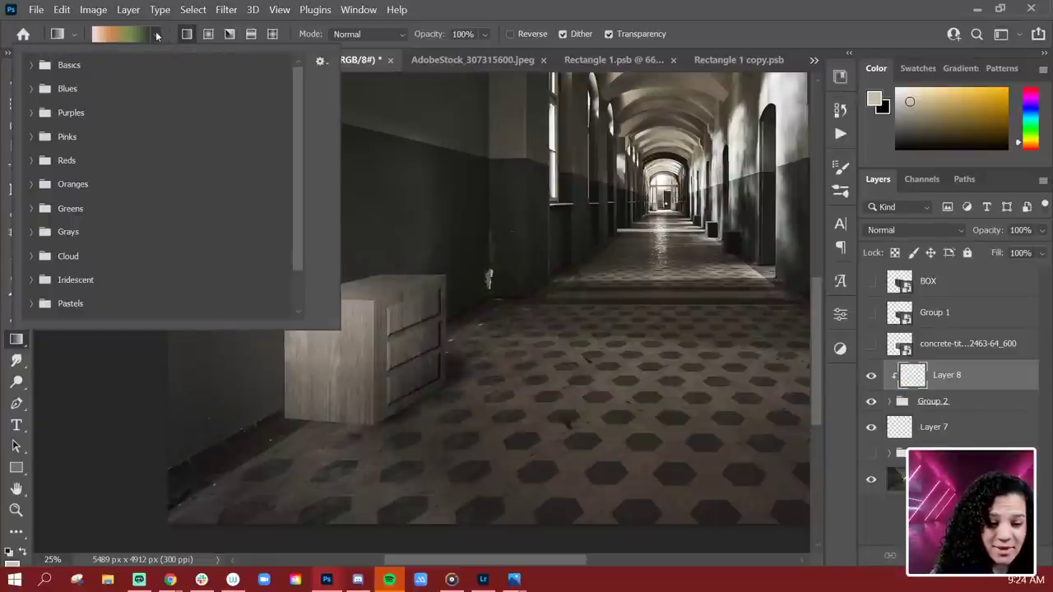
left_click(156, 34)
left_click(155, 36)
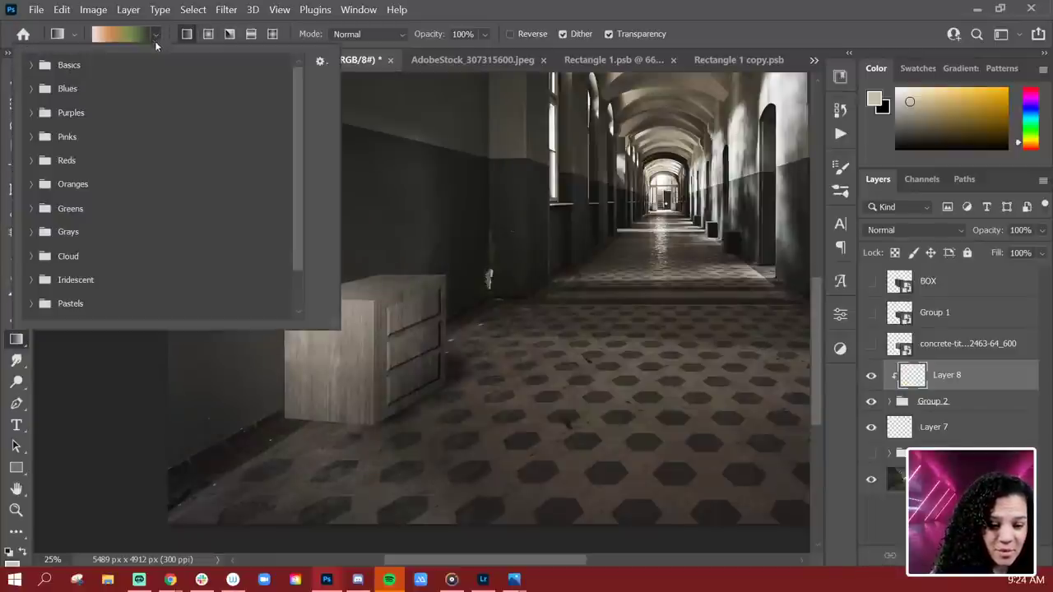
left_click(32, 65)
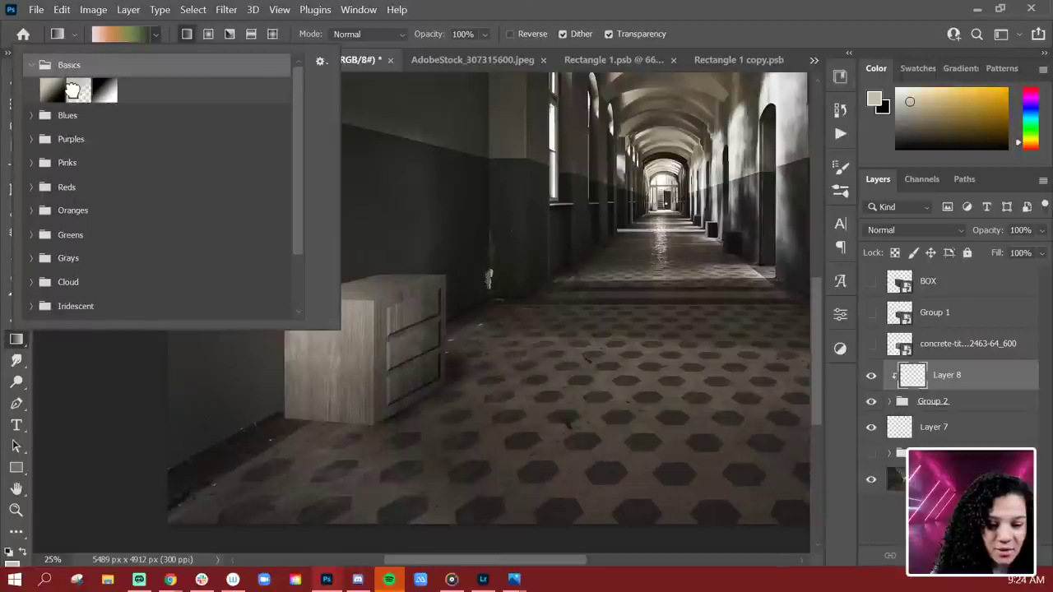
left_click(76, 90)
left_click(1023, 386)
Draw a pale gradient over the dresser, then hide Layer 8 to compare.
left_click_drag(269, 276, 364, 387)
left_click_drag(277, 283, 386, 399)
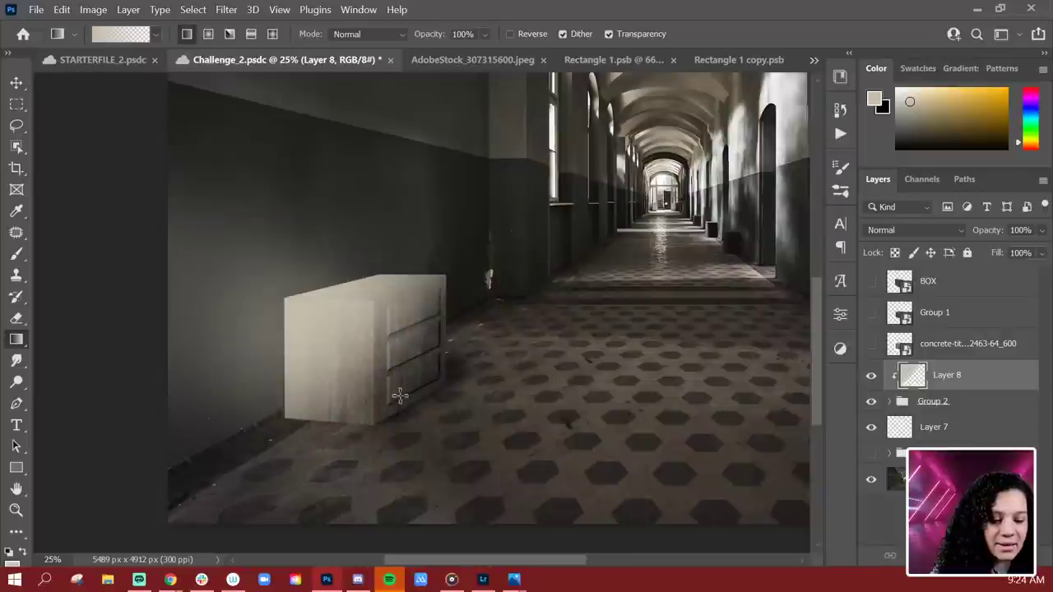
key("ctrl+z")
left_click_drag(283, 311, 384, 392)
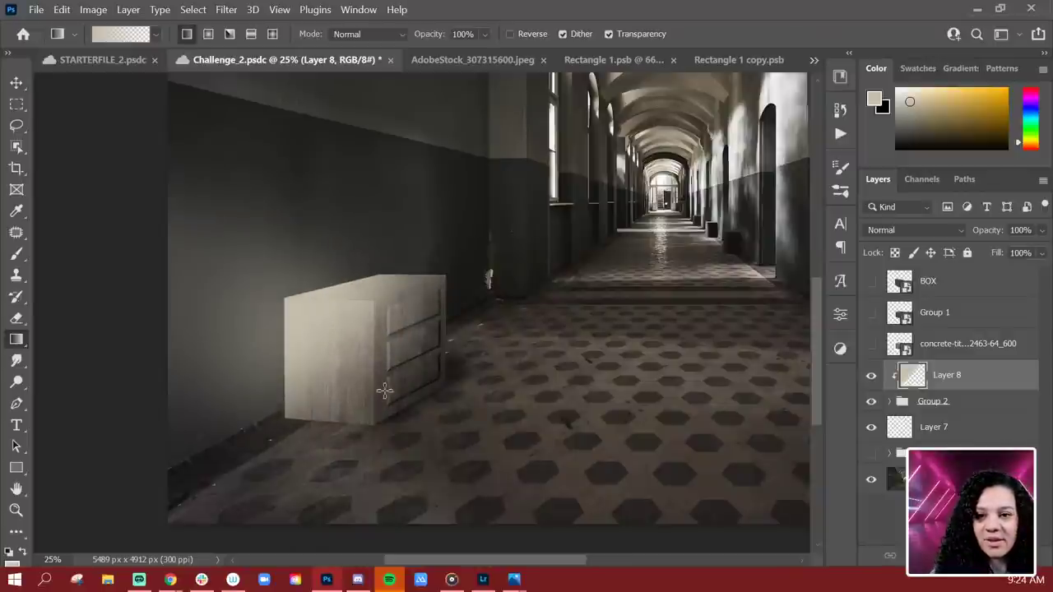
key("ctrl+z")
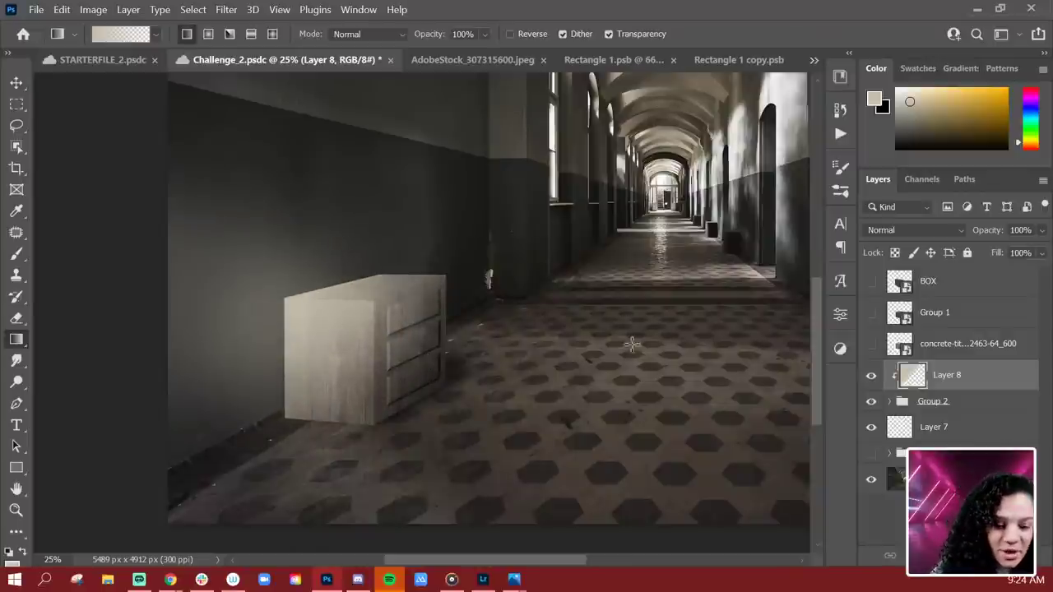
left_click(871, 375)
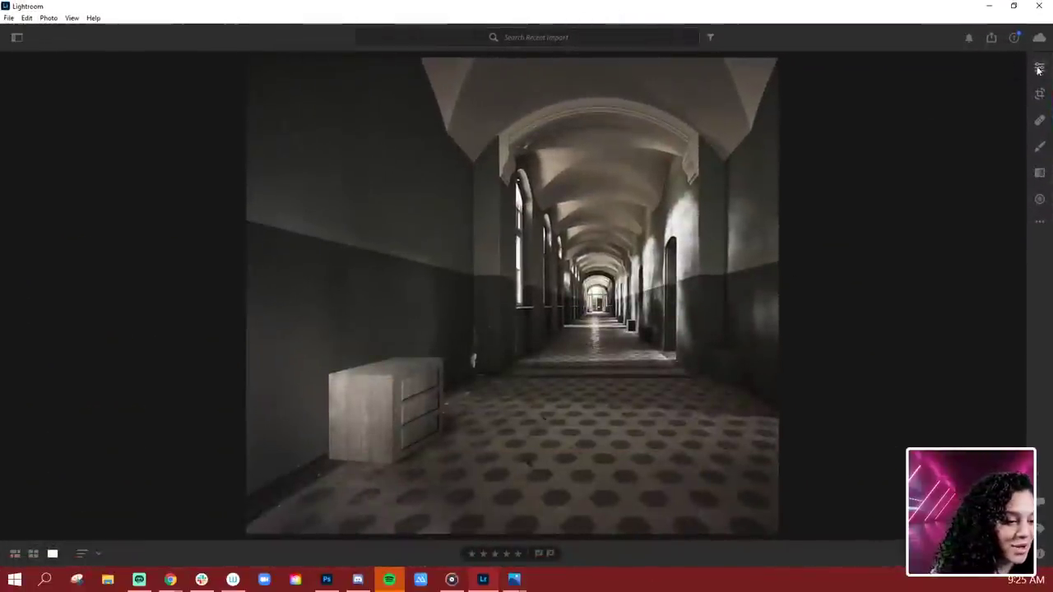
Pull the crop box's right edge inward and apply the tighter crop.
left_click(1040, 93)
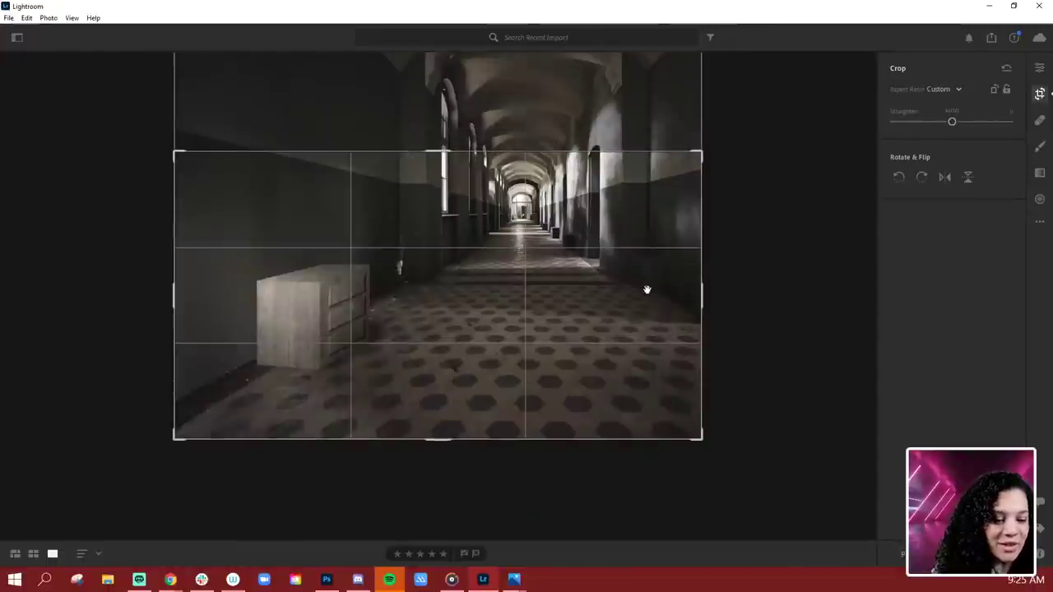
left_click_drag(703, 298, 643, 296)
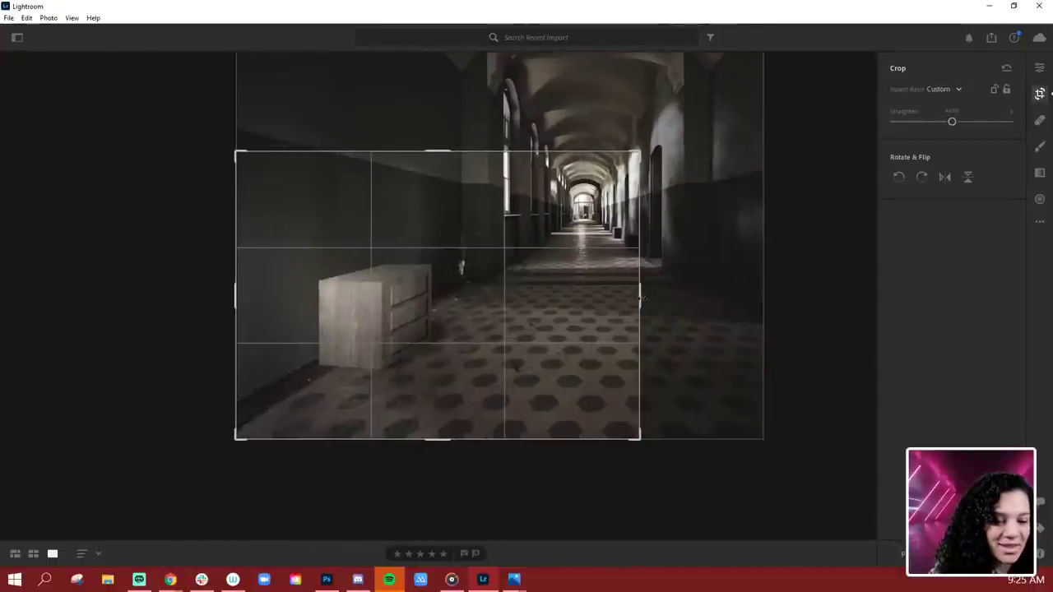
key("Return")
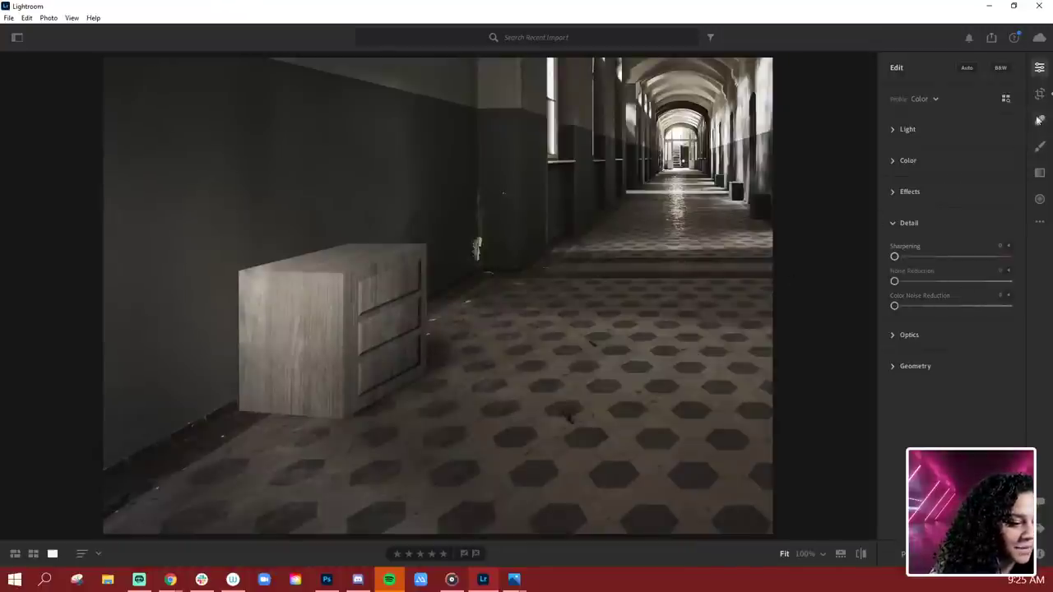
Expand the Light and Color adjustments and set Temp to +16.
left_click(1040, 68)
left_click(1040, 69)
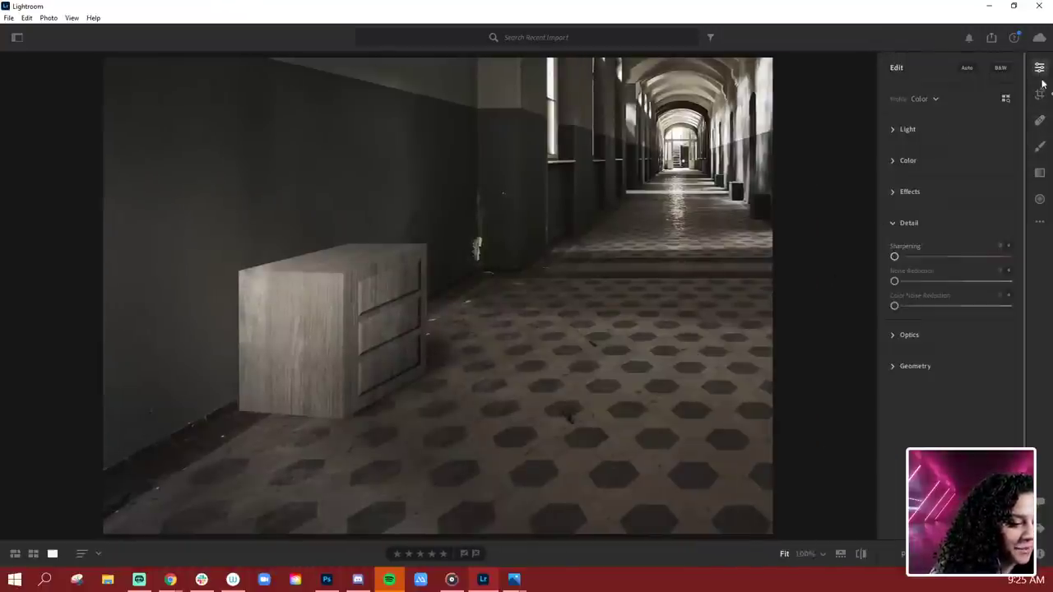
left_click(893, 161)
left_click(892, 127)
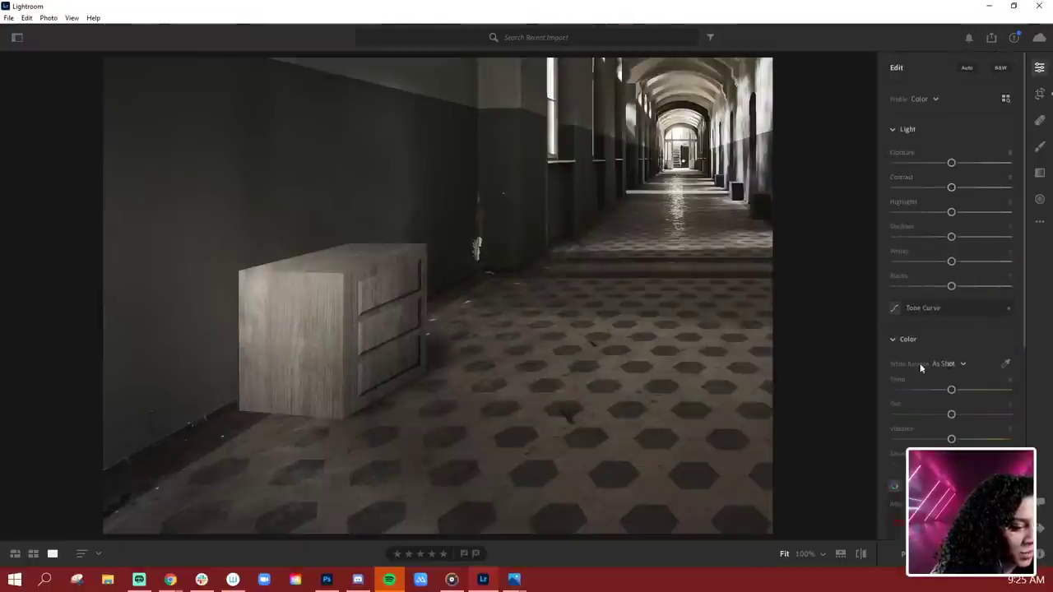
left_click_drag(953, 392, 963, 393)
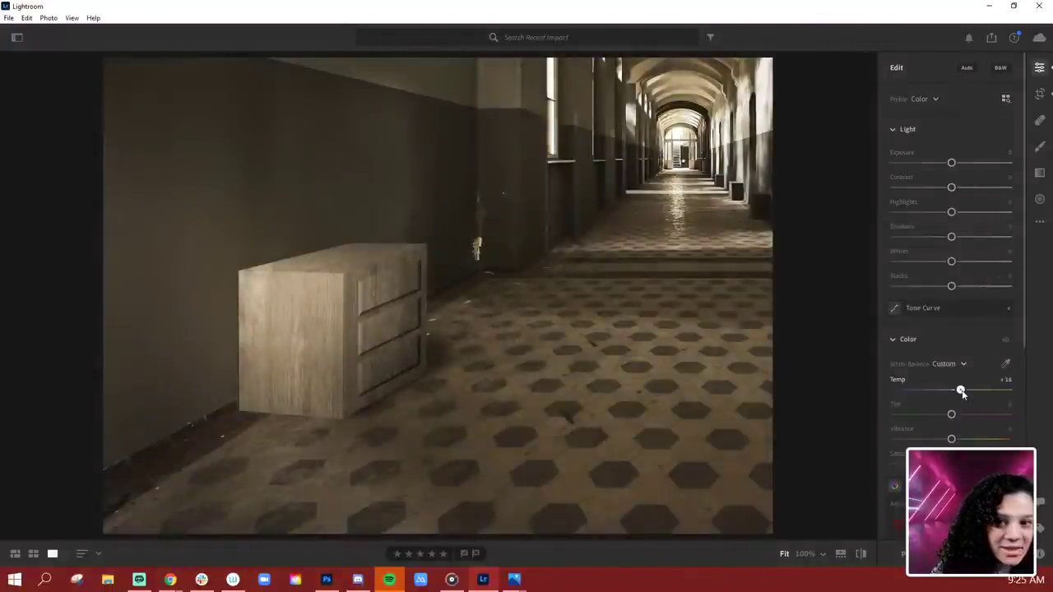
Zoom in to inspect the warmed corridor photo up close.
left_click_drag(626, 265, 569, 265)
key("ctrl+minus")
key("ctrl+minus")
key("ctrl+minus")
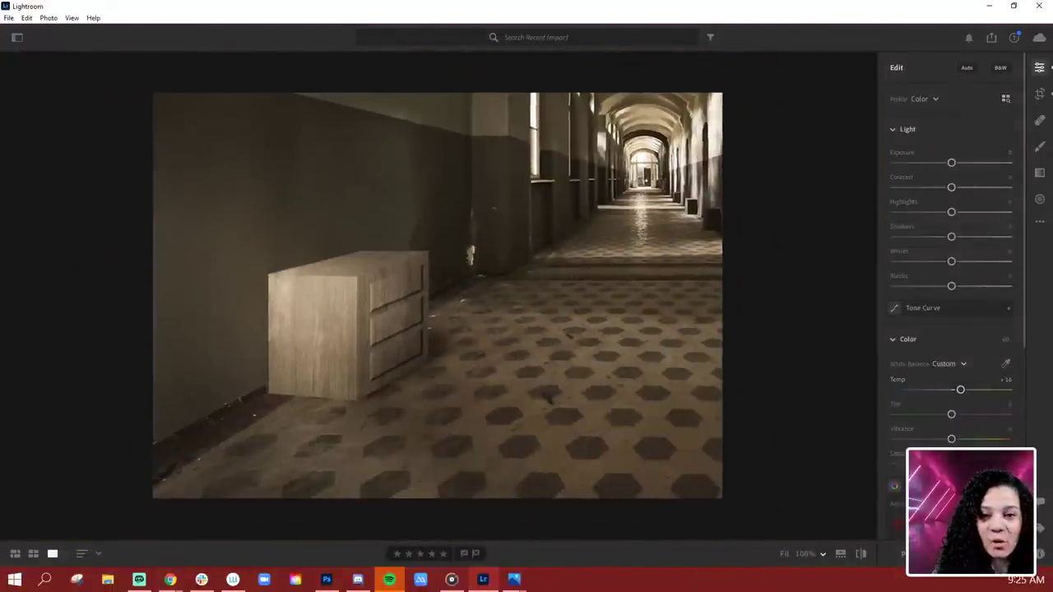
key("ctrl+plus")
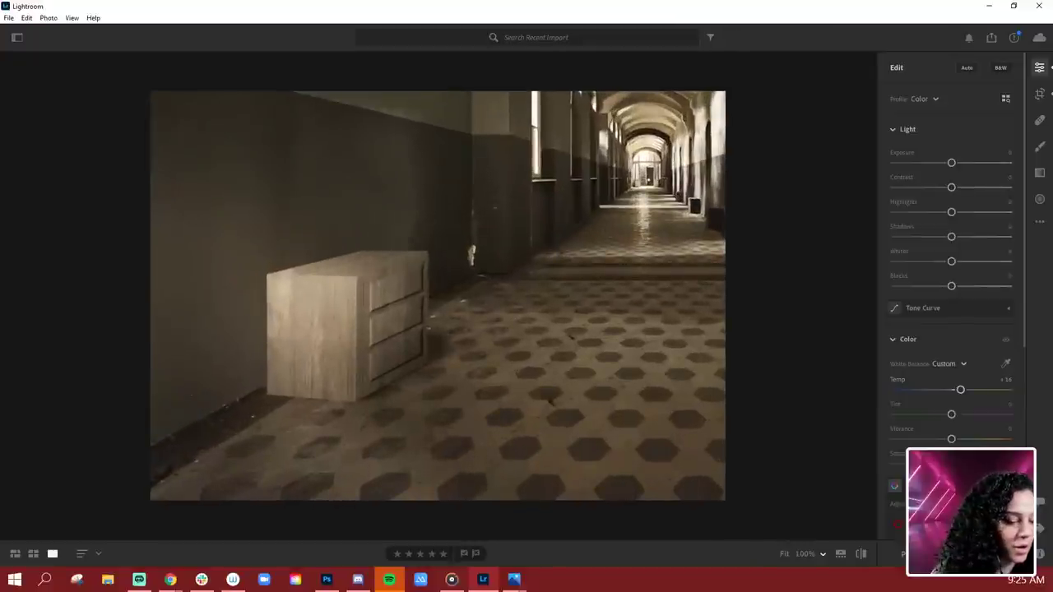
scroll(975, 353, "down", 5)
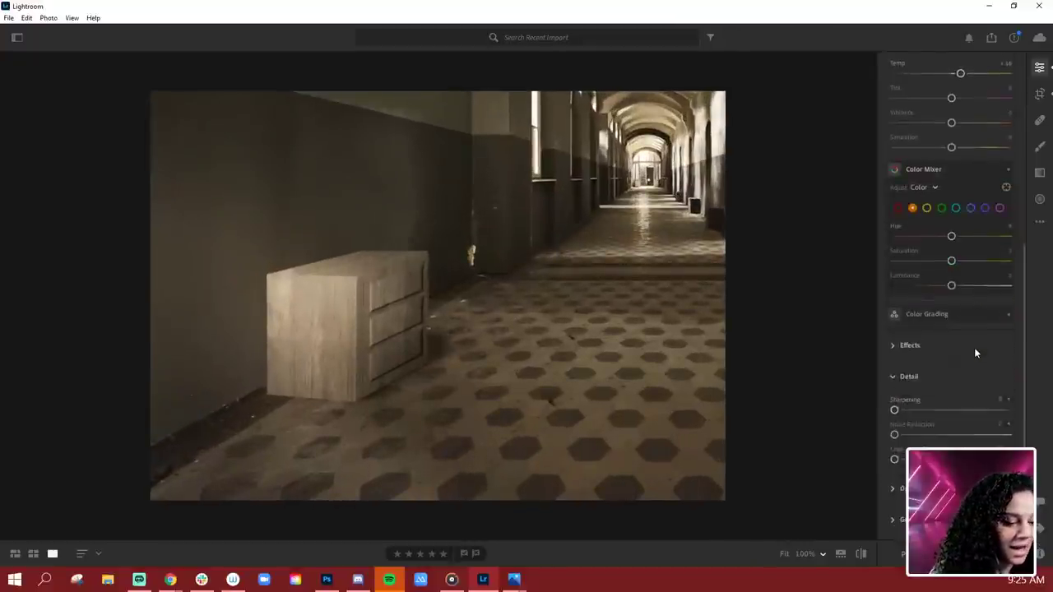